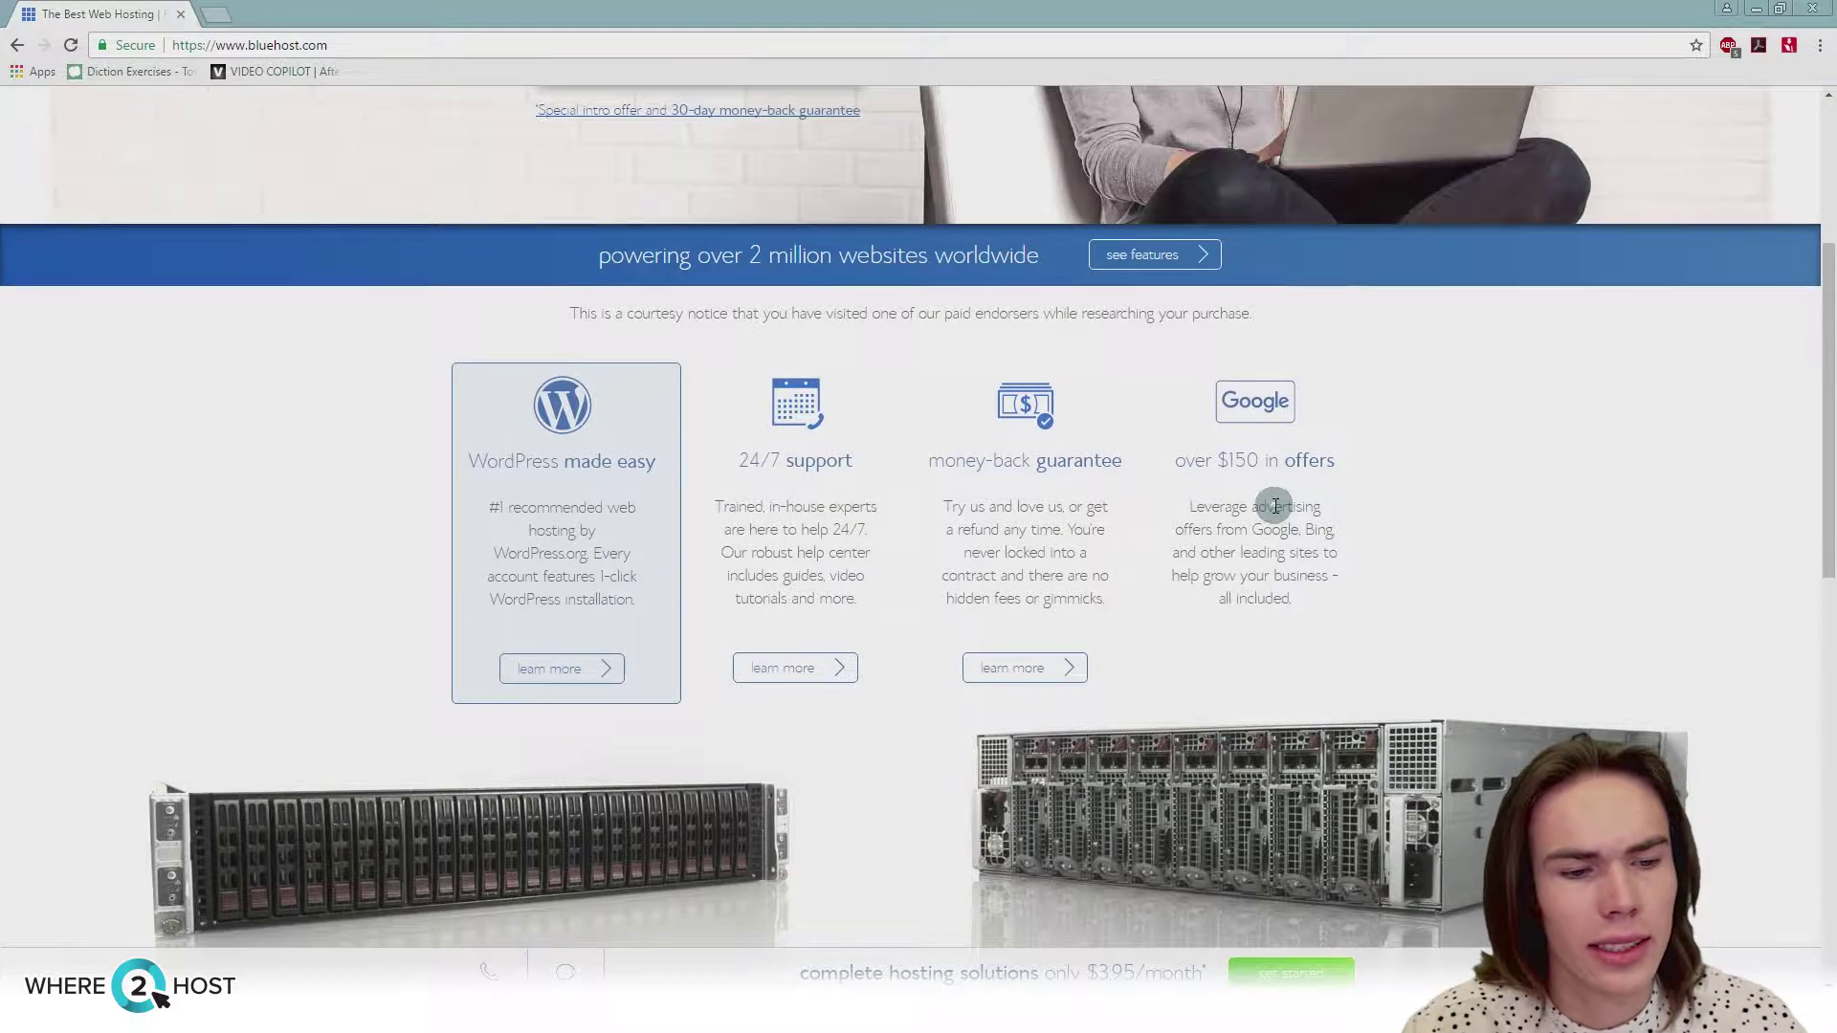
Open the shared hosting plans page and select the Basic plan to start signing up
{"action": "scroll", "coordinate": [1277, 497], "scroll_direction": "up", "scroll_amount": 4}
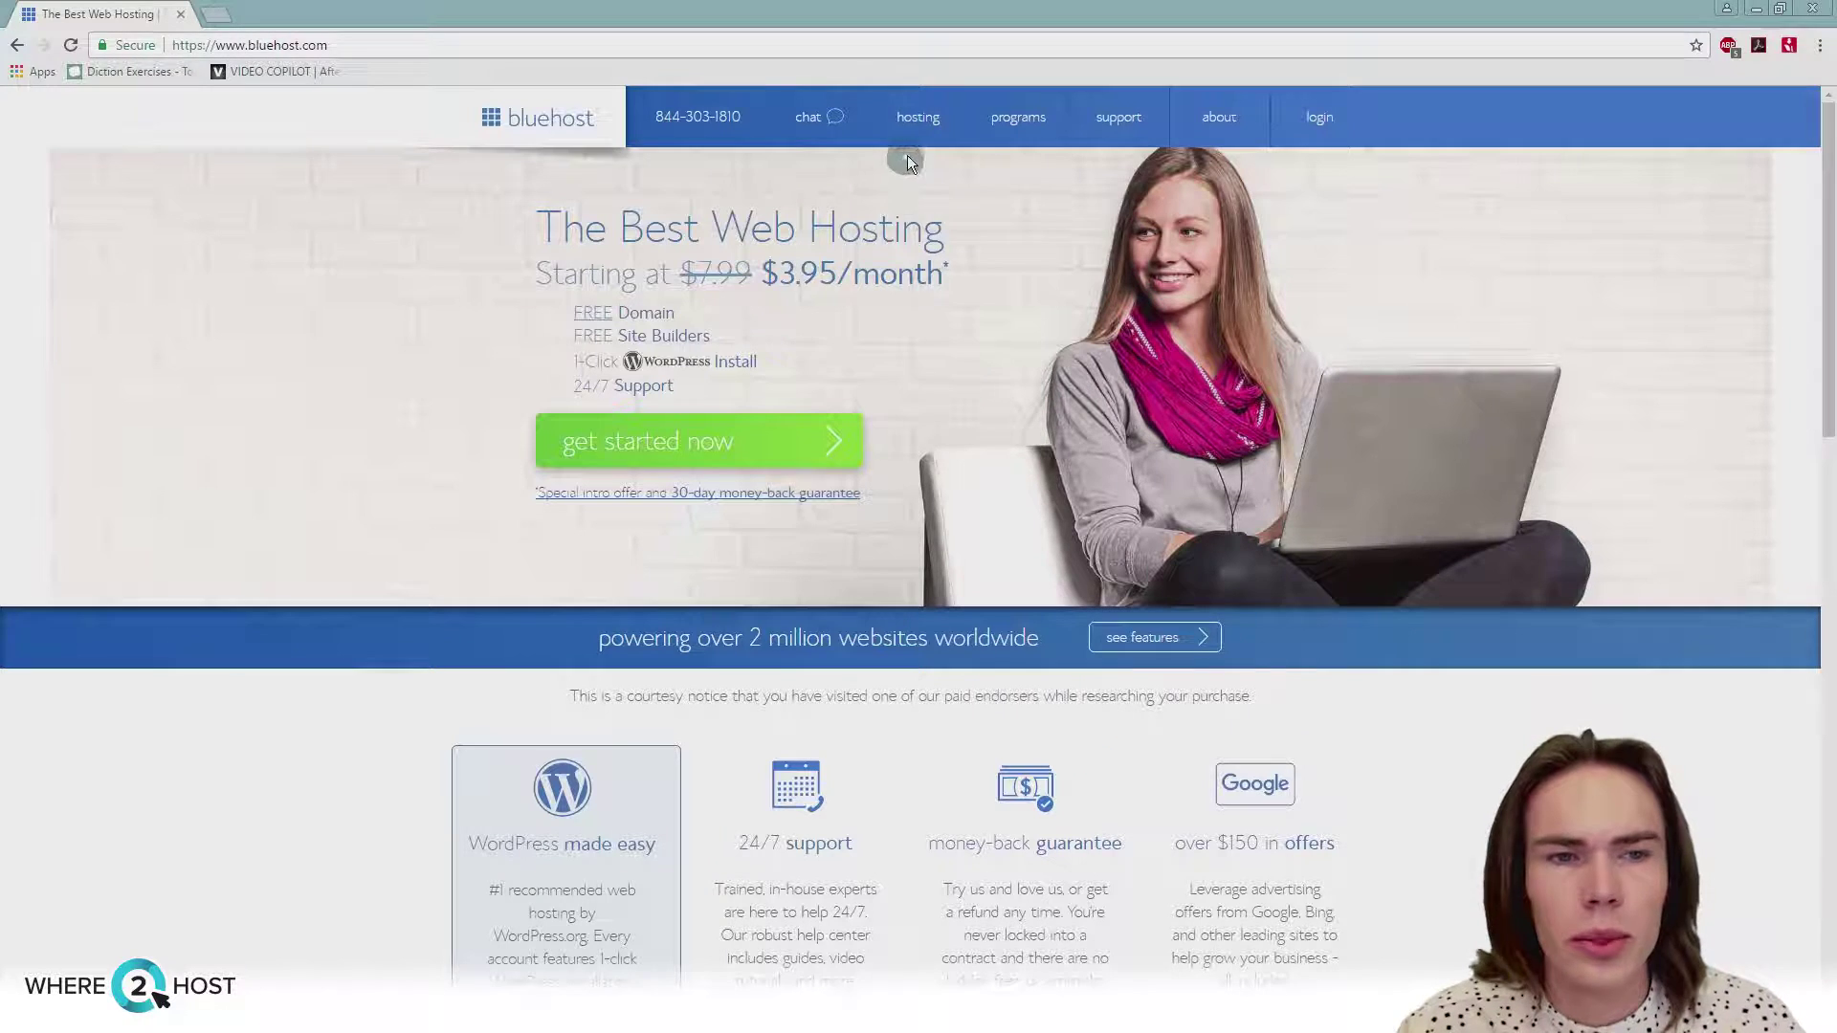
{"action": "mouse_move", "coordinate": [919, 142]}
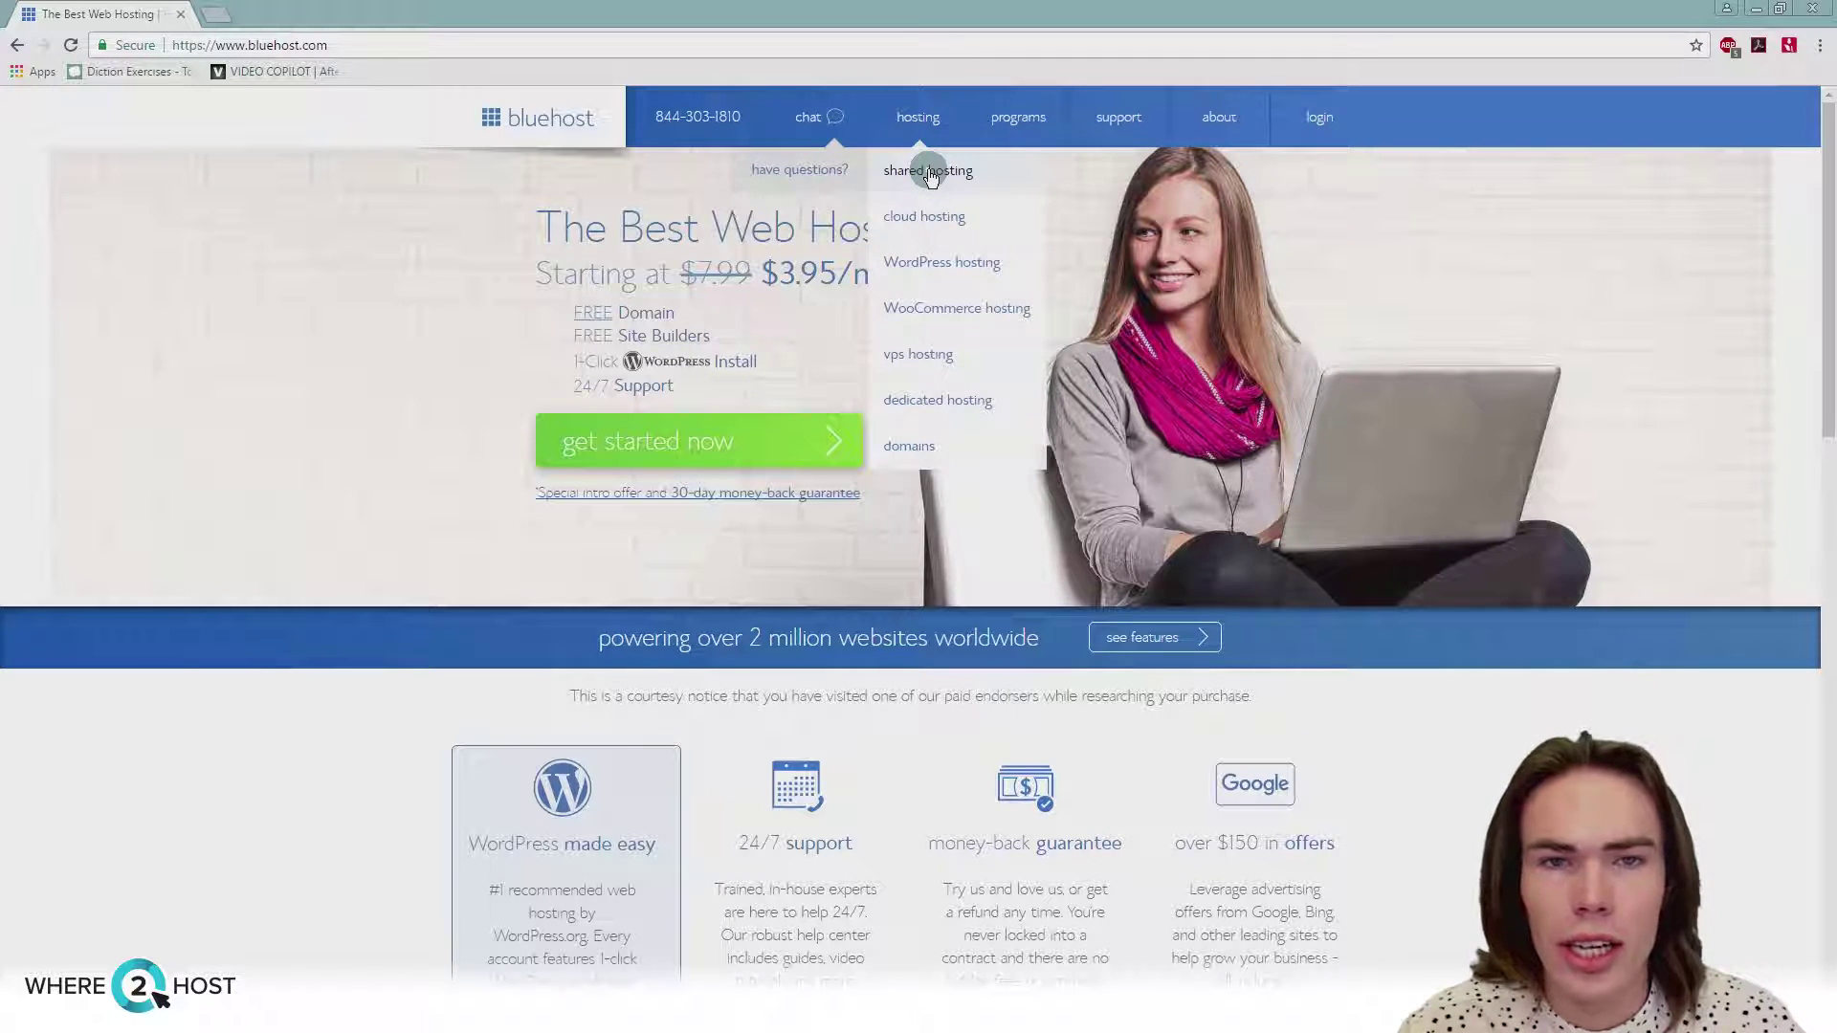
{"action": "left_click", "coordinate": [923, 171]}
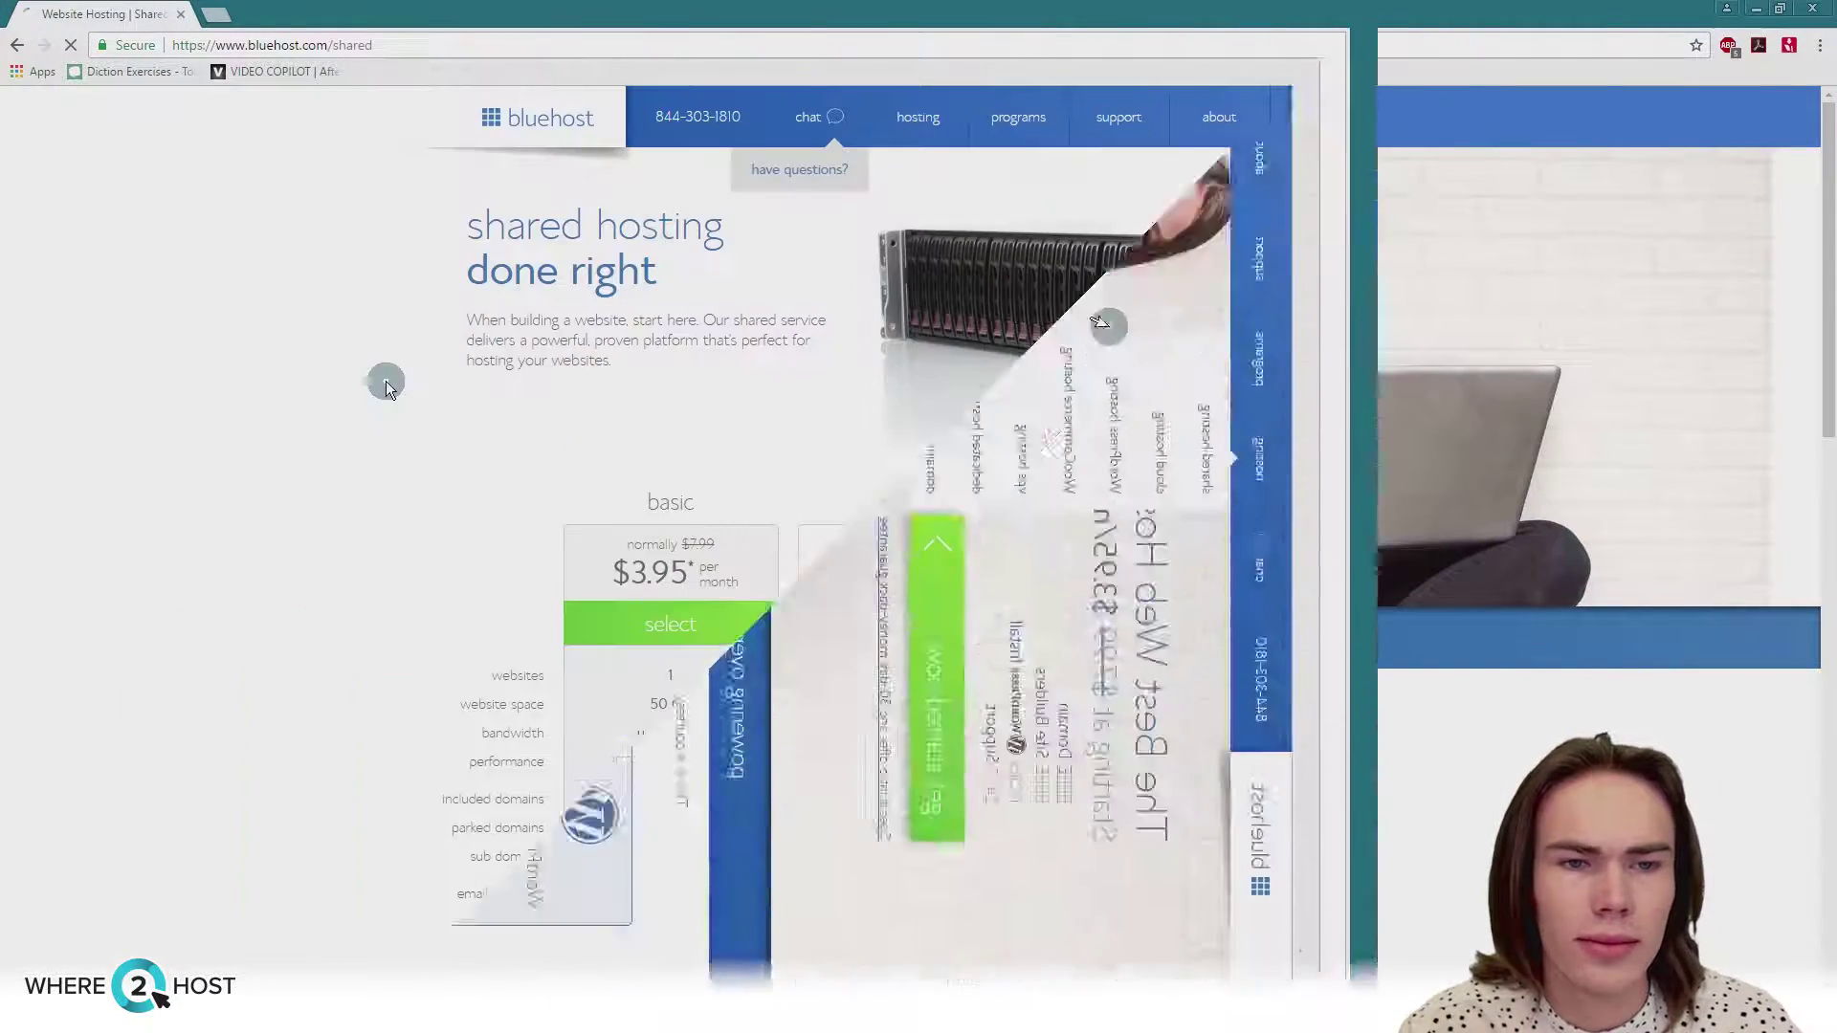
{"action": "scroll", "coordinate": [603, 330], "scroll_direction": "down", "scroll_amount": 3}
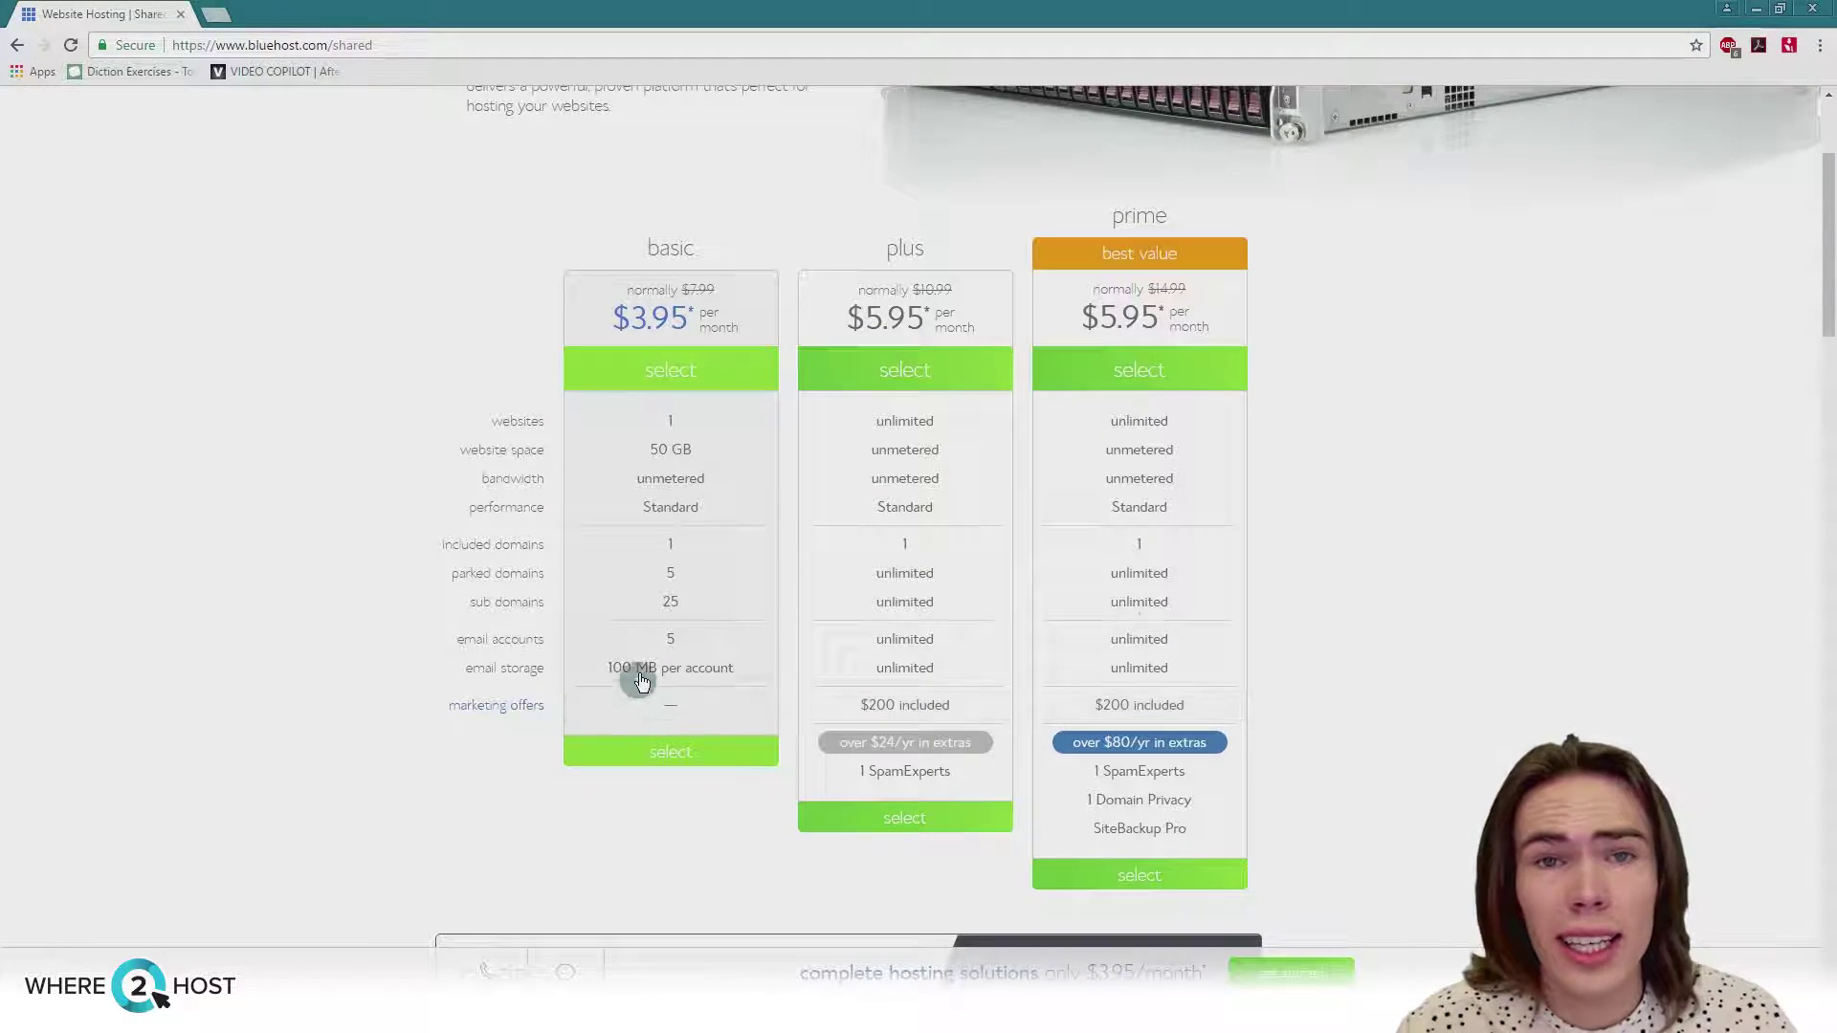
{"action": "left_click", "coordinate": [688, 382]}
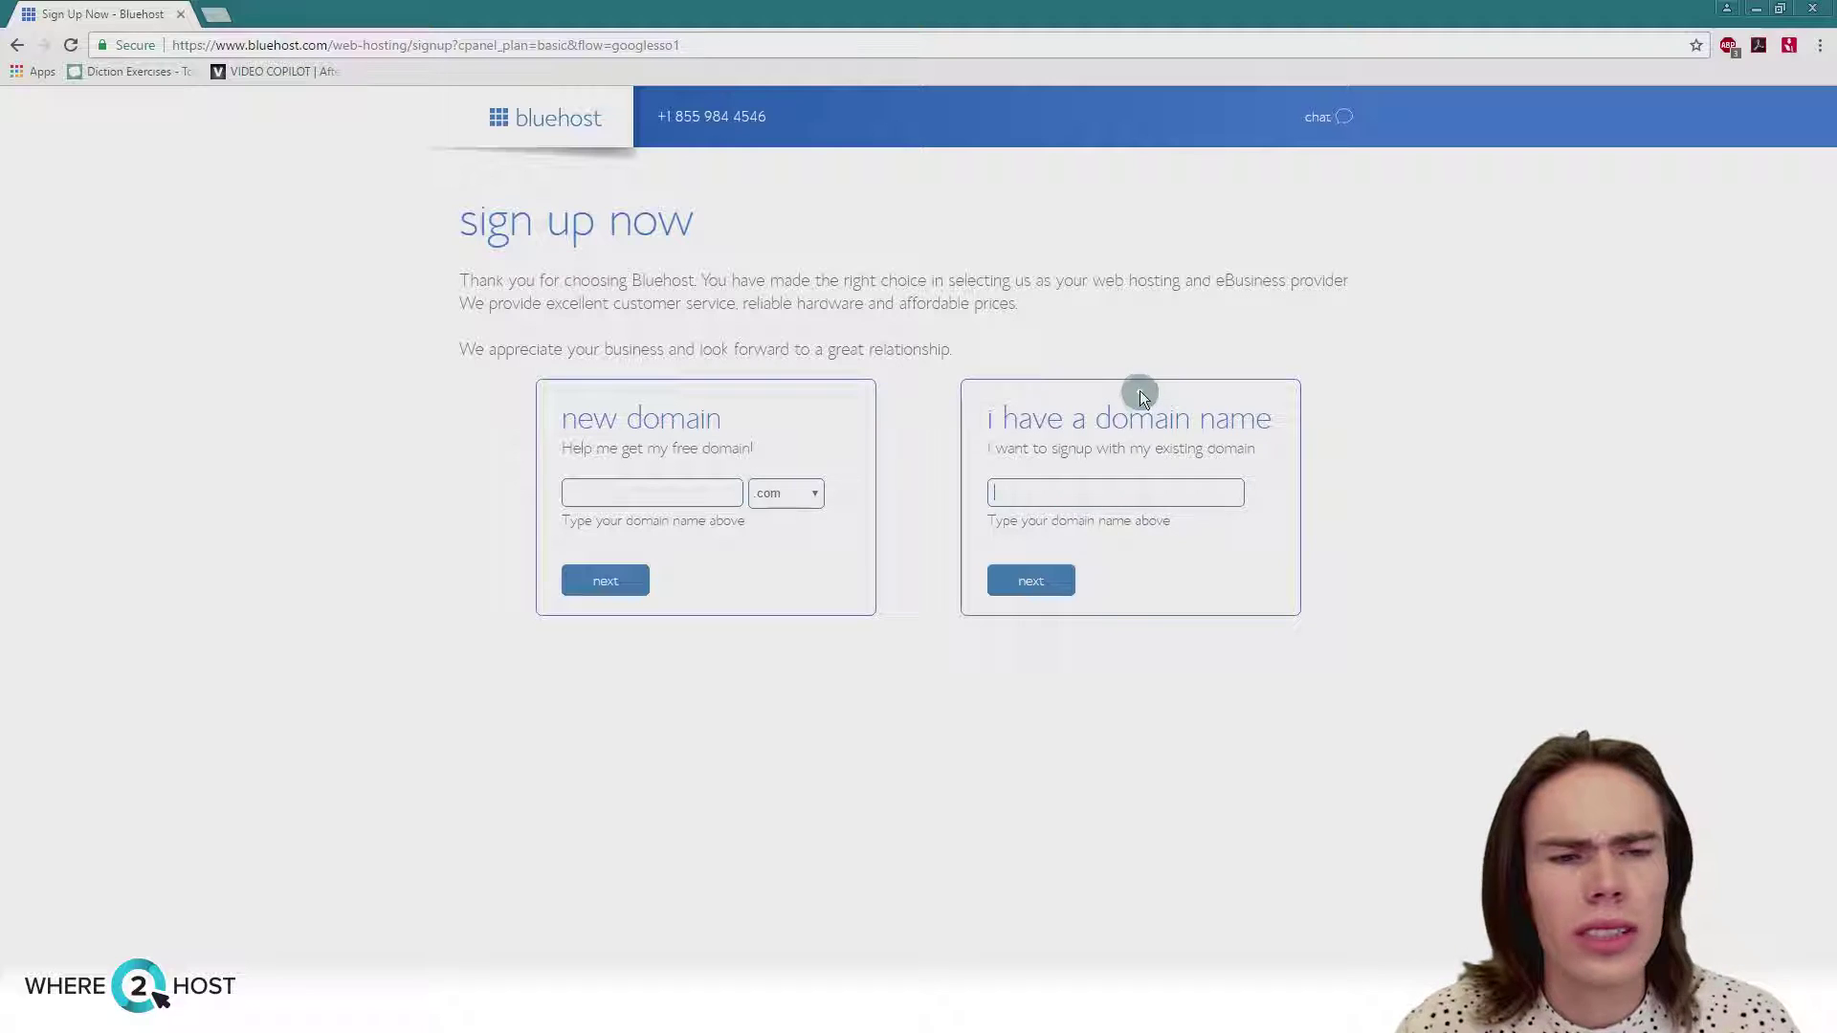
Enter demo-bluehost-where2host as the new .com domain and continue to account creation
{"action": "left_click", "coordinate": [631, 494]}
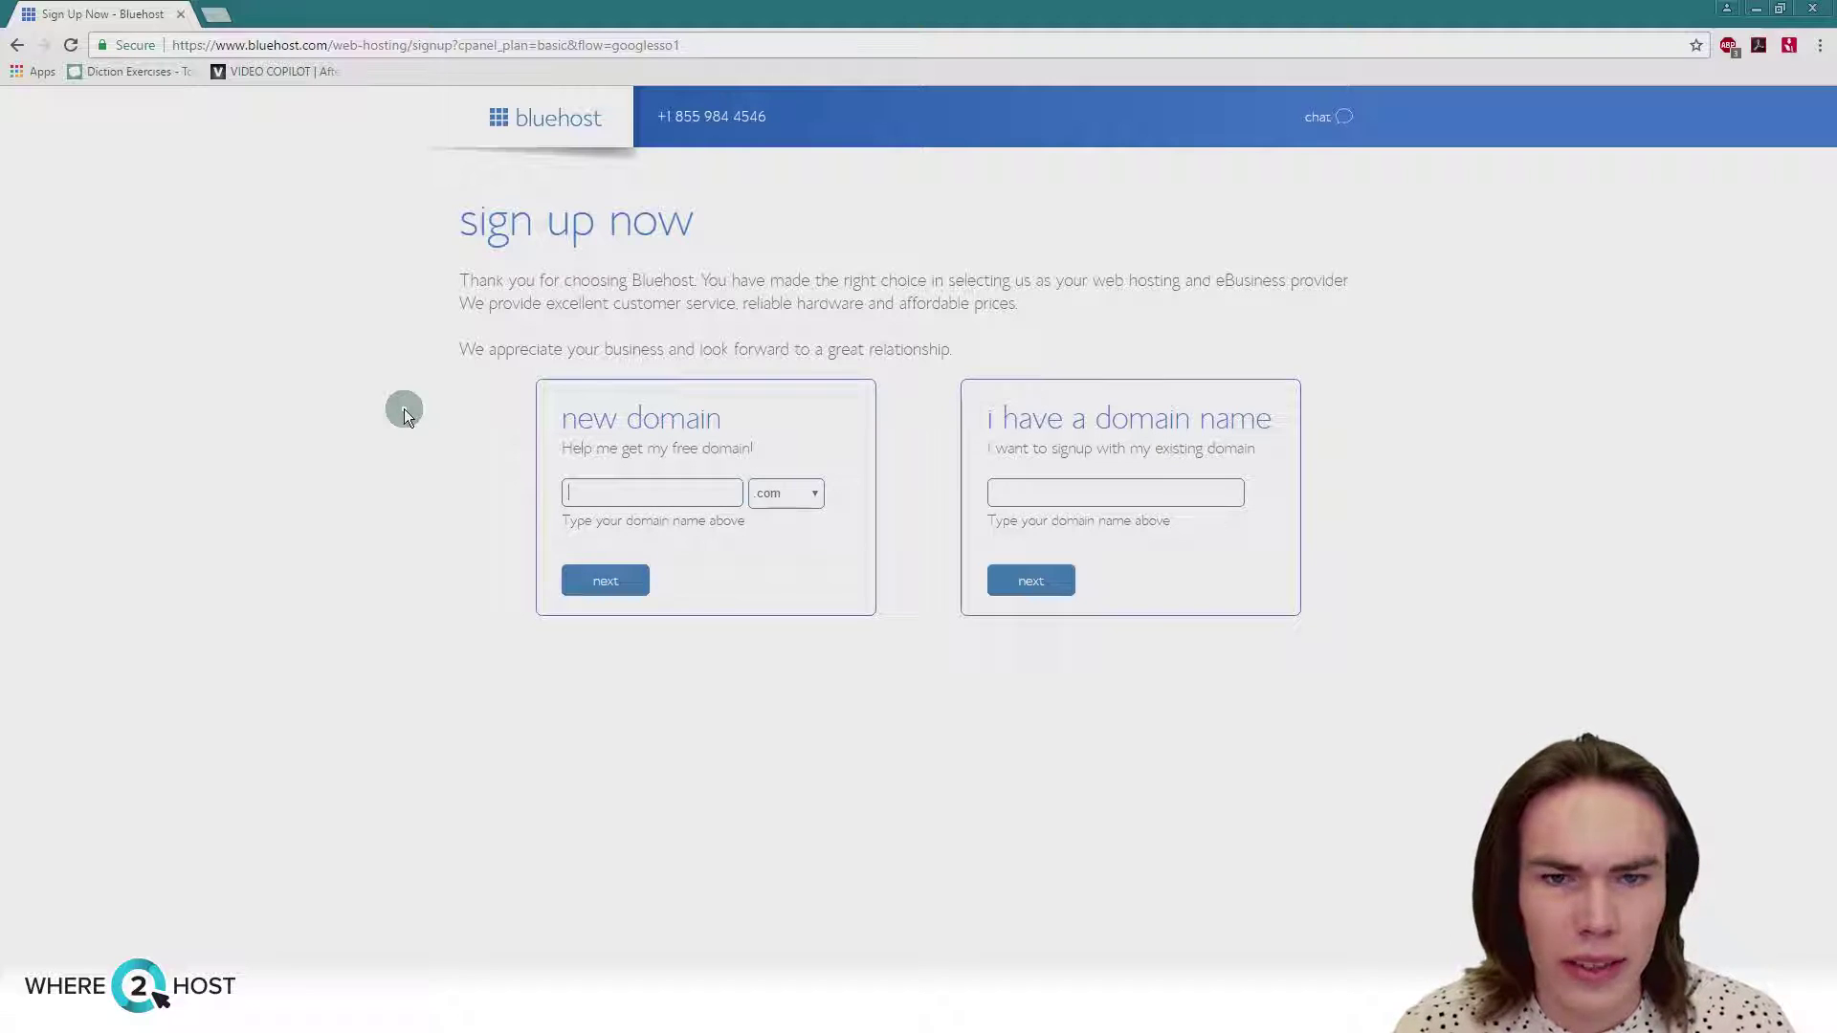
{"action": "type", "text": "demo-bluehost-where2host"}
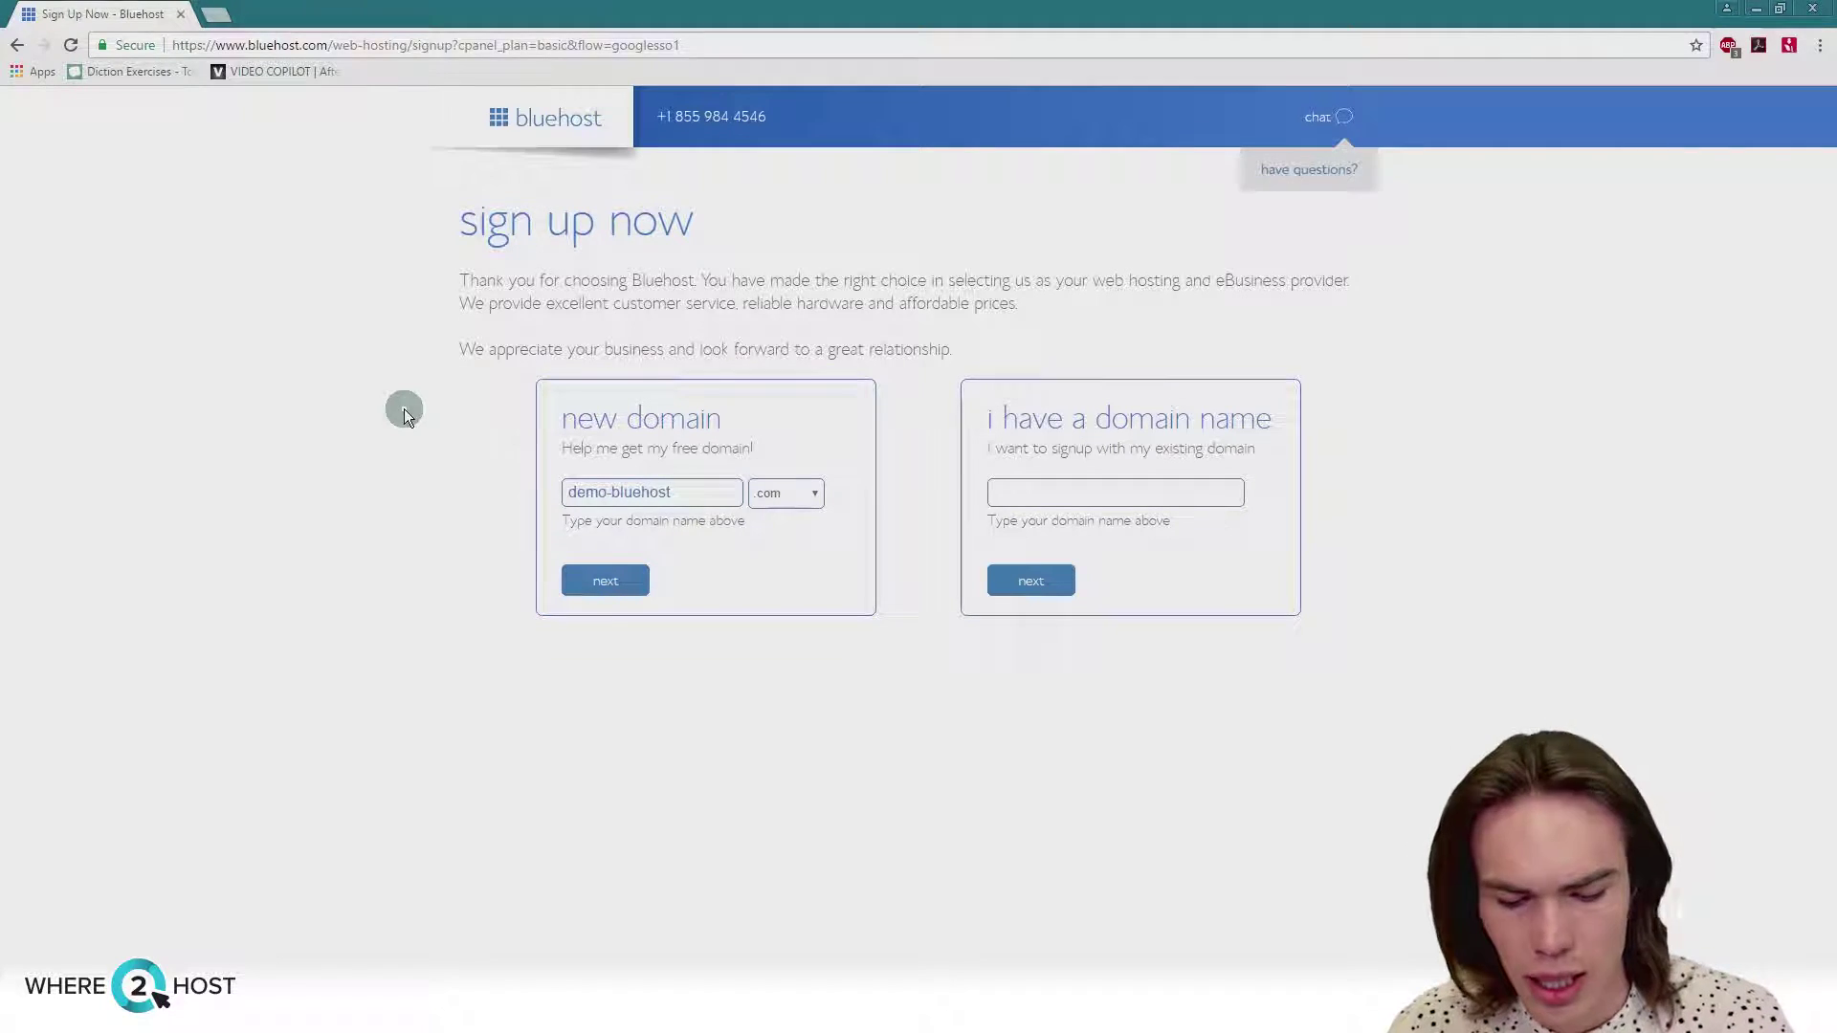
{"action": "left_click", "coordinate": [597, 582]}
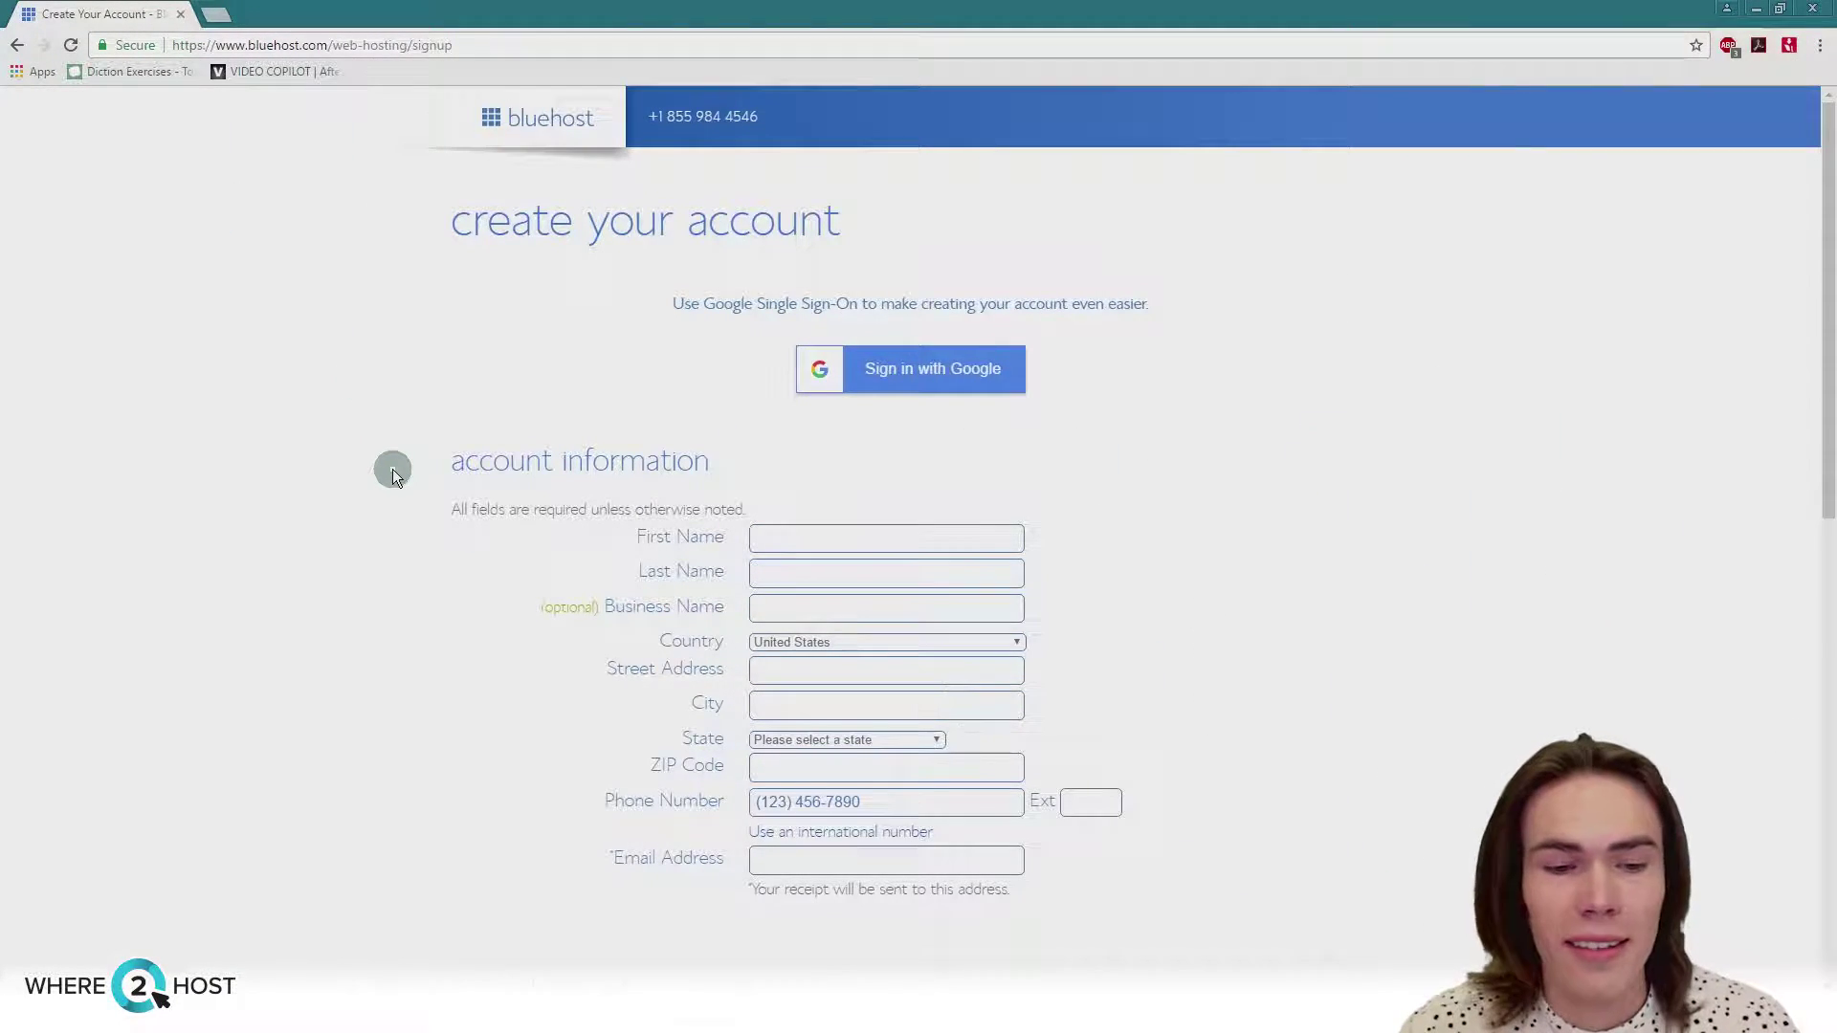
Look over the account creation form, from the Google sign-in option through the account, package and payment sections
{"action": "scroll", "coordinate": [392, 469], "scroll_direction": "down", "scroll_amount": 4}
{"action": "scroll", "coordinate": [392, 469], "scroll_direction": "up", "scroll_amount": 4}
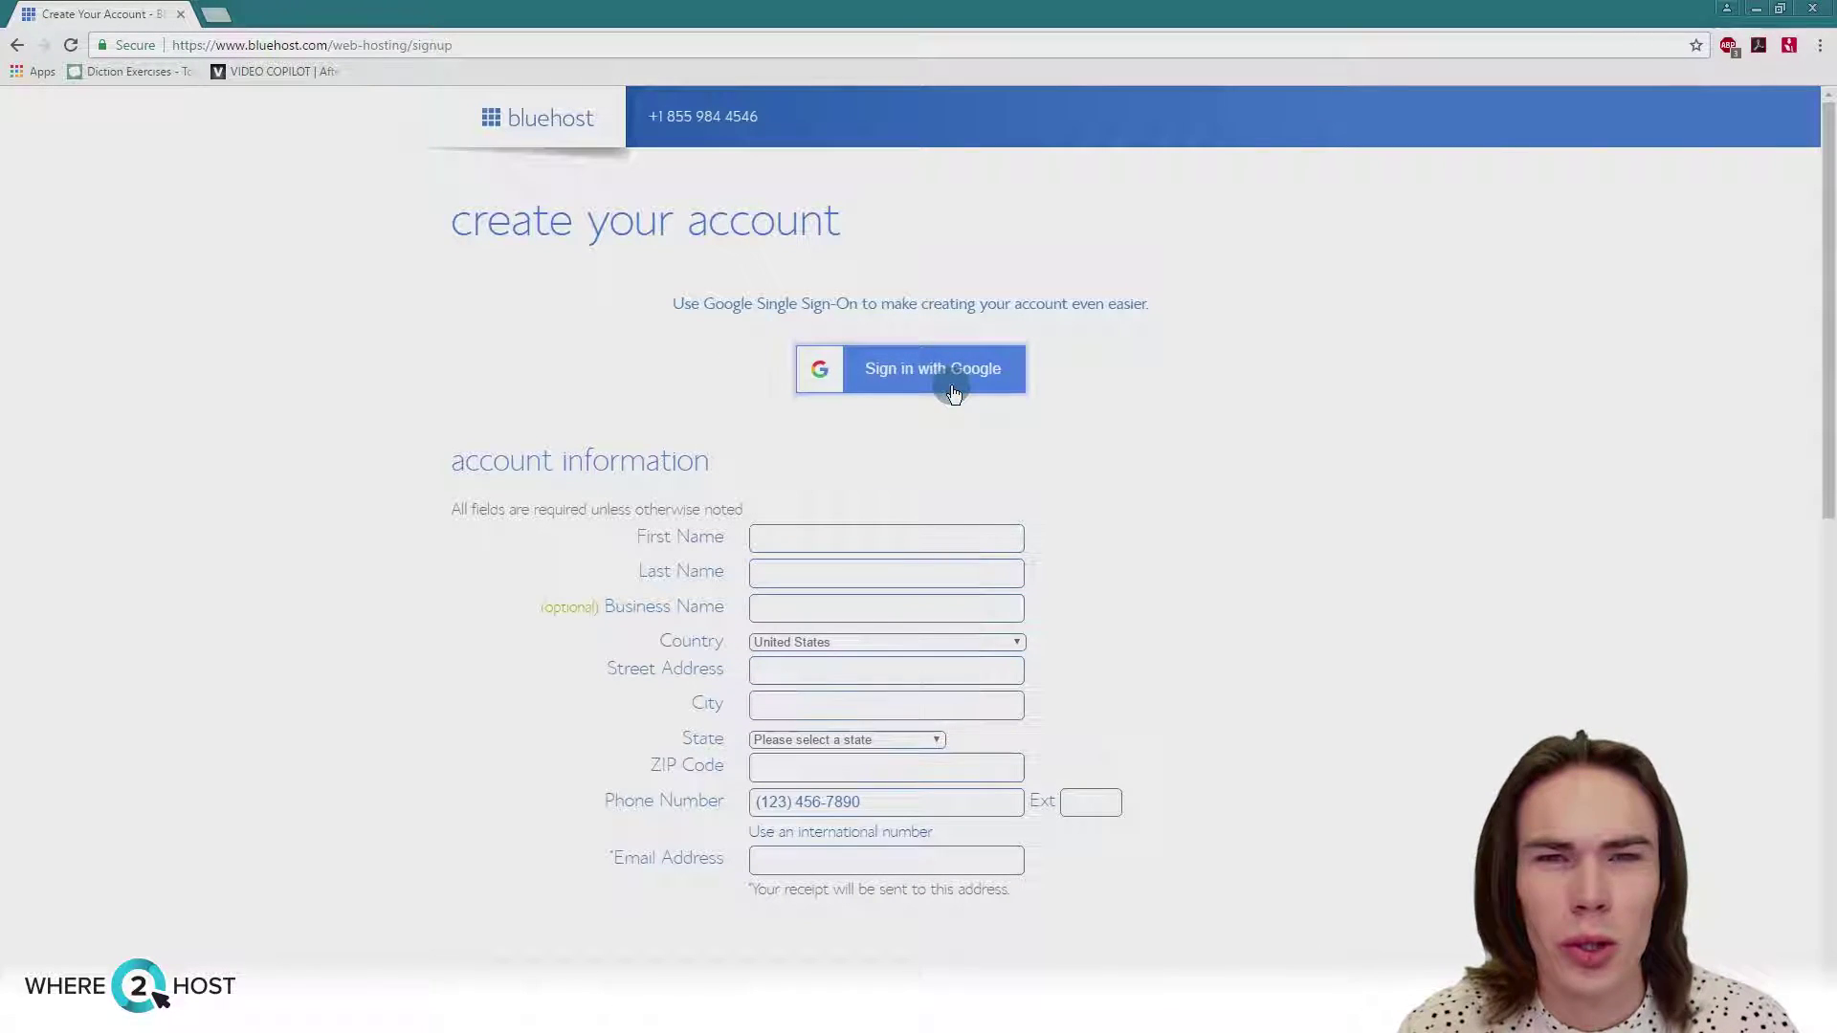
{"action": "scroll", "coordinate": [686, 421], "scroll_direction": "down", "scroll_amount": 3}
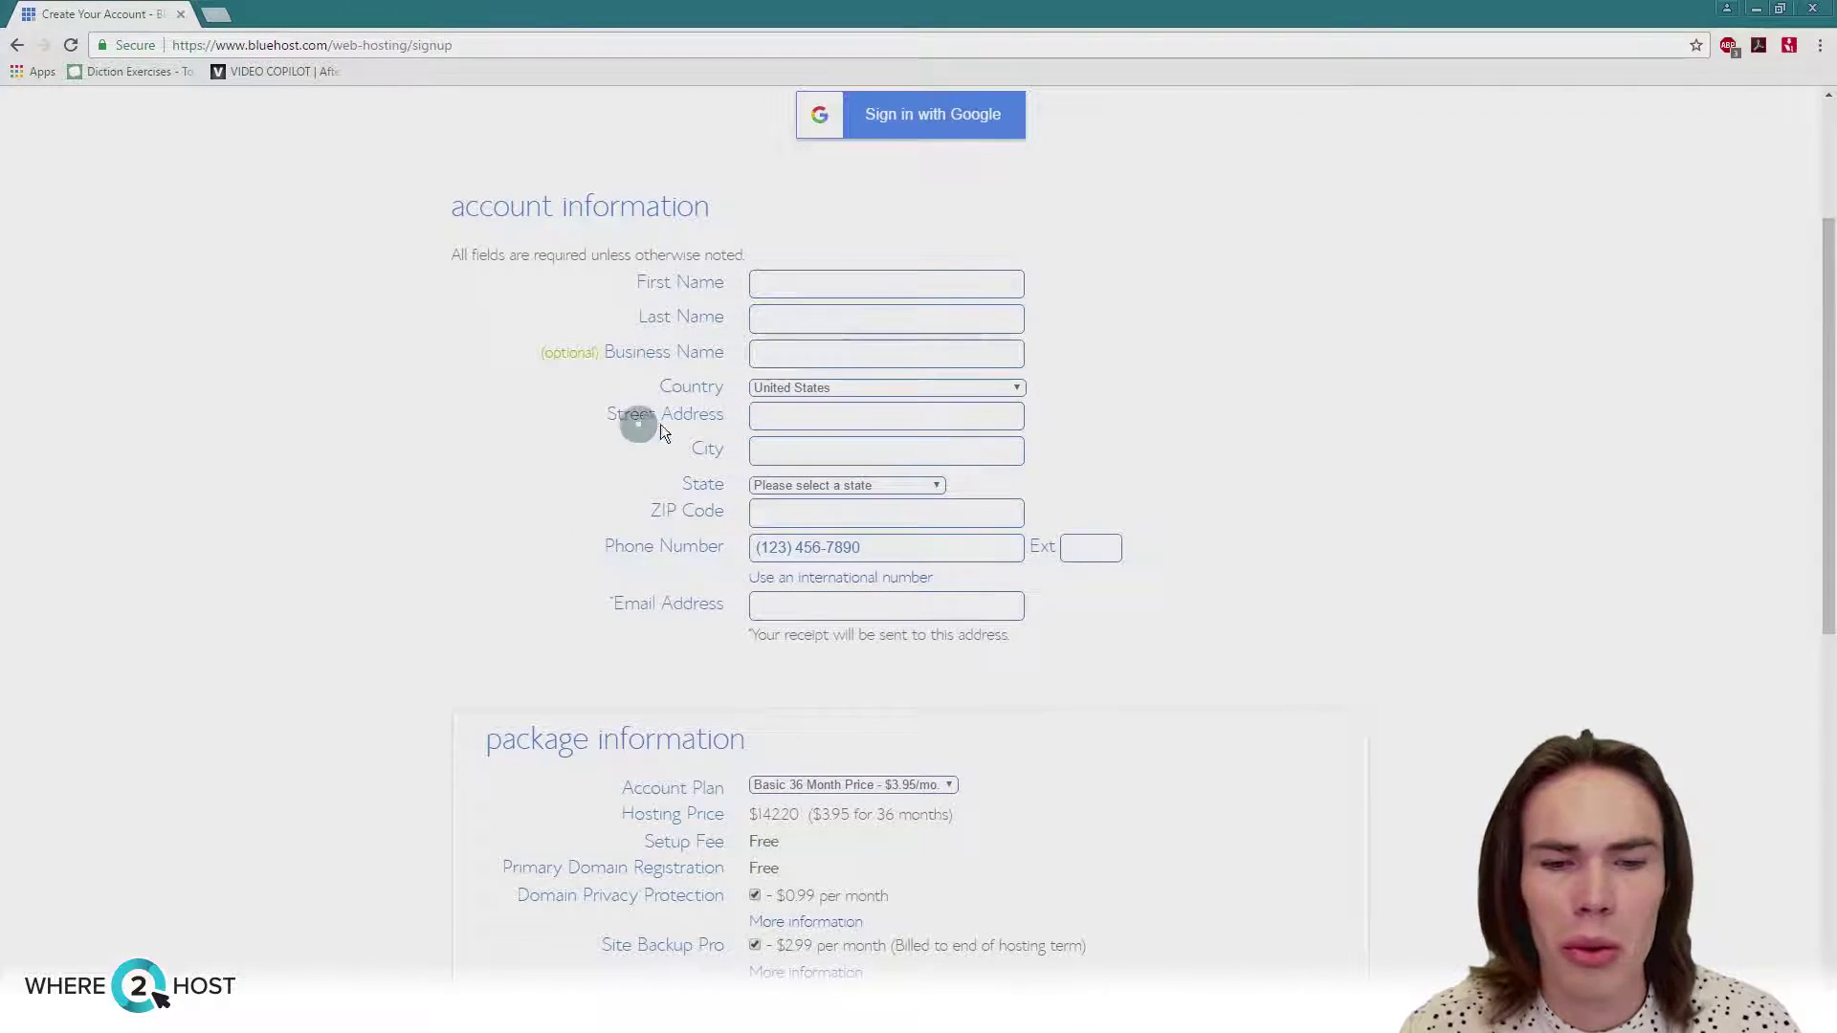
{"action": "scroll", "coordinate": [623, 421], "scroll_direction": "down", "scroll_amount": 3}
{"action": "scroll", "coordinate": [685, 644], "scroll_direction": "up", "scroll_amount": 5}
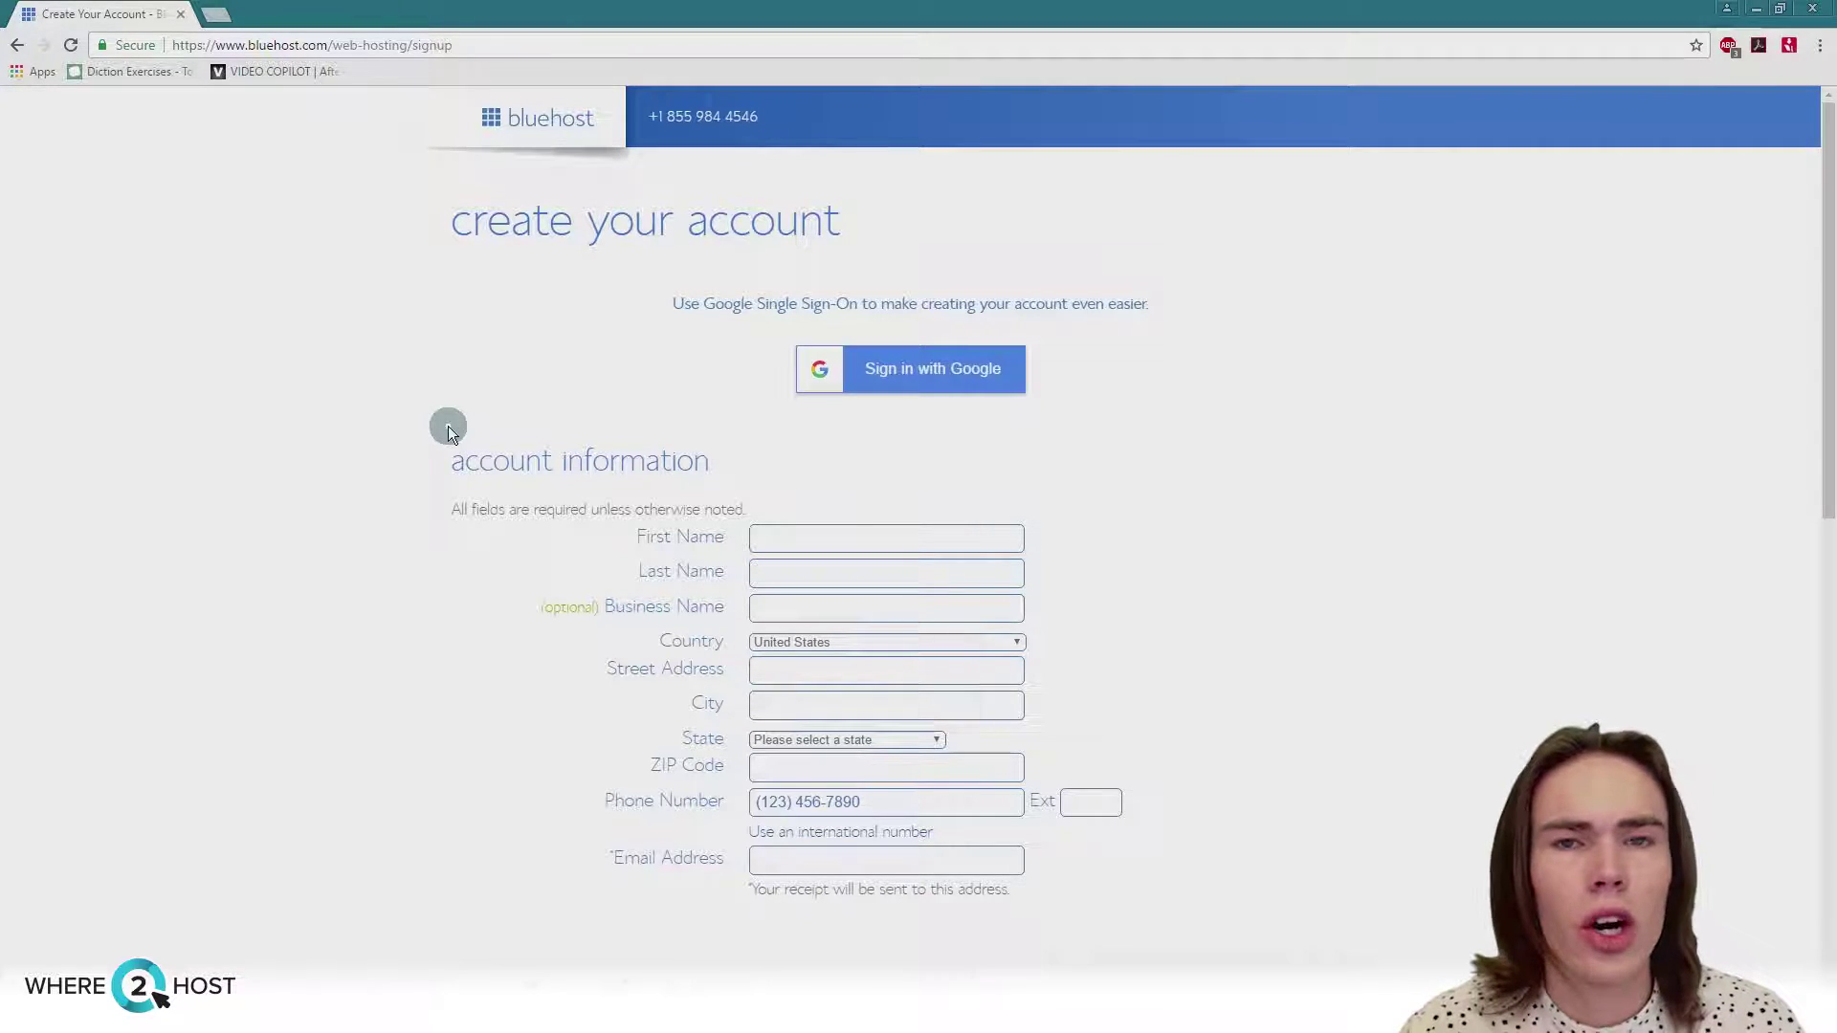
{"action": "scroll", "coordinate": [633, 568], "scroll_direction": "down", "scroll_amount": 5}
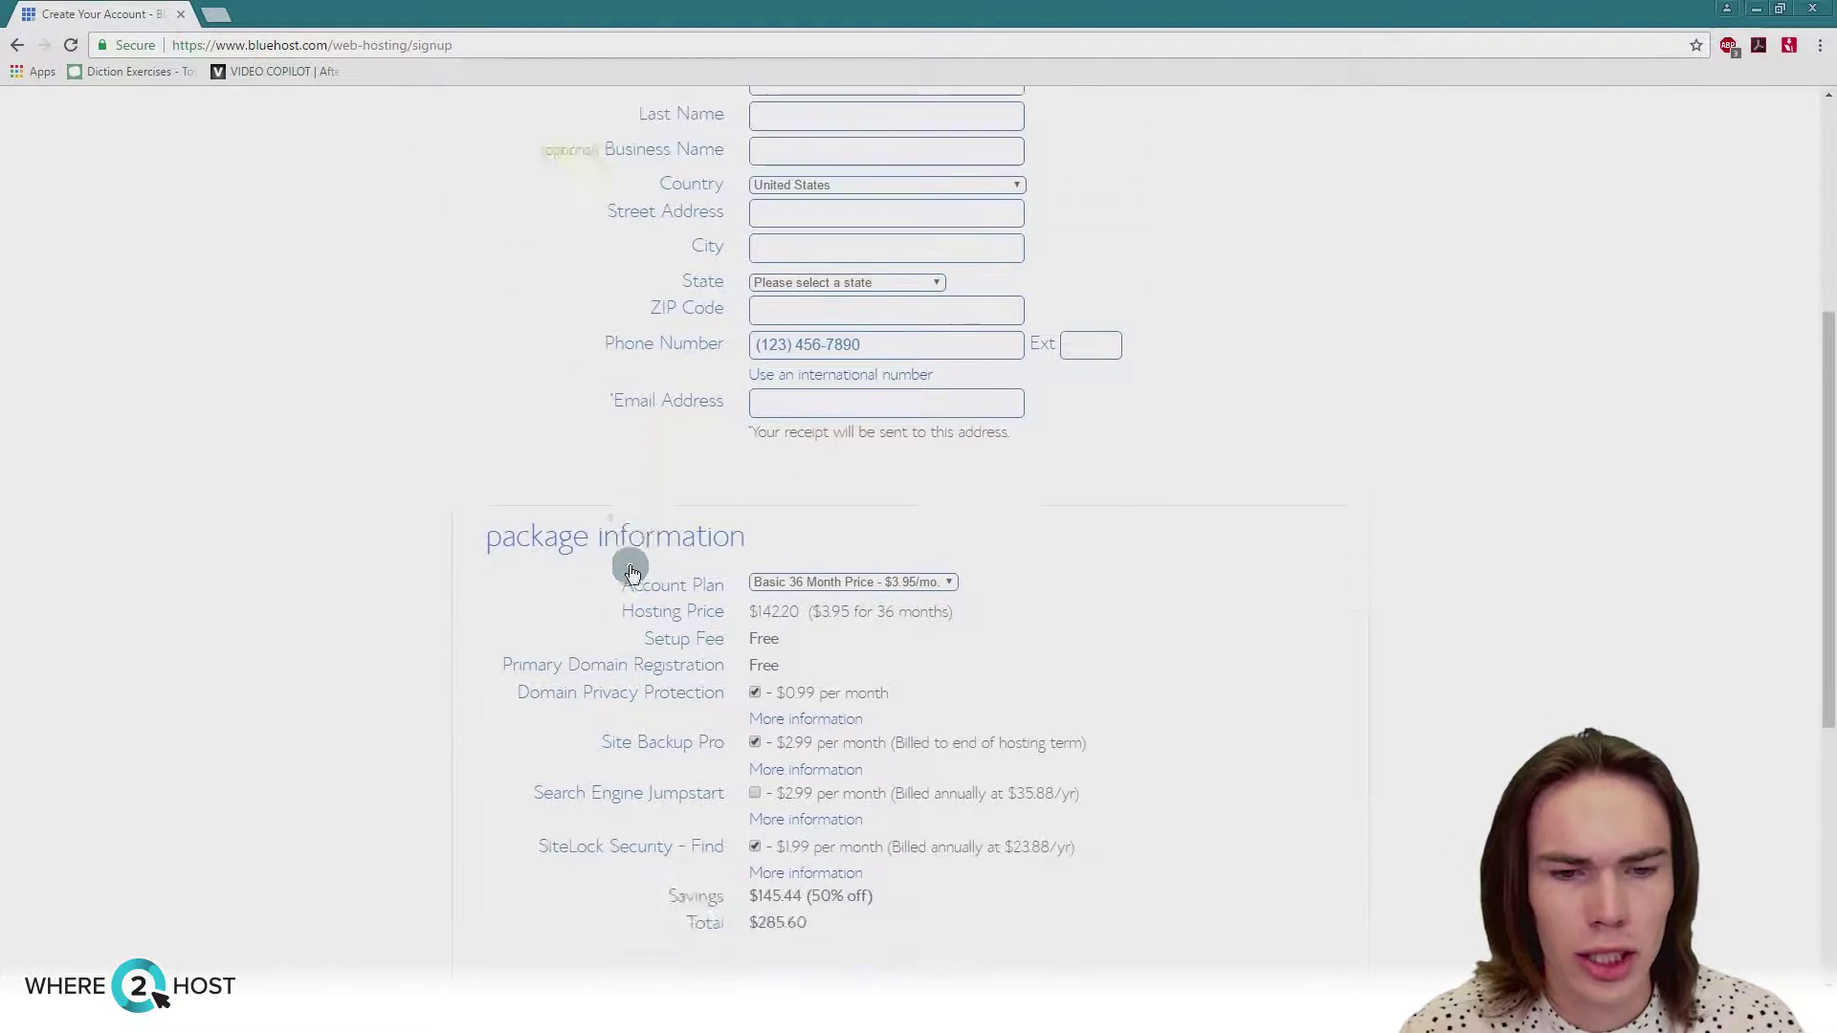
{"action": "scroll", "coordinate": [631, 571], "scroll_direction": "down", "scroll_amount": 2}
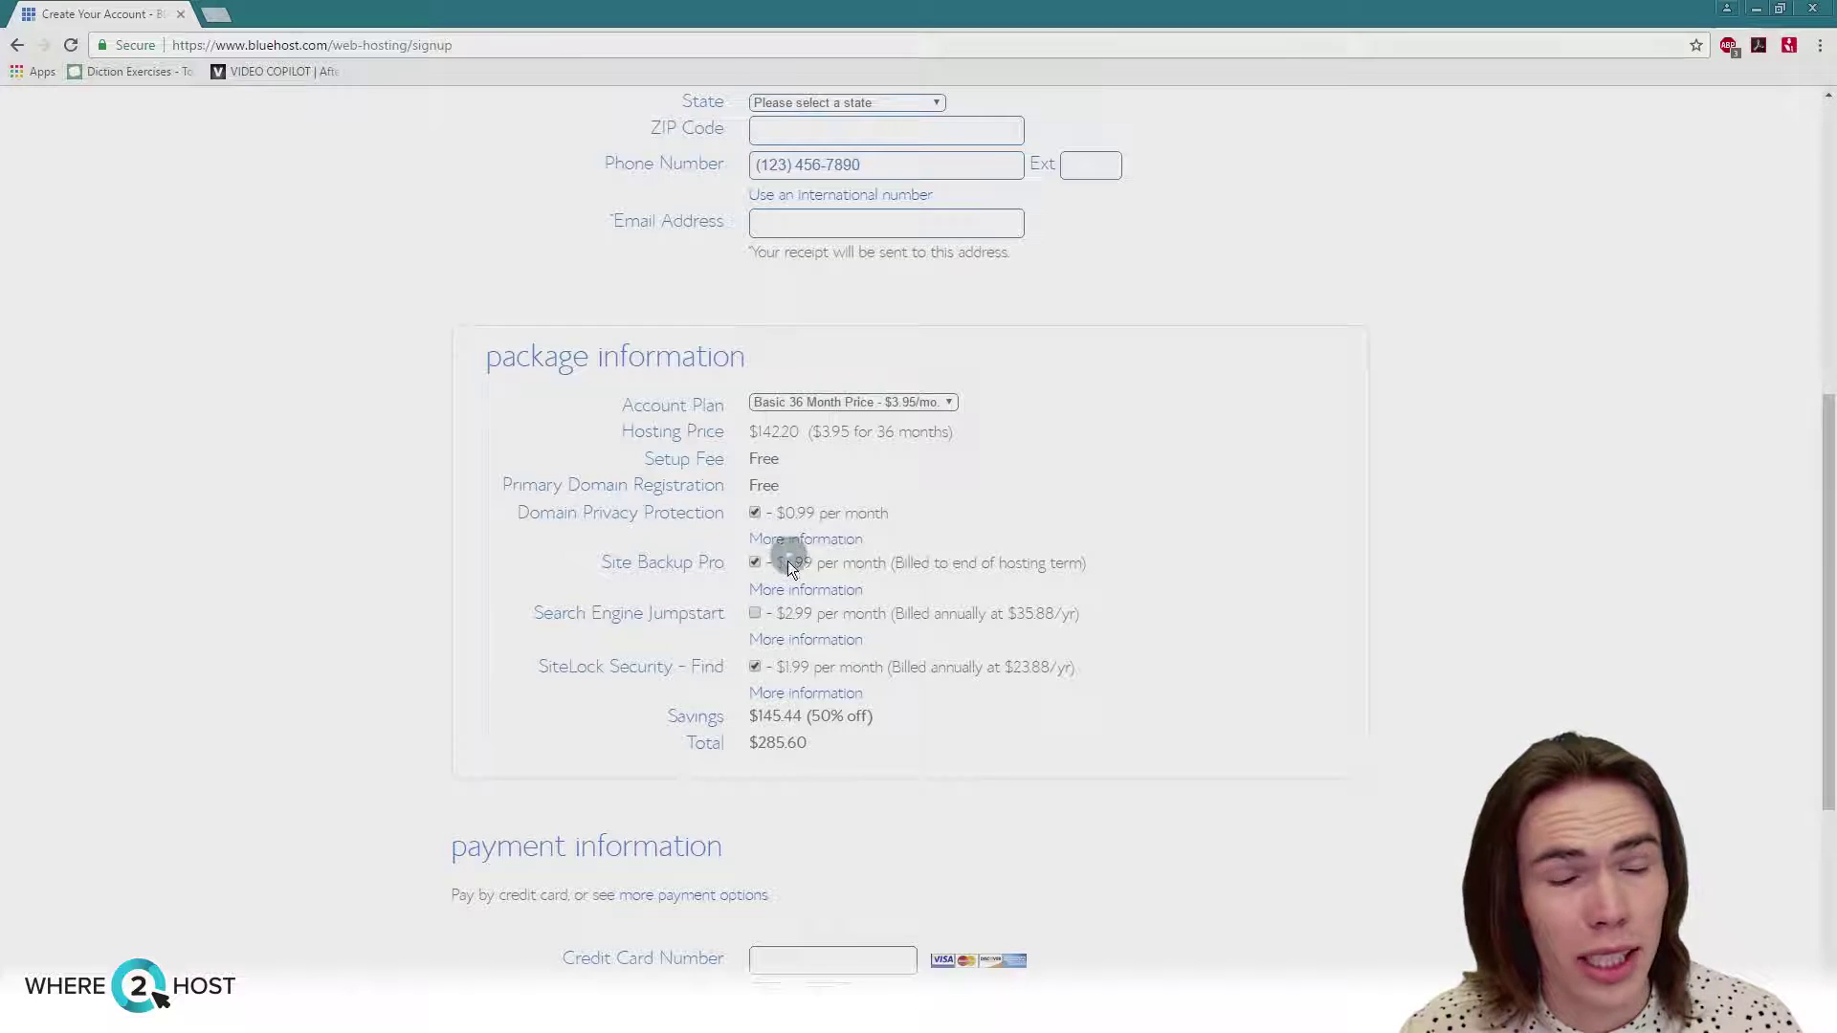
Set the account plan in the package information to Basic 12 Month Price at $5.45/mo
{"action": "left_click", "coordinate": [813, 402]}
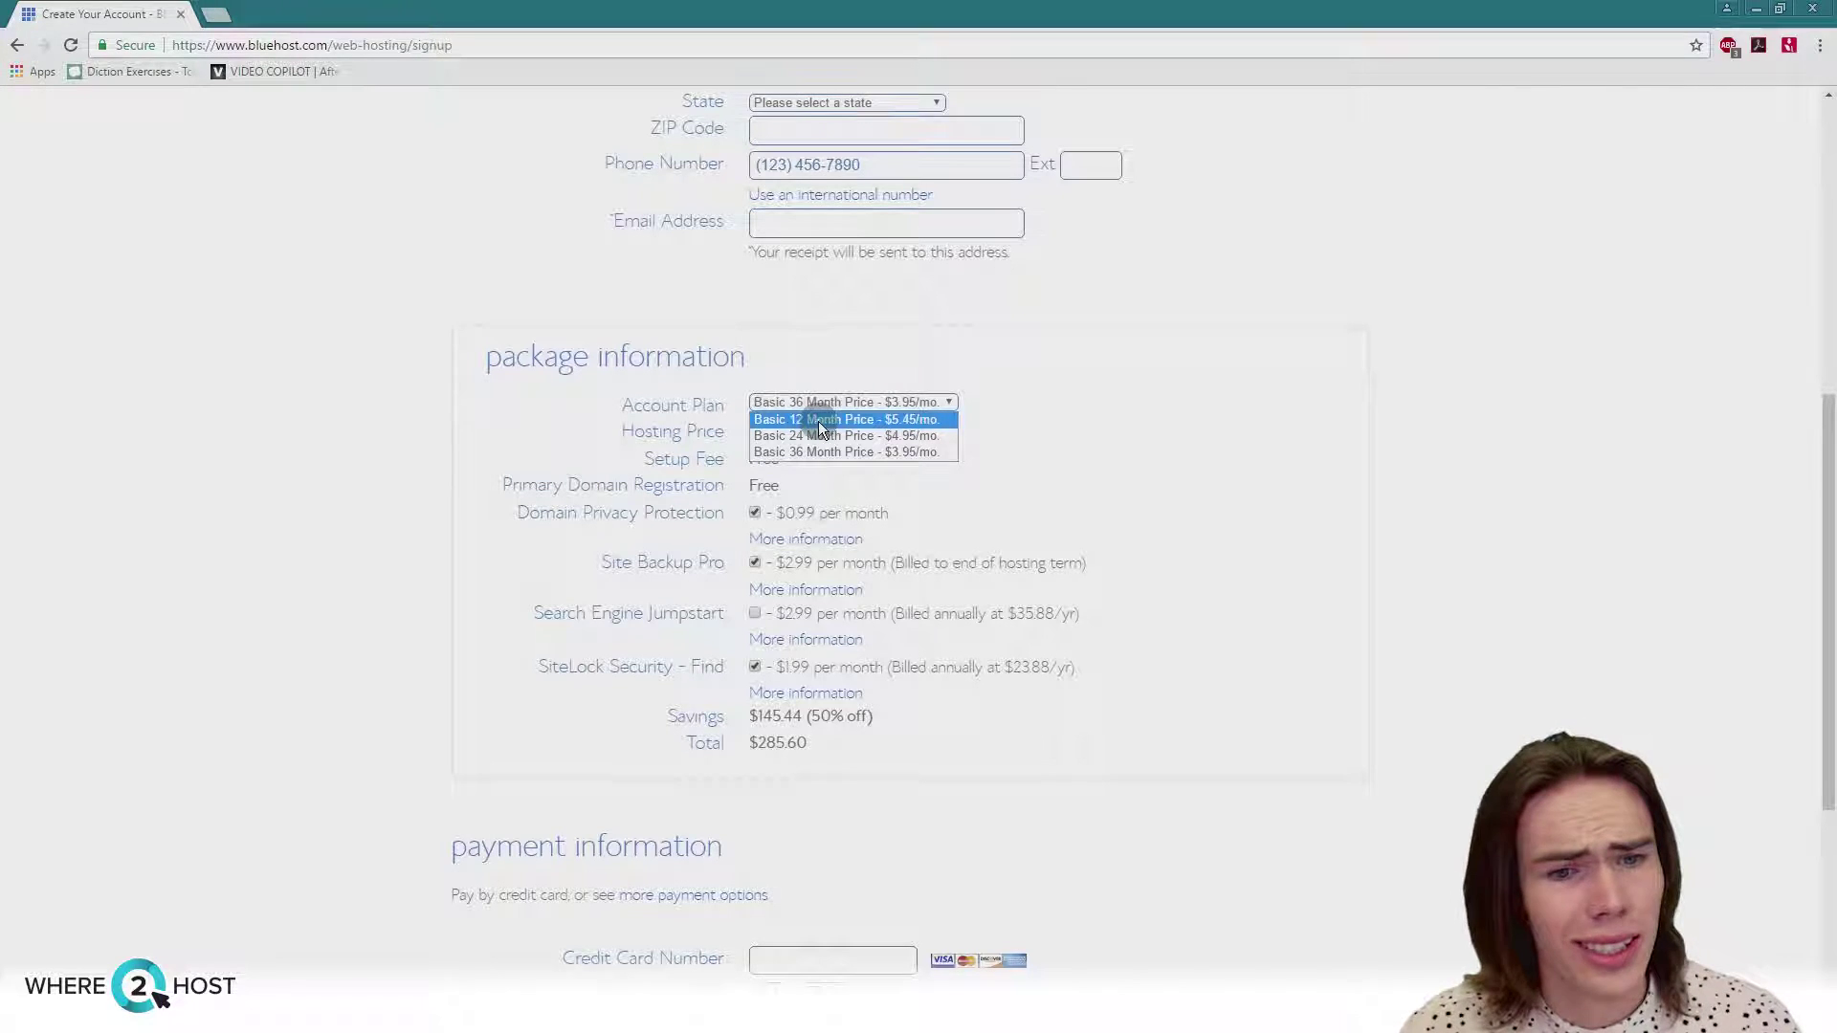
{"action": "left_click", "coordinate": [818, 421]}
{"action": "left_click", "coordinate": [876, 410]}
{"action": "left_click", "coordinate": [863, 446]}
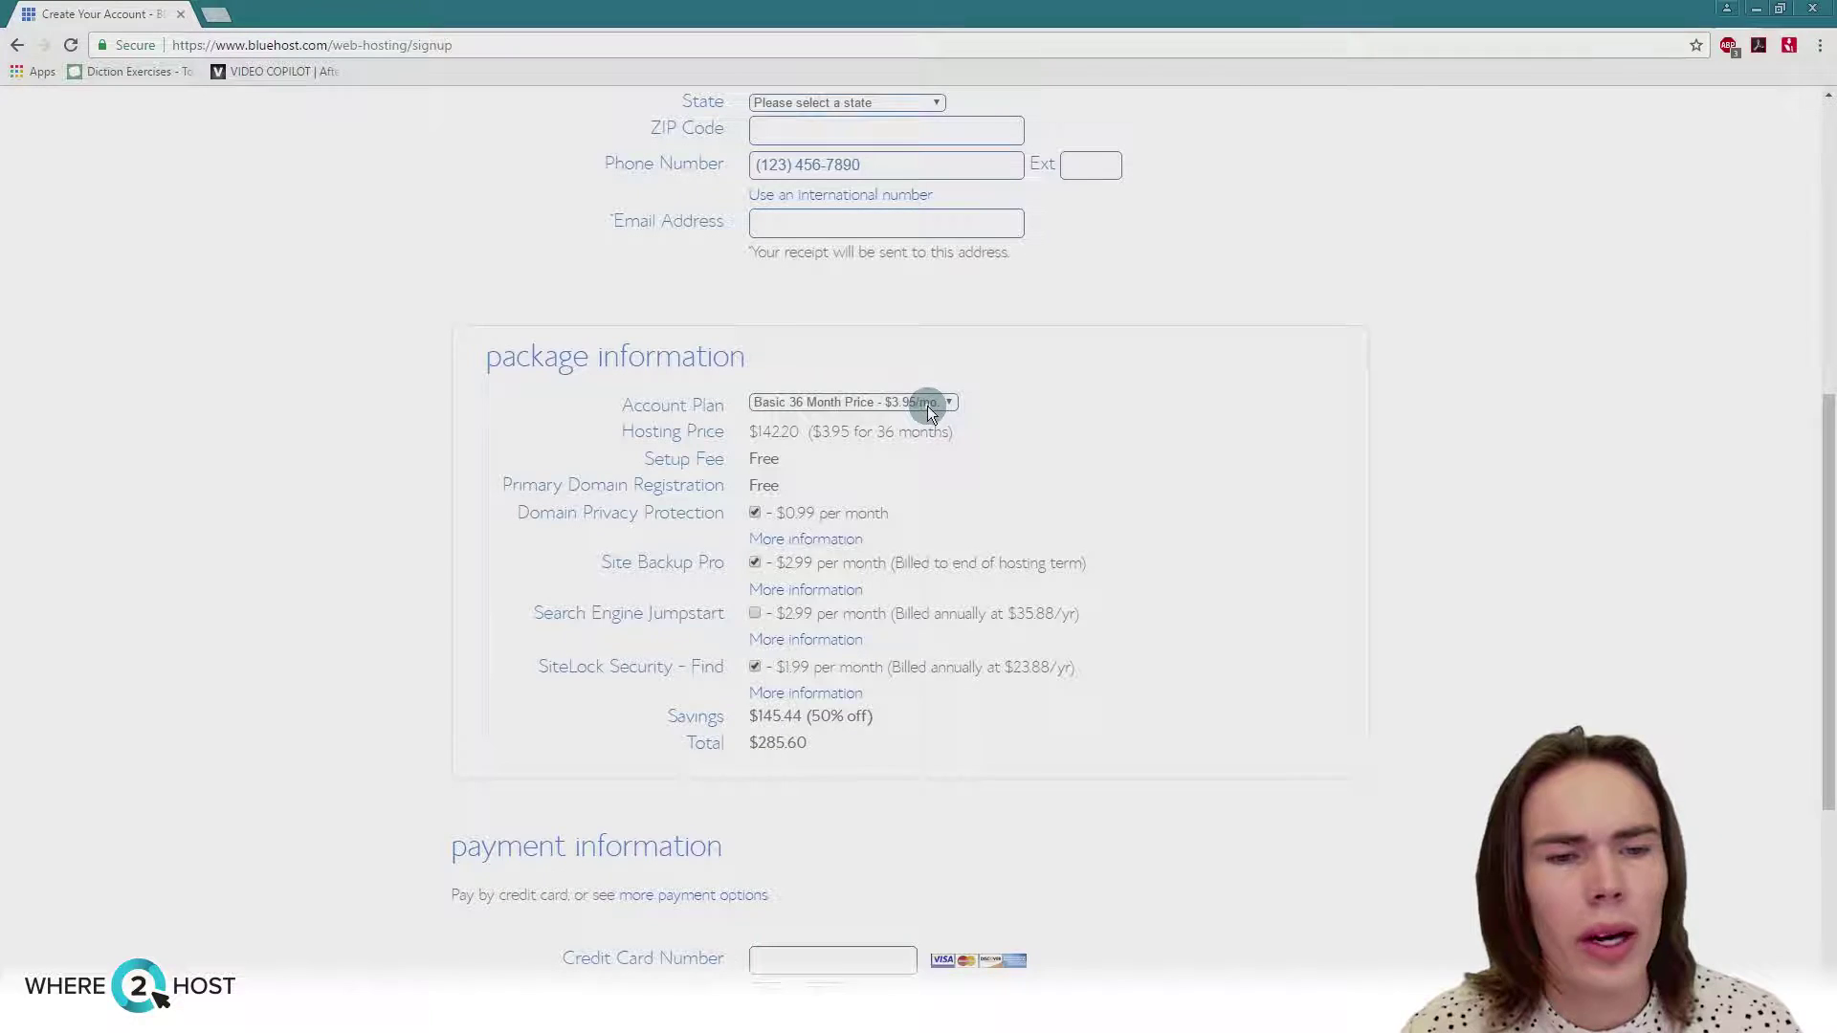
{"action": "key", "text": "Up"}
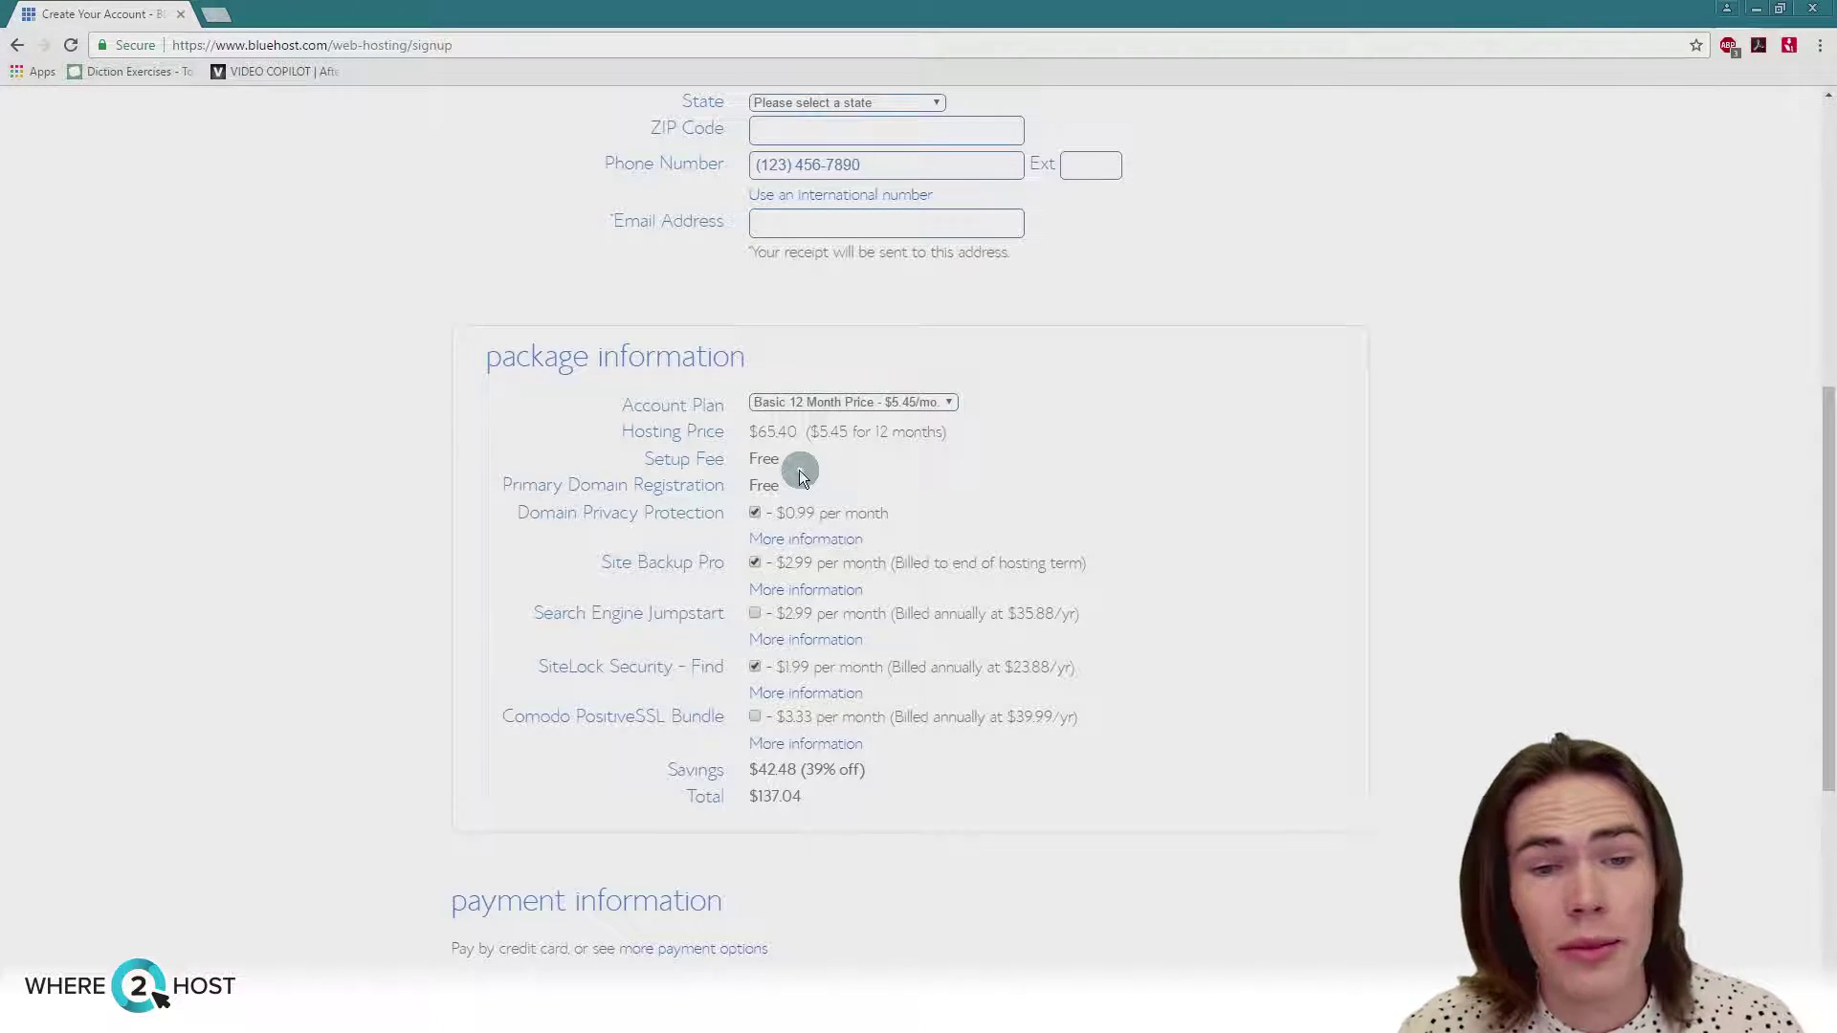
{"action": "left_click_drag", "start_coordinate": [778, 484], "coordinate": [501, 481]}
{"action": "left_click", "coordinate": [514, 443]}
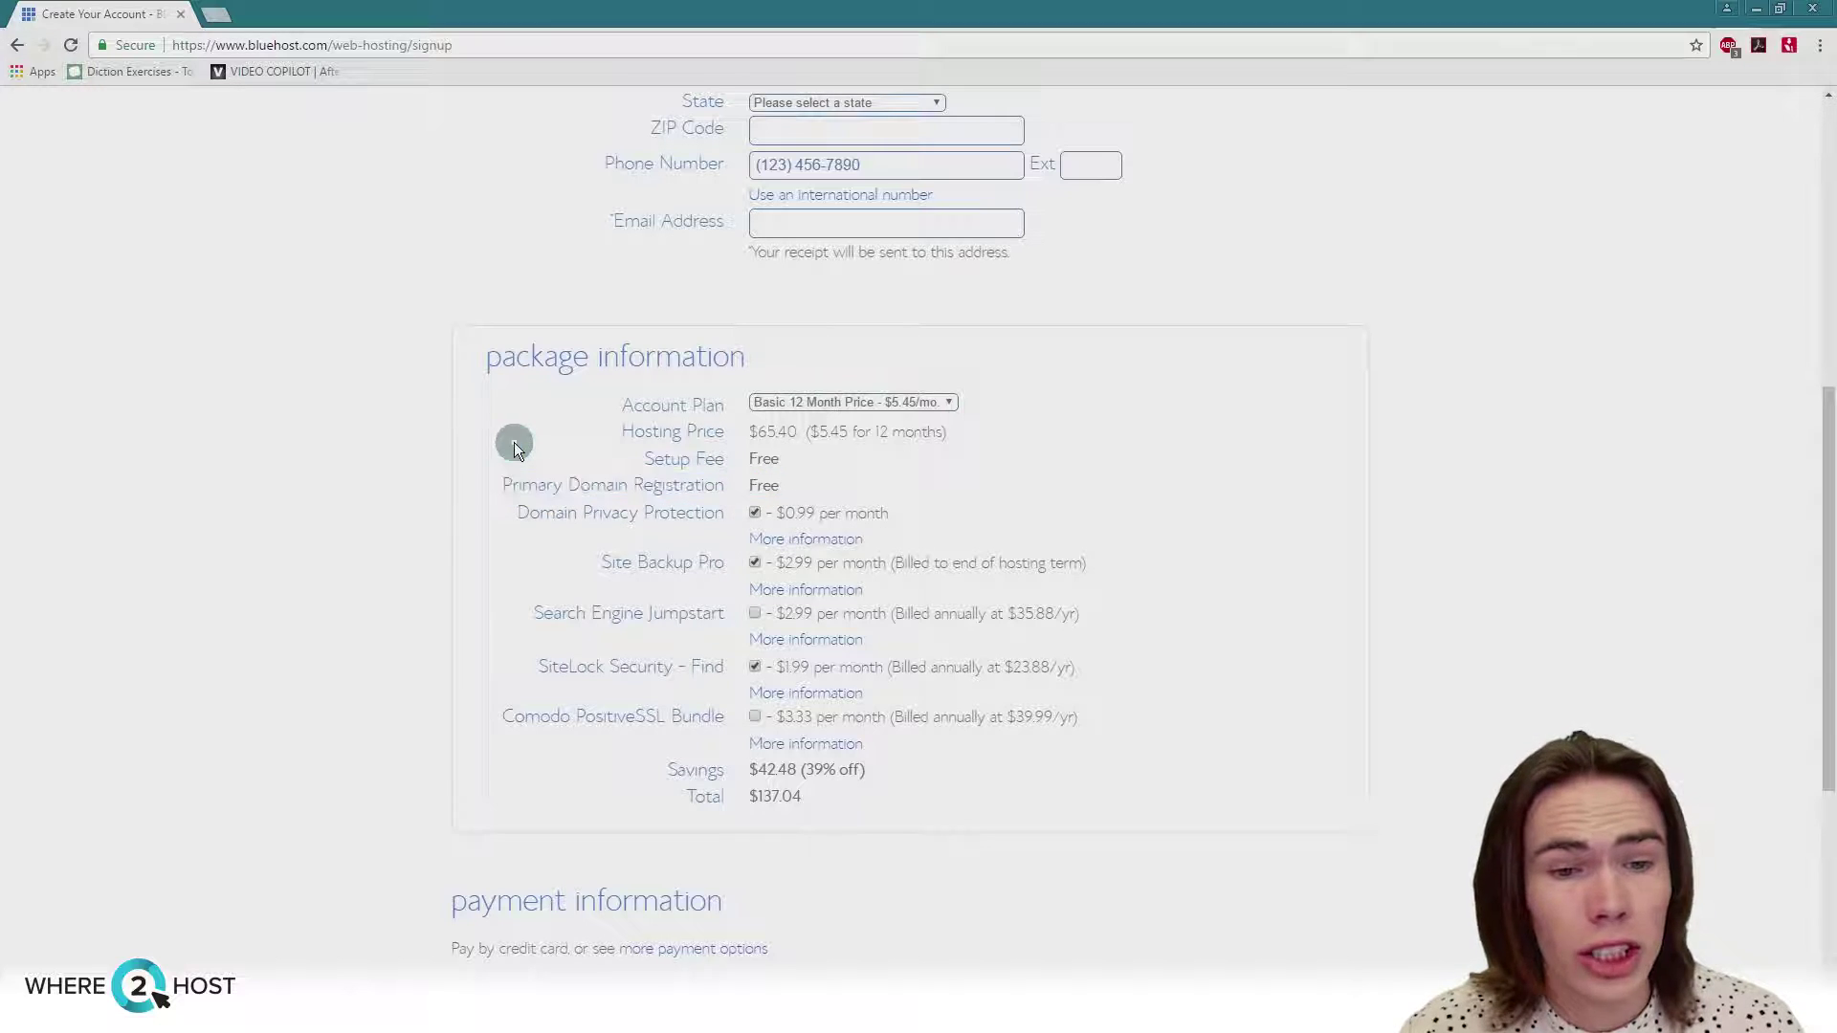
Deselect the Domain Privacy Protection, Site Backup Pro, Search Engine Jumpstart and SiteLock Security - Find add-ons
{"action": "left_click", "coordinate": [755, 514]}
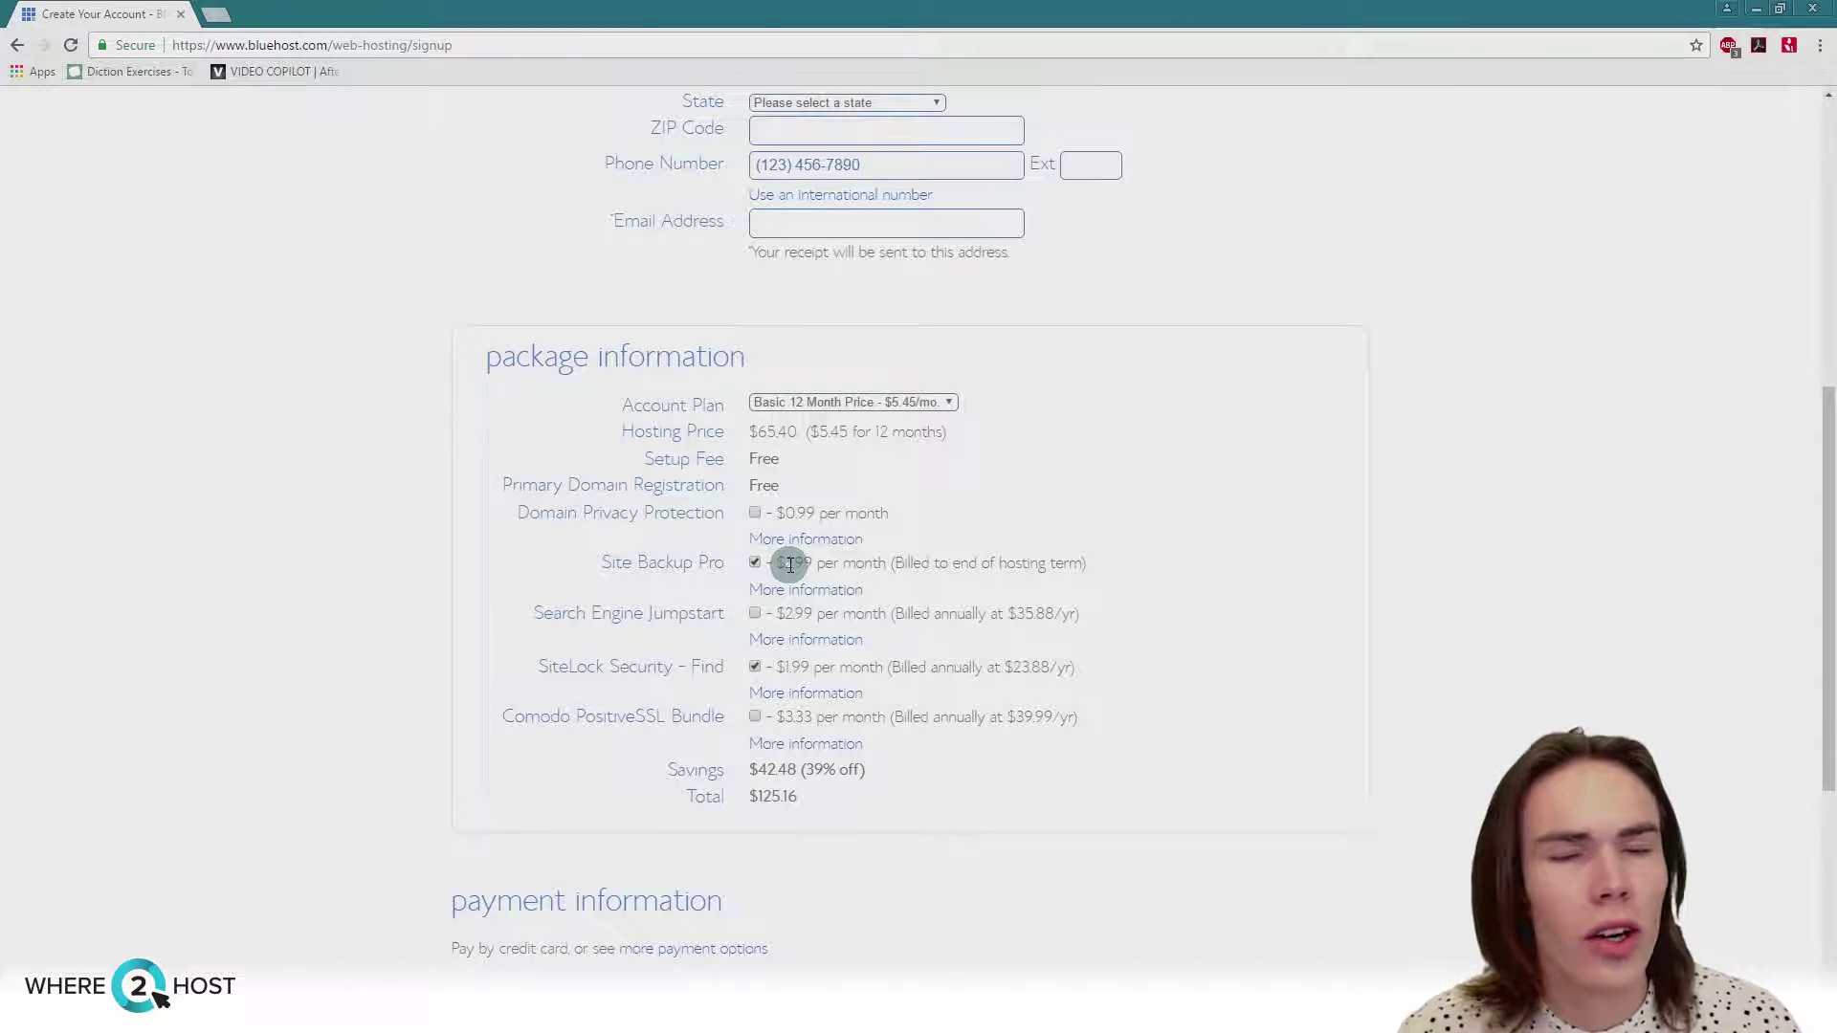
{"action": "left_click", "coordinate": [755, 563]}
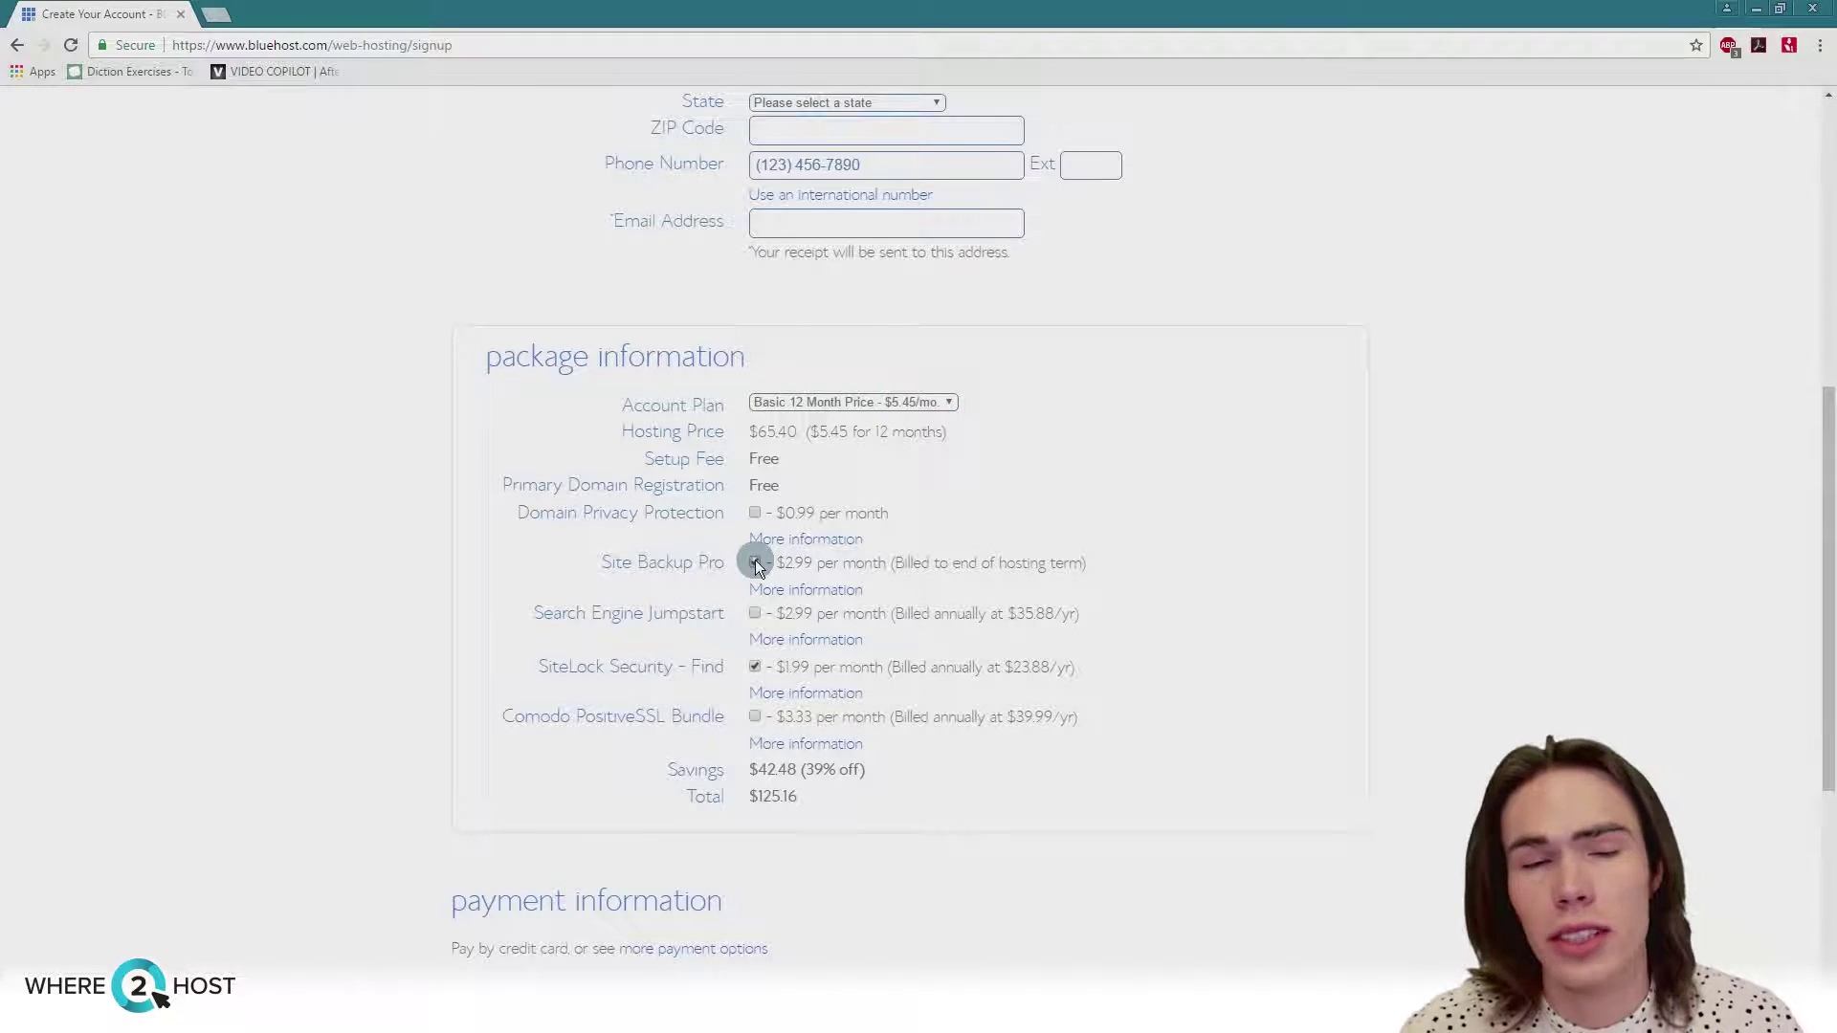
{"action": "scroll", "coordinate": [823, 517], "scroll_direction": "down", "scroll_amount": 1}
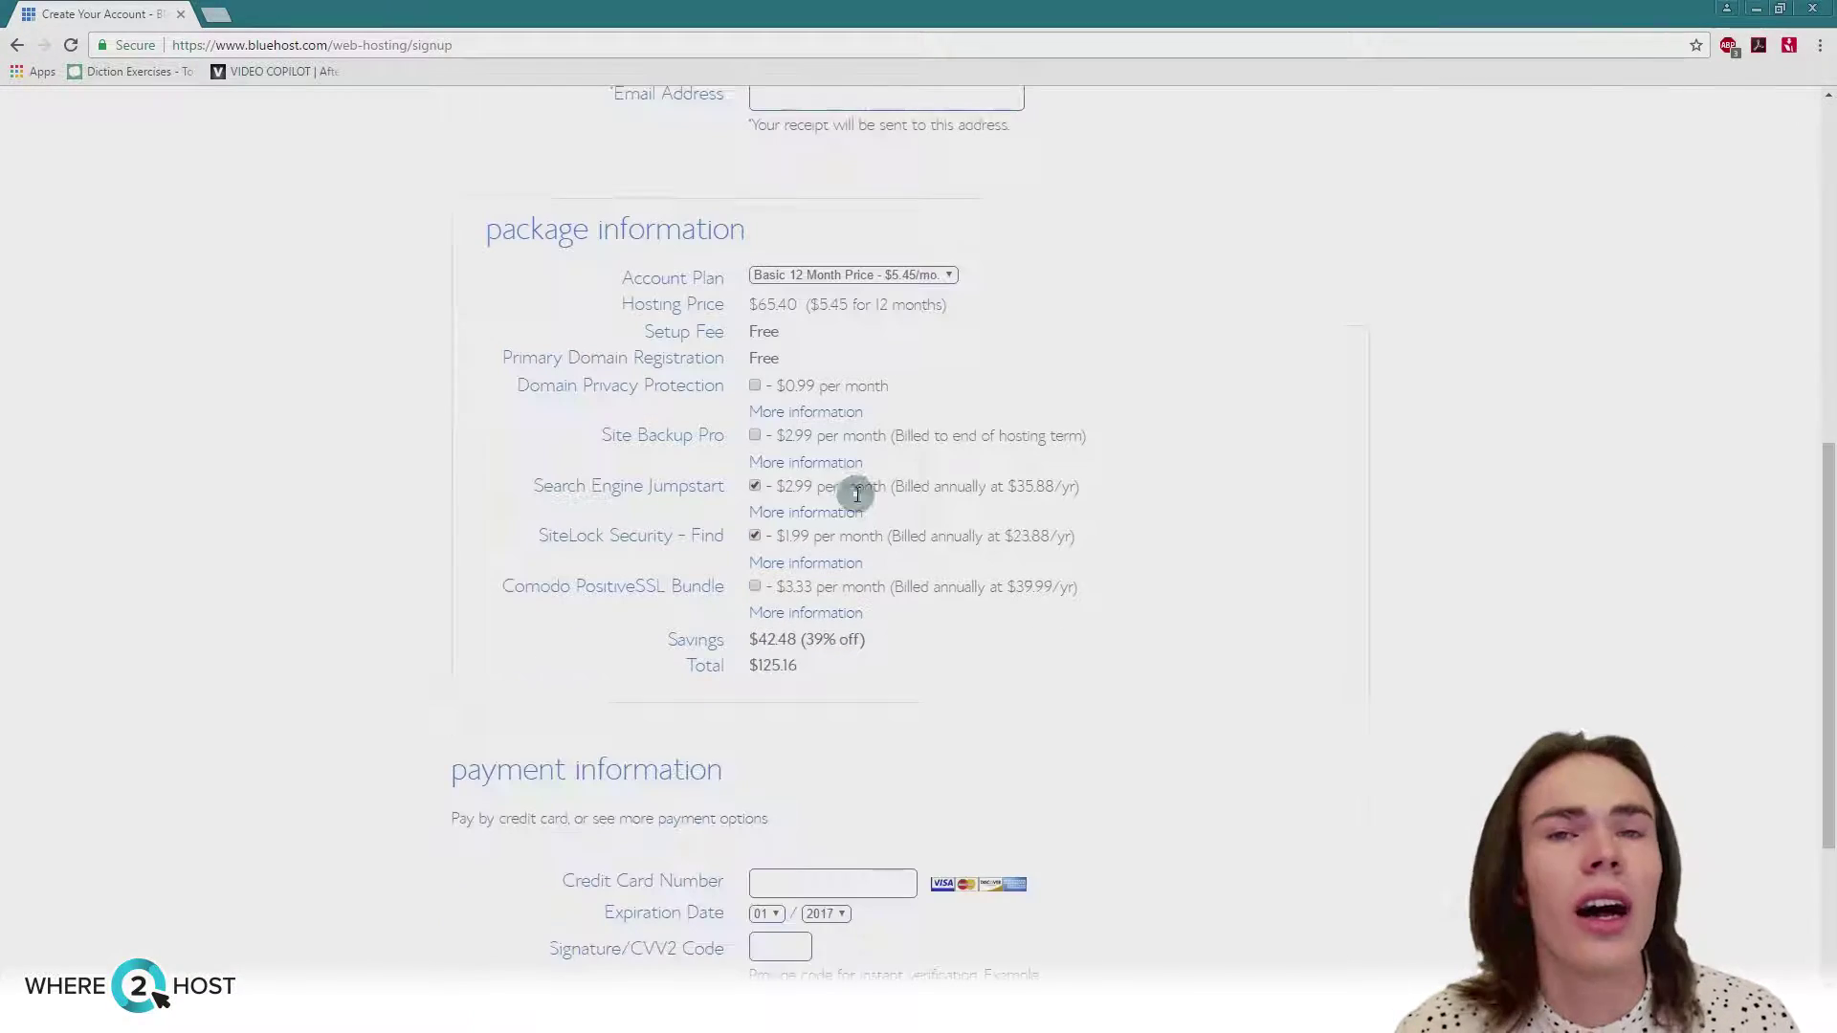
{"action": "left_click", "coordinate": [755, 487]}
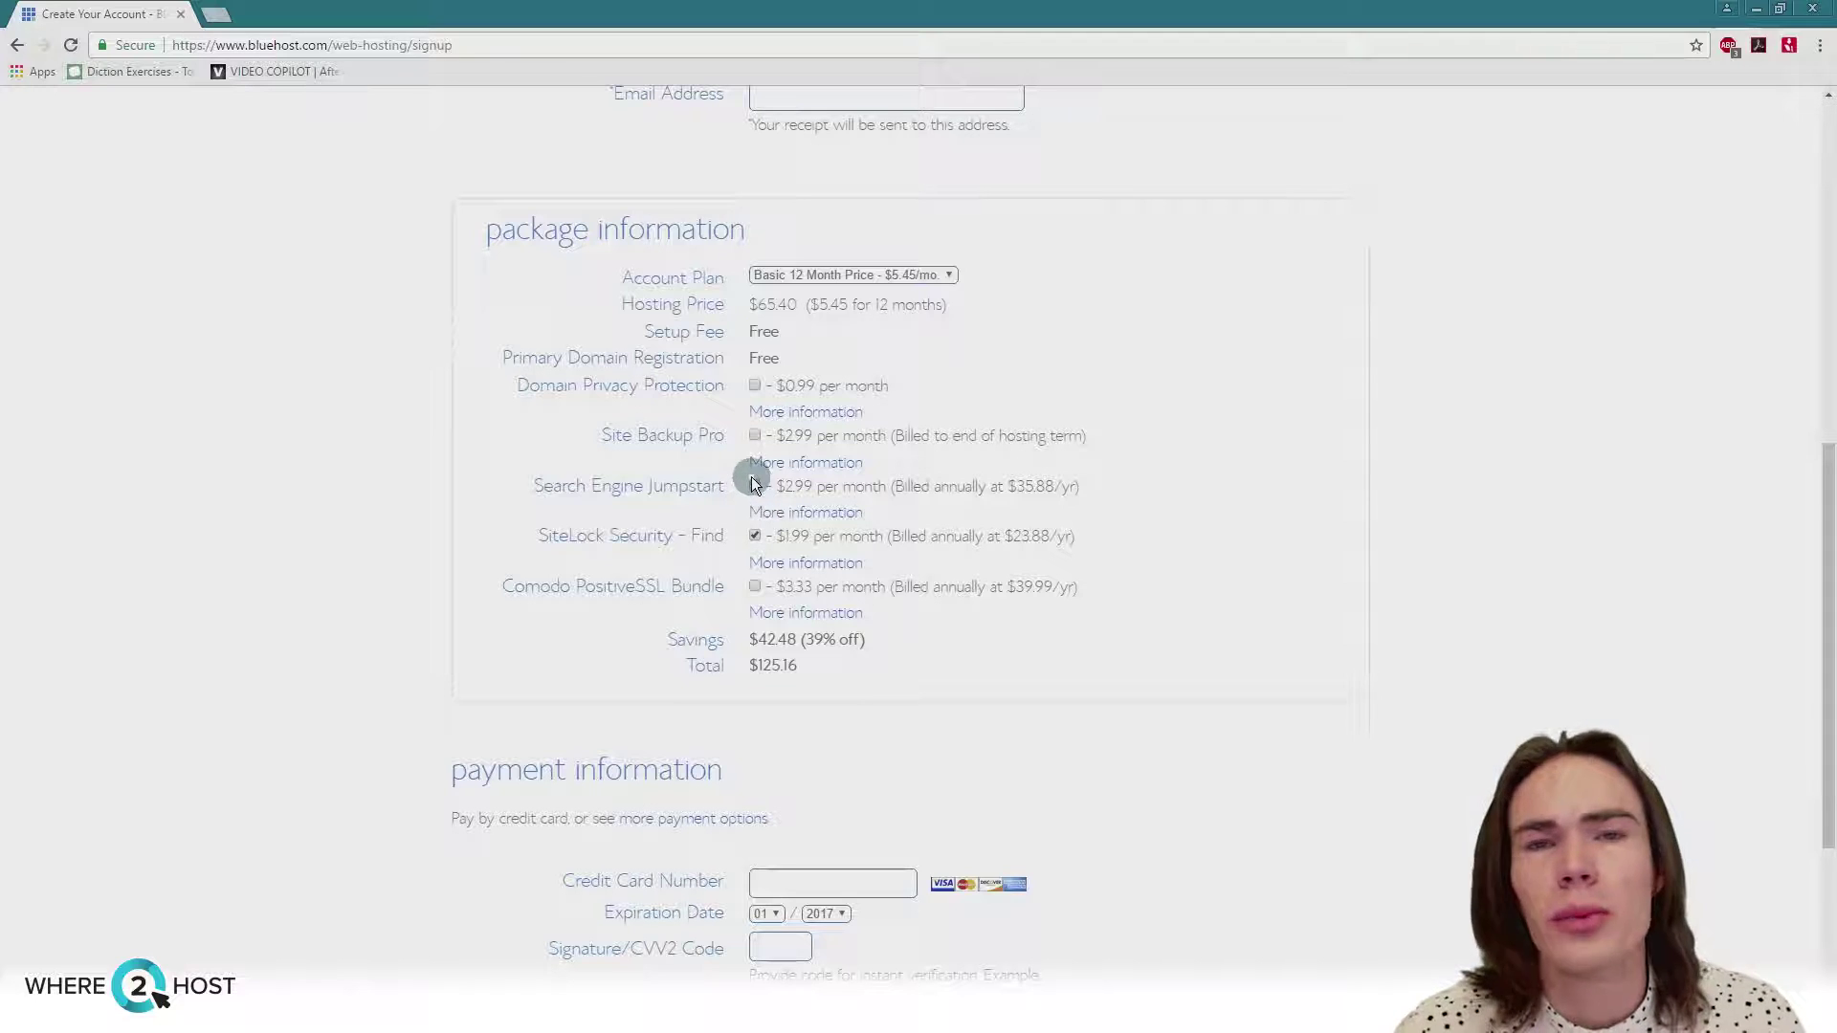
{"action": "left_click", "coordinate": [754, 485]}
{"action": "scroll", "coordinate": [612, 440], "scroll_direction": "down", "scroll_amount": 1}
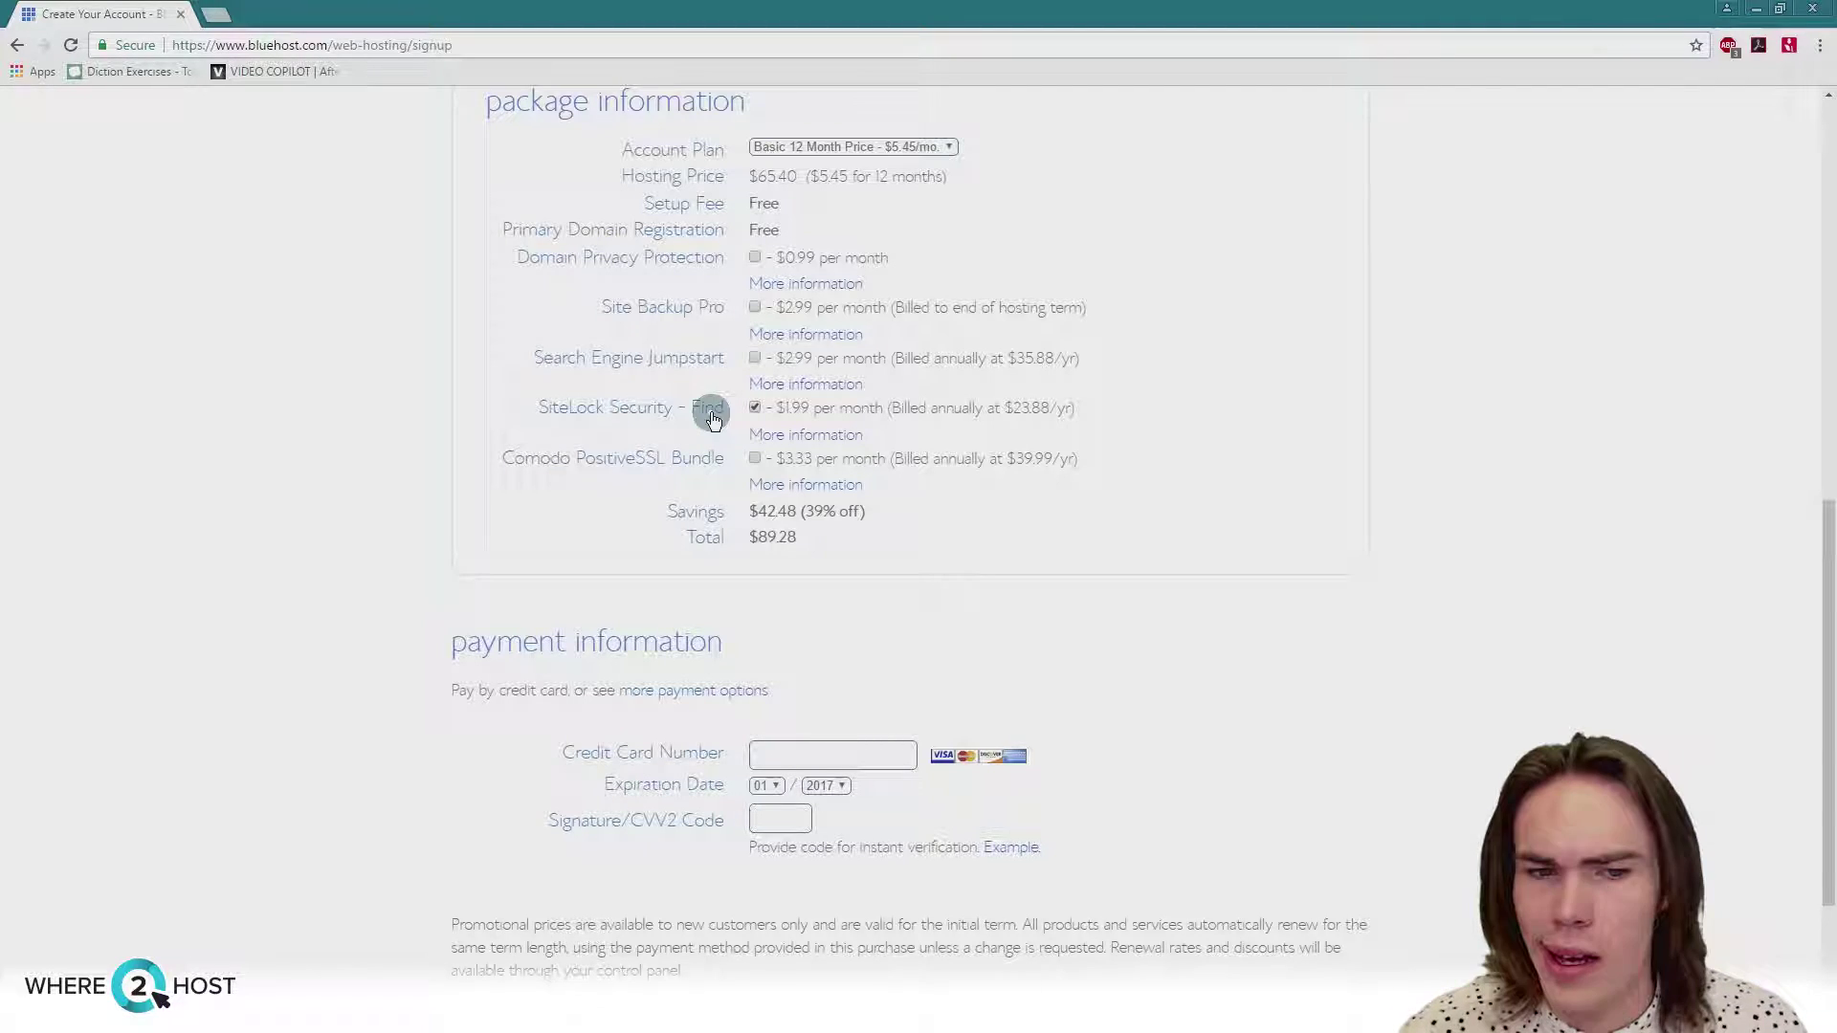
{"action": "left_click", "coordinate": [754, 407]}
Examine the SiteLock Security pricing, the package total and the promotional price terms below the payment fields
{"action": "mouse_move", "coordinate": [772, 408]}
{"action": "left_mouse_down"}
{"action": "mouse_move", "coordinate": [808, 410]}
{"action": "mouse_move", "coordinate": [777, 408]}
{"action": "left_mouse_up"}
{"action": "left_click", "coordinate": [827, 402]}
{"action": "left_click", "coordinate": [658, 394]}
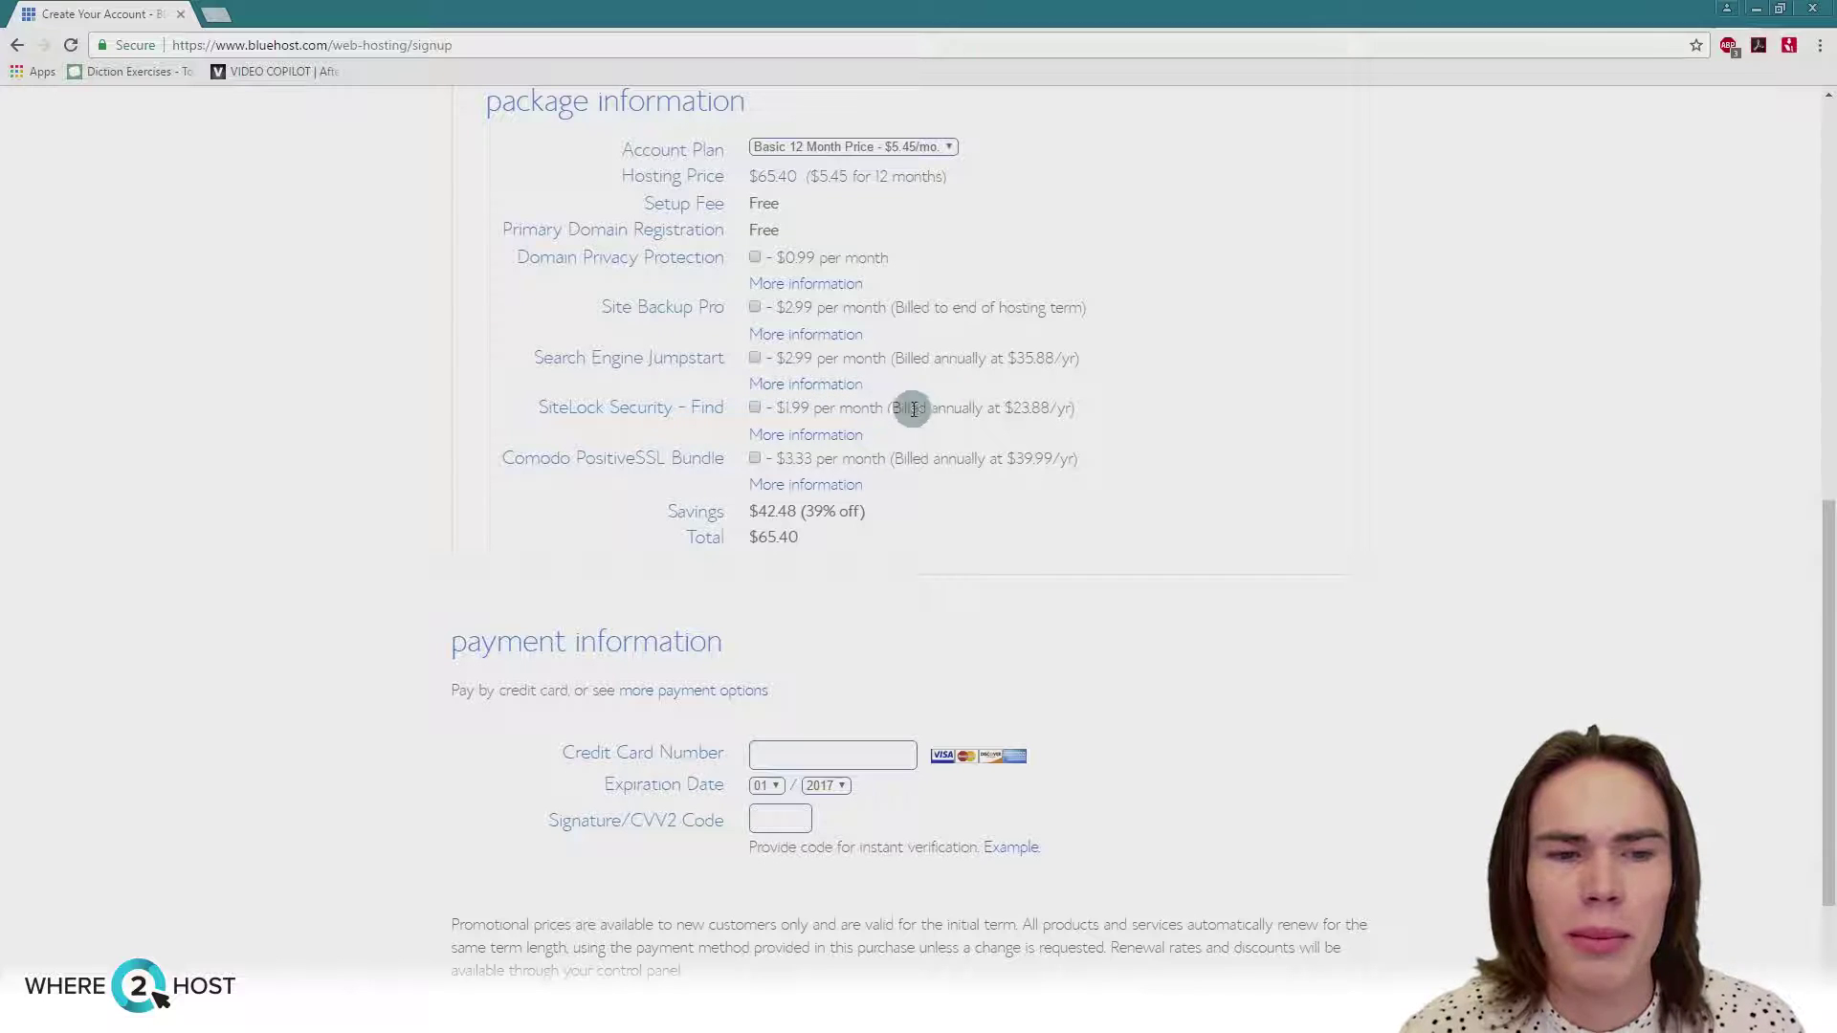
{"action": "left_click_drag", "start_coordinate": [1003, 408], "coordinate": [1074, 411]}
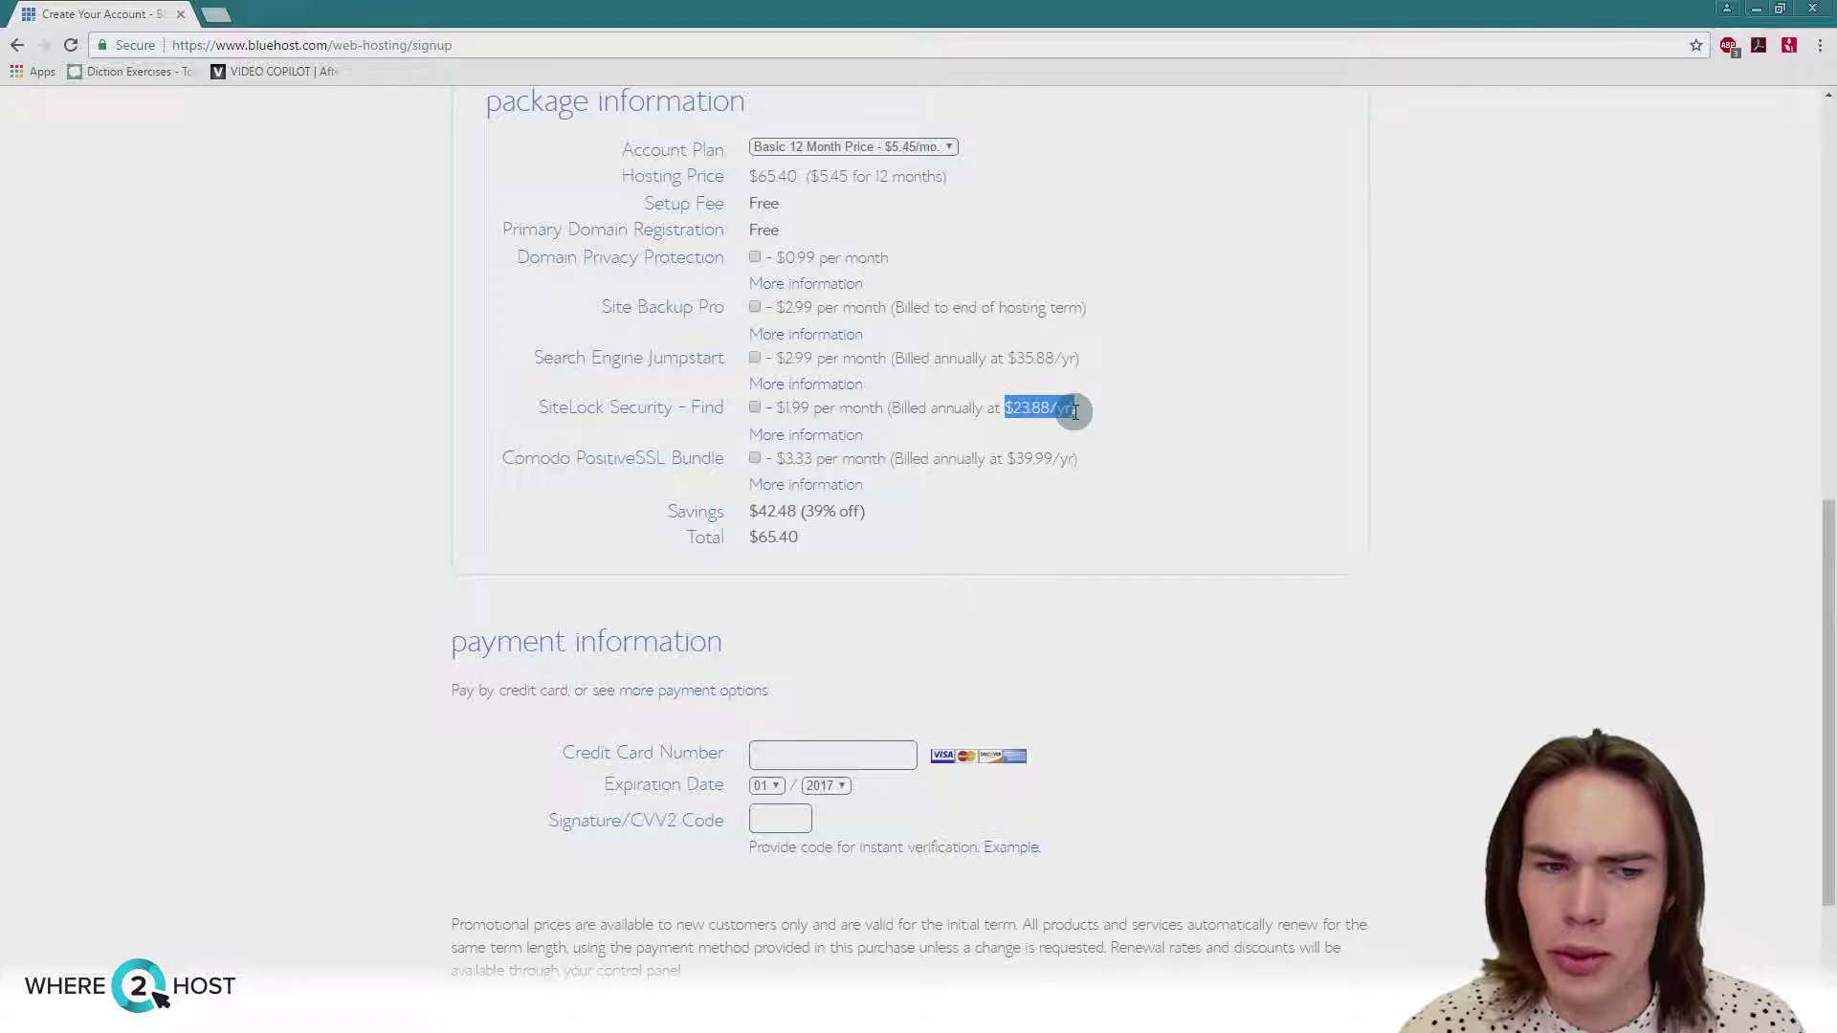
{"action": "left_click", "coordinate": [1104, 413]}
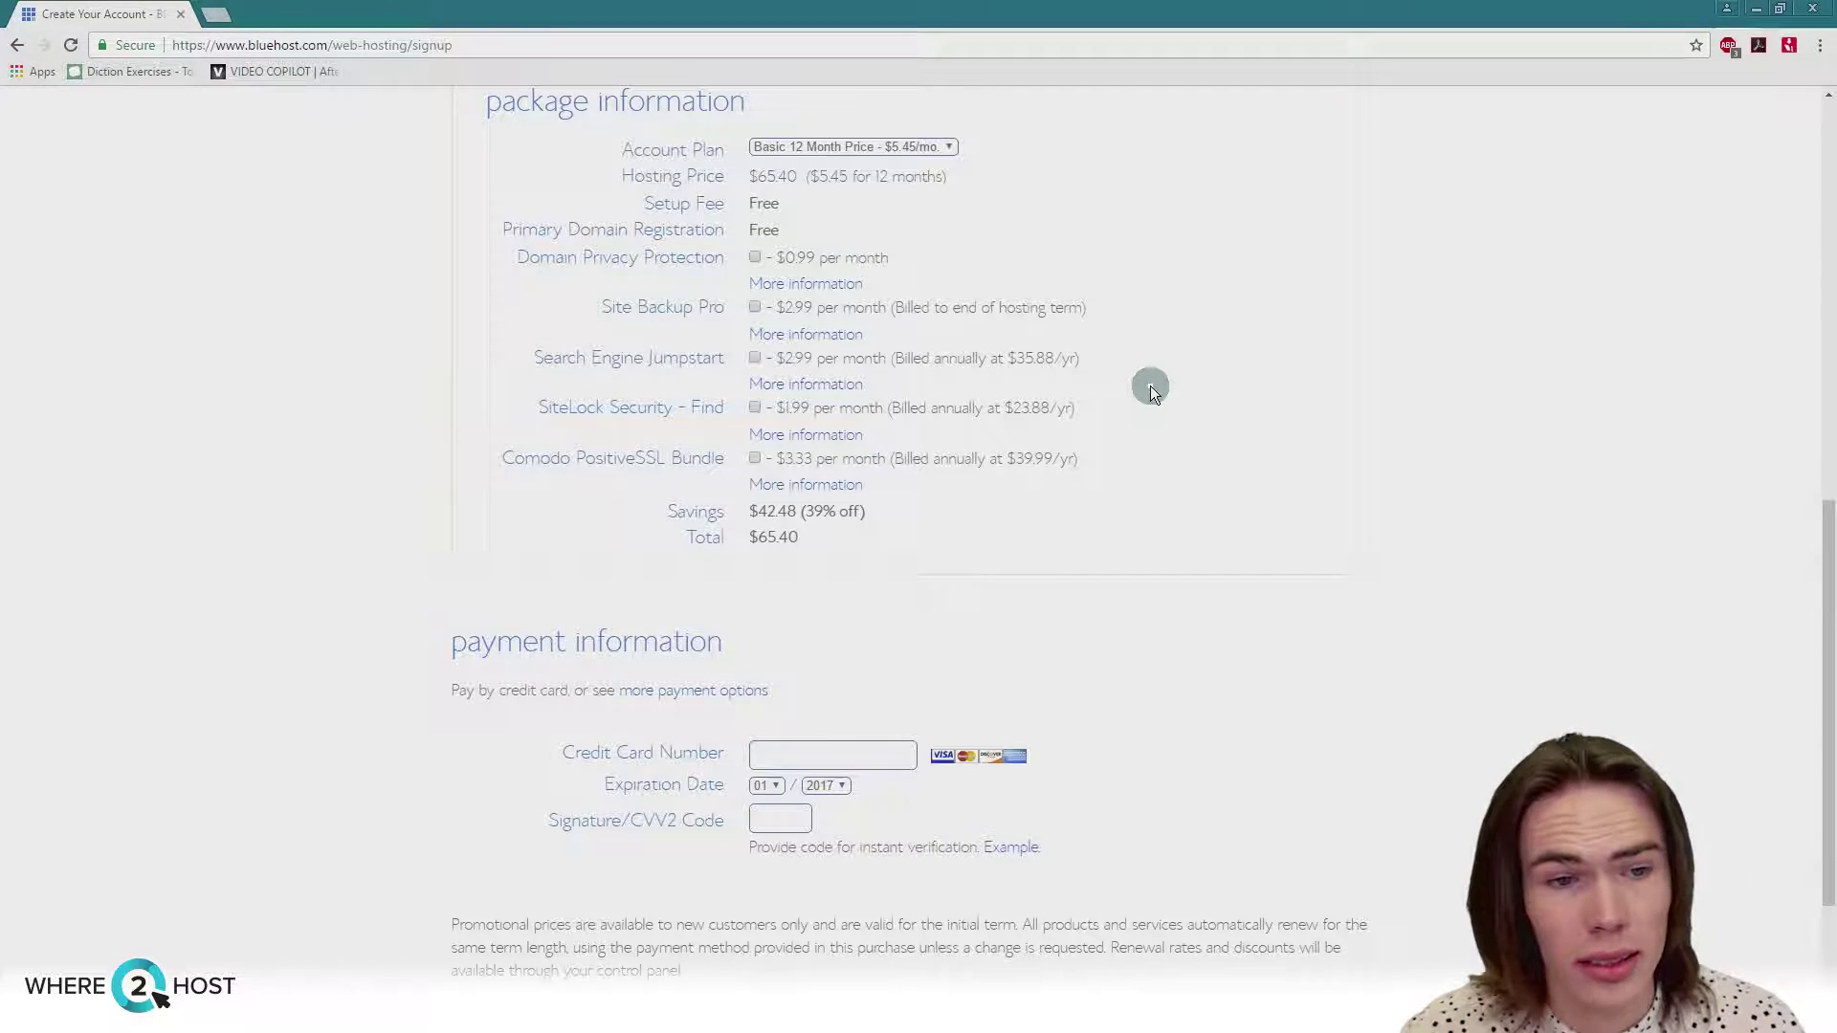
{"action": "scroll", "coordinate": [639, 343], "scroll_direction": "down", "scroll_amount": 1}
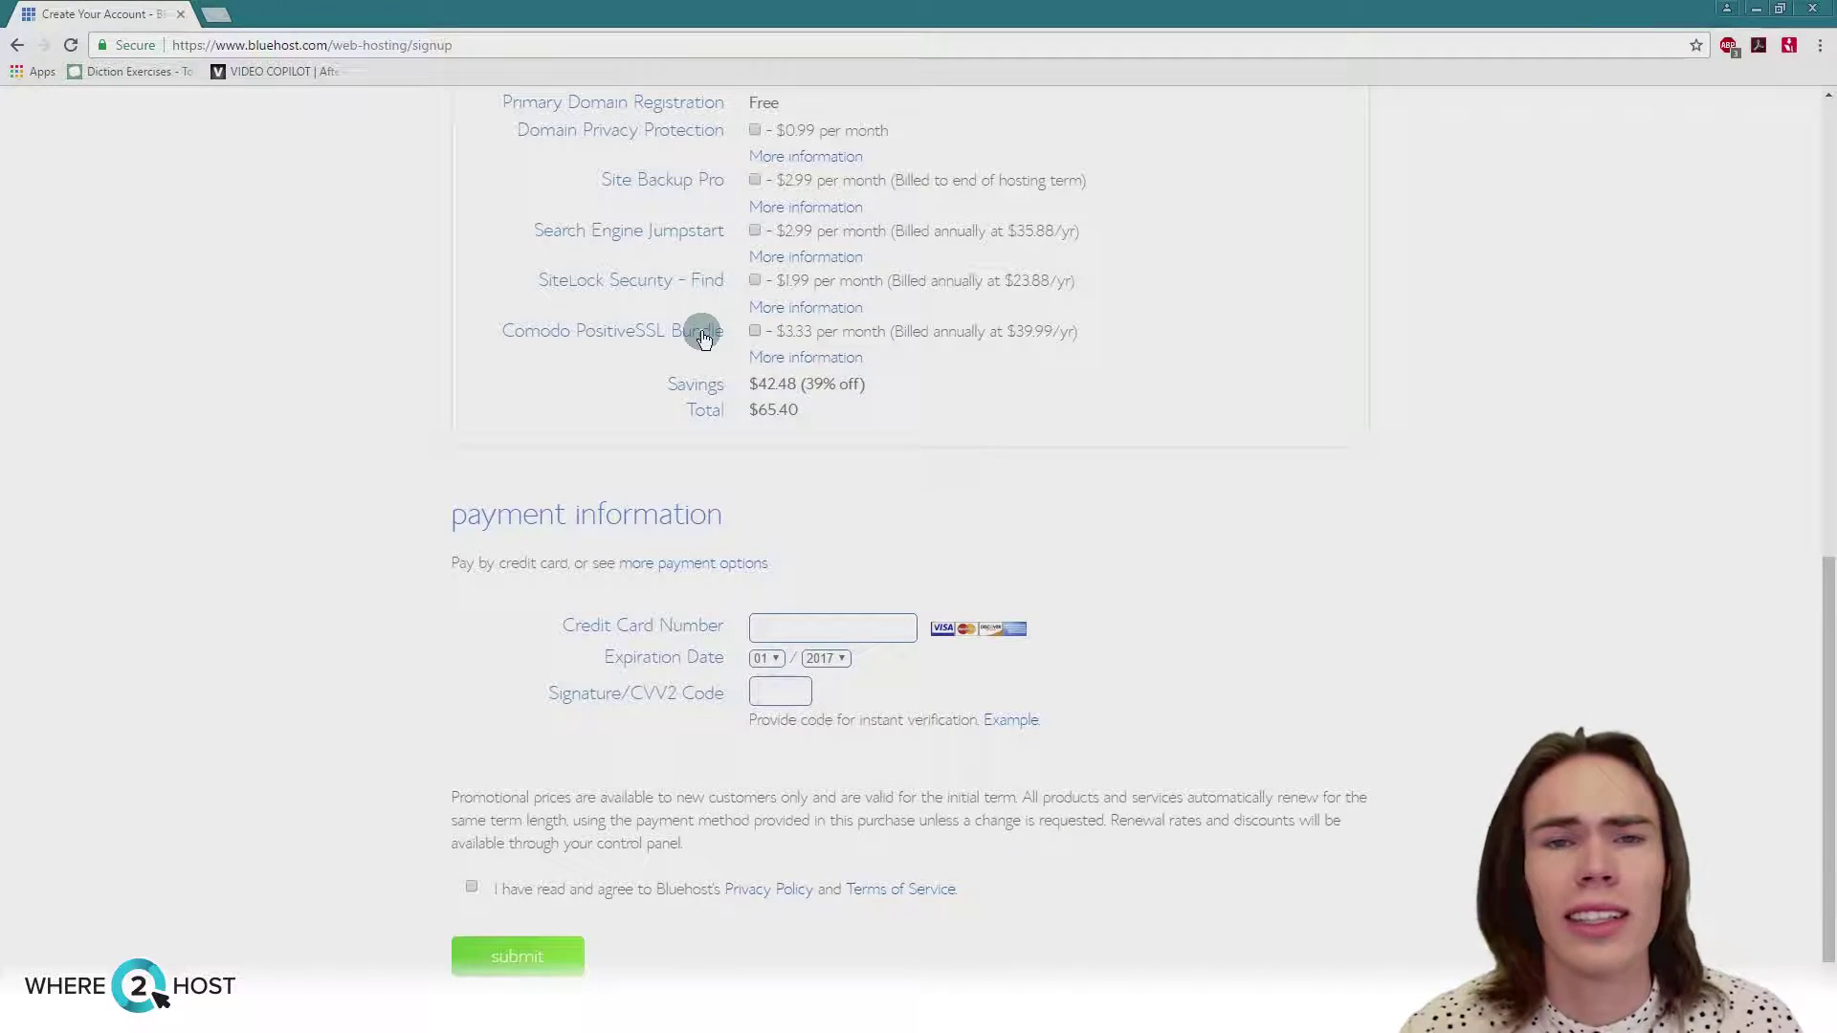
{"action": "triple_click", "coordinate": [813, 411]}
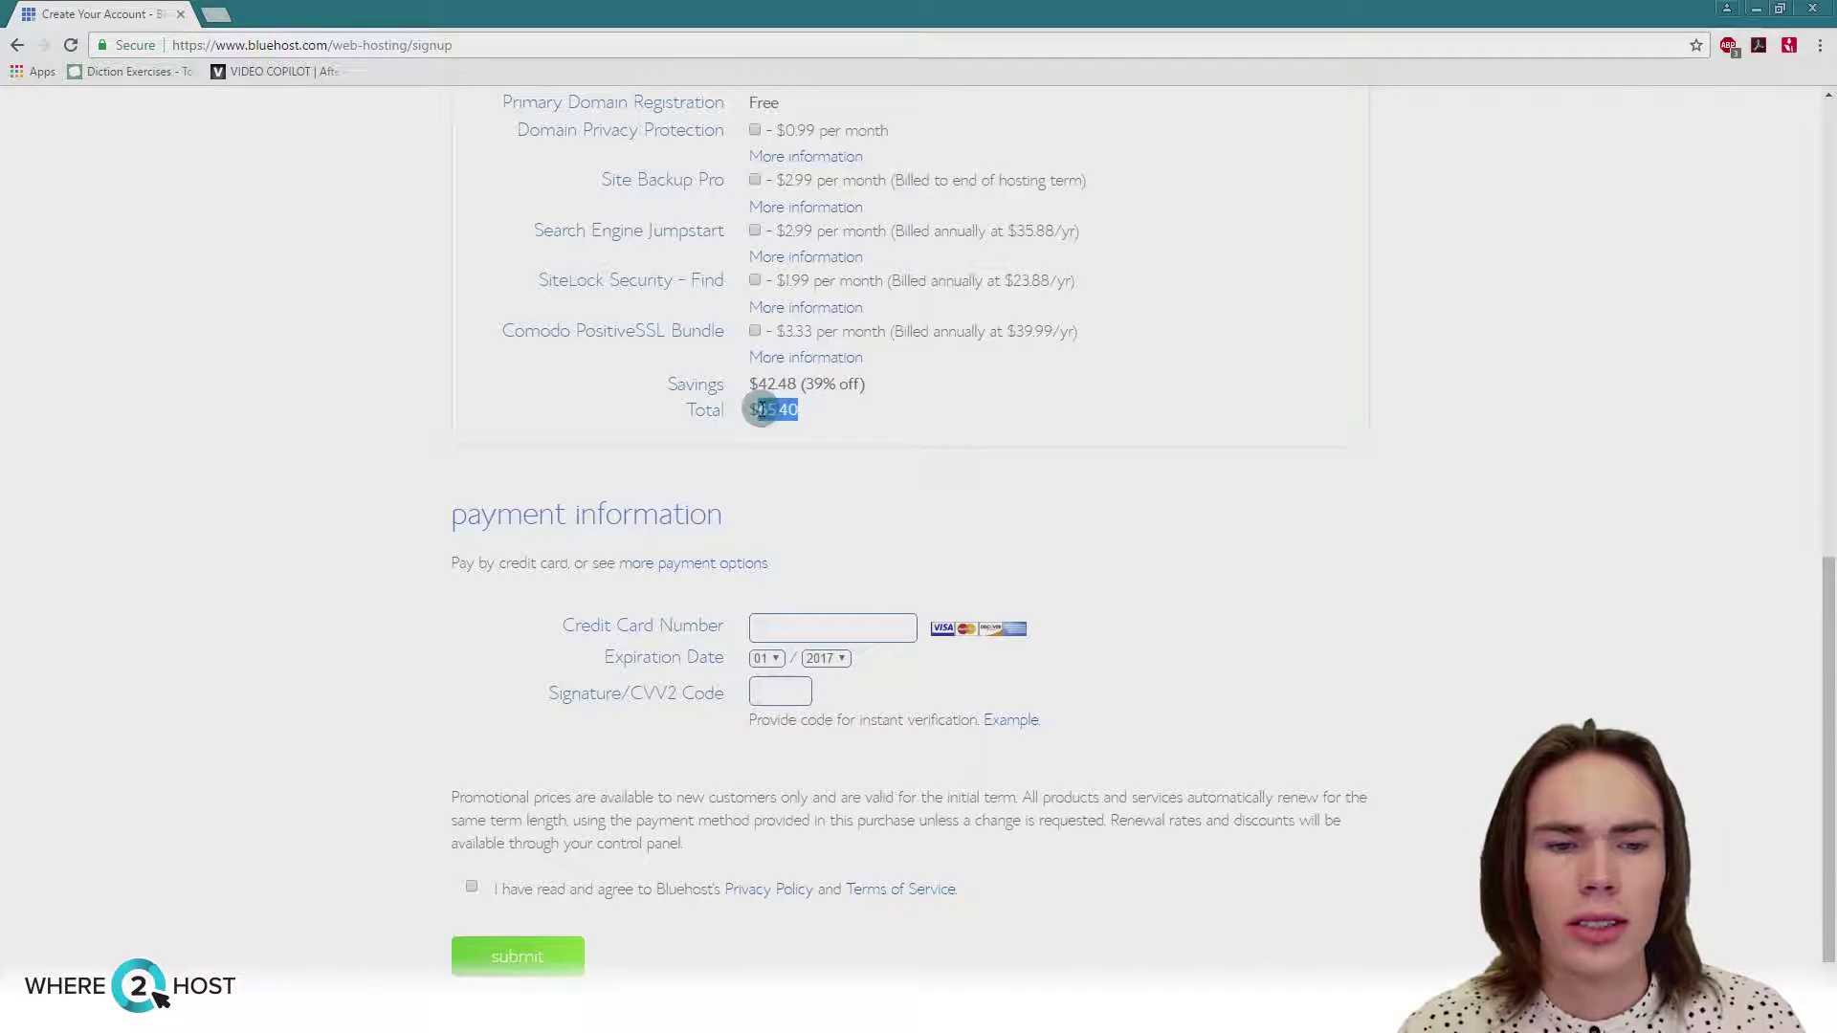
{"action": "left_click", "coordinate": [817, 412]}
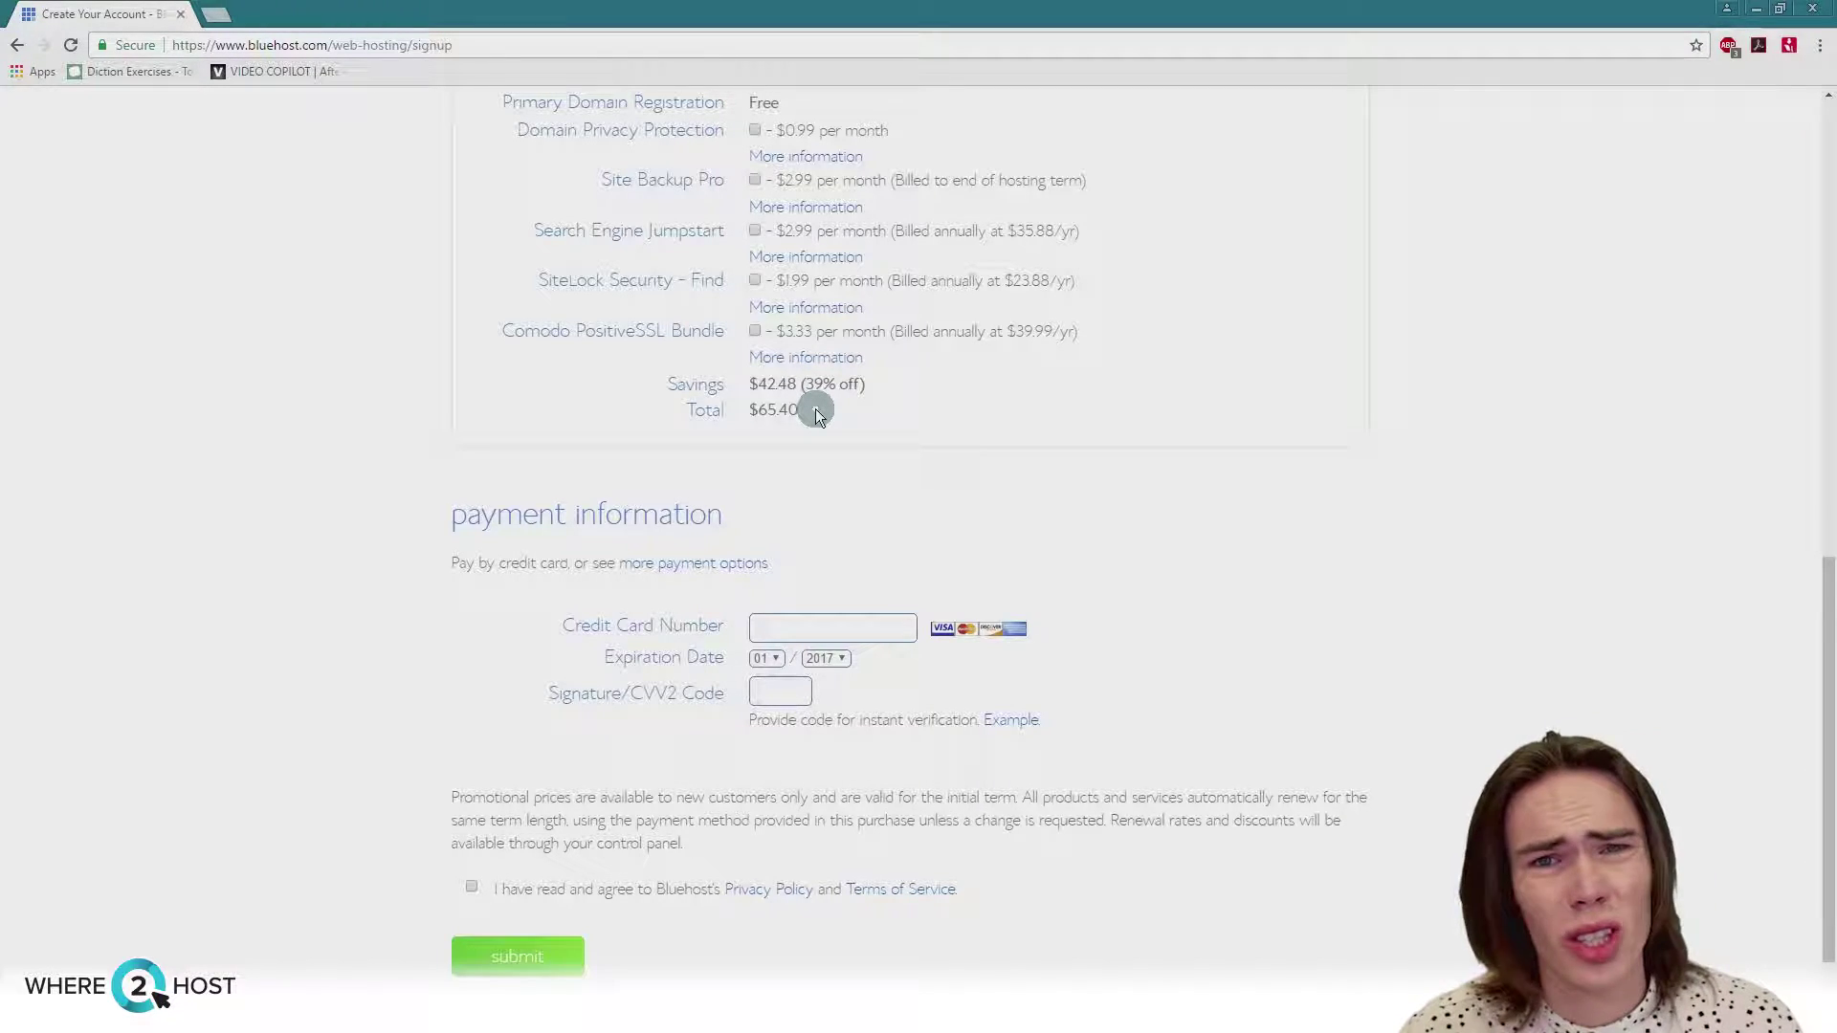
{"action": "scroll", "coordinate": [813, 407], "scroll_direction": "down", "scroll_amount": 1}
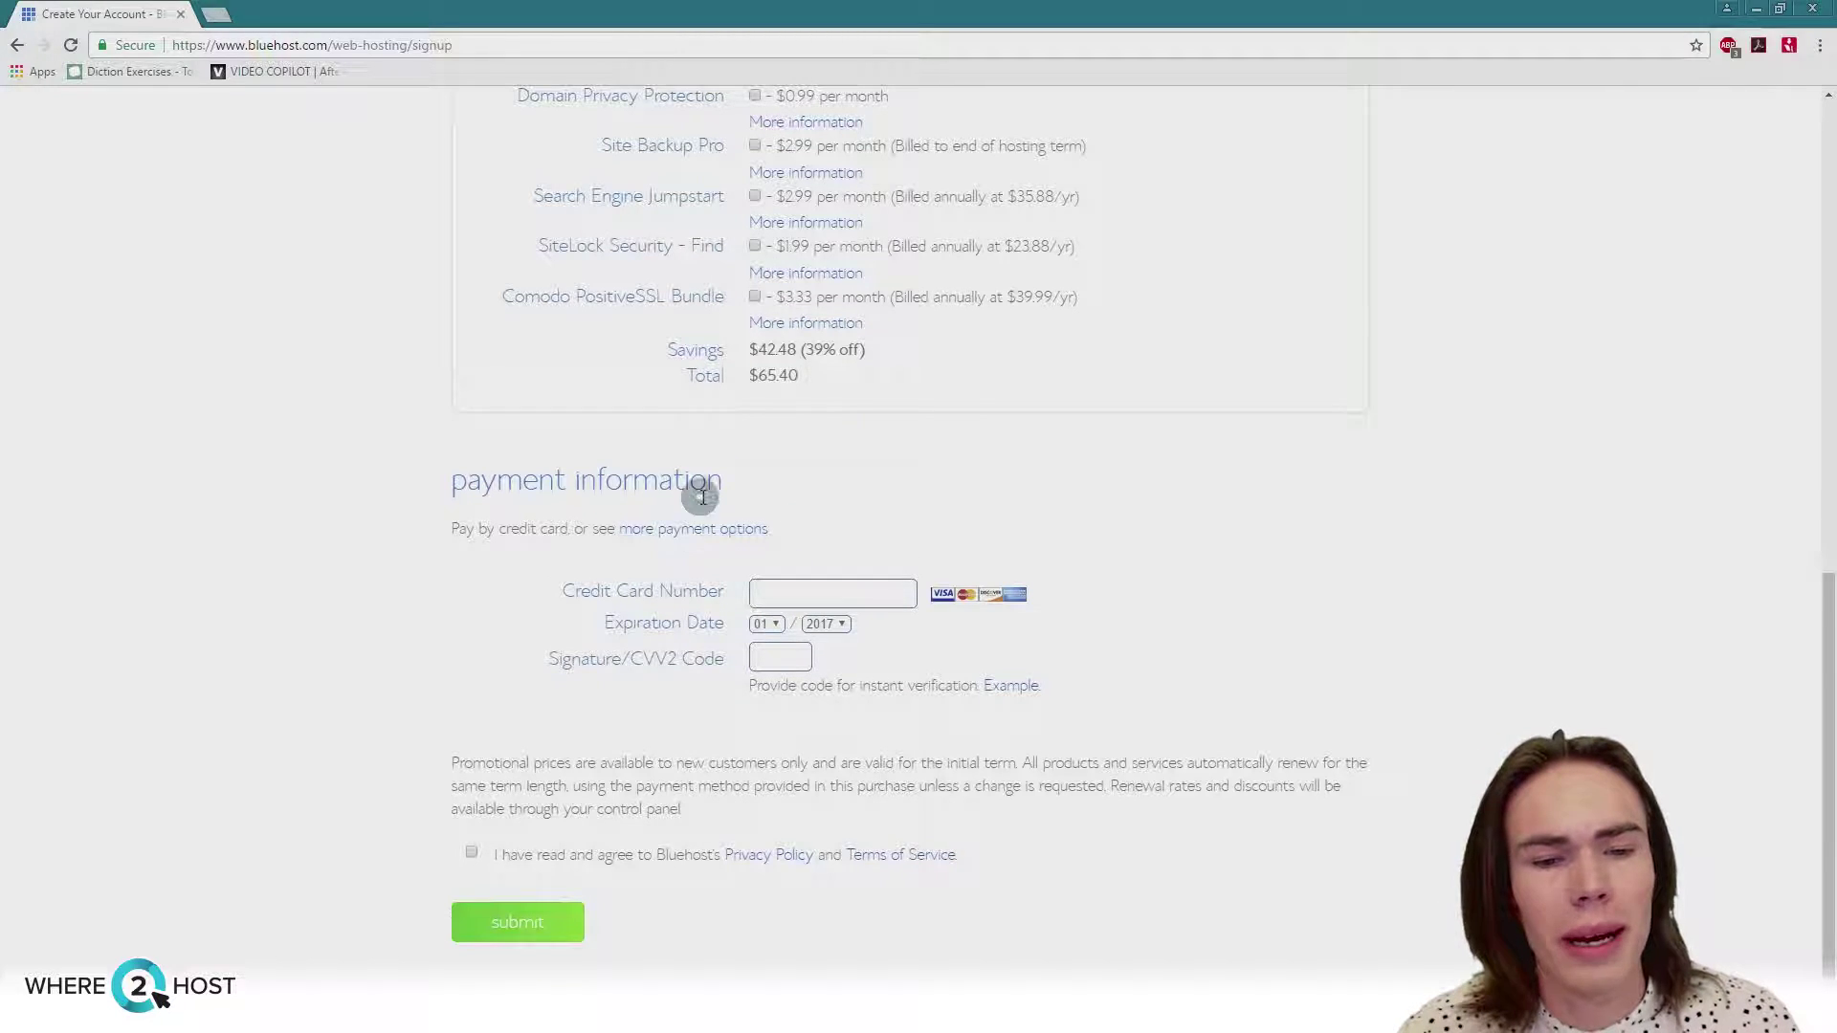
{"action": "left_click_drag", "start_coordinate": [455, 764], "coordinate": [716, 807]}
{"action": "left_click", "coordinate": [716, 808]}
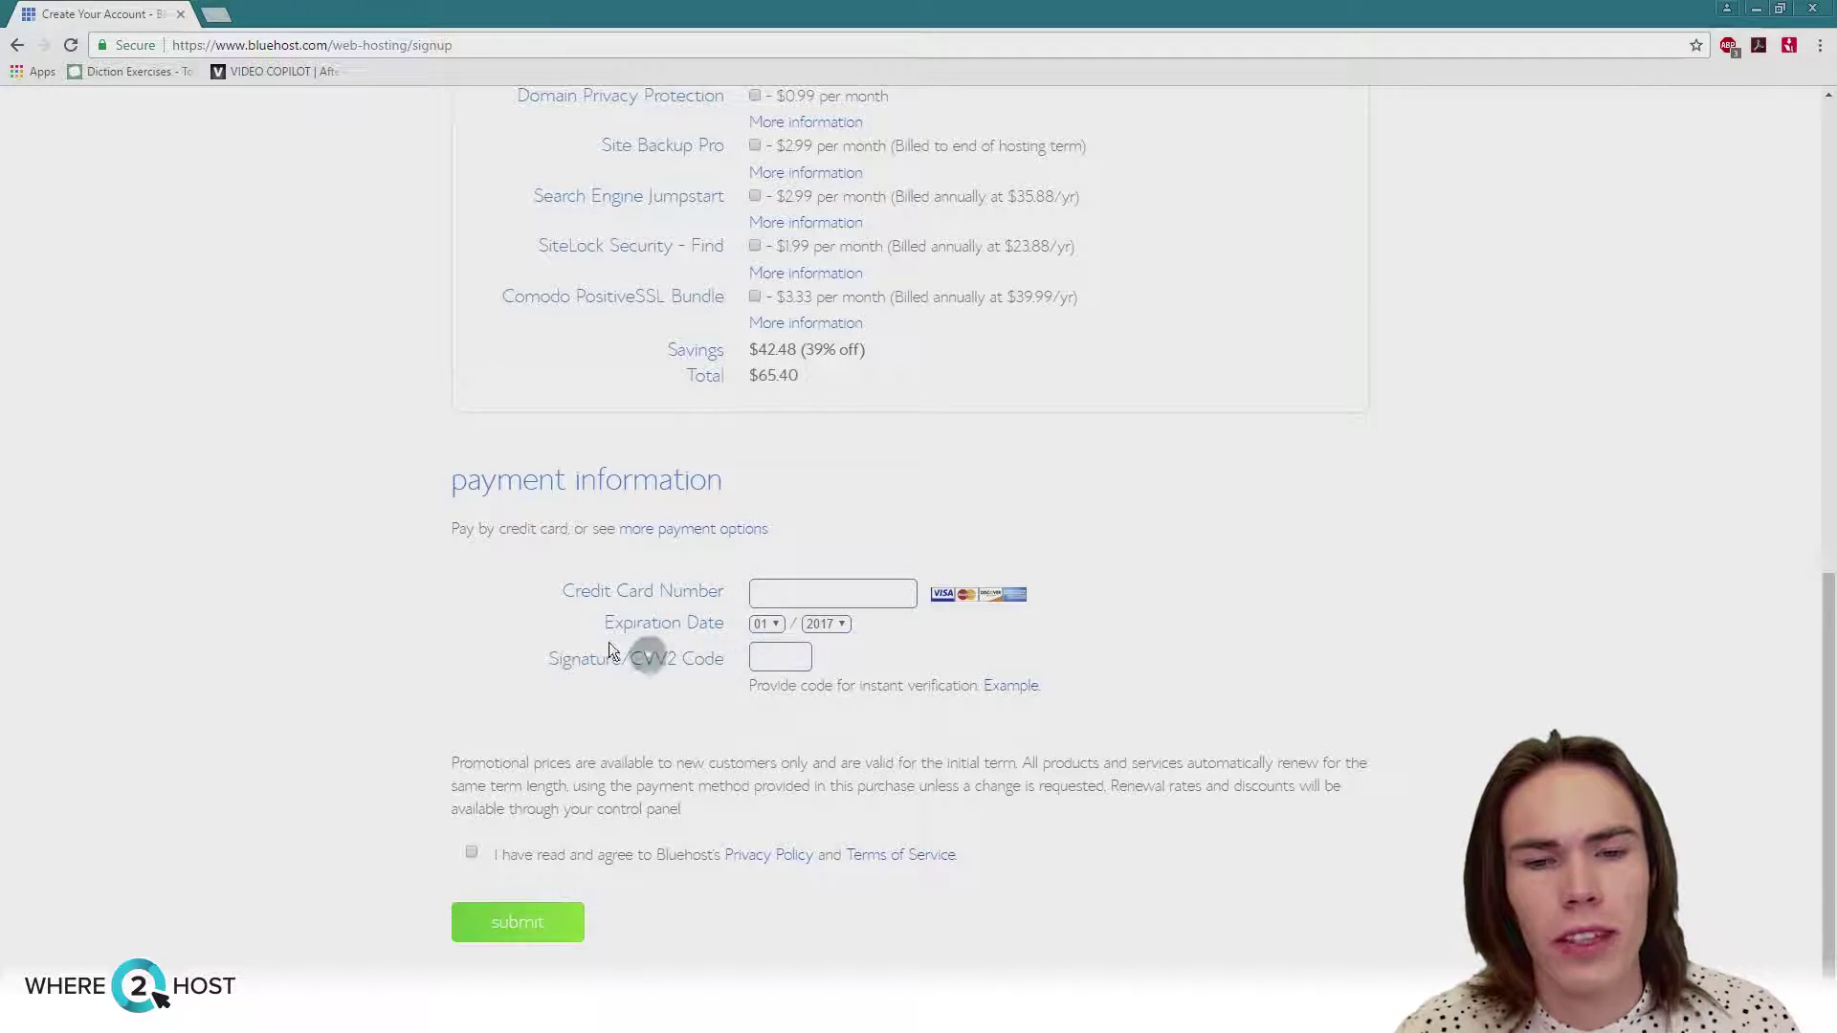
Review the account form again from the top, checking the package's 12-month pricing, included extras and account plan choices
{"action": "scroll", "coordinate": [751, 610], "scroll_direction": "up", "scroll_amount": 15}
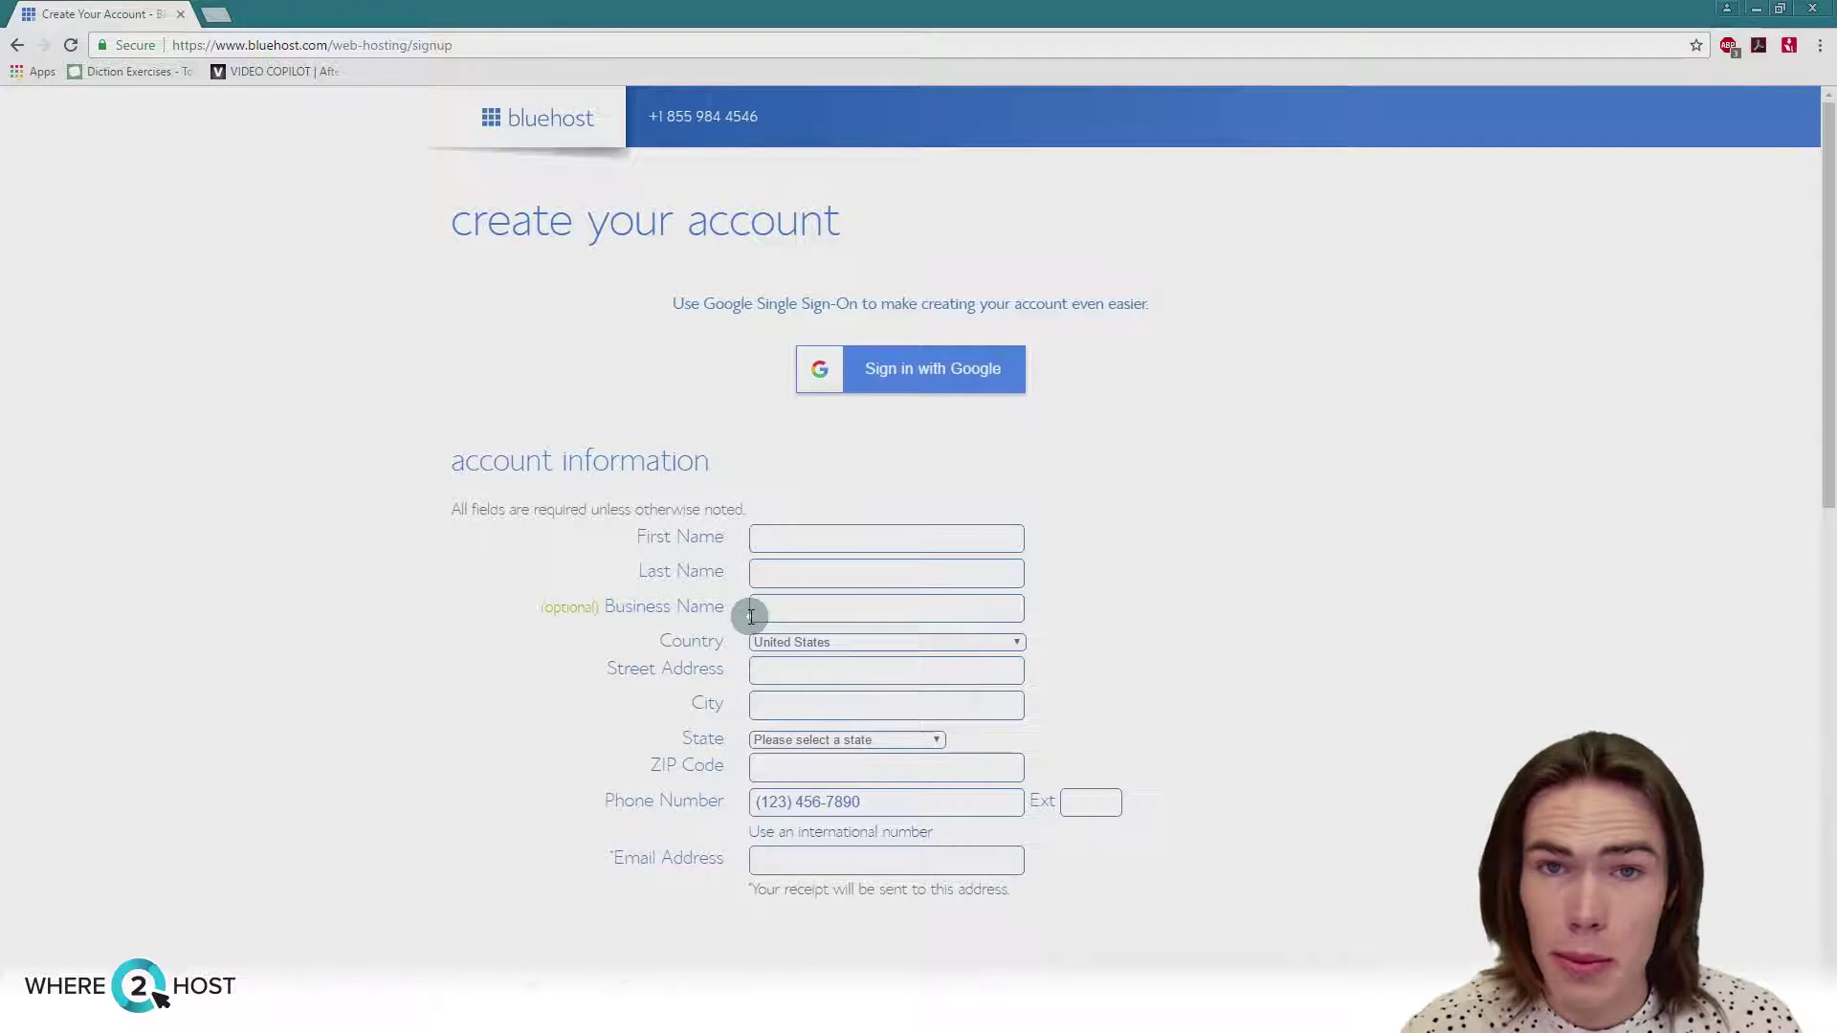
{"action": "scroll", "coordinate": [385, 373], "scroll_direction": "down", "scroll_amount": 2}
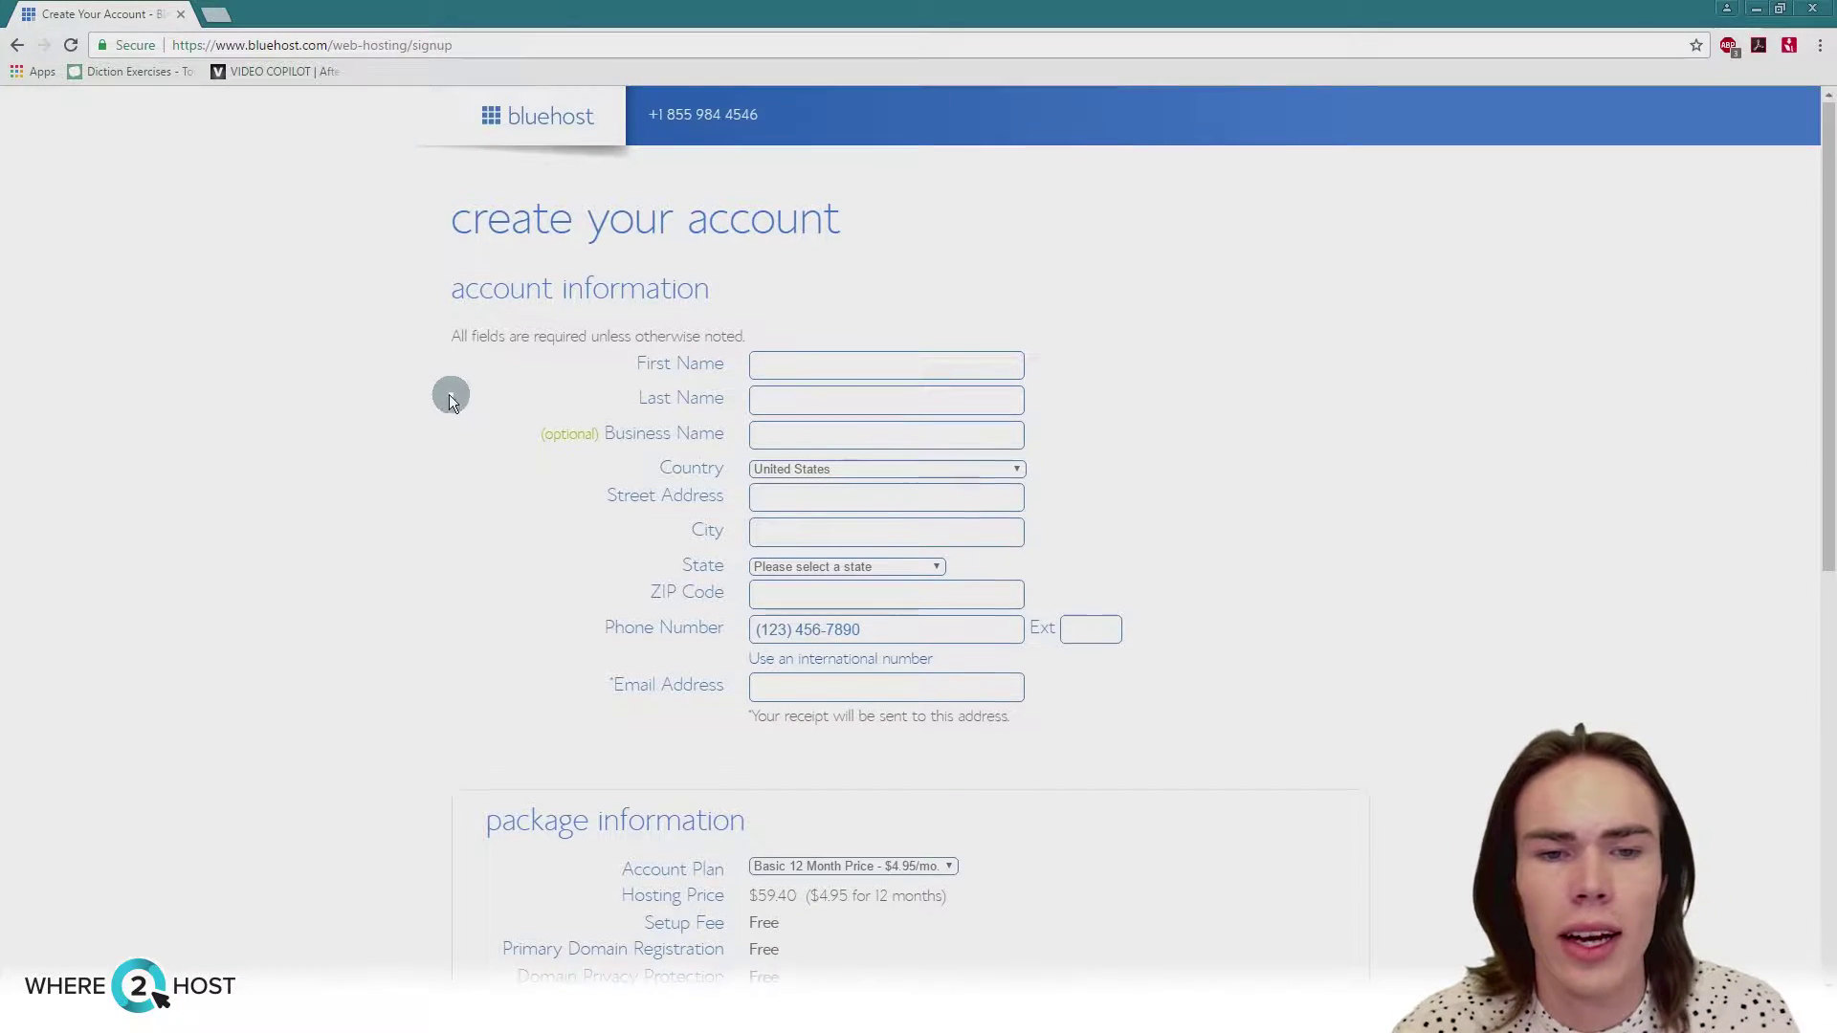
{"action": "scroll", "coordinate": [497, 208], "scroll_direction": "down", "scroll_amount": 1}
{"action": "scroll", "coordinate": [486, 375], "scroll_direction": "up", "scroll_amount": 1}
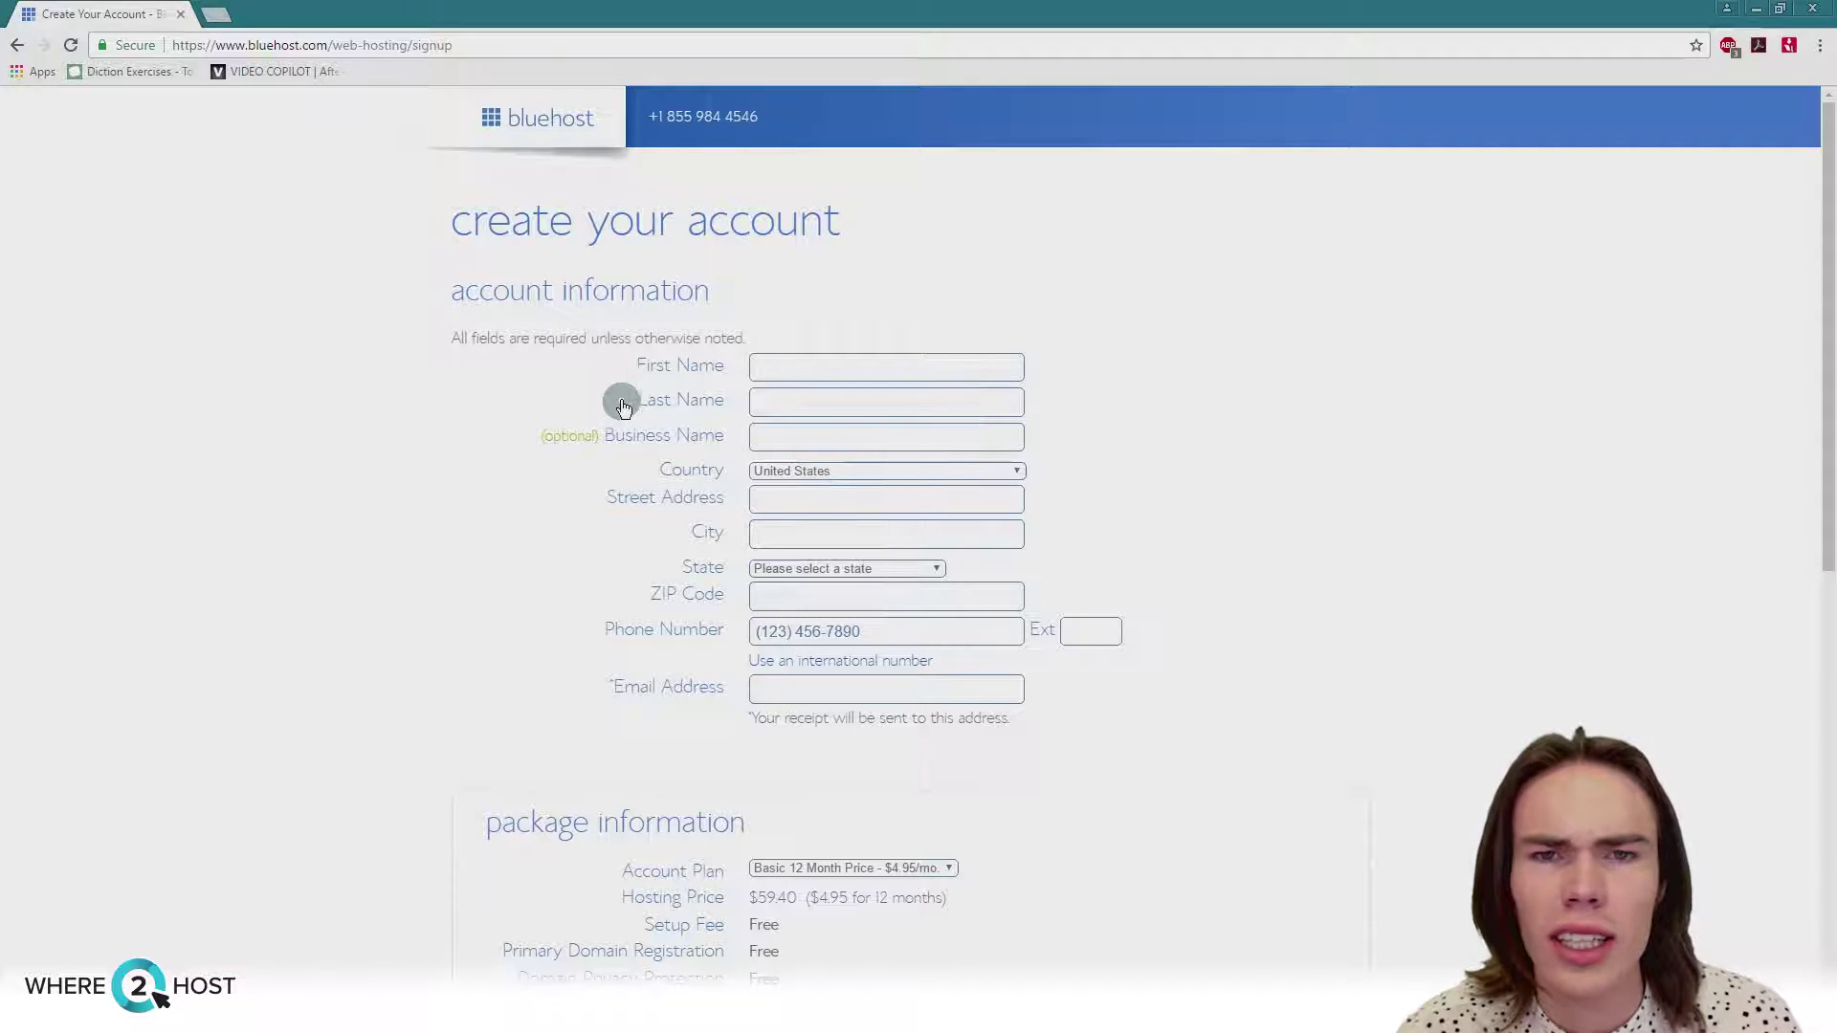
{"action": "scroll", "coordinate": [387, 429], "scroll_direction": "down", "scroll_amount": 6}
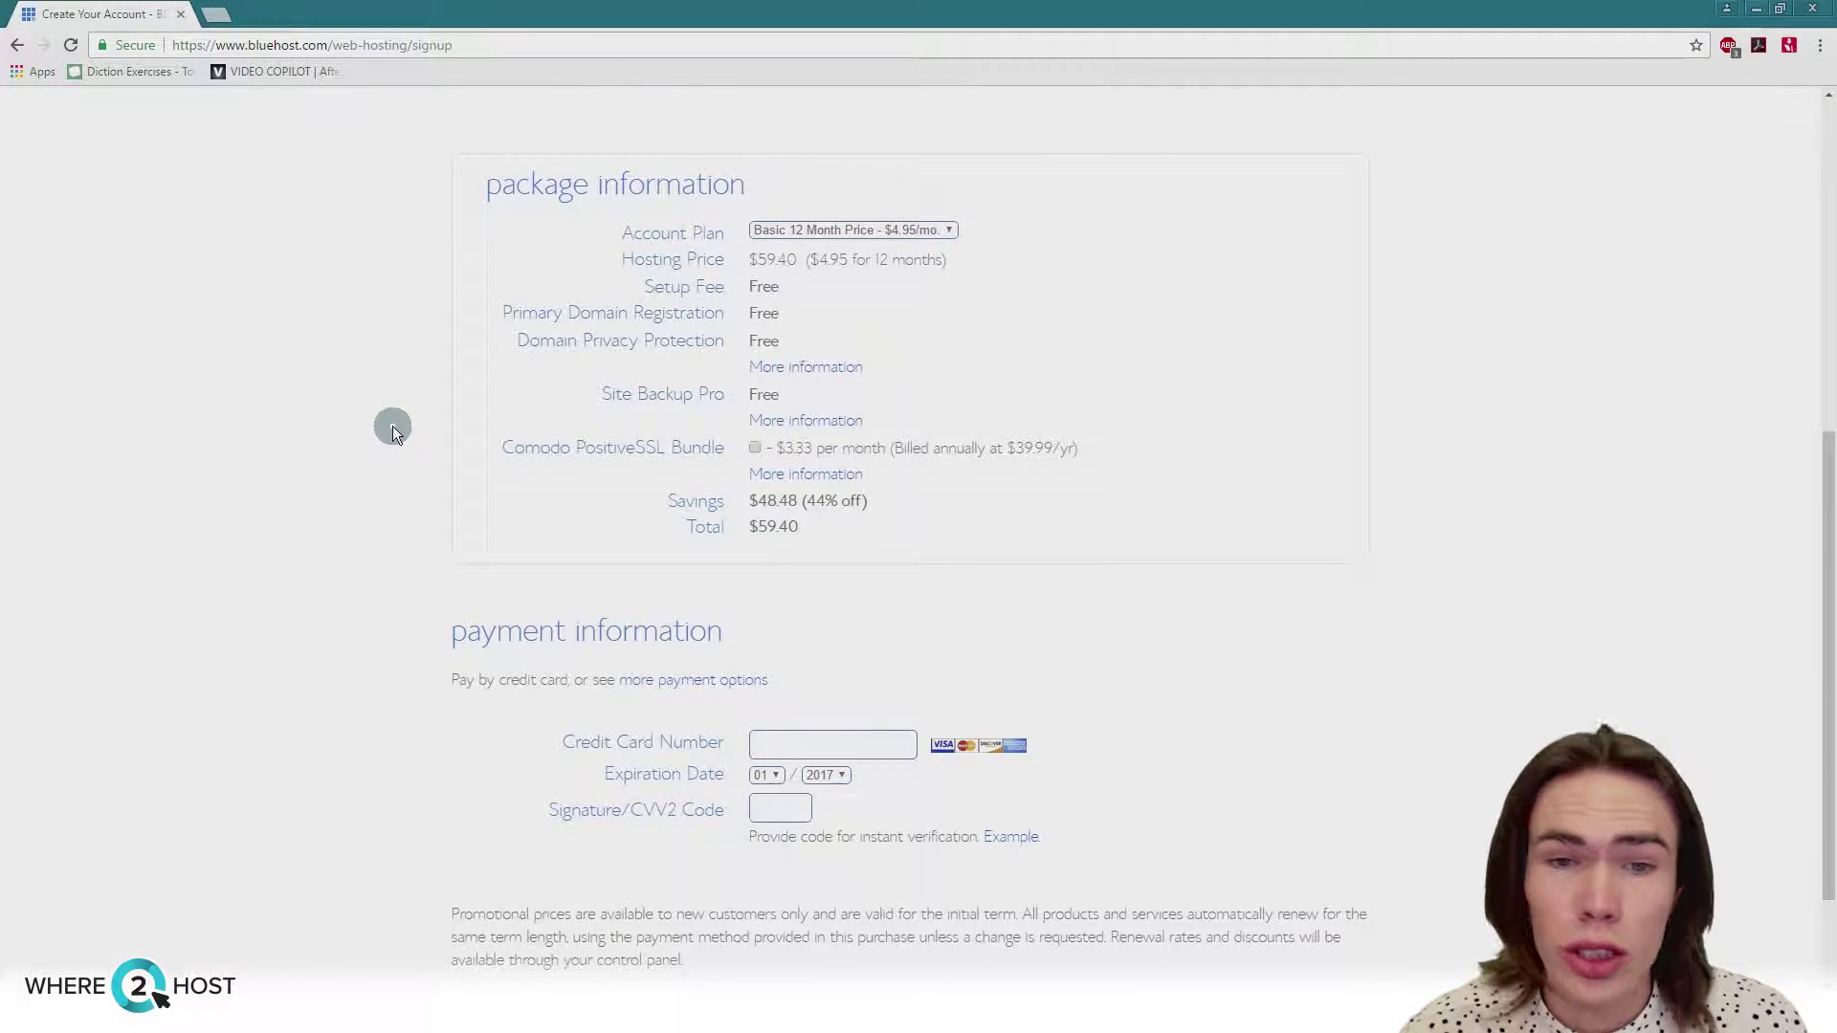
{"action": "left_click", "coordinate": [905, 233]}
{"action": "left_click", "coordinate": [905, 234]}
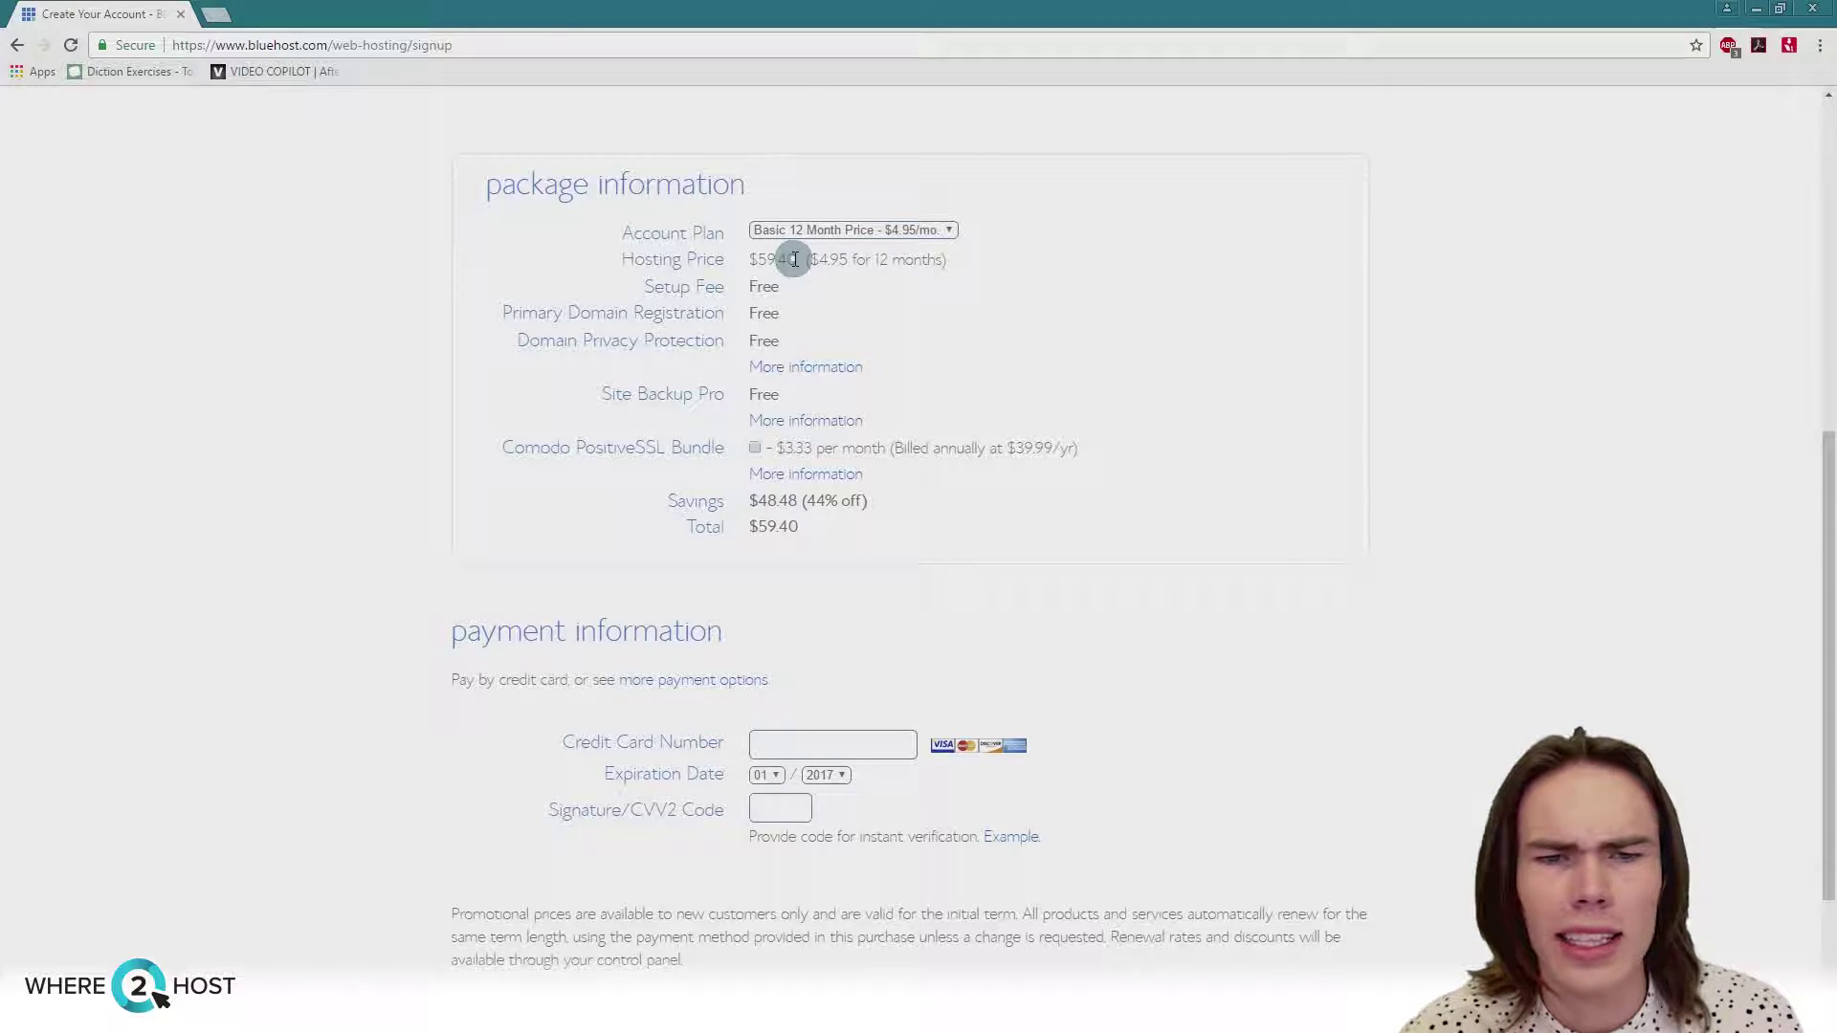
Examine the package's hosting price, setup fee, Domain Privacy Protection and Site Backup Pro entries
{"action": "left_click_drag", "start_coordinate": [794, 259], "coordinate": [751, 259]}
{"action": "left_click", "coordinate": [749, 259]}
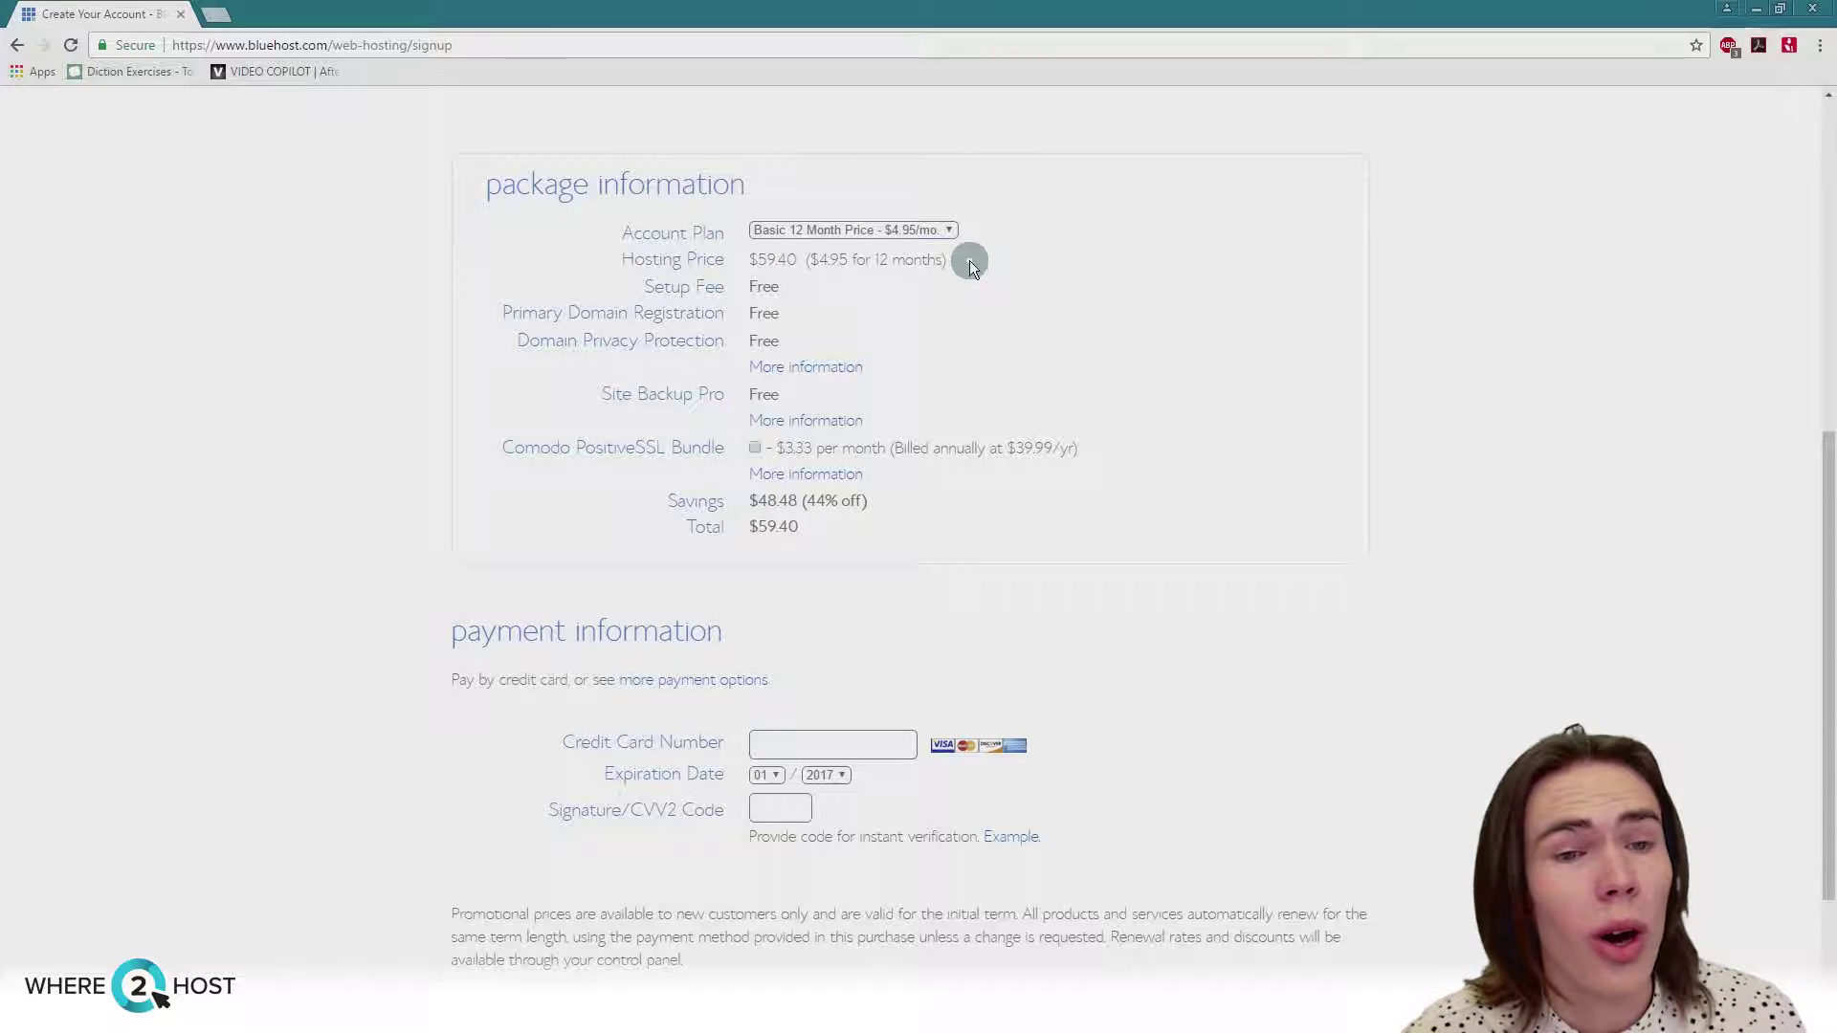
{"action": "left_click_drag", "start_coordinate": [800, 259], "coordinate": [747, 260]}
{"action": "left_click", "coordinate": [1058, 248]}
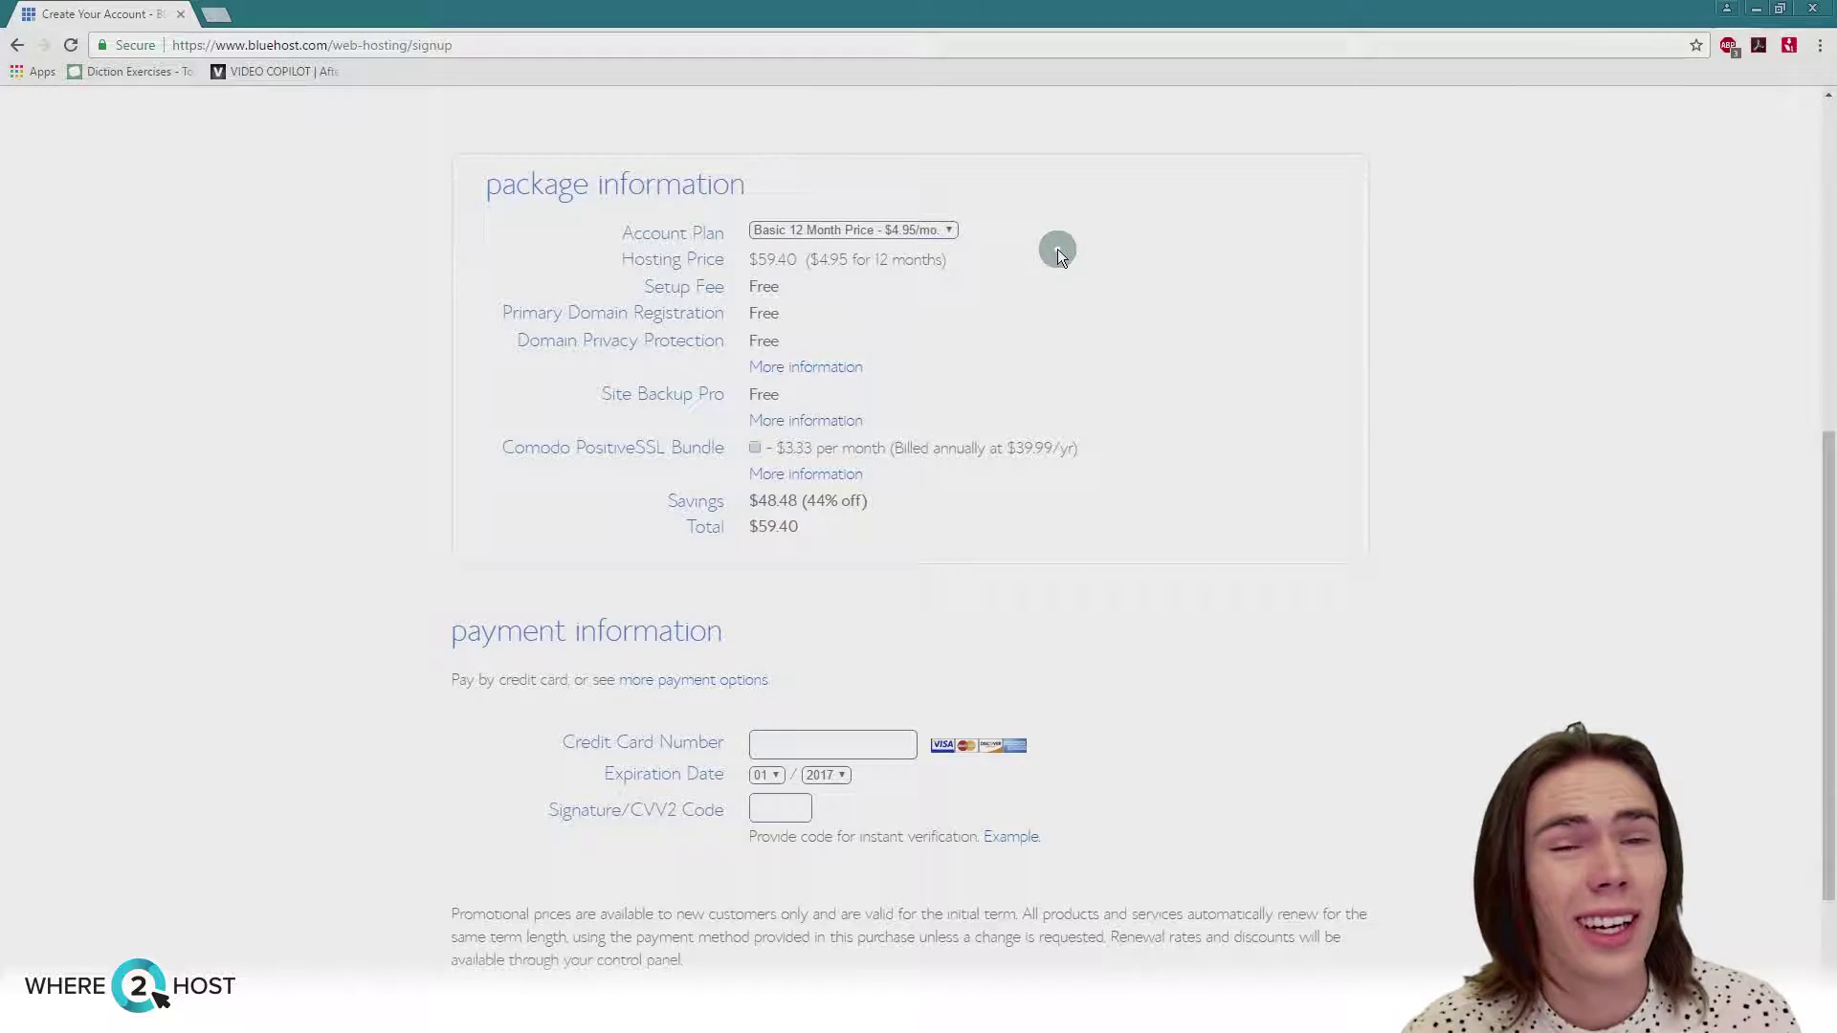
{"action": "left_click_drag", "start_coordinate": [783, 291], "coordinate": [631, 292]}
{"action": "left_click", "coordinate": [863, 299]}
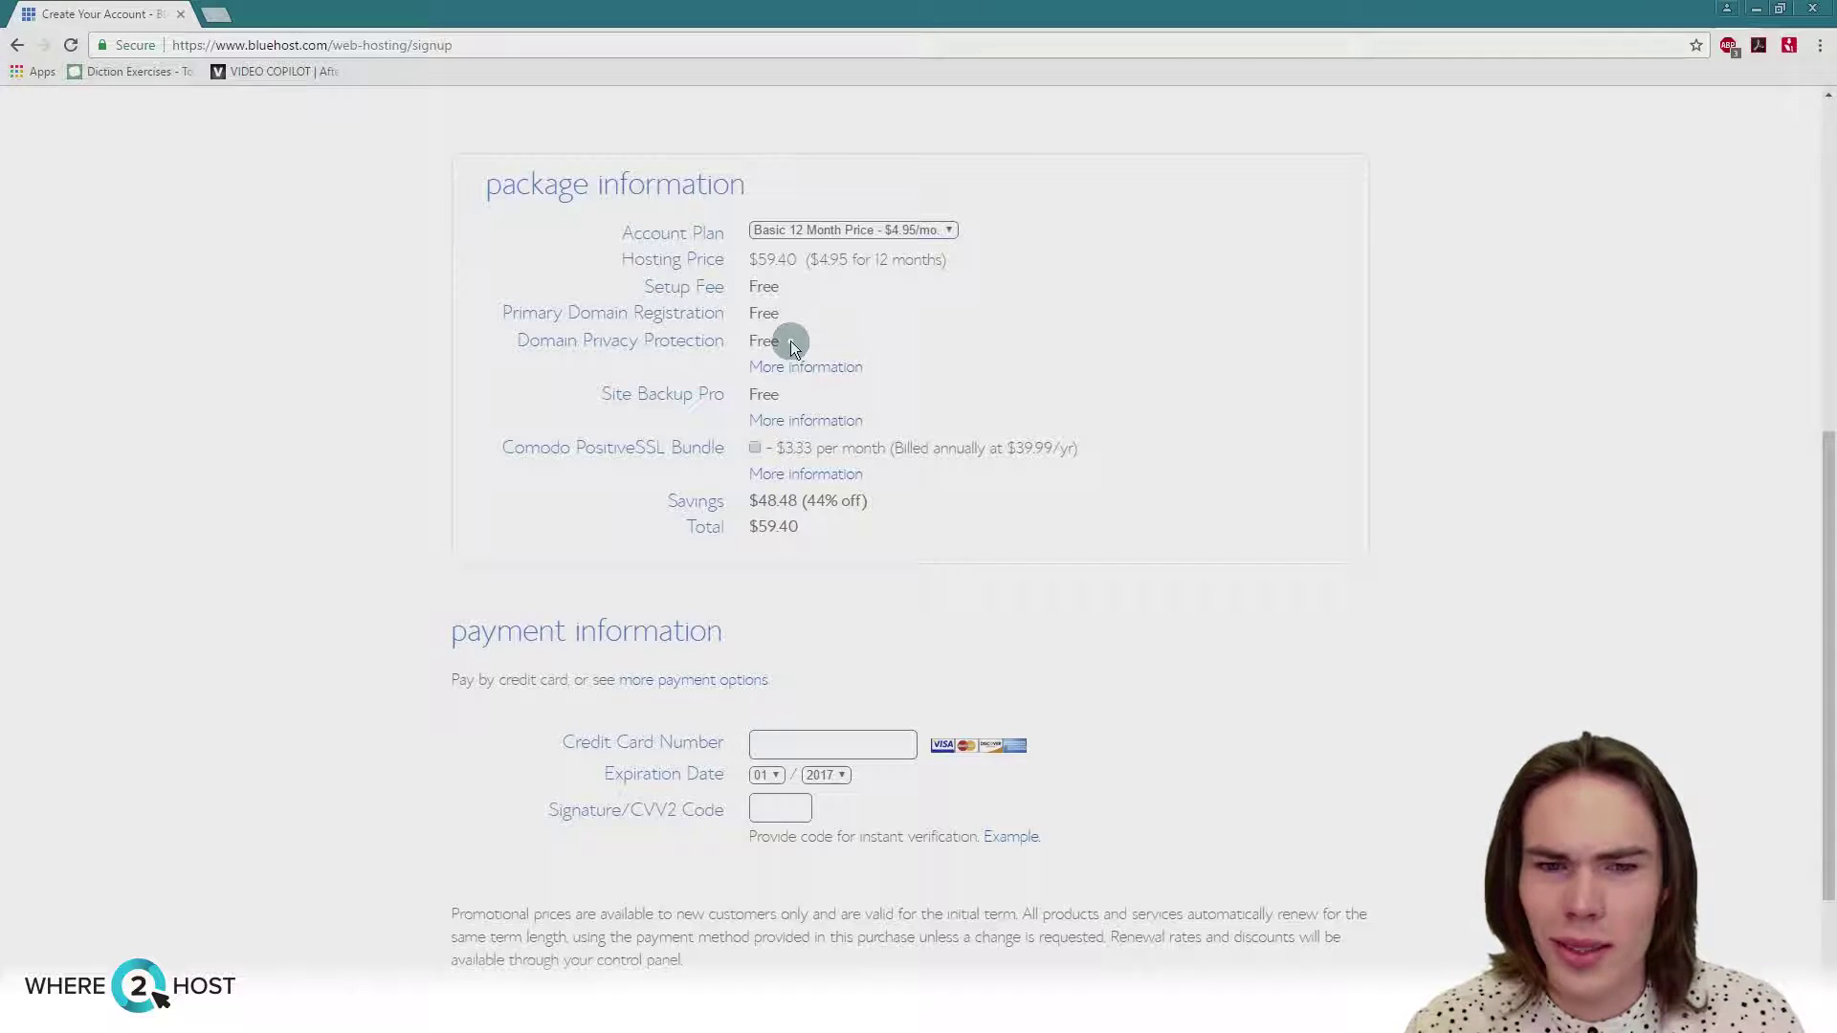
{"action": "left_click_drag", "start_coordinate": [791, 341], "coordinate": [518, 343]}
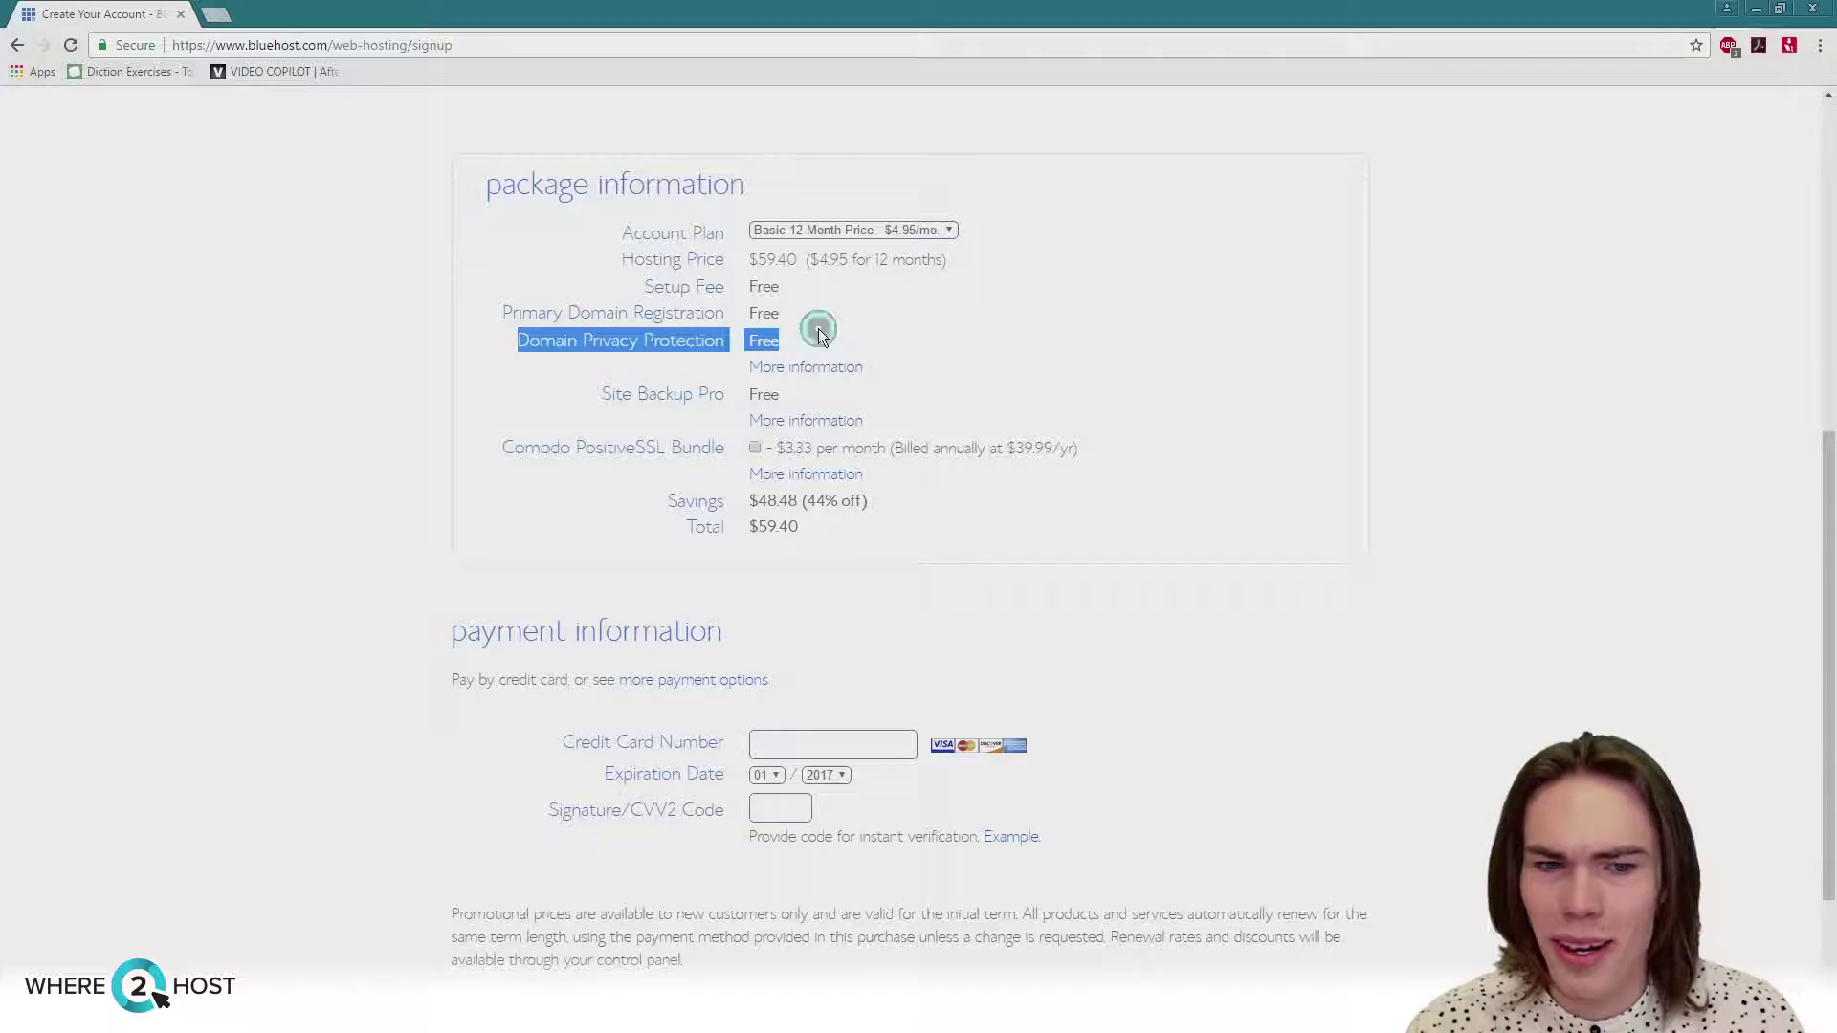
{"action": "left_click", "coordinate": [818, 329]}
{"action": "left_click_drag", "start_coordinate": [781, 394], "coordinate": [574, 389]}
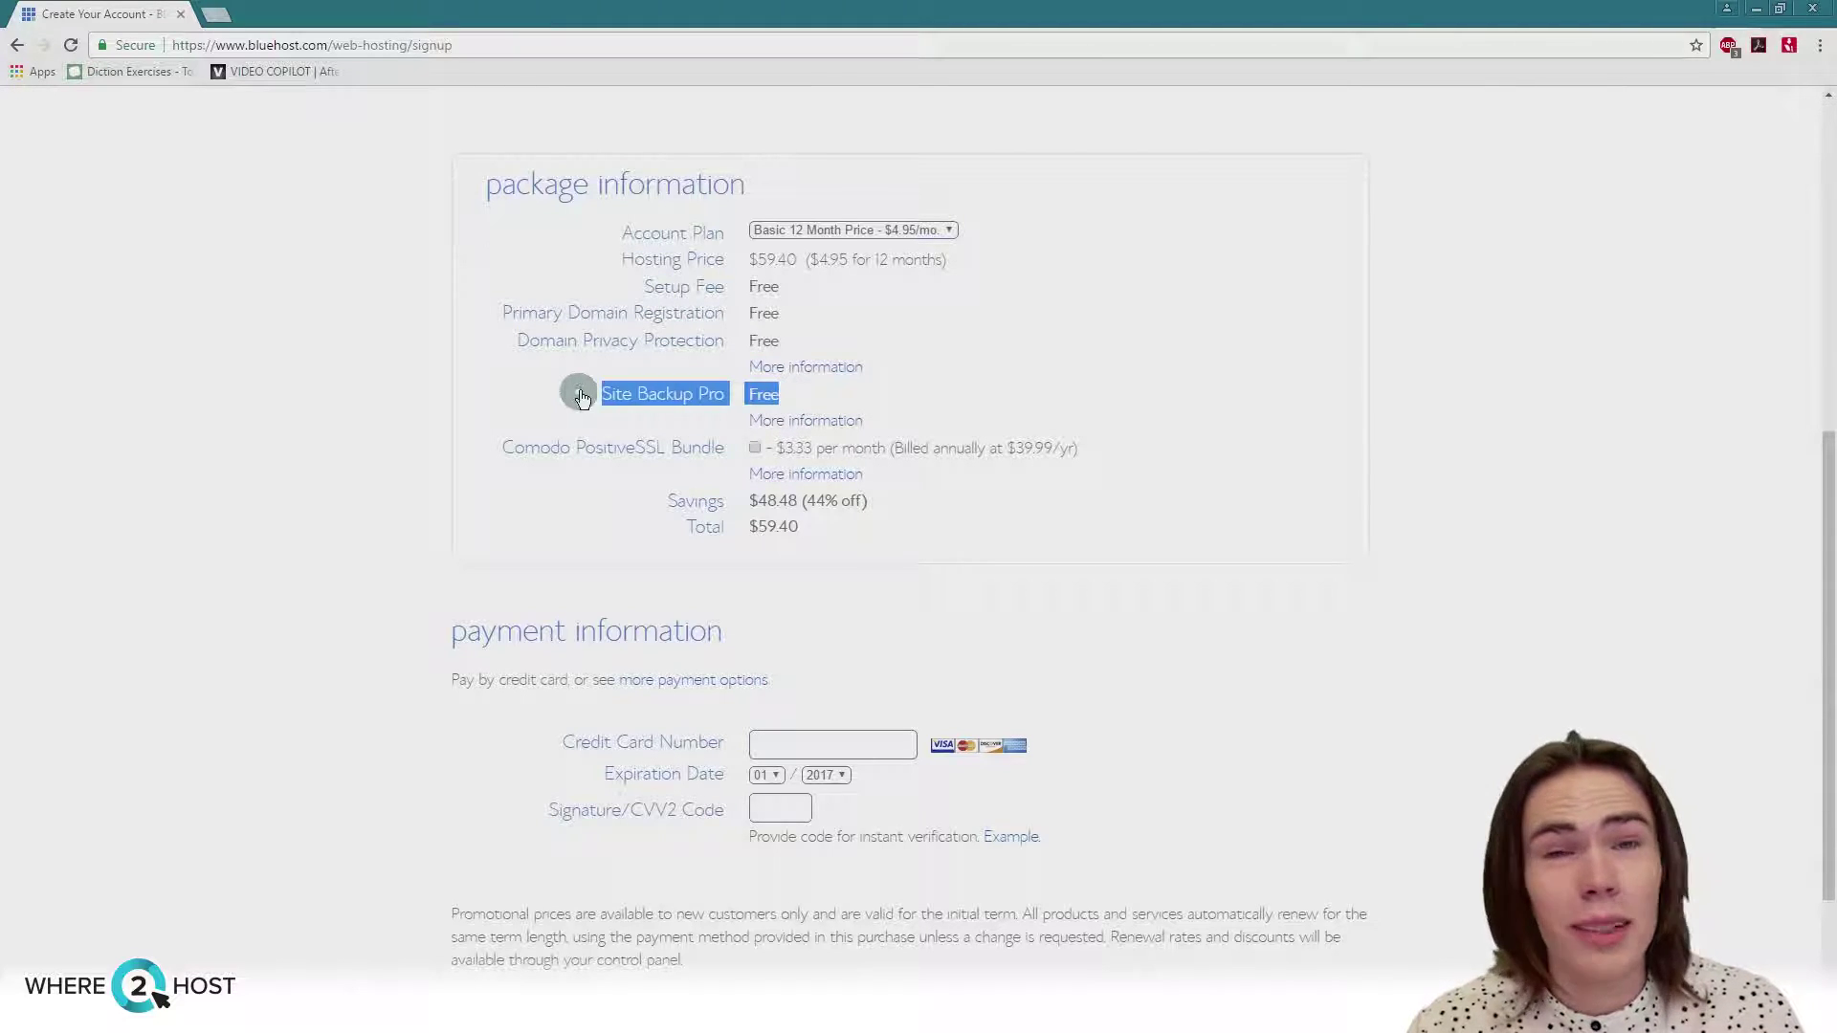
{"action": "left_click", "coordinate": [989, 378]}
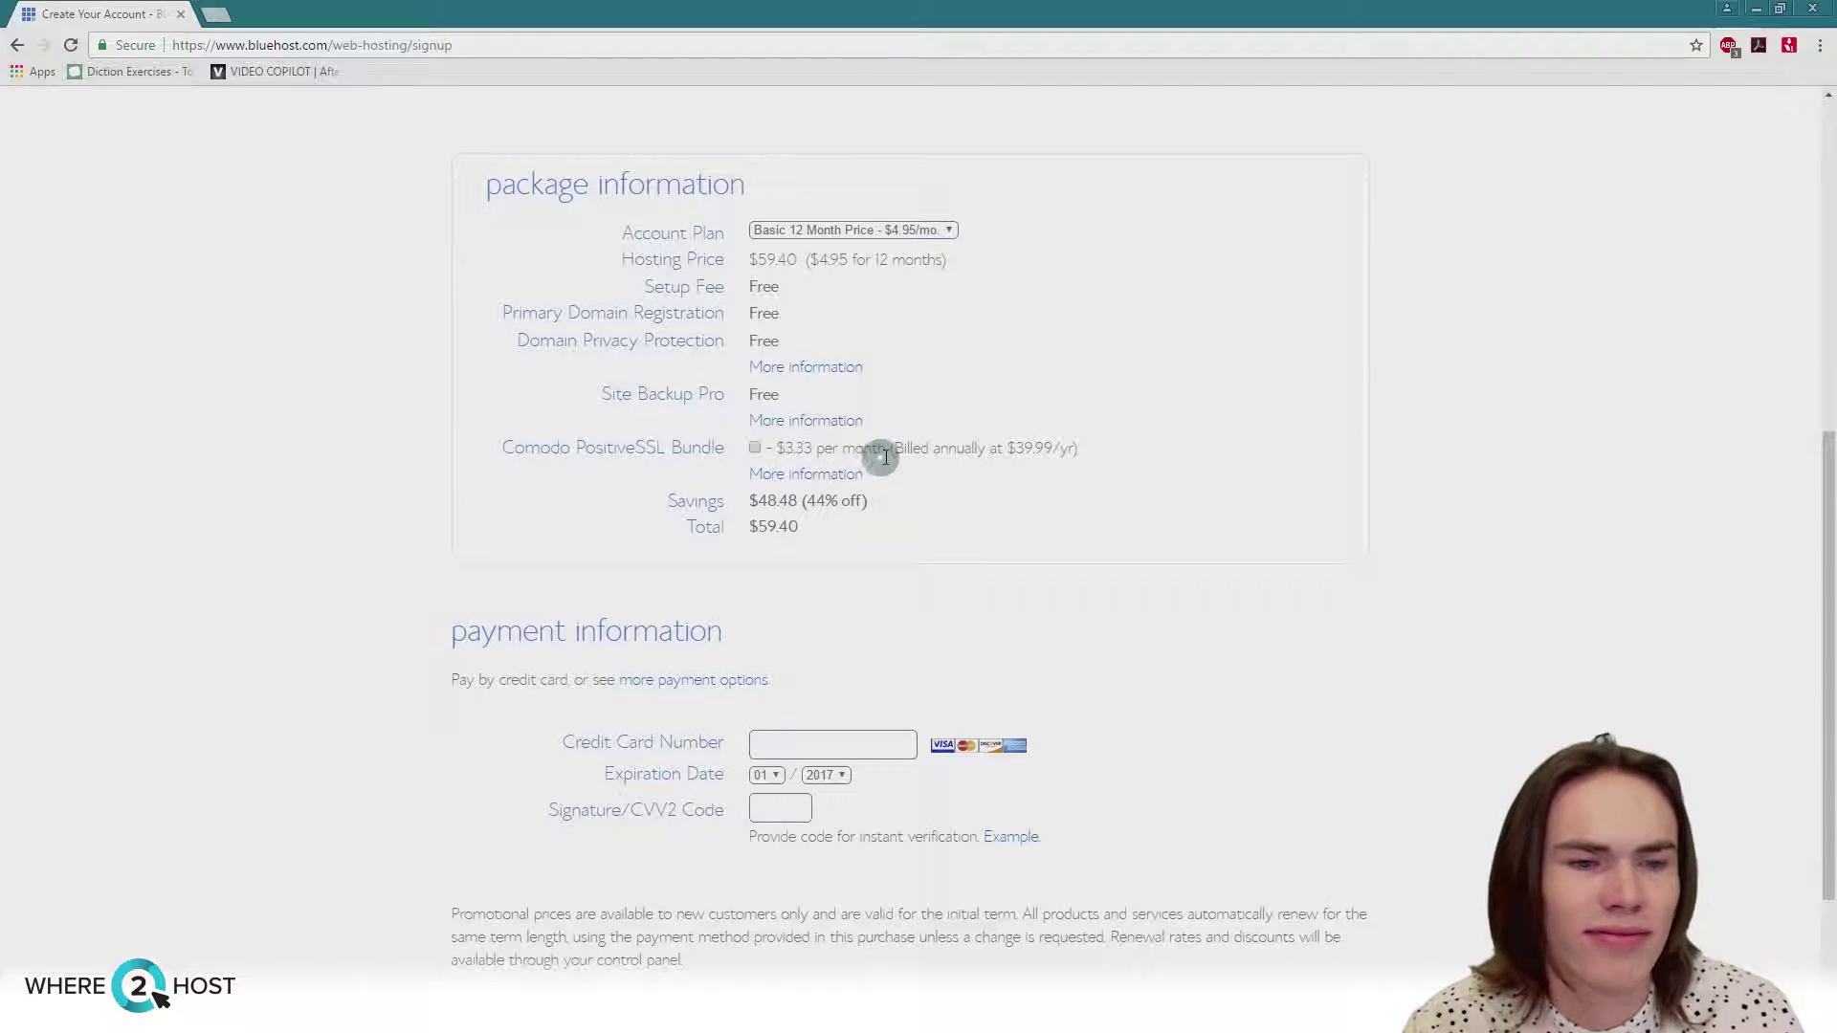
Check the total price in the package information above the payment fields
{"action": "scroll", "coordinate": [861, 451], "scroll_direction": "down", "scroll_amount": 1}
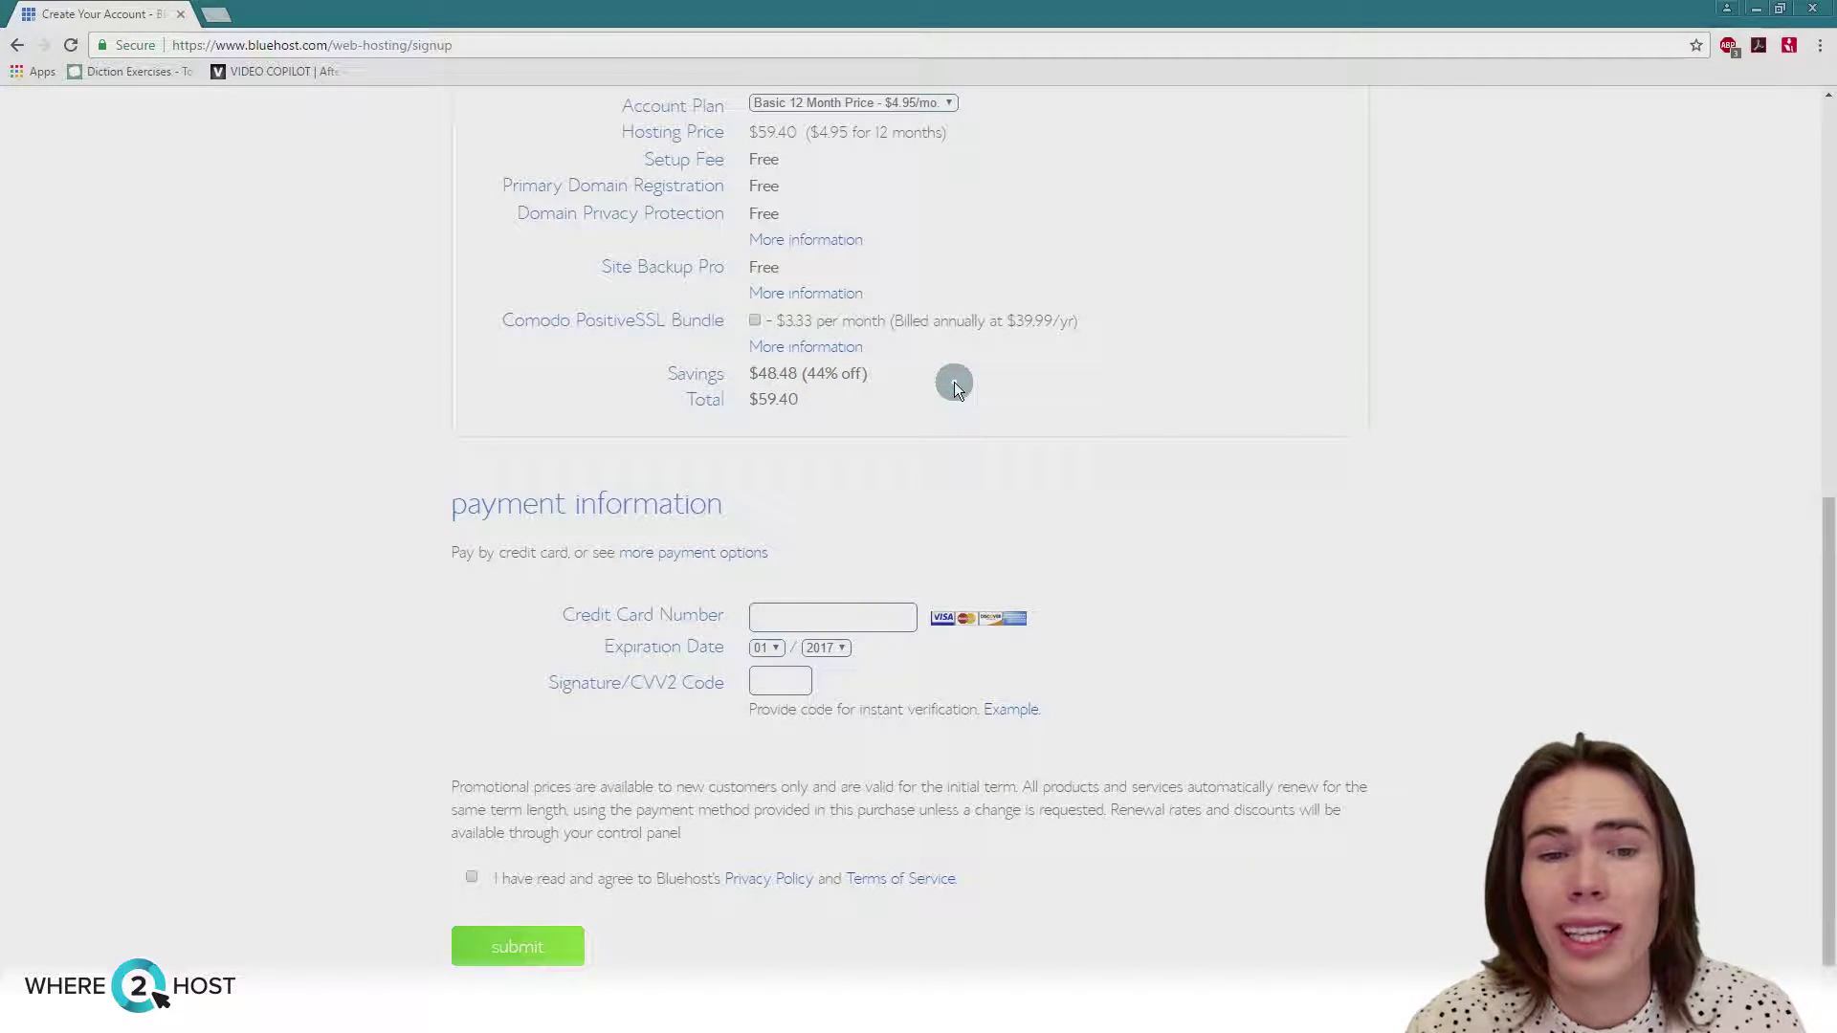
{"action": "left_click_drag", "start_coordinate": [810, 403], "coordinate": [744, 400]}
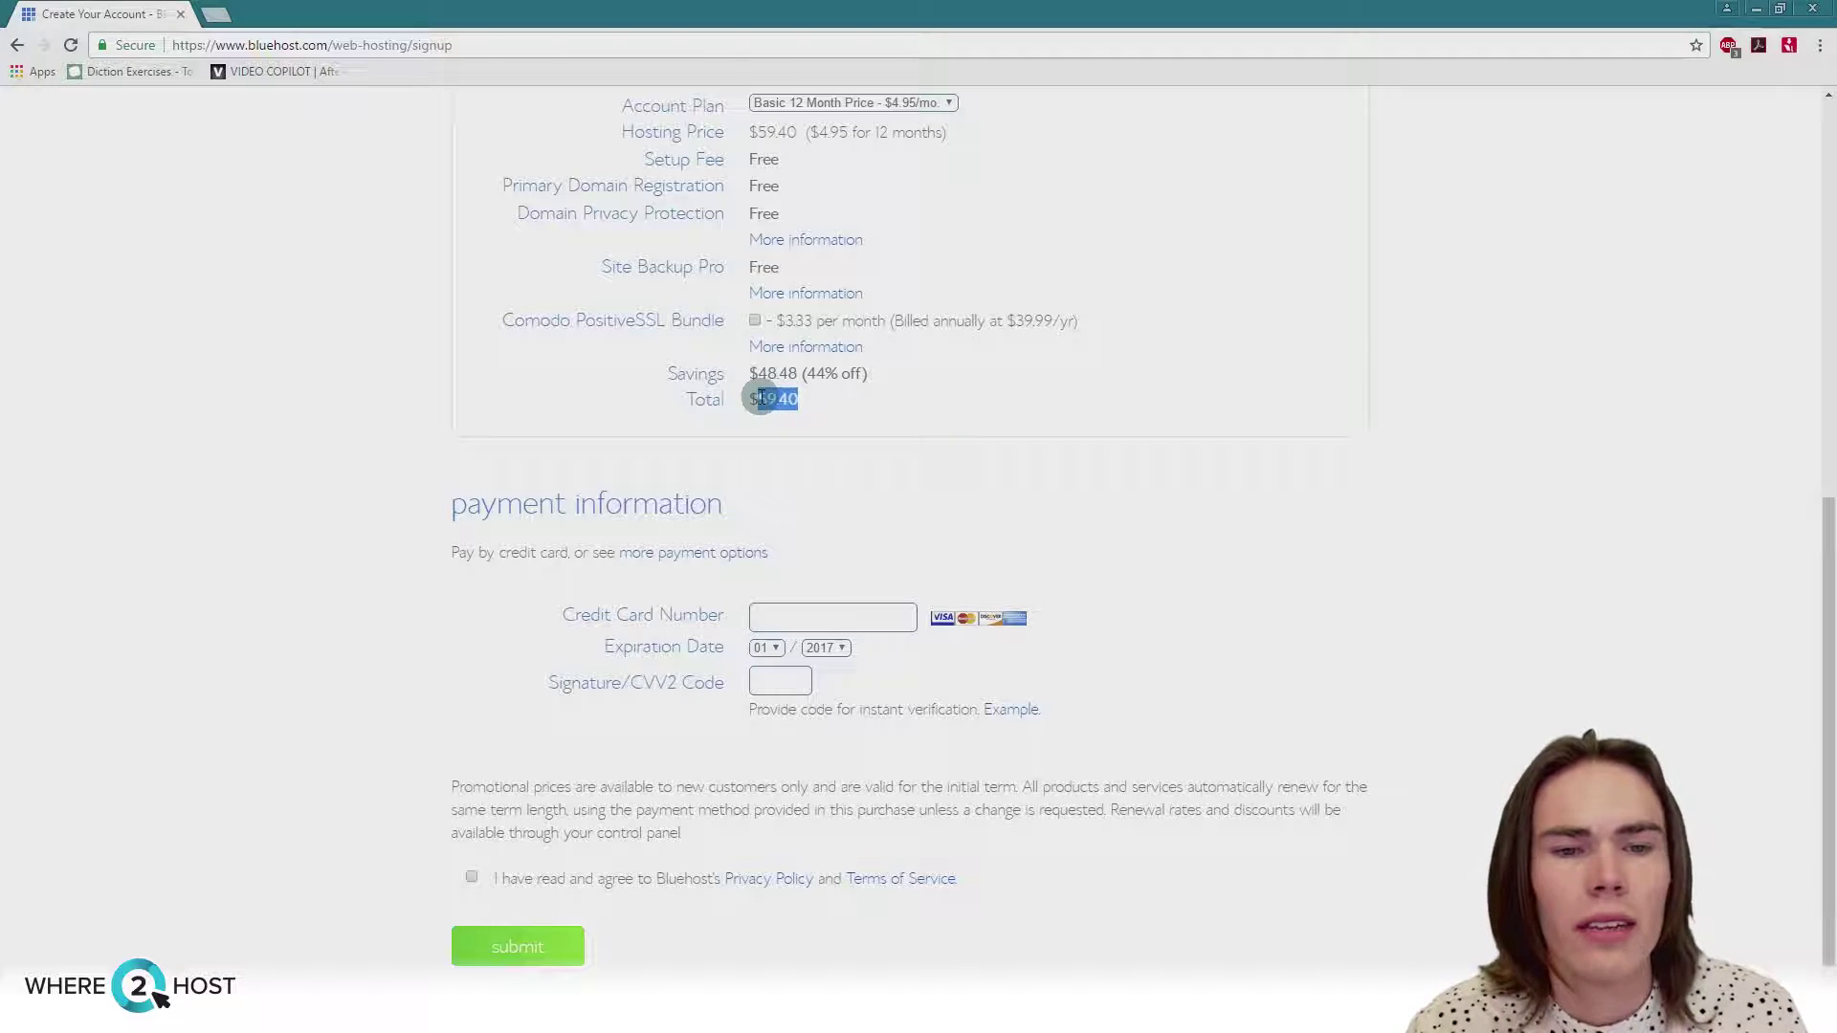
{"action": "left_click", "coordinate": [858, 395]}
{"action": "scroll", "coordinate": [990, 511], "scroll_direction": "up", "scroll_amount": 1}
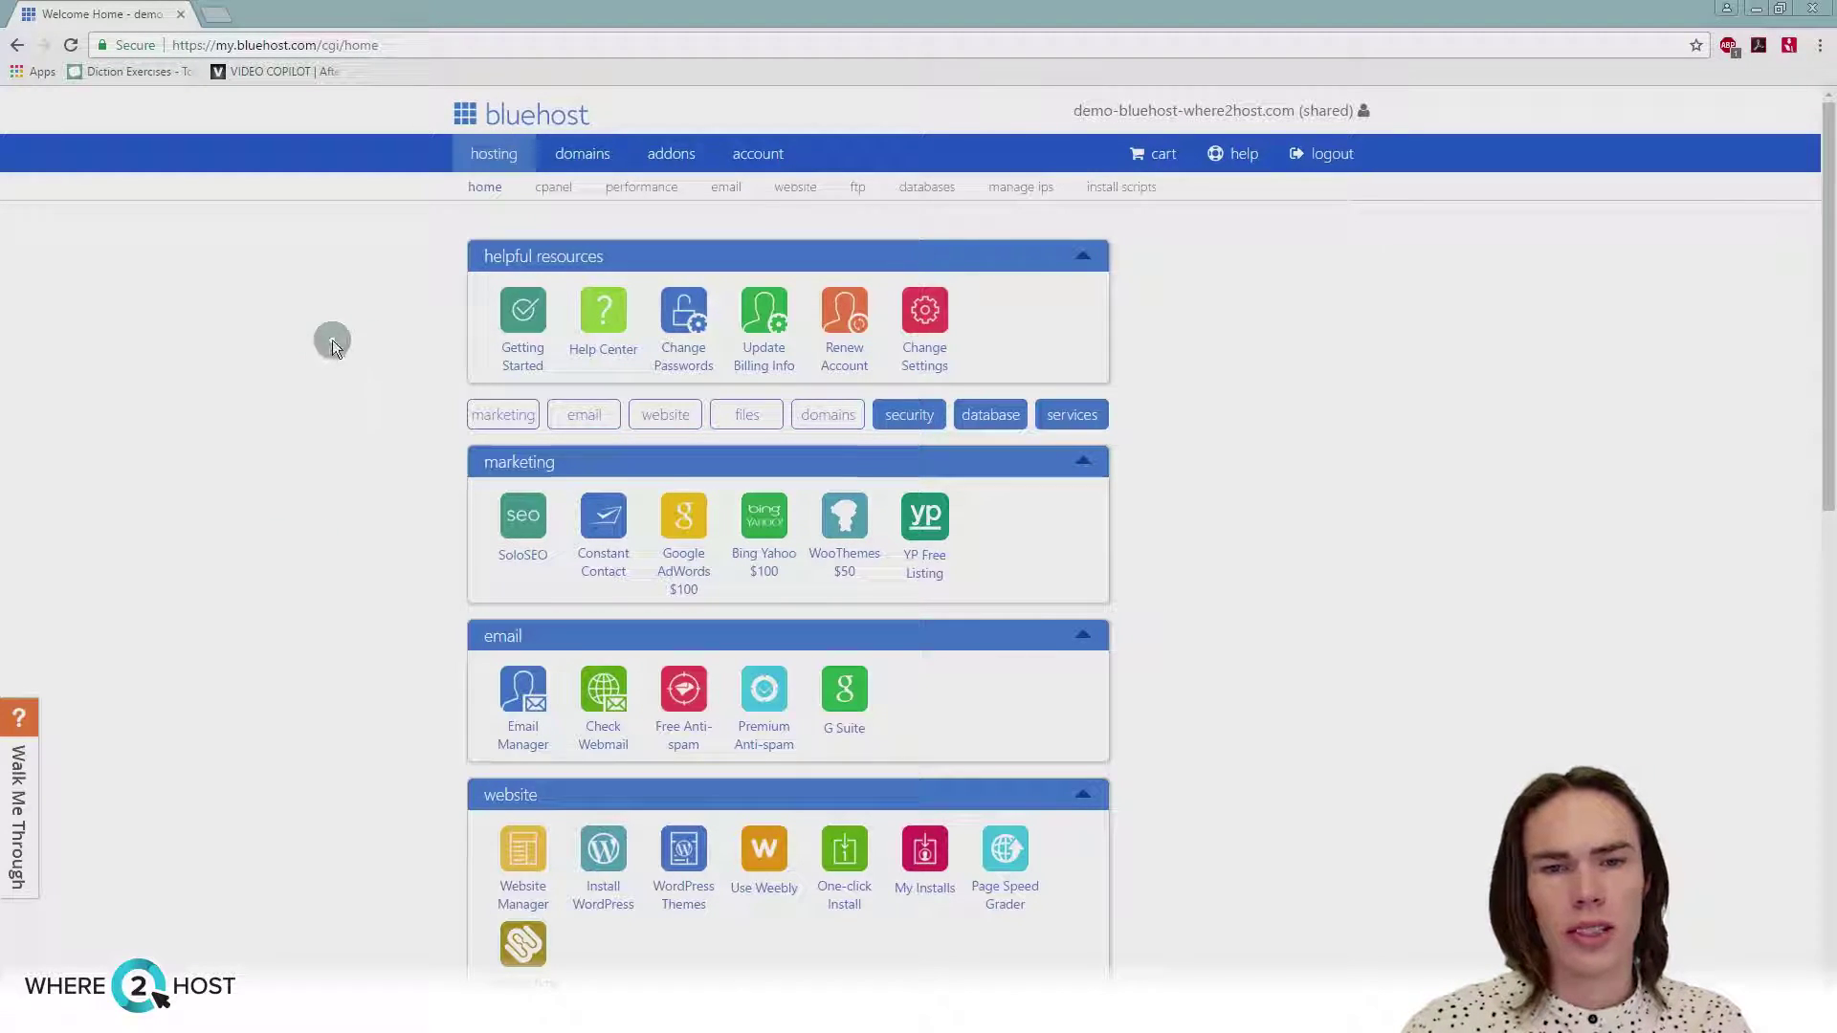
Look over the account home page's tool sections and try toggling the marketing and website sections off and on
{"action": "scroll", "coordinate": [335, 336], "scroll_direction": "down", "scroll_amount": 1}
{"action": "scroll", "coordinate": [337, 334], "scroll_direction": "down", "scroll_amount": 1}
{"action": "scroll", "coordinate": [336, 335], "scroll_direction": "down", "scroll_amount": 3}
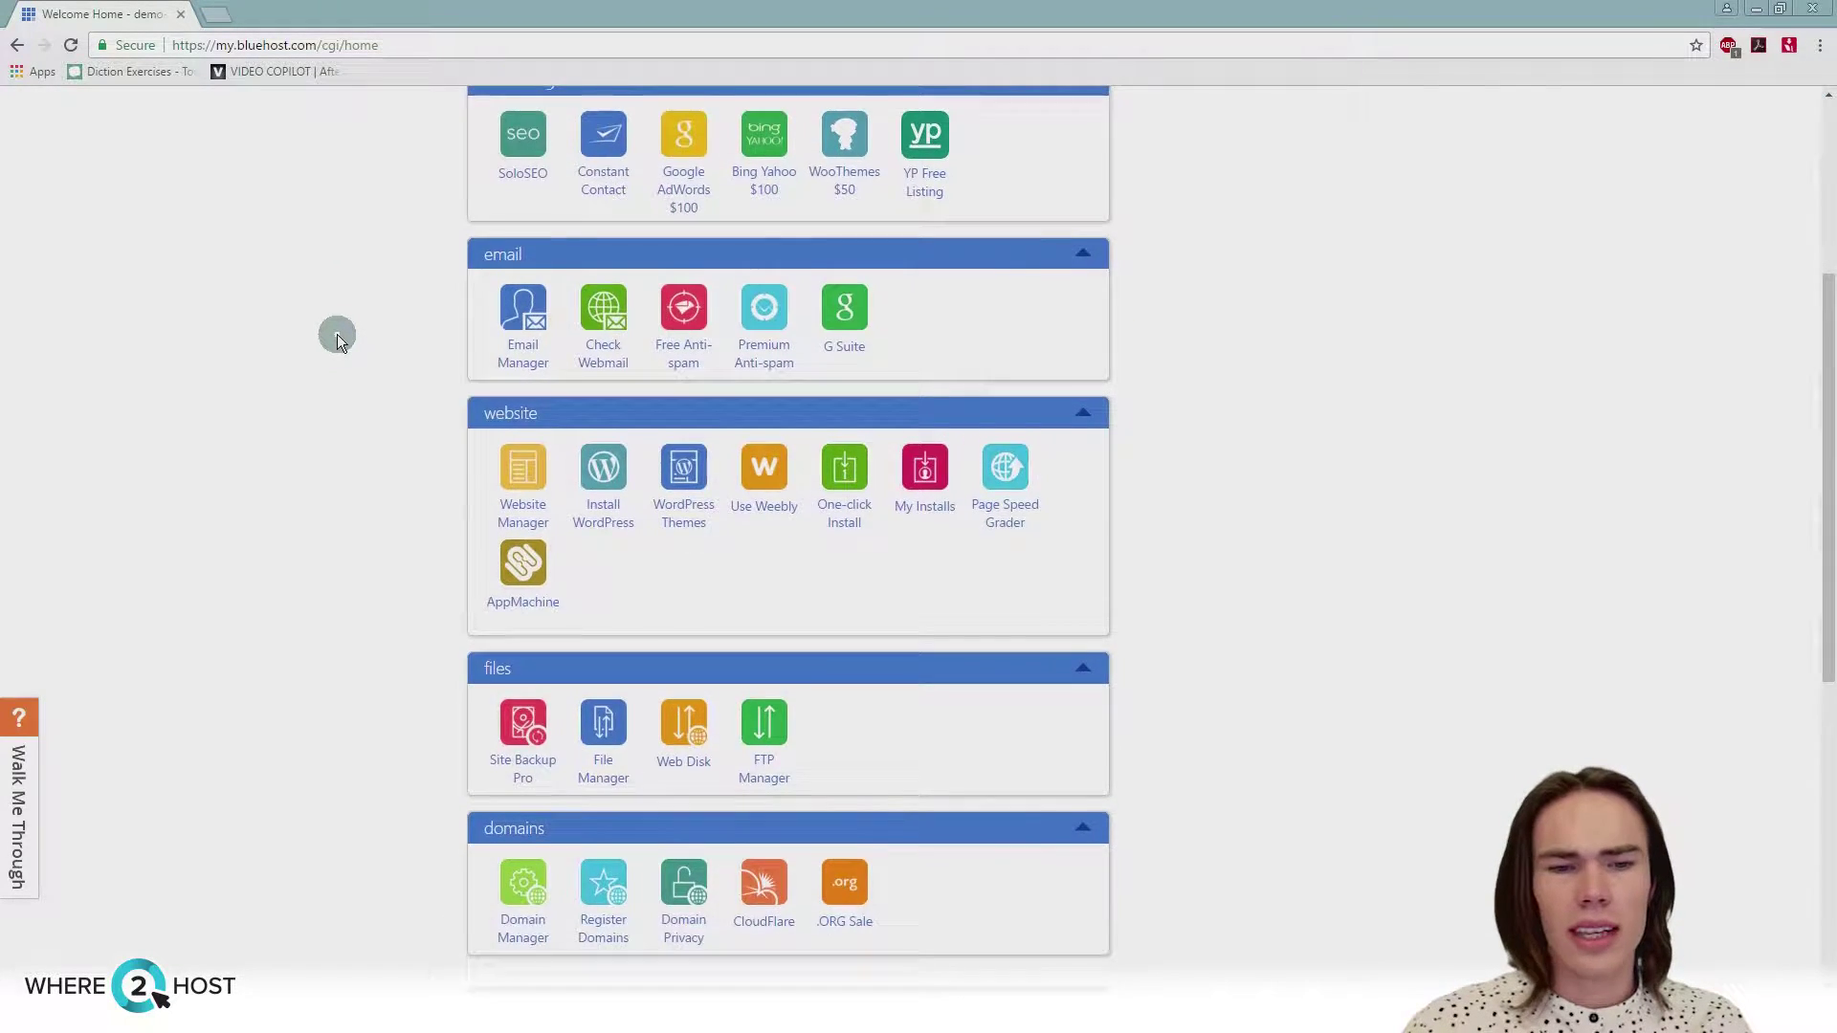
{"action": "scroll", "coordinate": [337, 335], "scroll_direction": "up", "scroll_amount": 5}
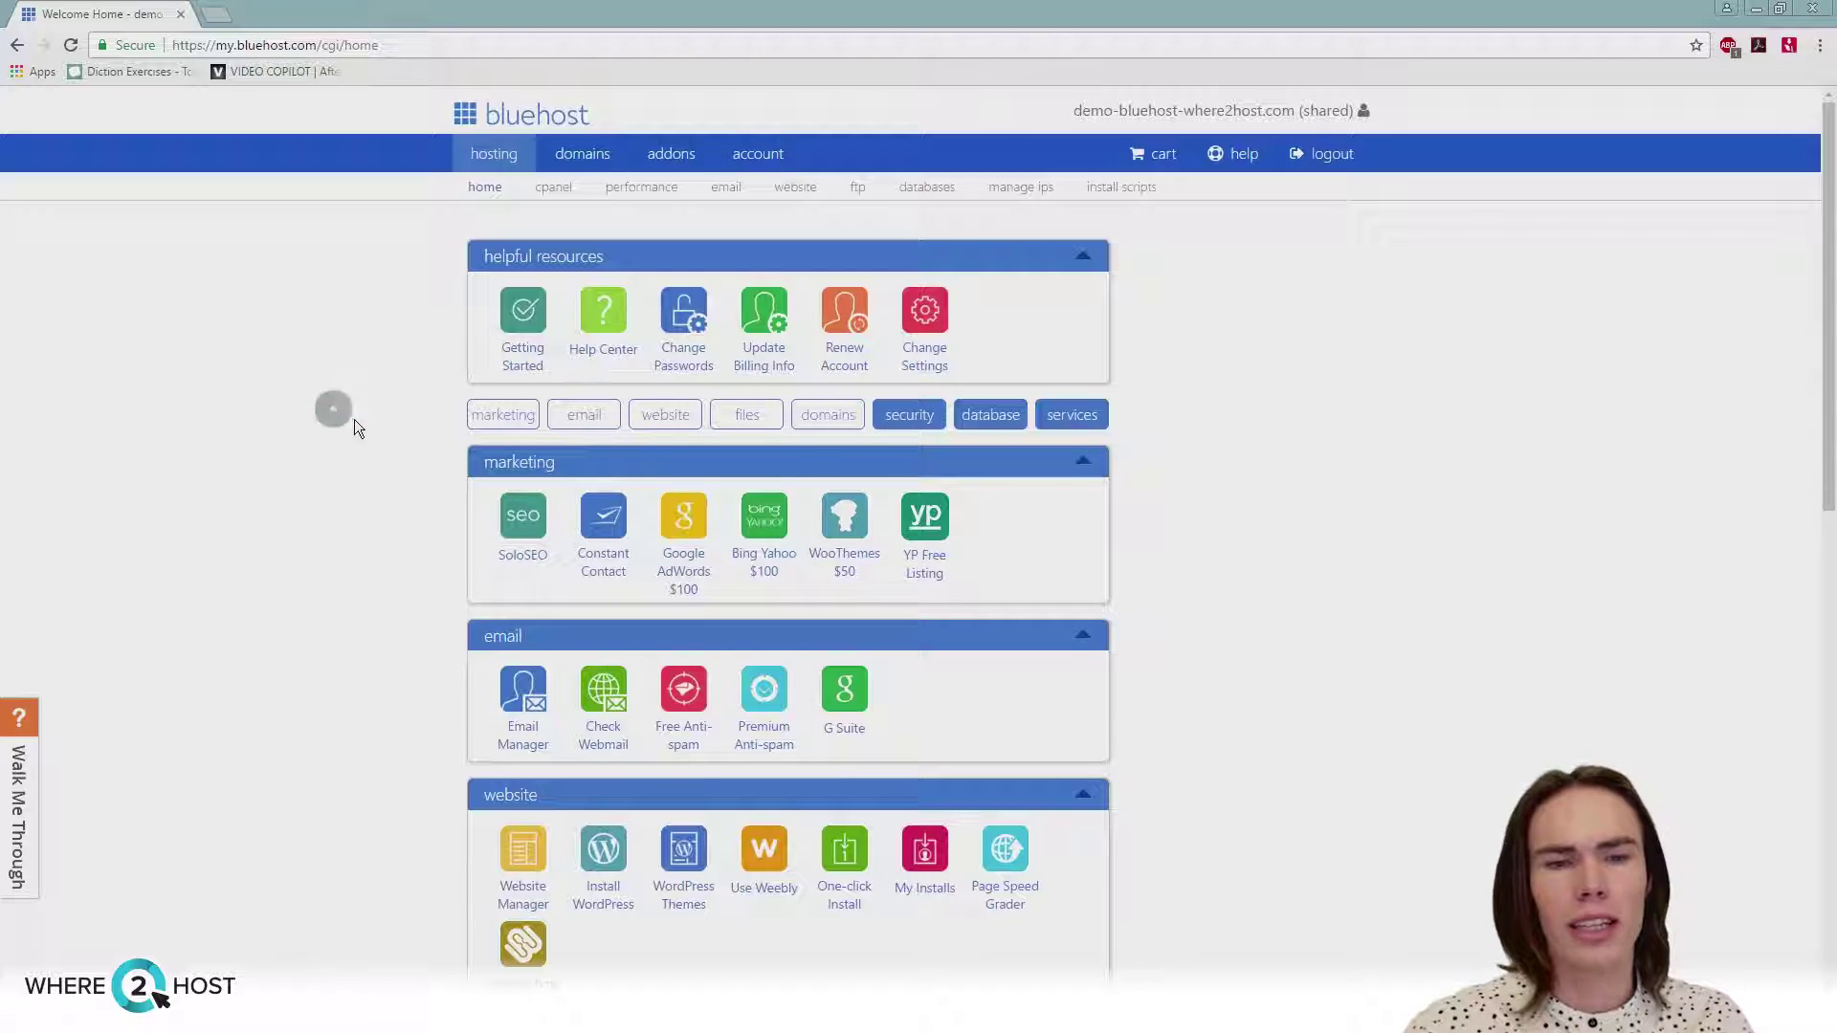
{"action": "left_click", "coordinate": [489, 415]}
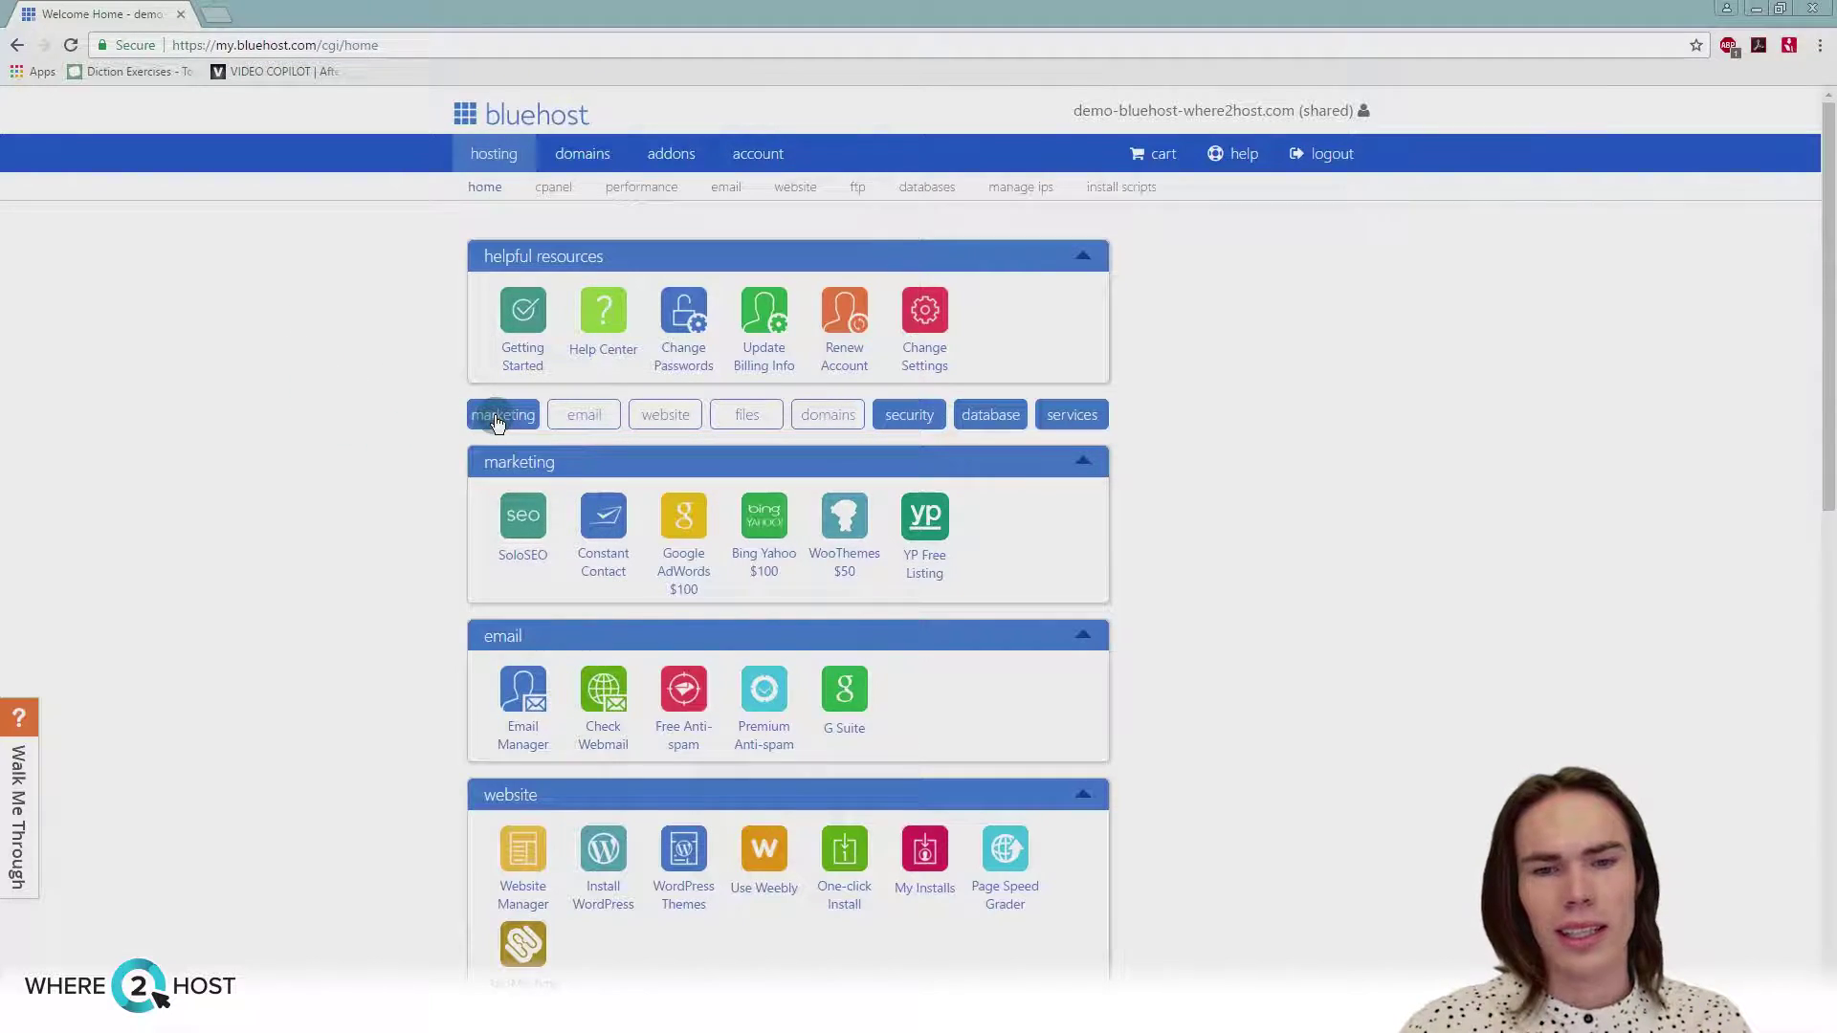
{"action": "left_click", "coordinate": [549, 417]}
{"action": "left_click", "coordinate": [504, 417]}
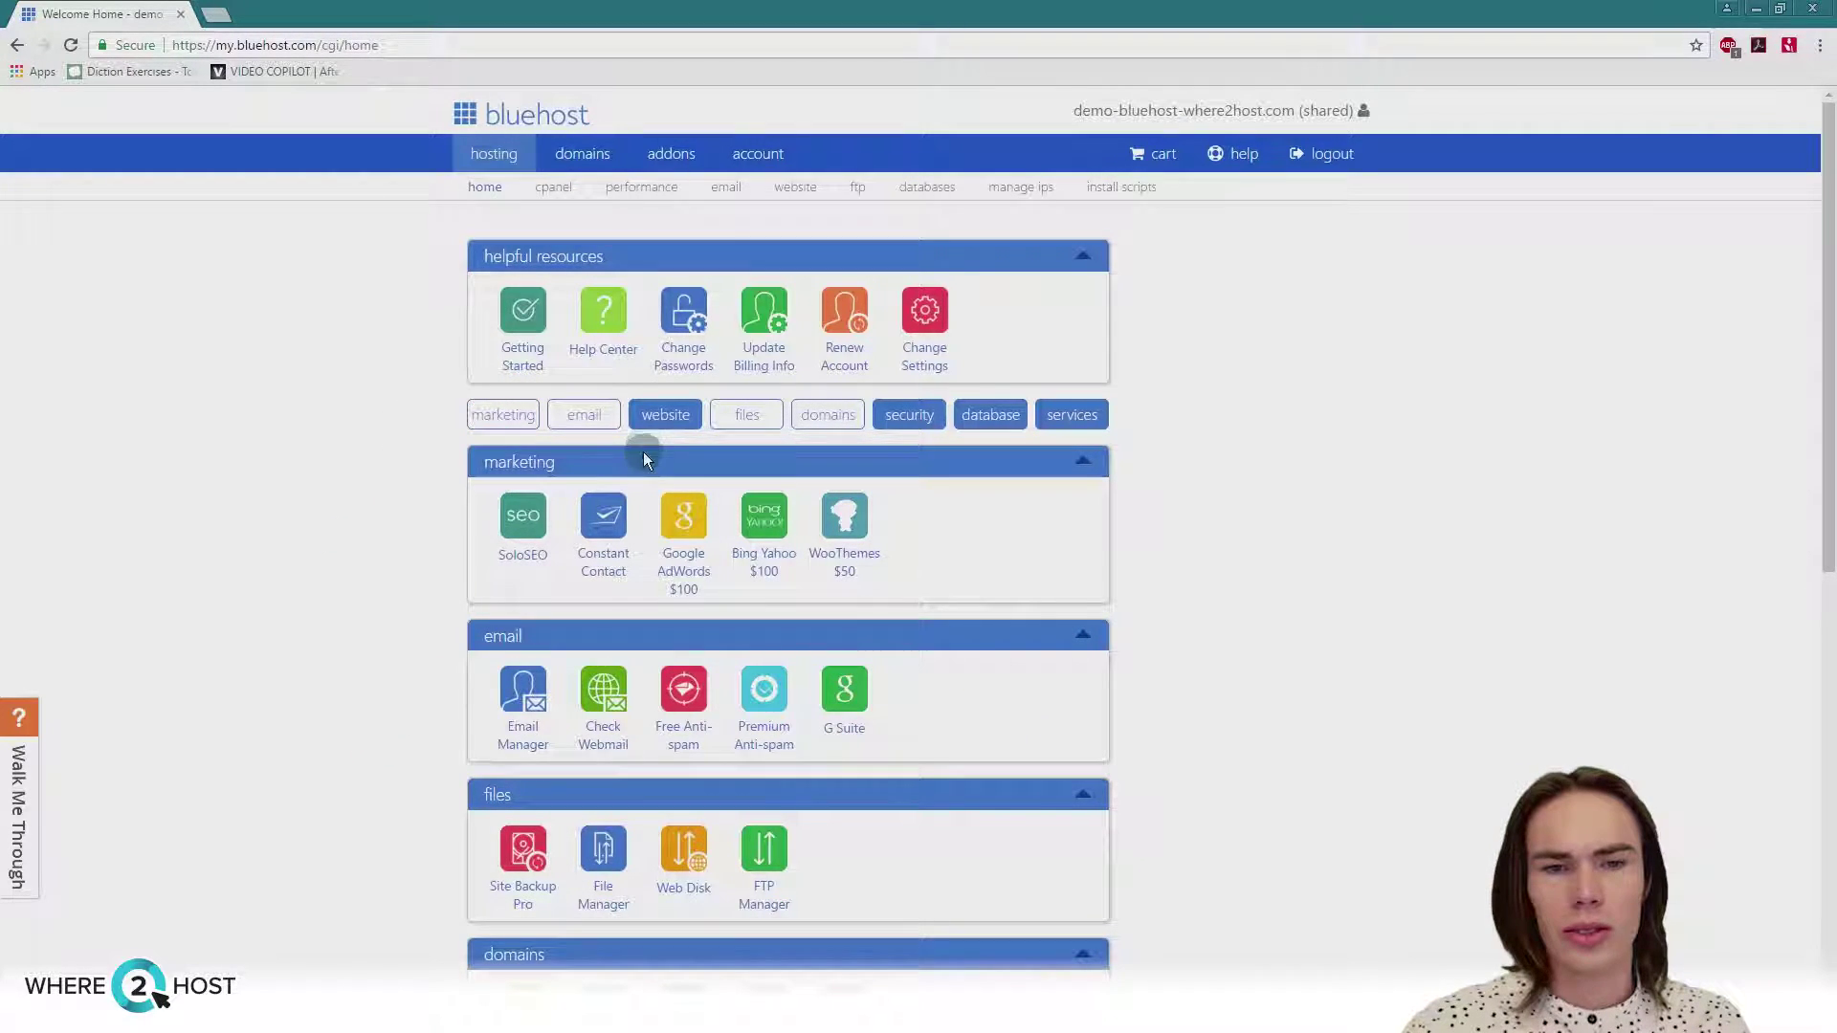
{"action": "left_click", "coordinate": [651, 432]}
Hide the marketing, email, website, files and domains sections on the account home page
{"action": "left_click", "coordinate": [525, 430]}
{"action": "left_click", "coordinate": [578, 426]}
{"action": "left_click", "coordinate": [641, 426]}
{"action": "left_click", "coordinate": [746, 417]}
{"action": "left_click", "coordinate": [827, 417]}
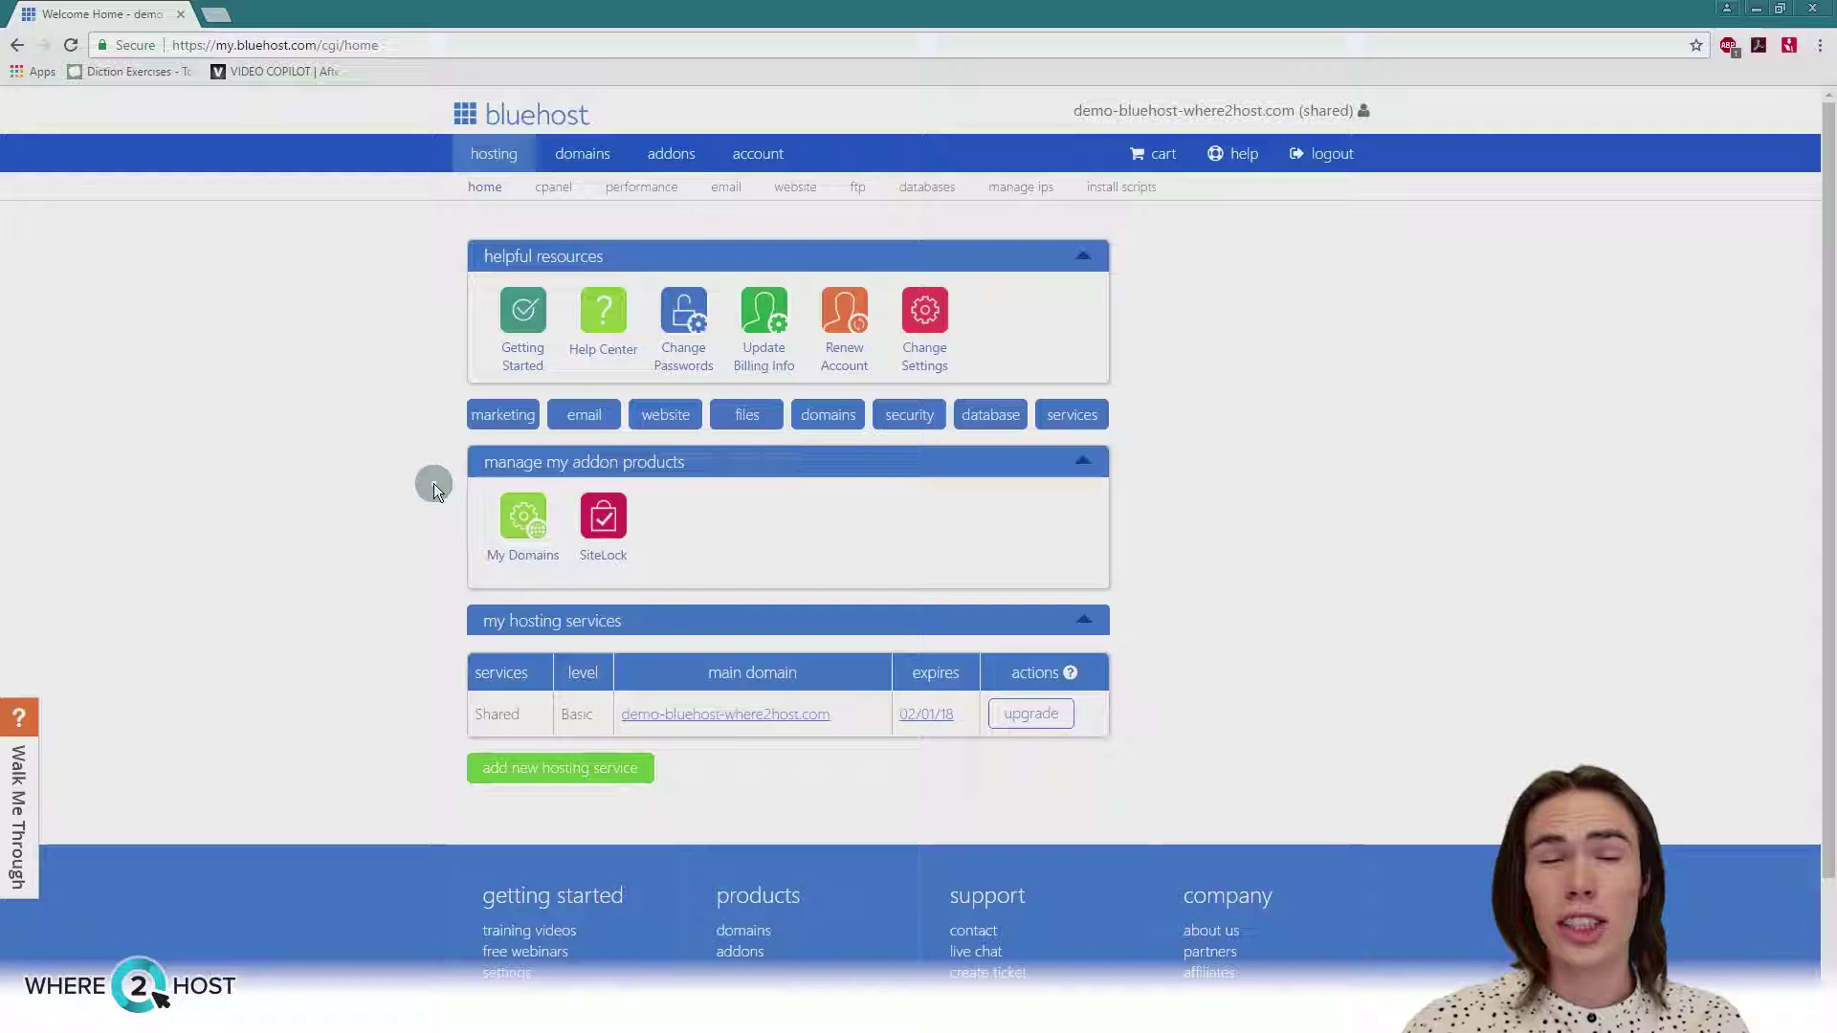
Show the marketing, website, domains, email and files sections on the account home page again
{"action": "left_click", "coordinate": [524, 419]}
{"action": "left_click", "coordinate": [665, 415]}
{"action": "left_click", "coordinate": [818, 416]}
{"action": "scroll", "coordinate": [354, 554], "scroll_direction": "down", "scroll_amount": 1}
{"action": "scroll", "coordinate": [354, 553], "scroll_direction": "up", "scroll_amount": 1}
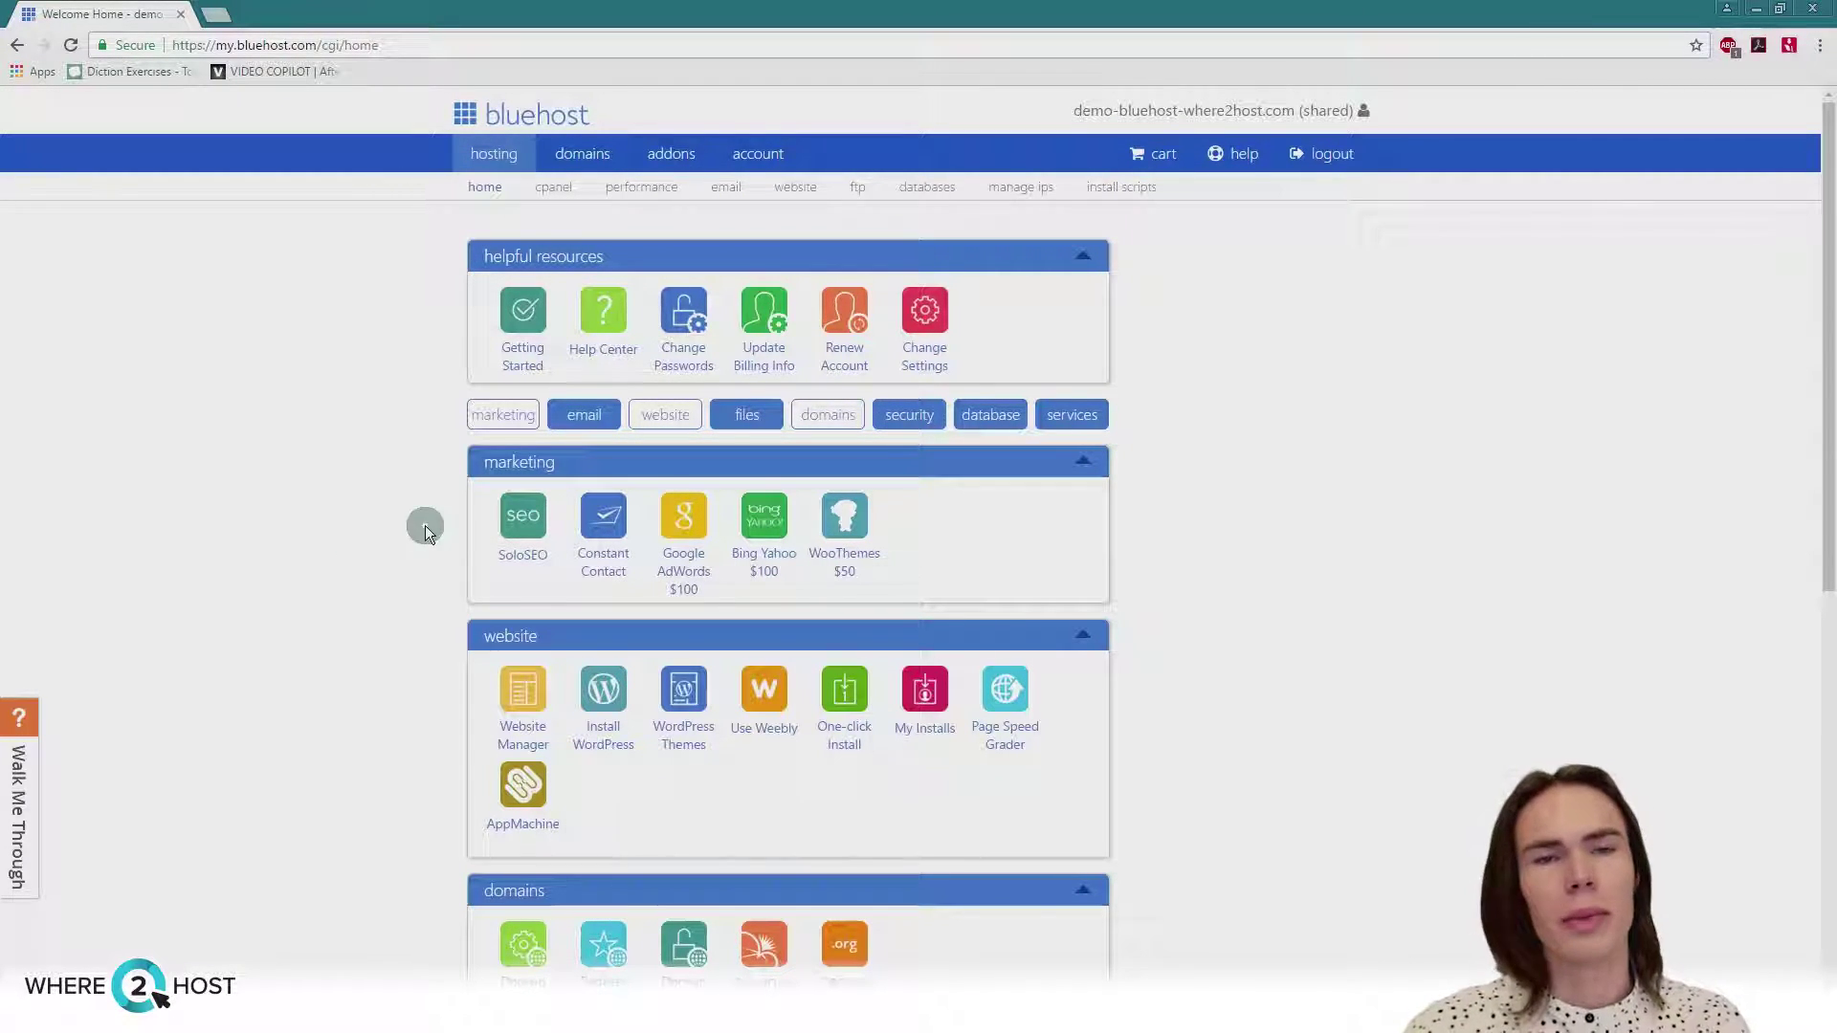
{"action": "left_click", "coordinate": [598, 419]}
{"action": "left_click", "coordinate": [777, 416]}
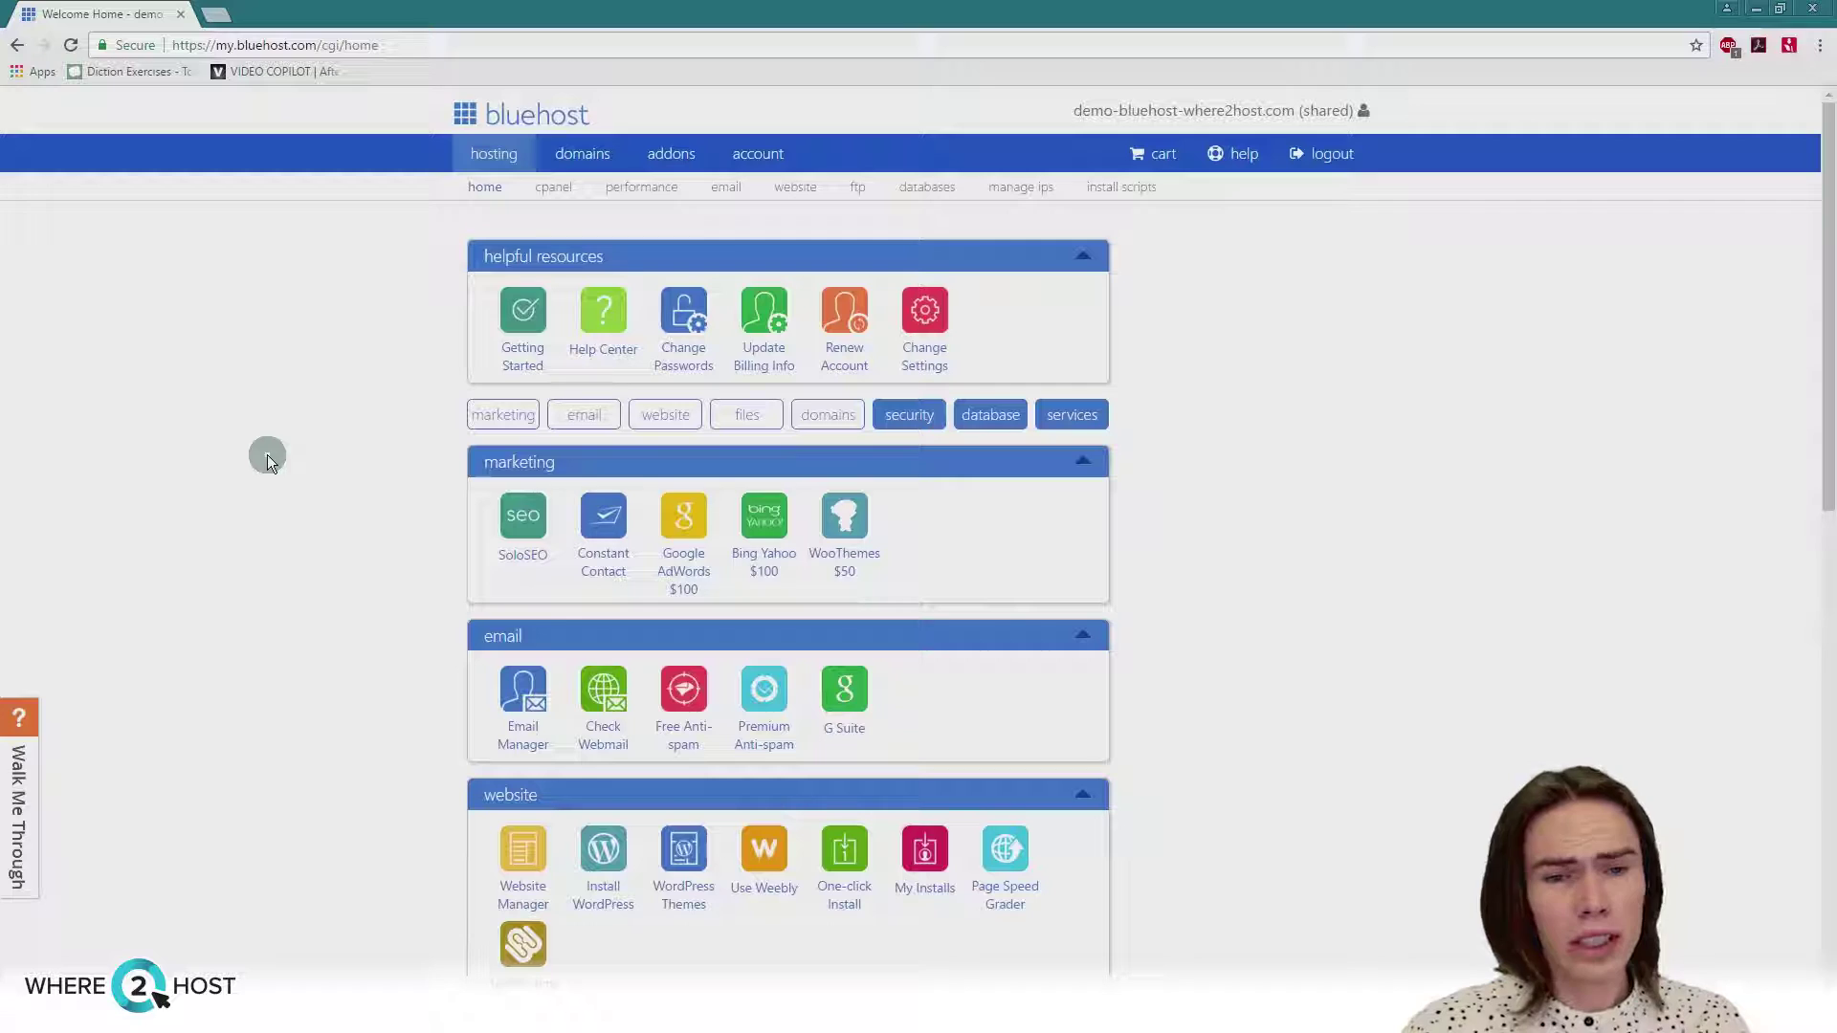
Collapse the marketing, email, website, files, domains and manage my addon products sections
{"action": "left_click", "coordinate": [1082, 461]}
{"action": "left_click", "coordinate": [1076, 513]}
{"action": "left_click", "coordinate": [616, 562]}
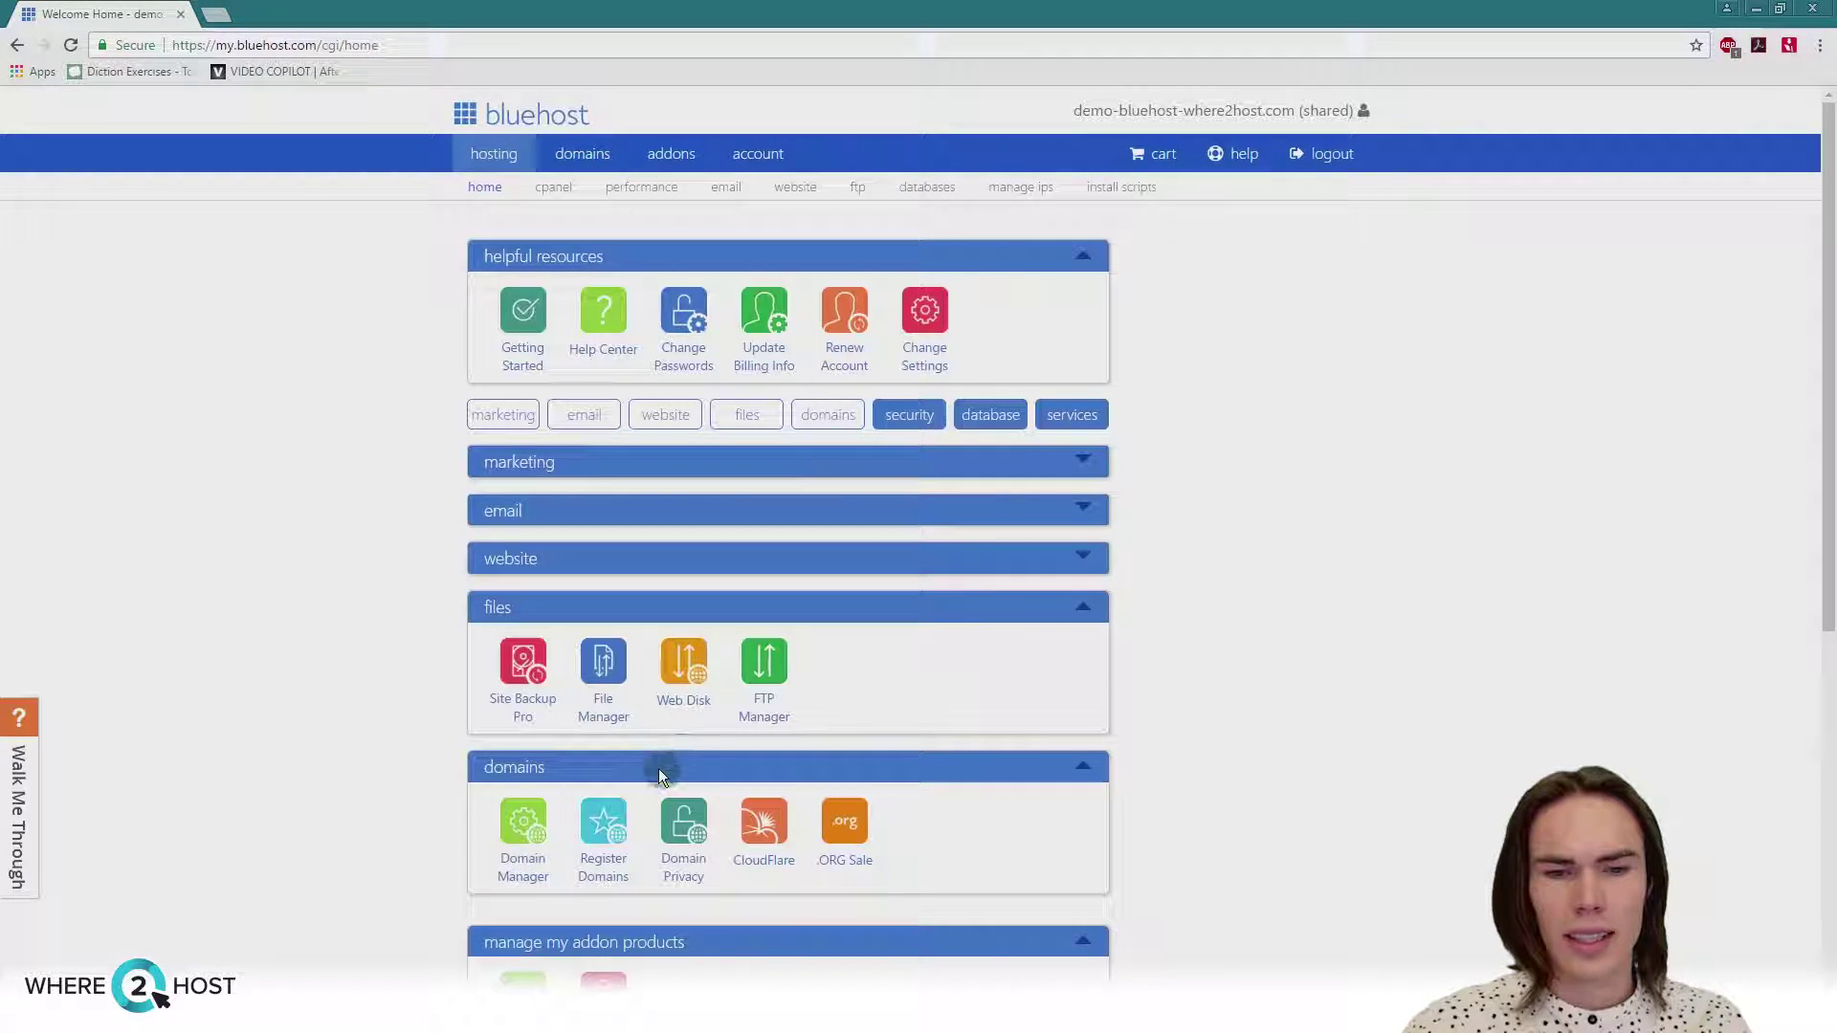
{"action": "left_click", "coordinate": [622, 605]}
{"action": "left_click", "coordinate": [612, 650]}
{"action": "left_click", "coordinate": [571, 713]}
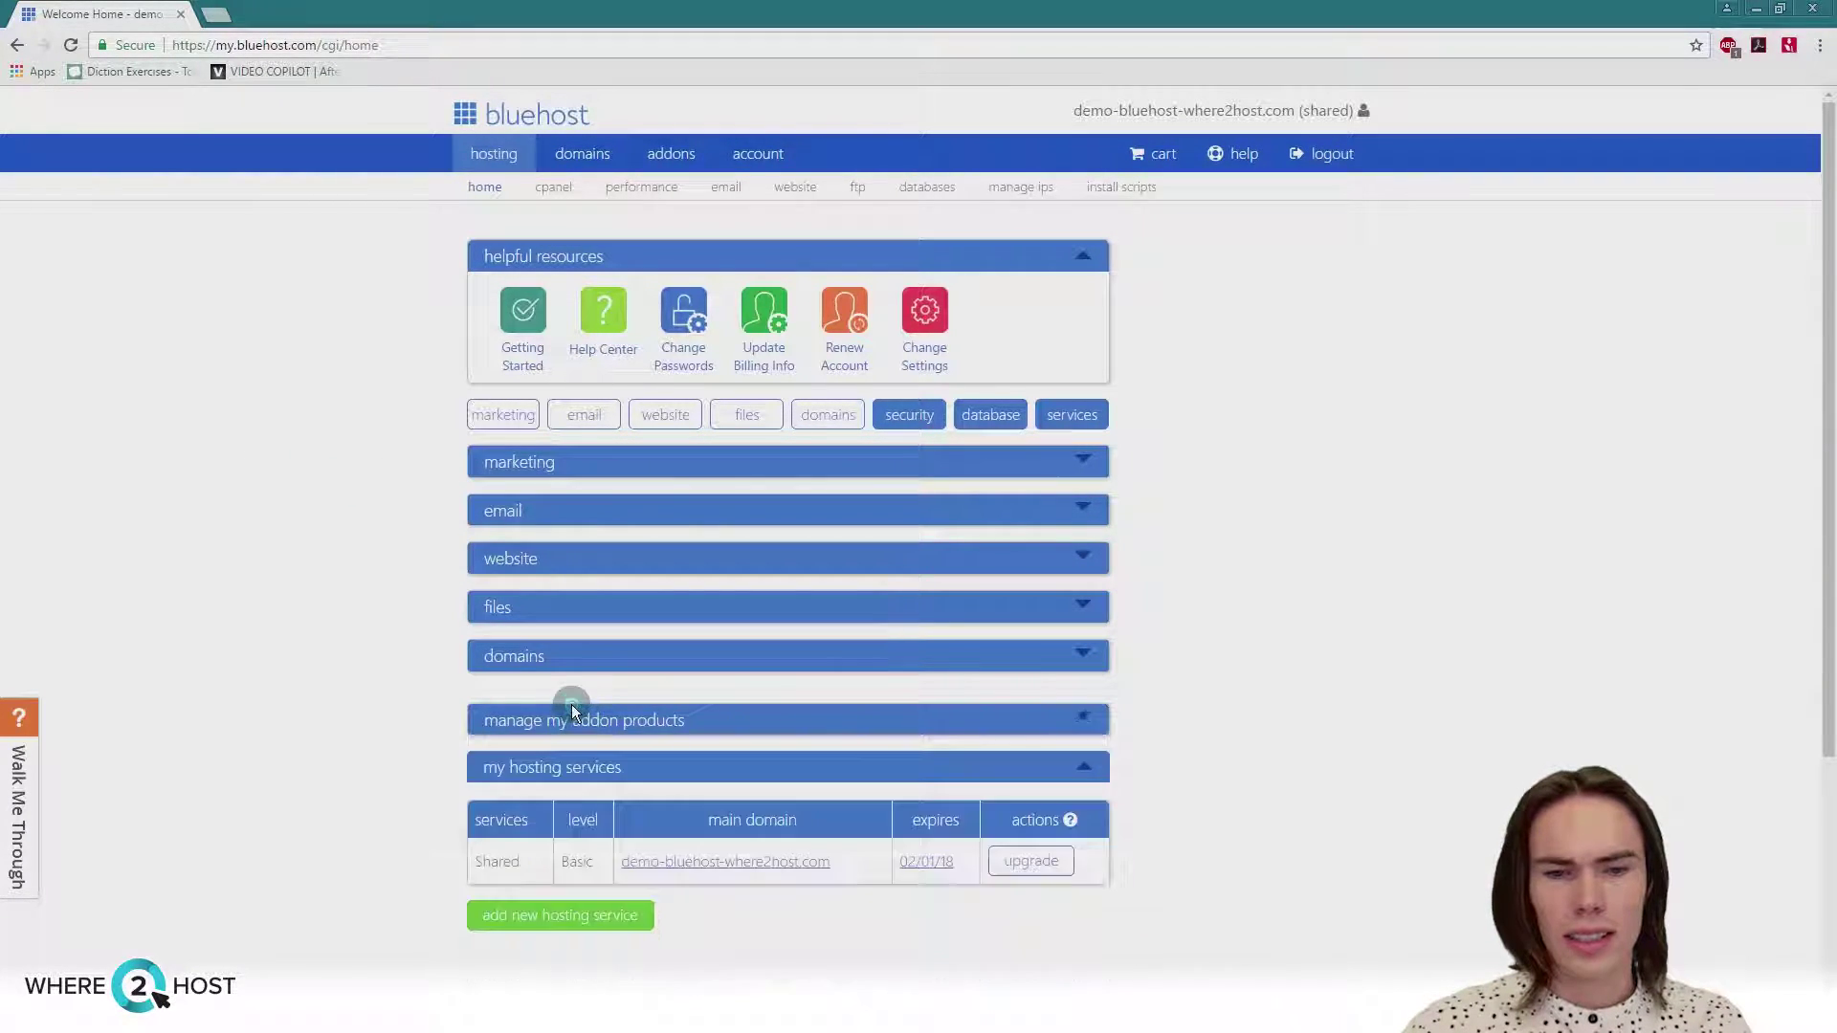
Expand the files section and the other collapsed sections of the account home page again
{"action": "left_click", "coordinate": [517, 605]}
{"action": "scroll", "coordinate": [389, 615], "scroll_direction": "down", "scroll_amount": 2}
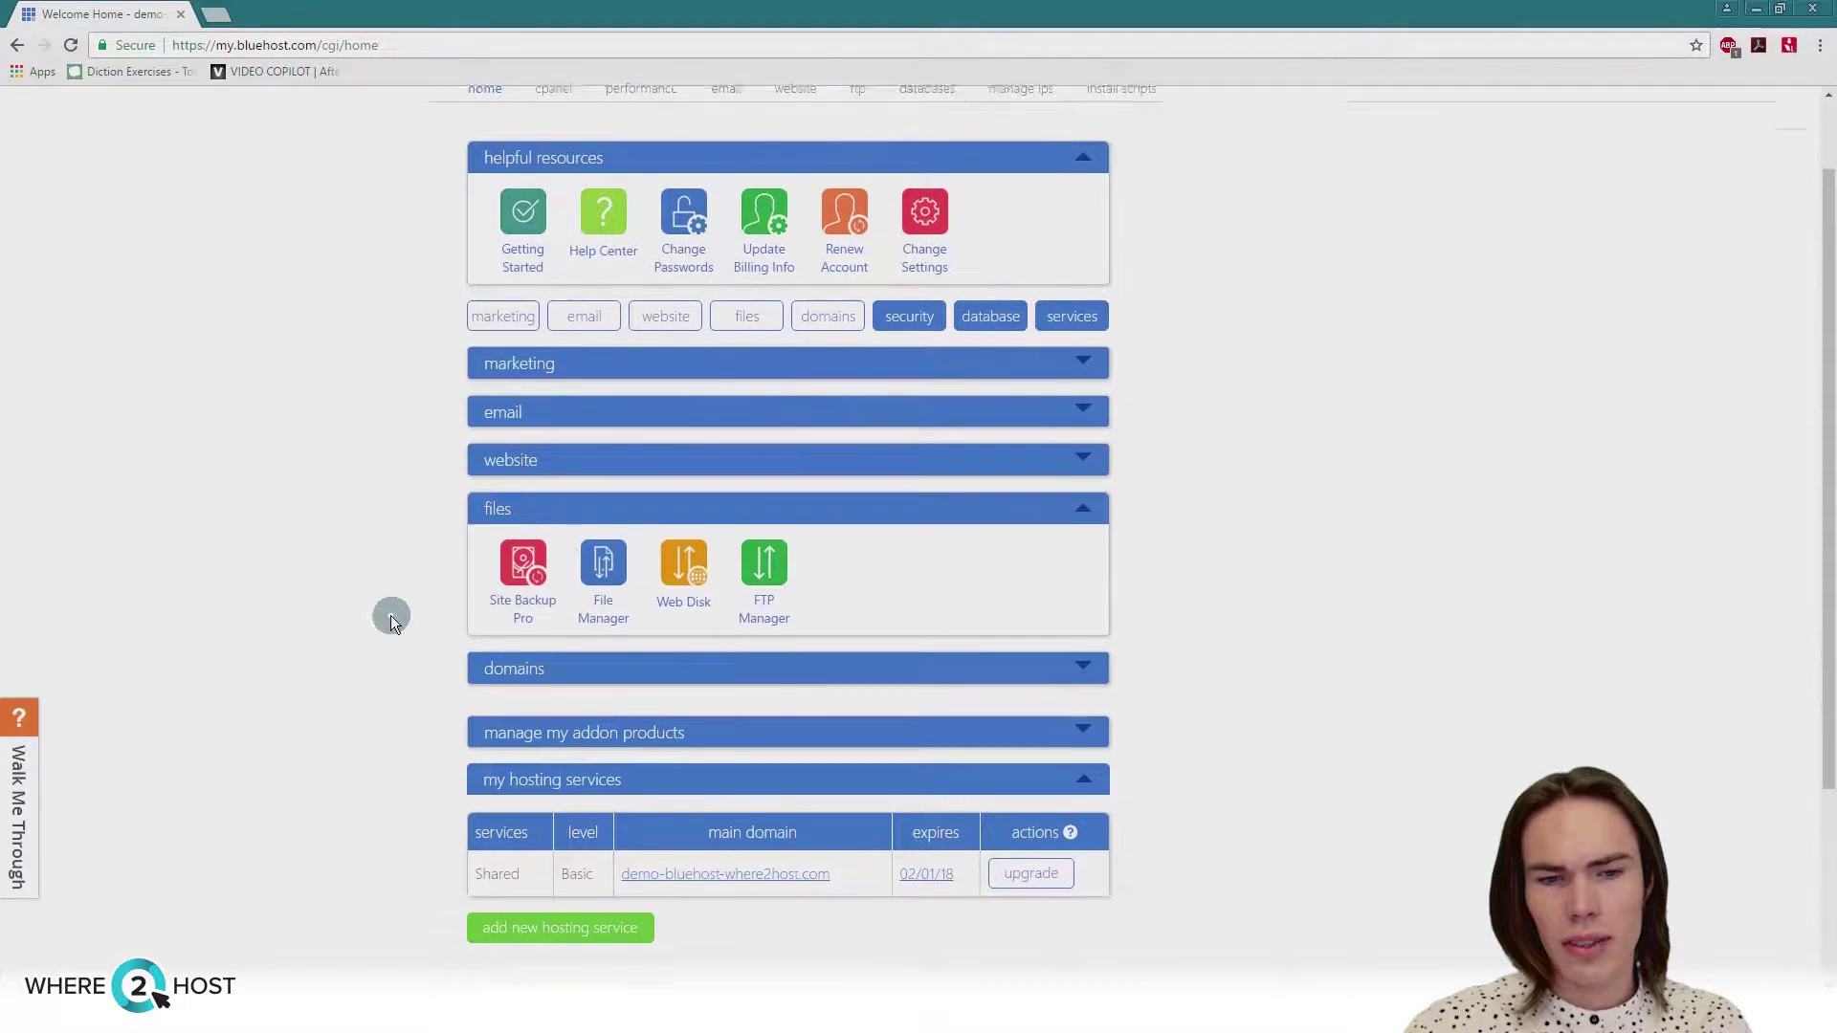
{"action": "left_click", "coordinate": [532, 479]}
{"action": "left_click", "coordinate": [535, 388]}
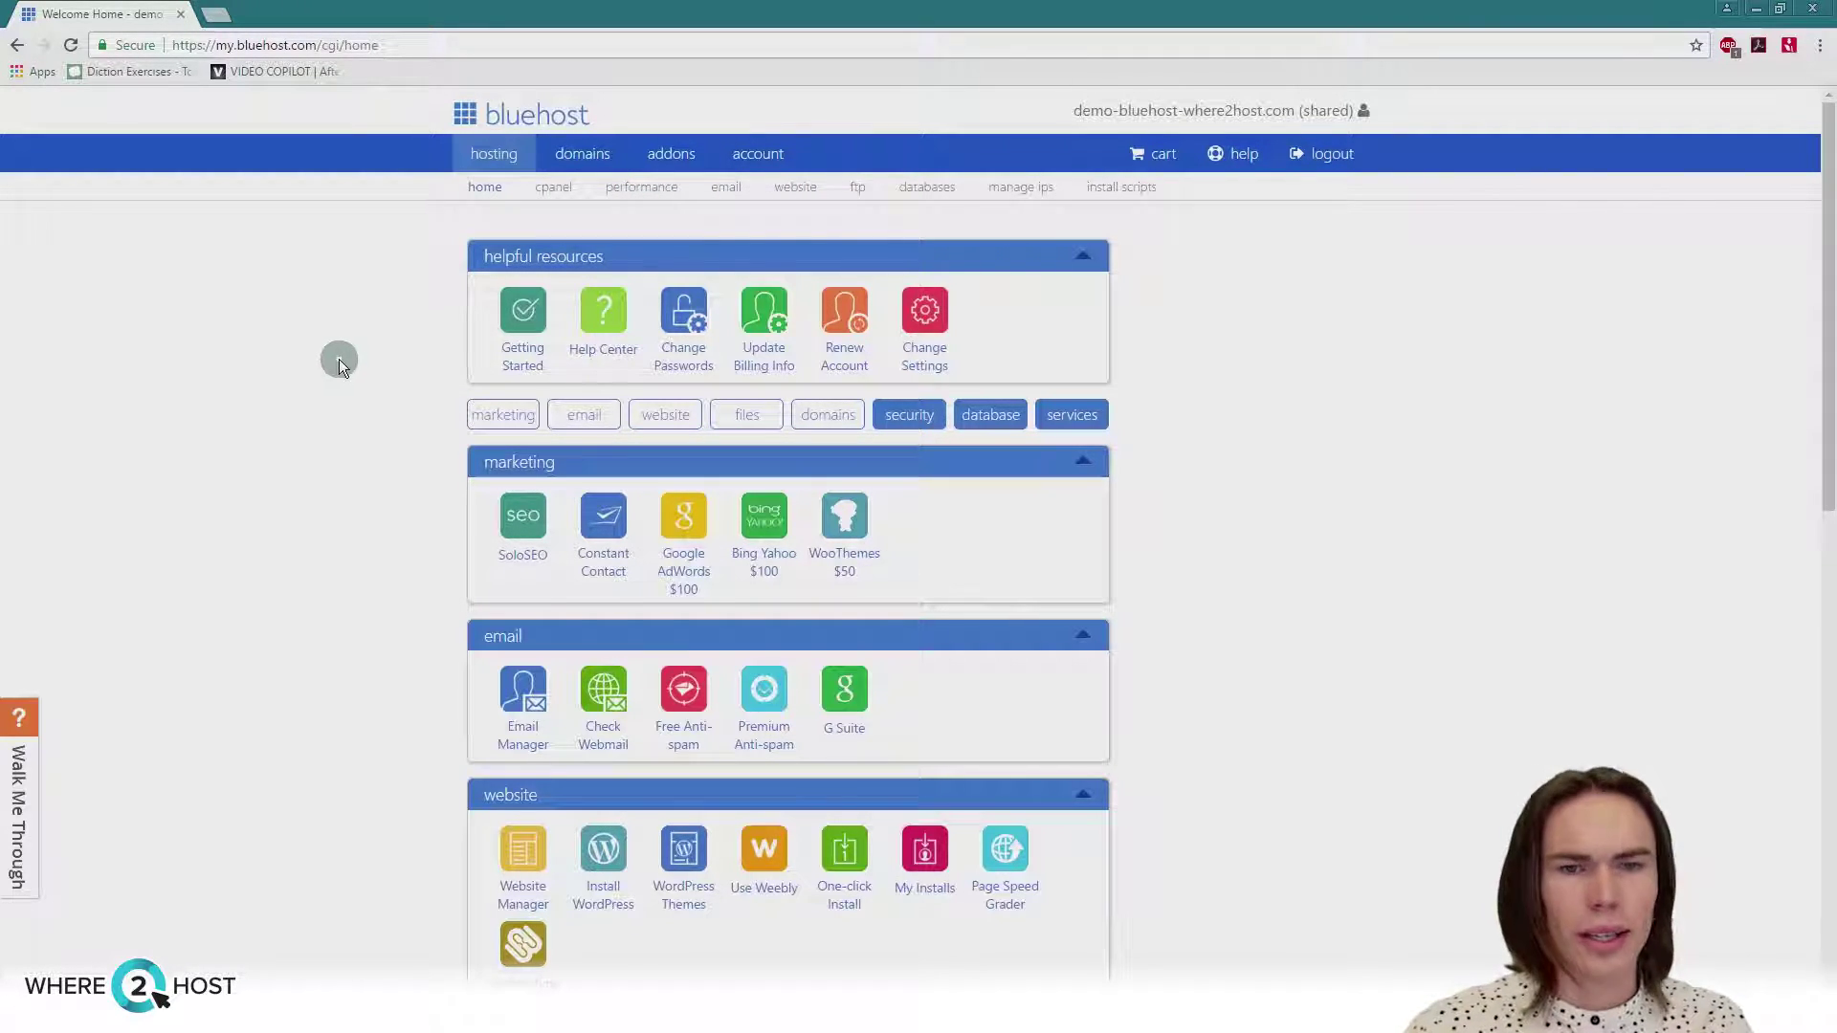
Open the hosting account's FTP page from the account home page
{"action": "scroll", "coordinate": [342, 359], "scroll_direction": "down", "scroll_amount": 2}
{"action": "scroll", "coordinate": [346, 353], "scroll_direction": "up", "scroll_amount": 2}
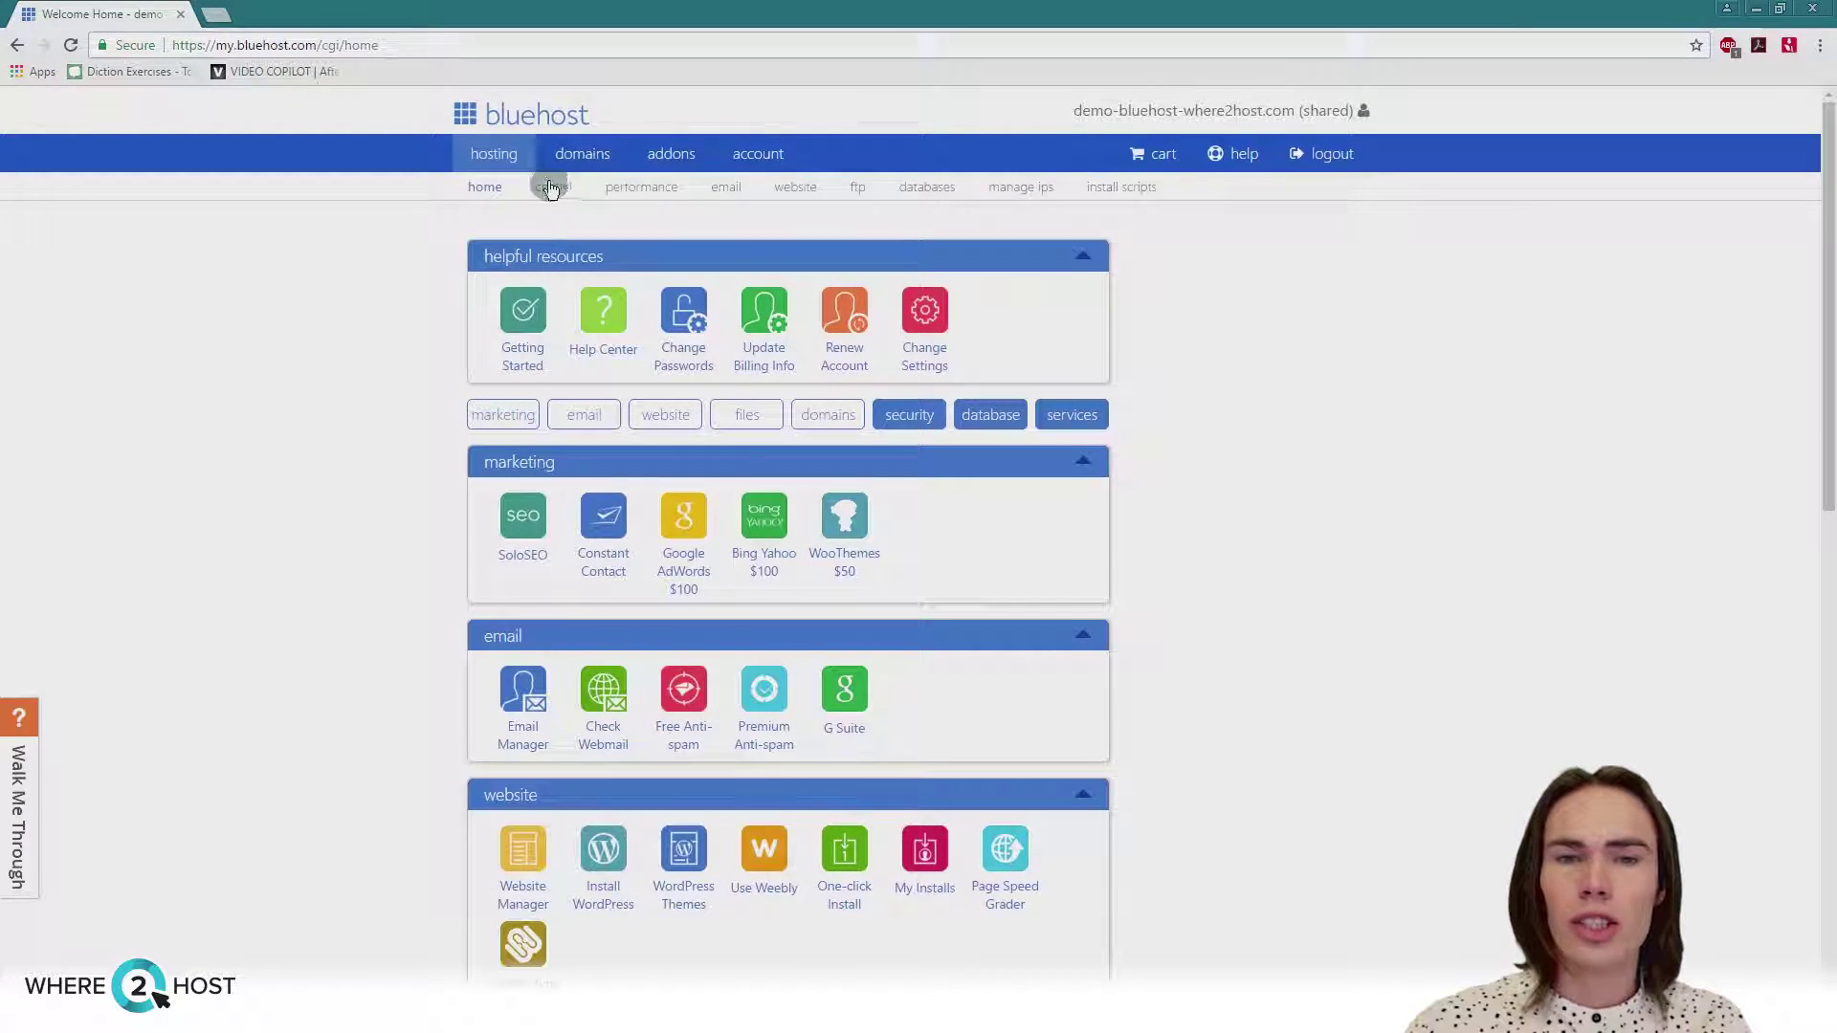
{"action": "left_click", "coordinate": [857, 189]}
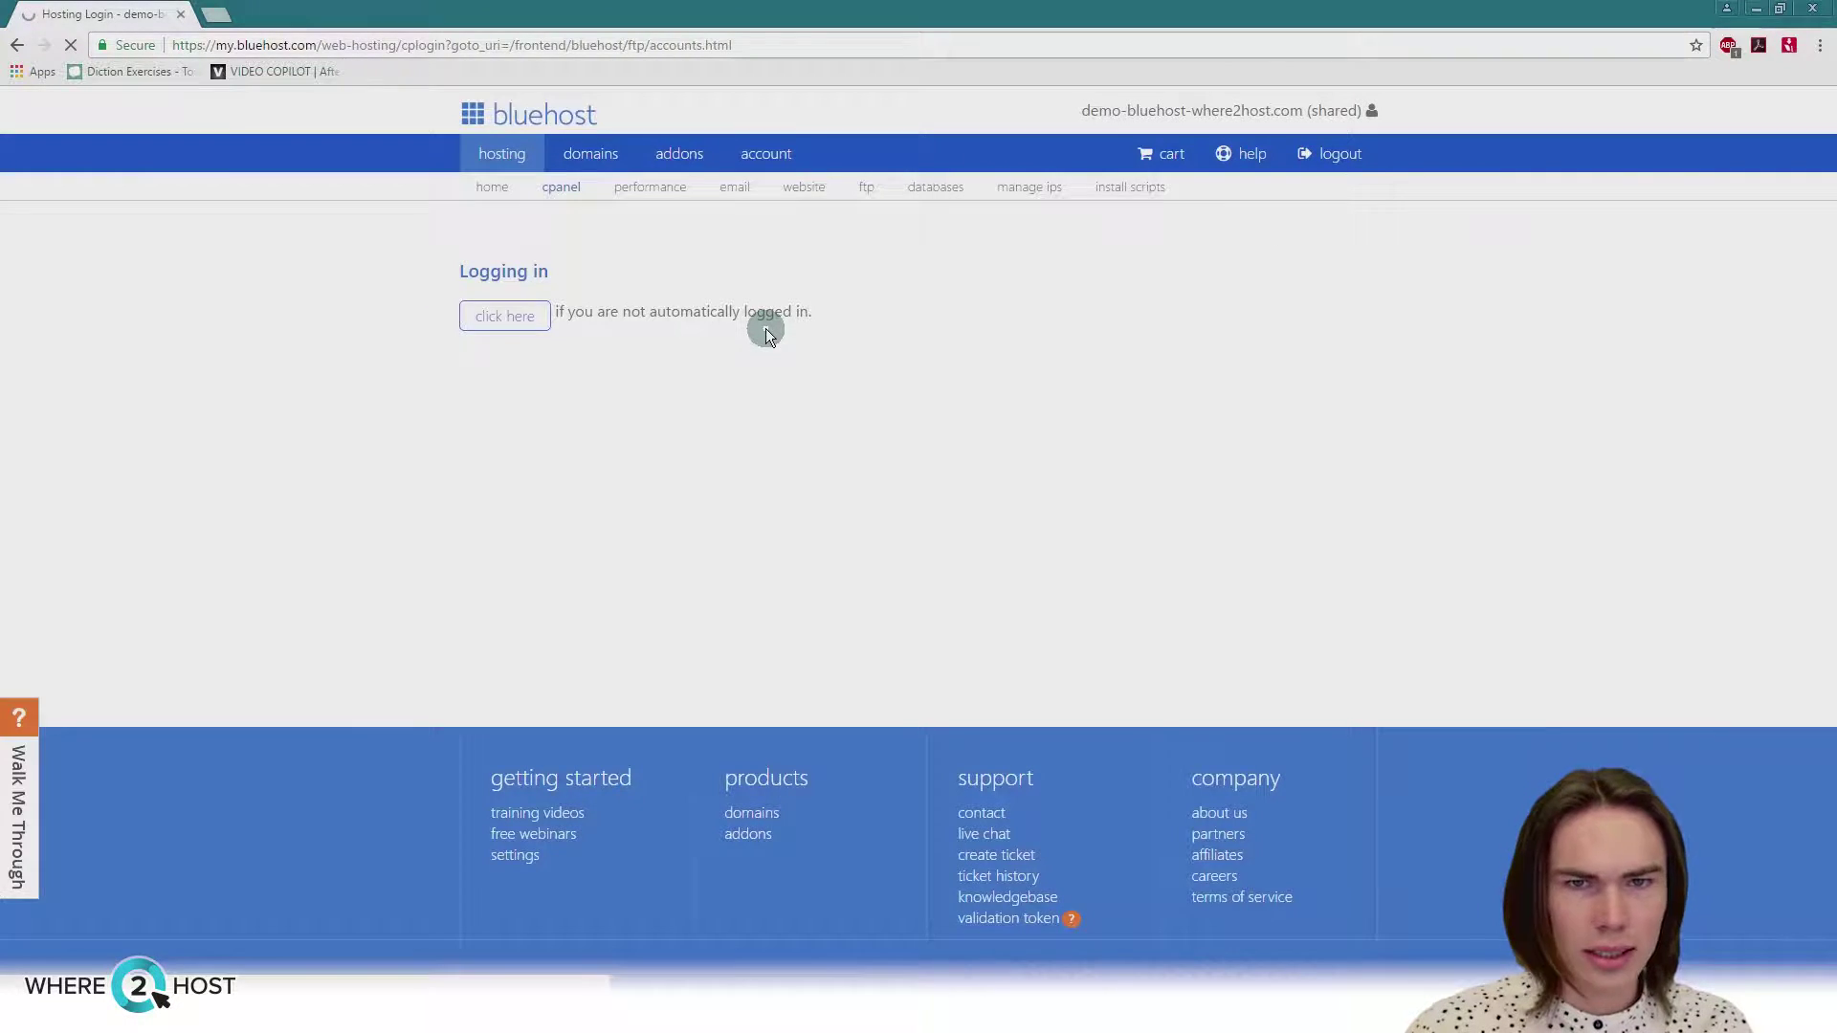
Go to the hosting cPanel page and set it as the default page
{"action": "left_click", "coordinate": [637, 196]}
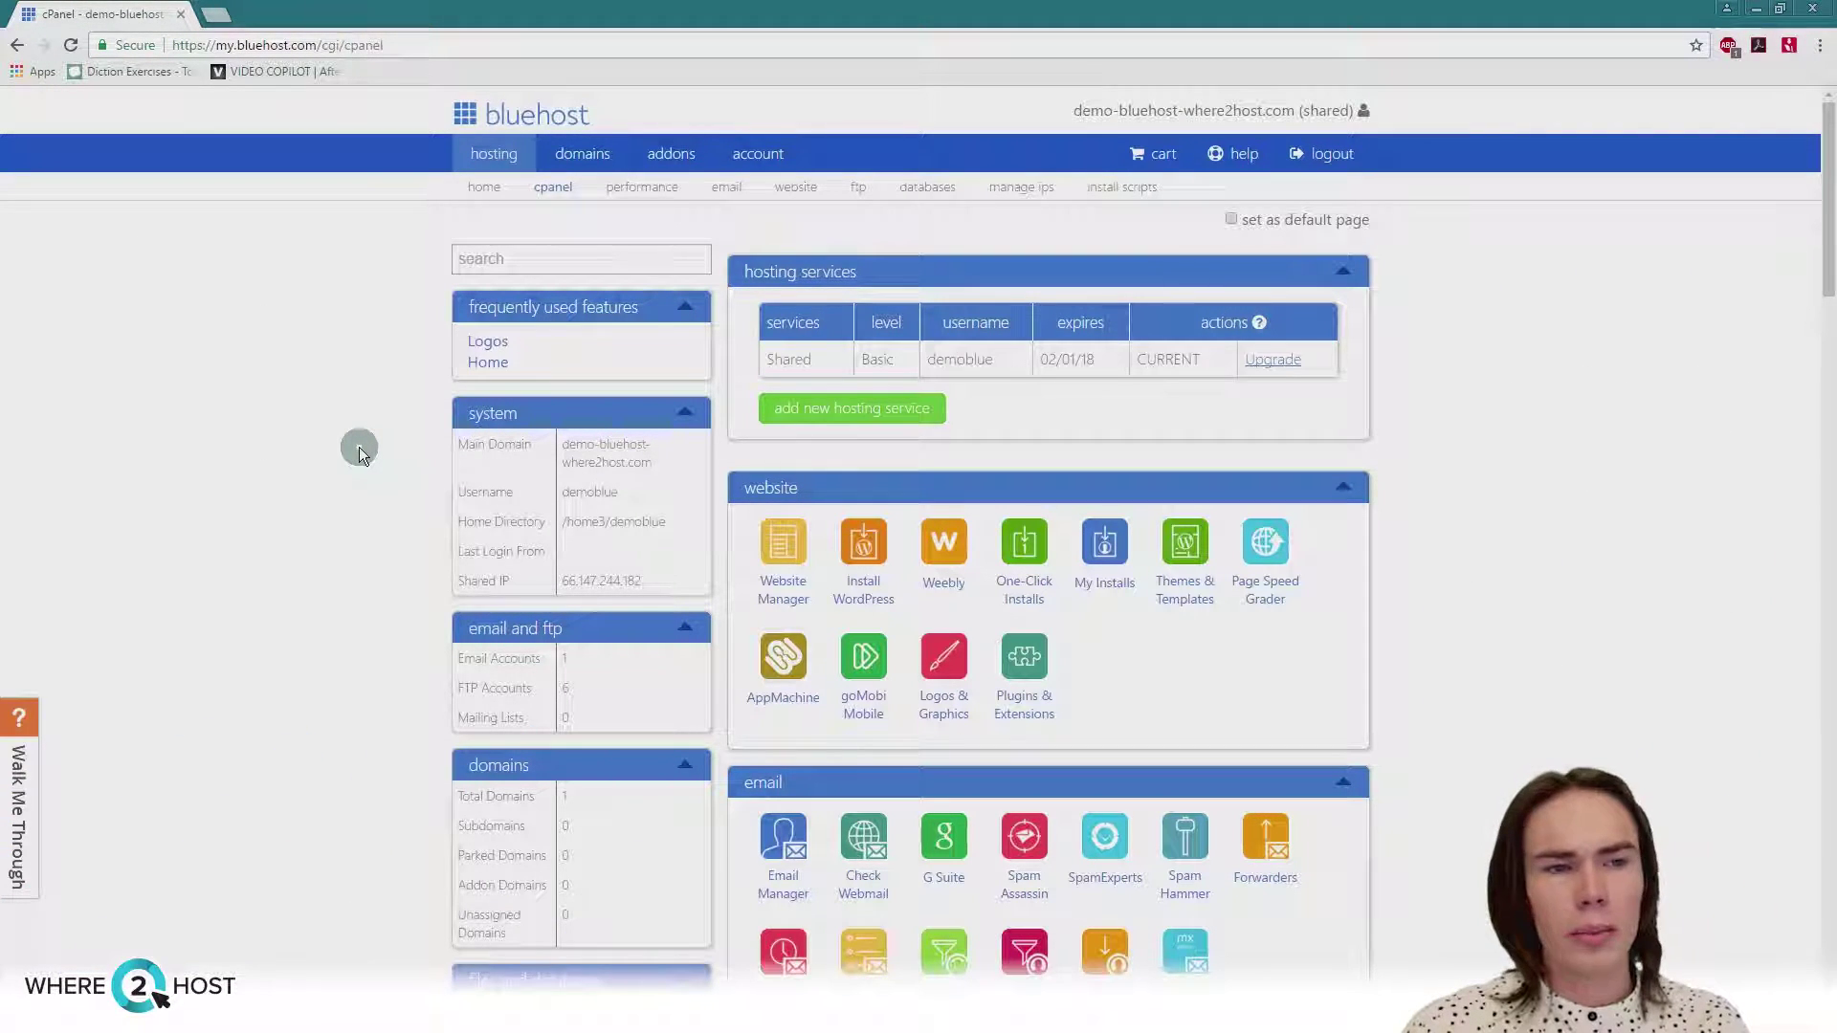
{"action": "scroll", "coordinate": [359, 446], "scroll_direction": "down", "scroll_amount": 2}
{"action": "scroll", "coordinate": [358, 451], "scroll_direction": "up", "scroll_amount": 2}
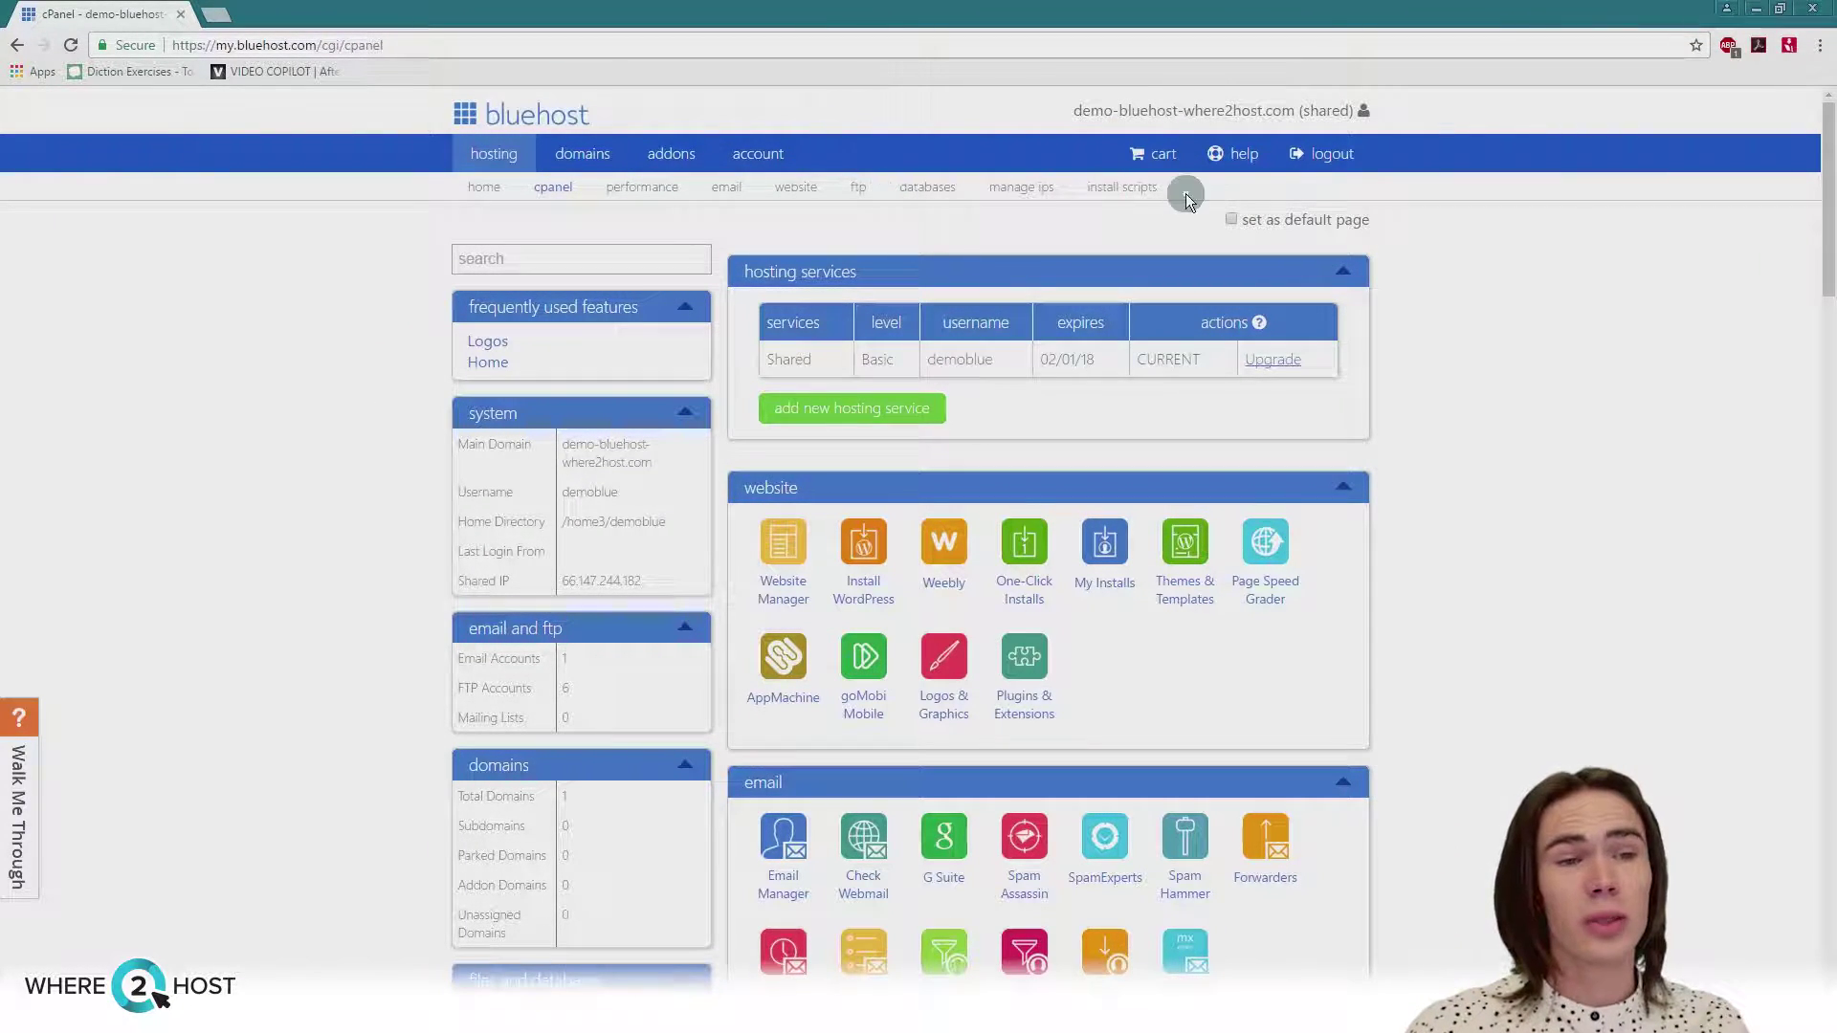
{"action": "left_click", "coordinate": [1238, 218]}
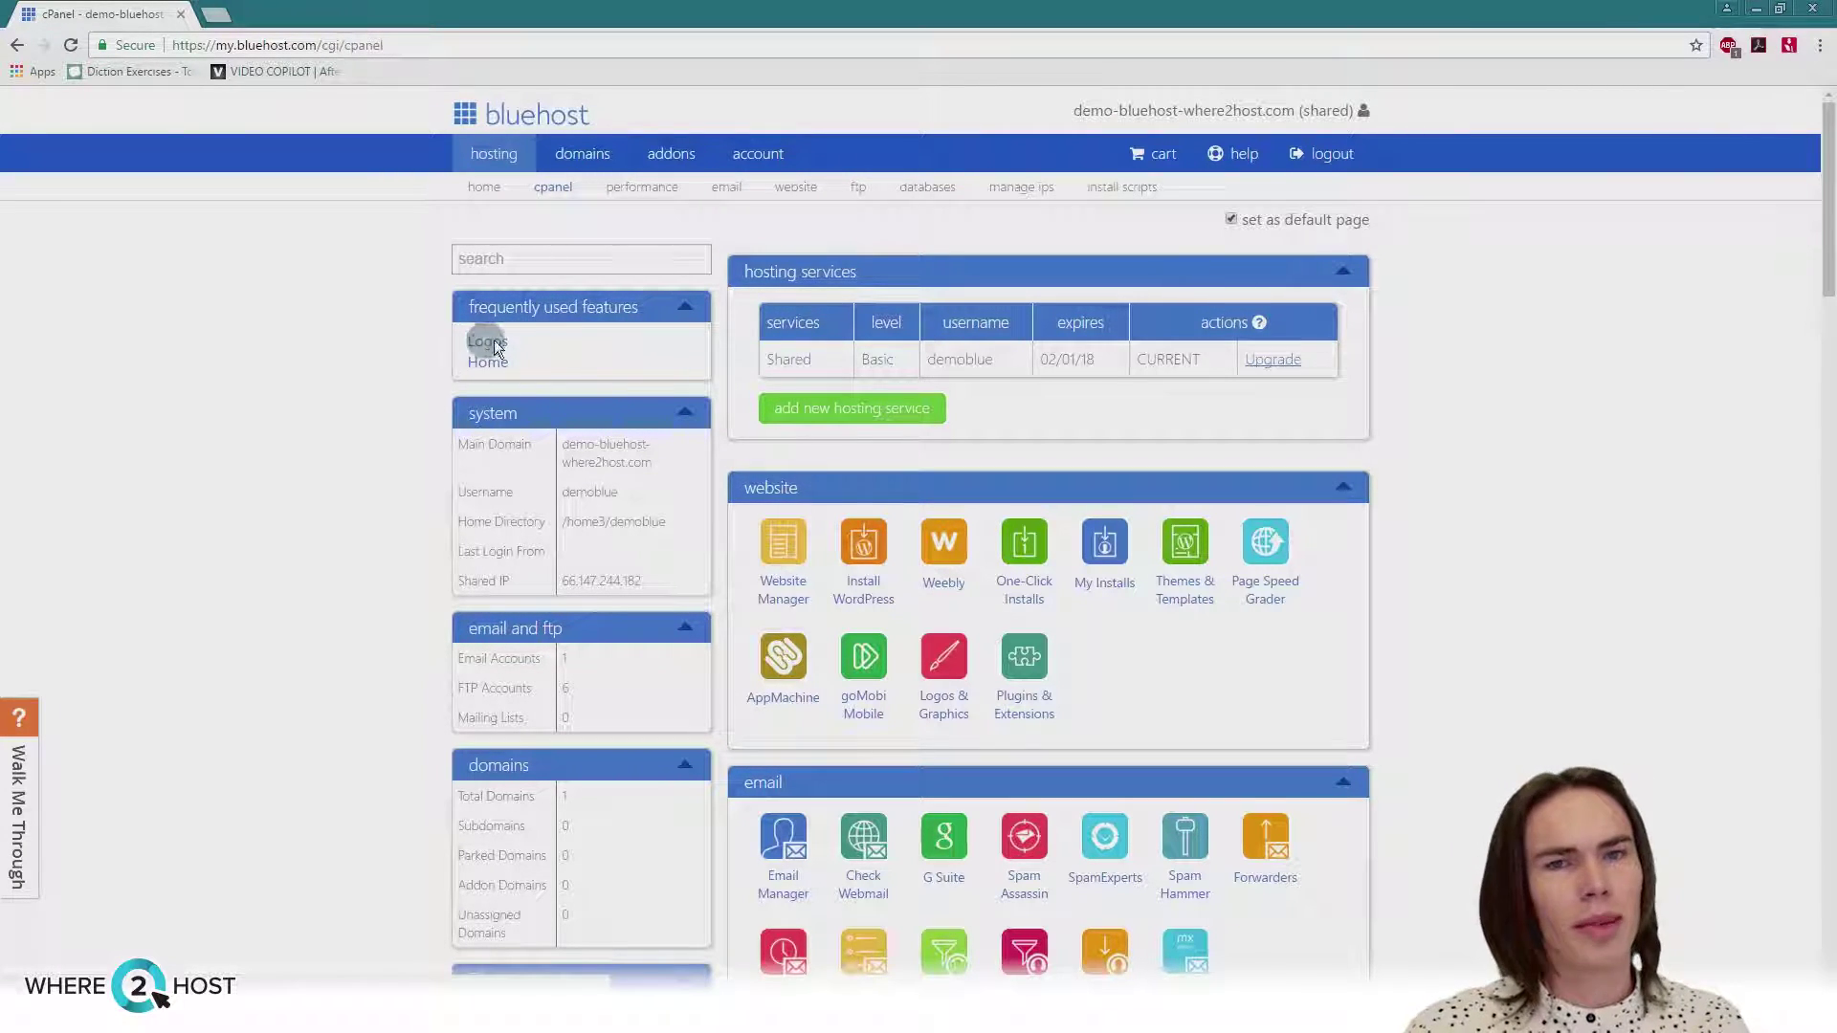
{"action": "left_click", "coordinate": [1022, 581]}
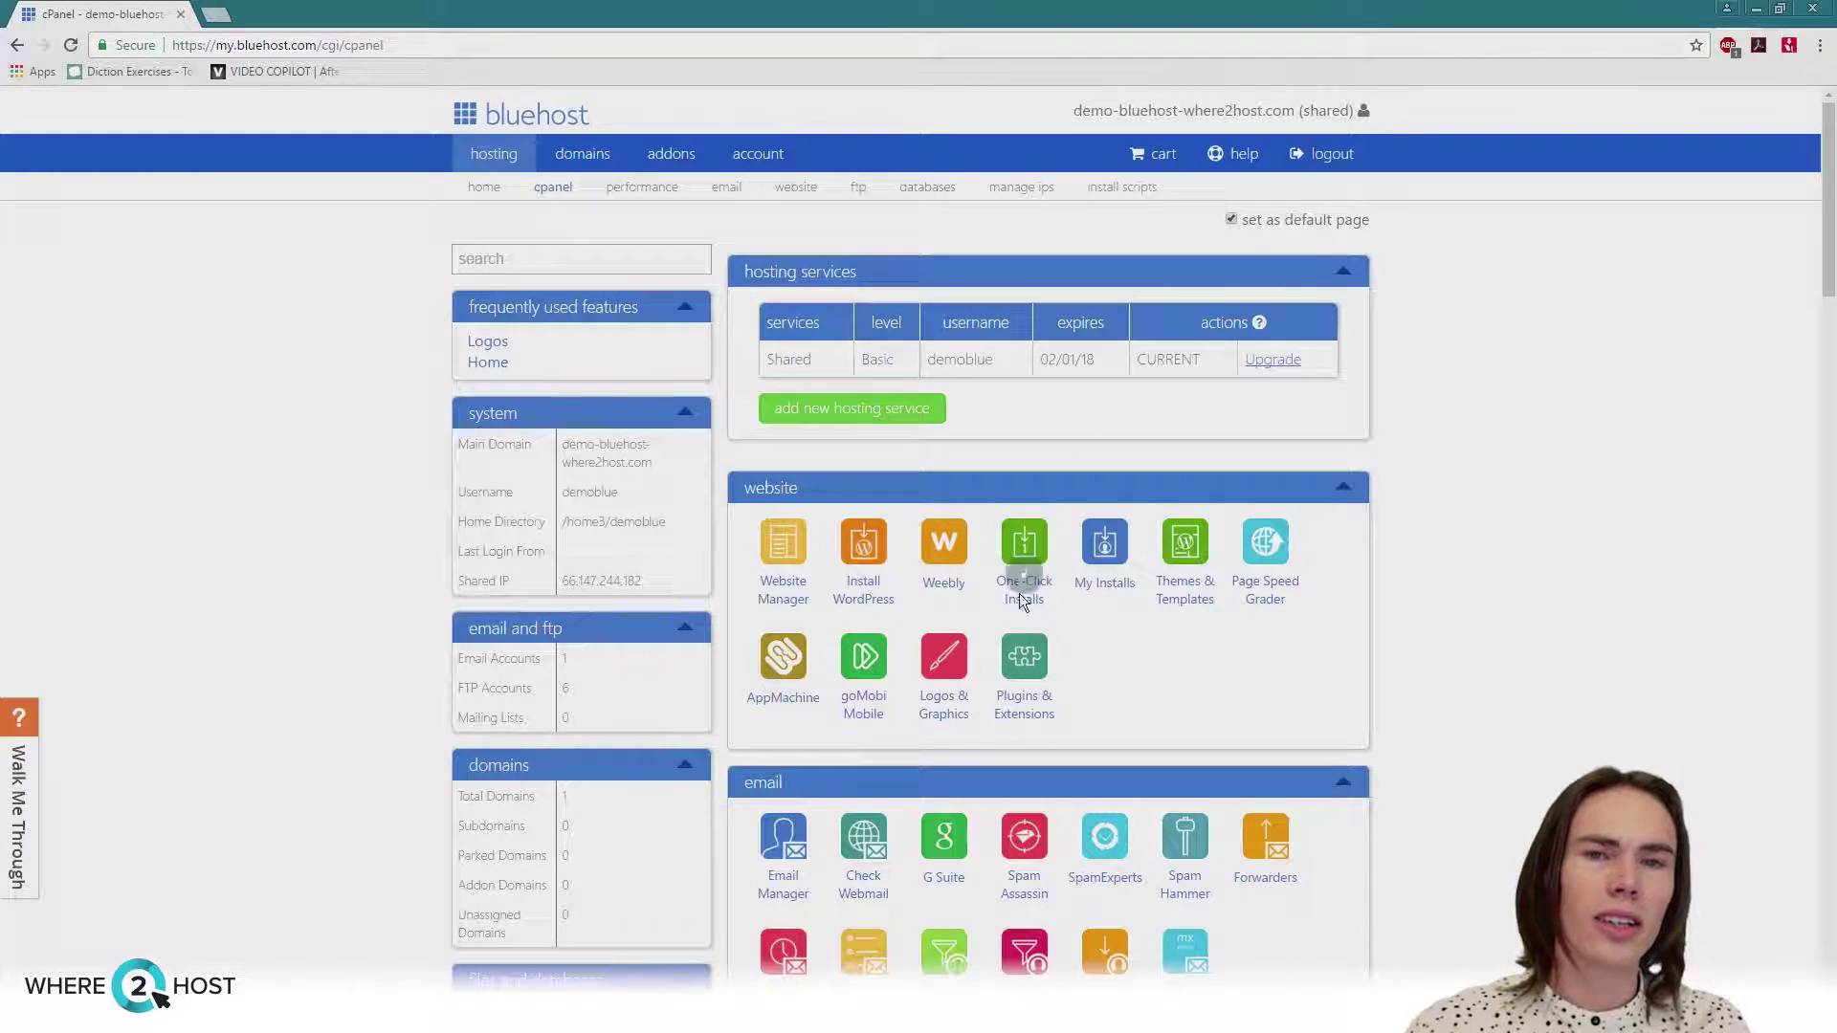
{"action": "left_click", "coordinate": [200, 488]}
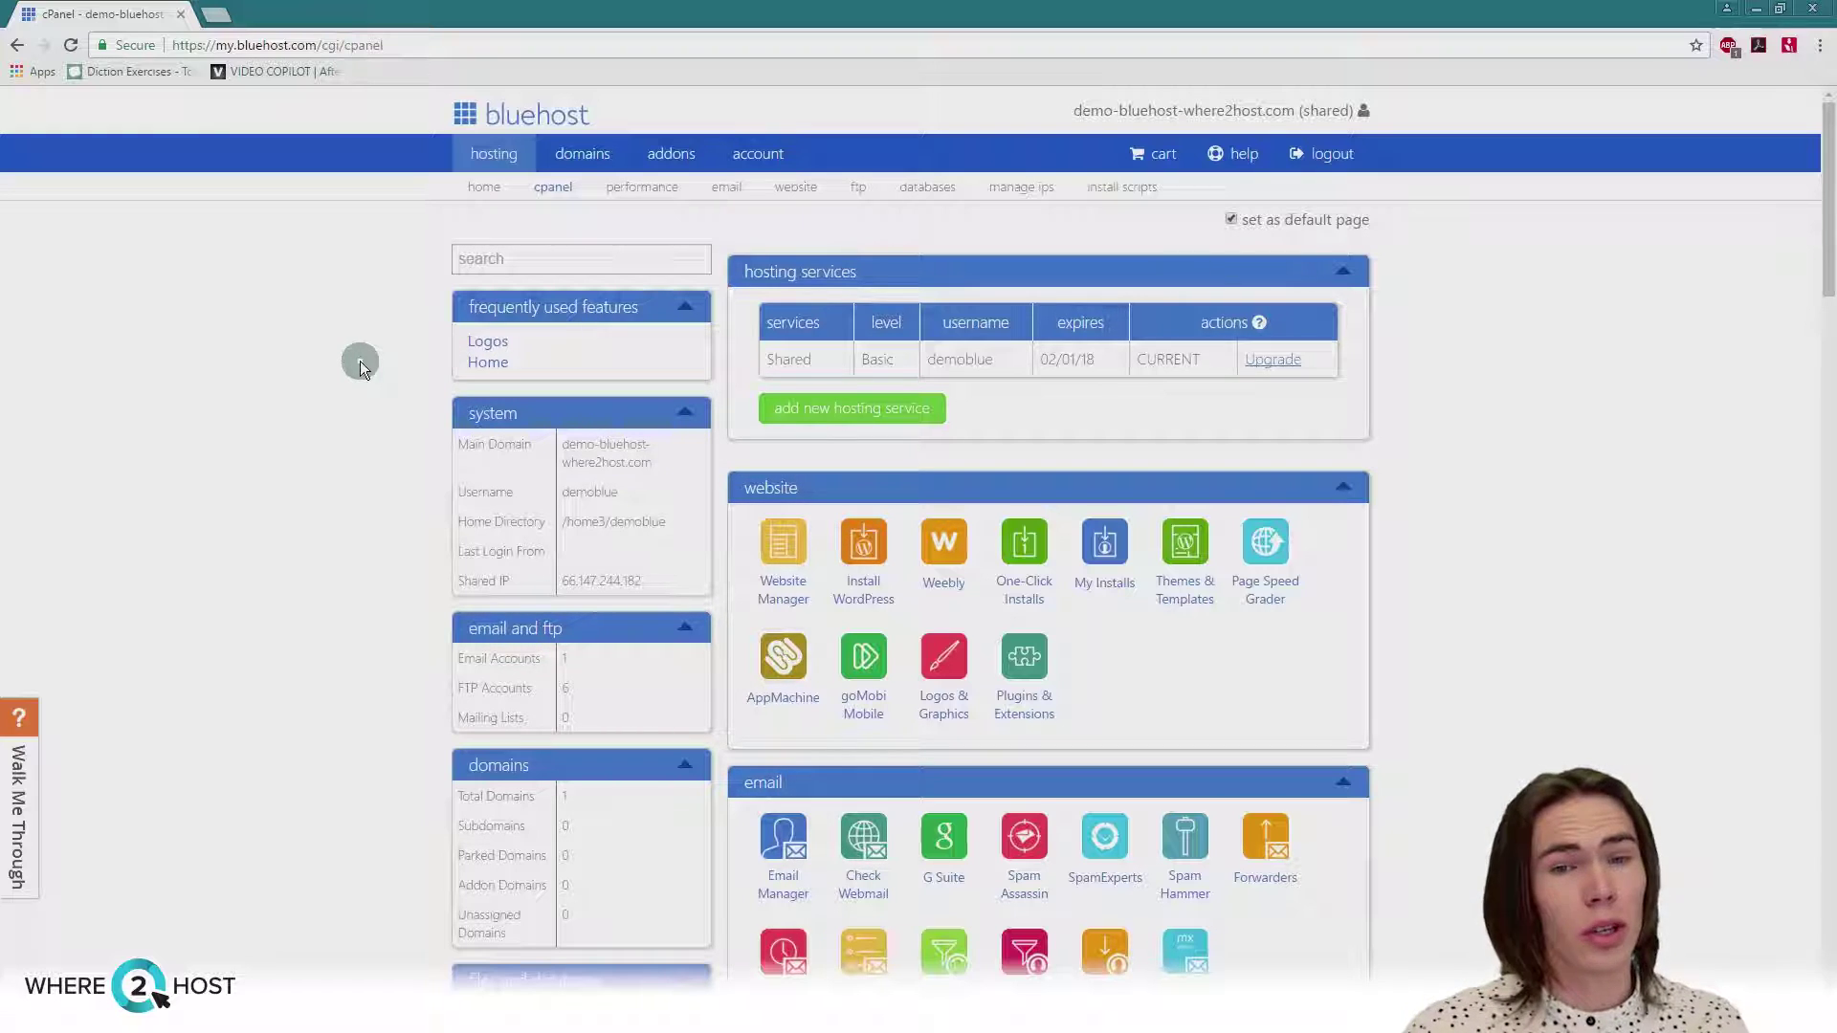
Collapse cPanel's system, email and ftp, domains, files and databases, and versions information sections
{"action": "scroll", "coordinate": [359, 360], "scroll_direction": "down", "scroll_amount": 2}
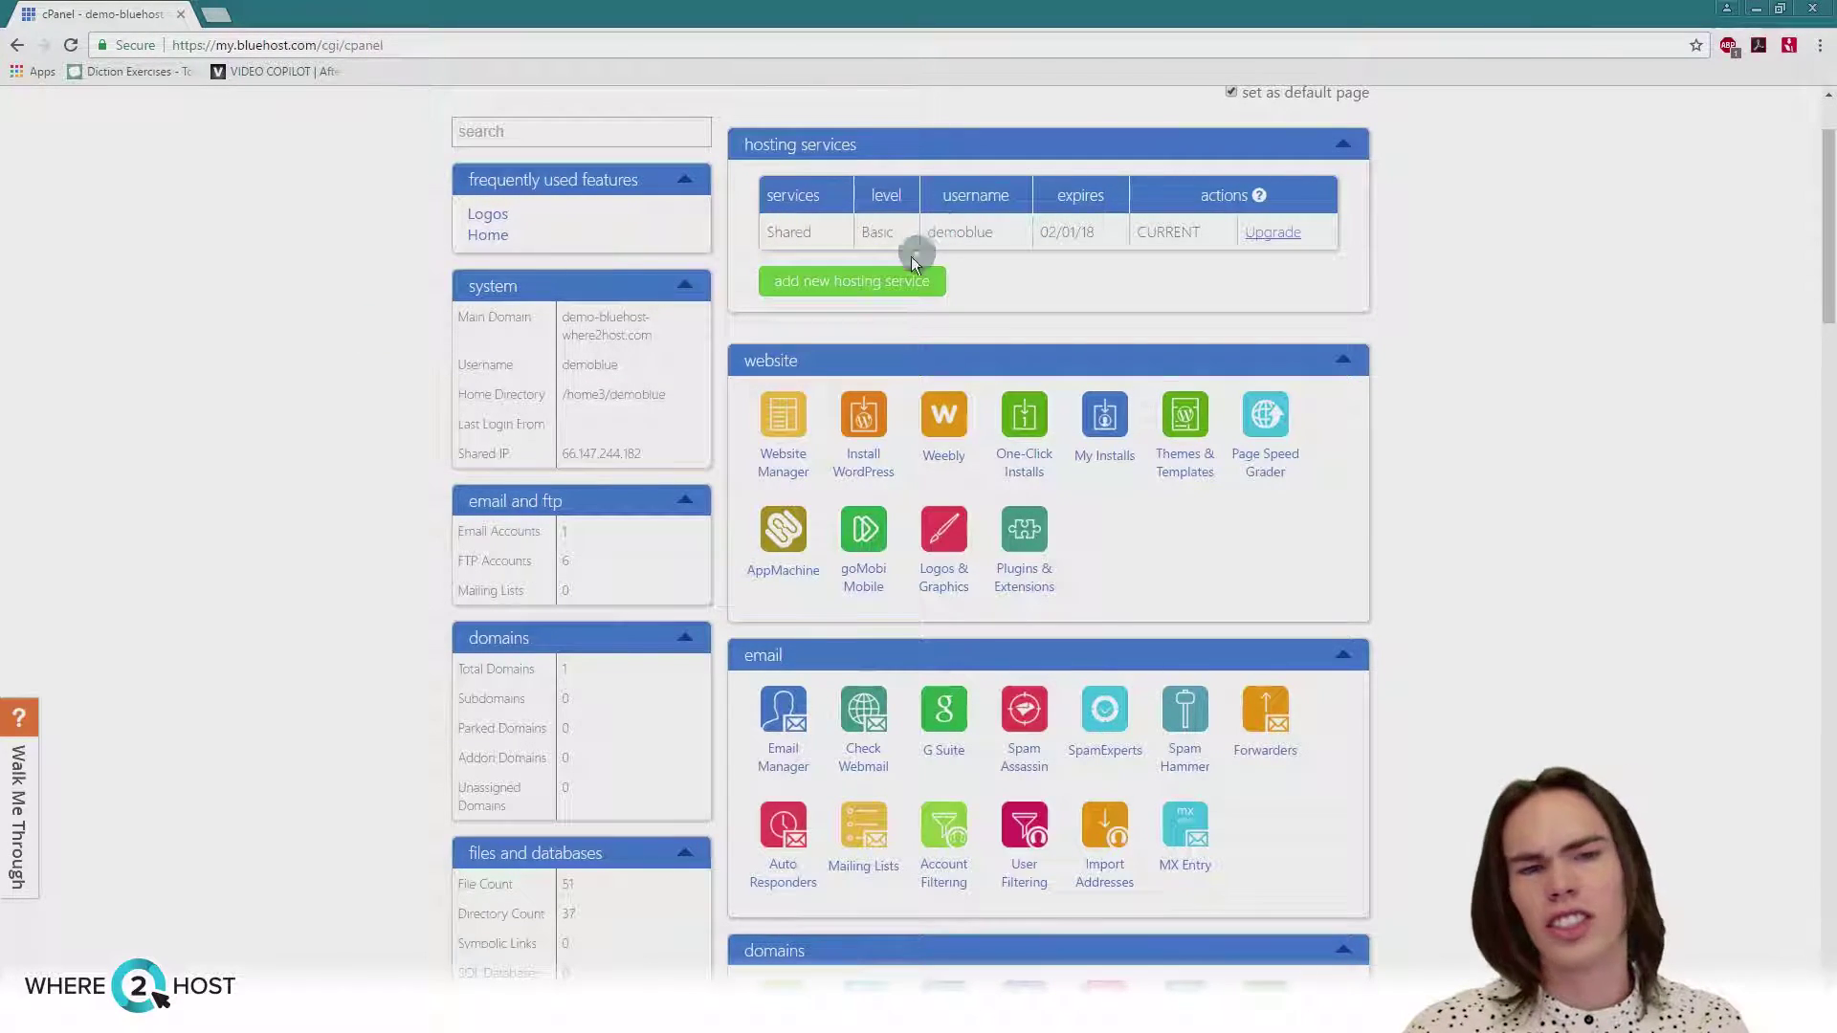
{"action": "left_click", "coordinate": [681, 289]}
{"action": "left_click", "coordinate": [683, 289]}
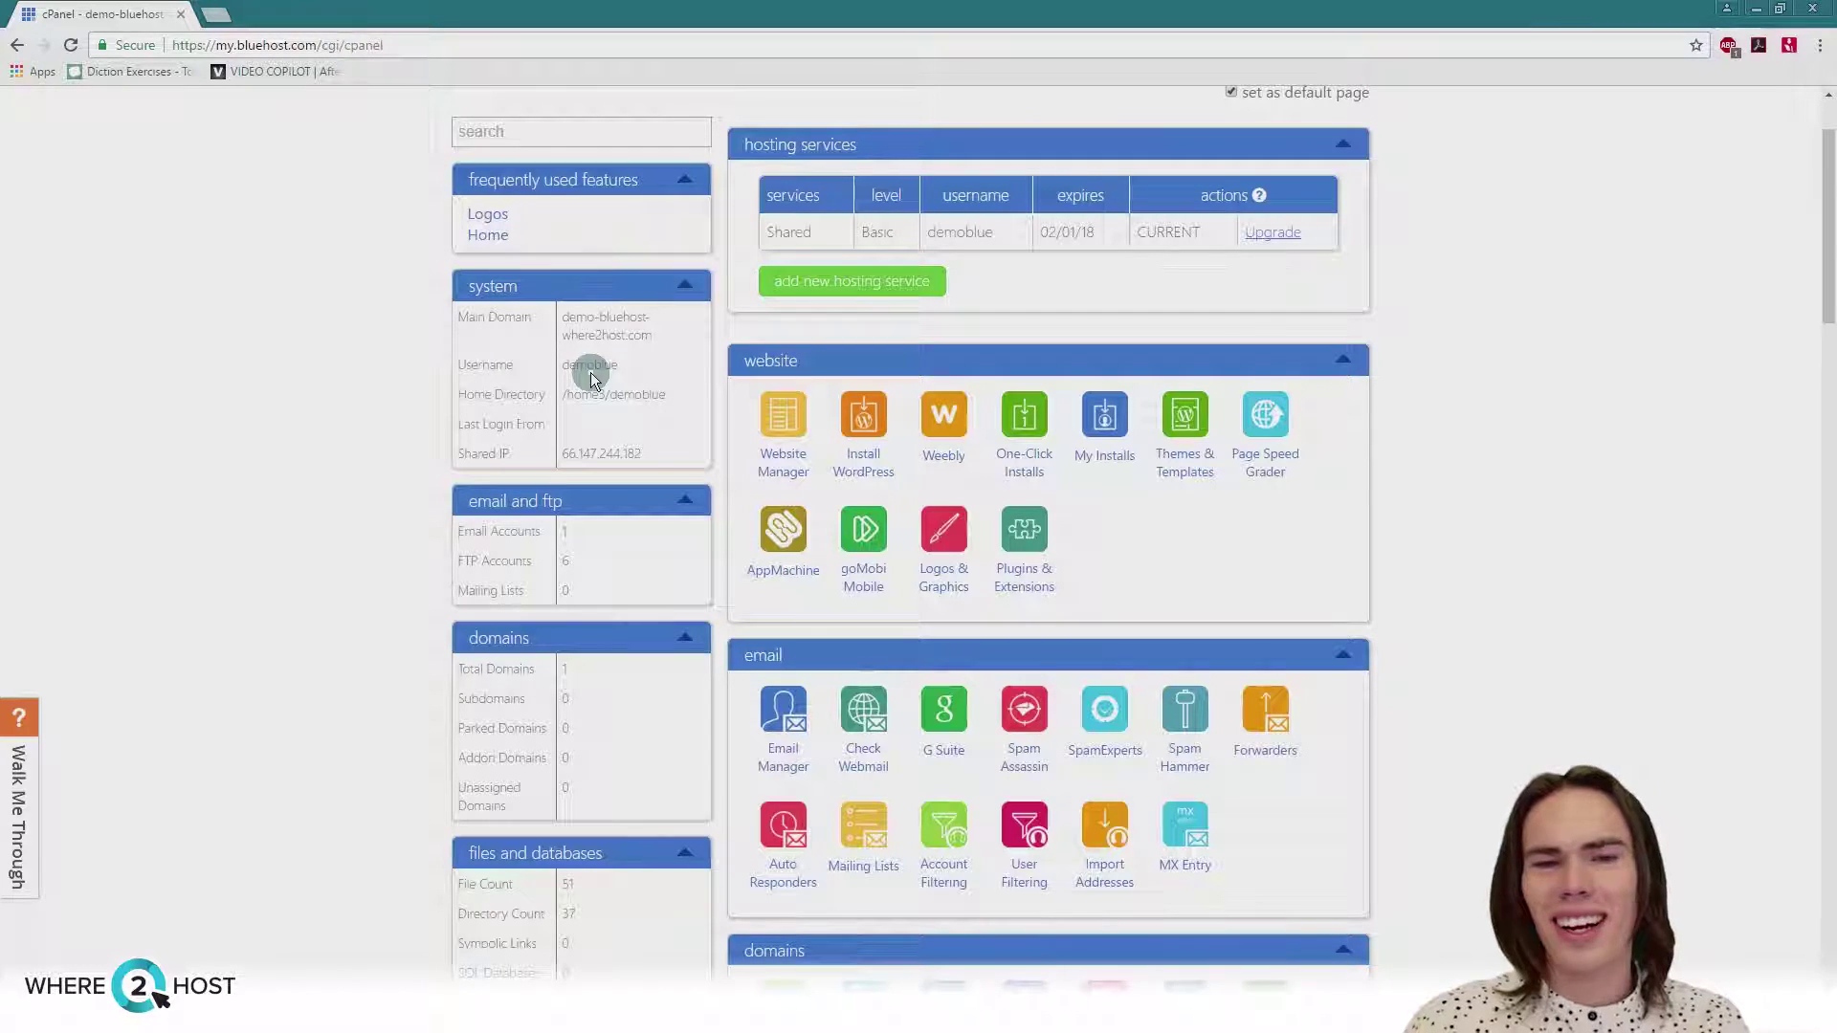
{"action": "left_click", "coordinate": [686, 287]}
{"action": "left_click", "coordinate": [680, 346]}
{"action": "left_click", "coordinate": [670, 381]}
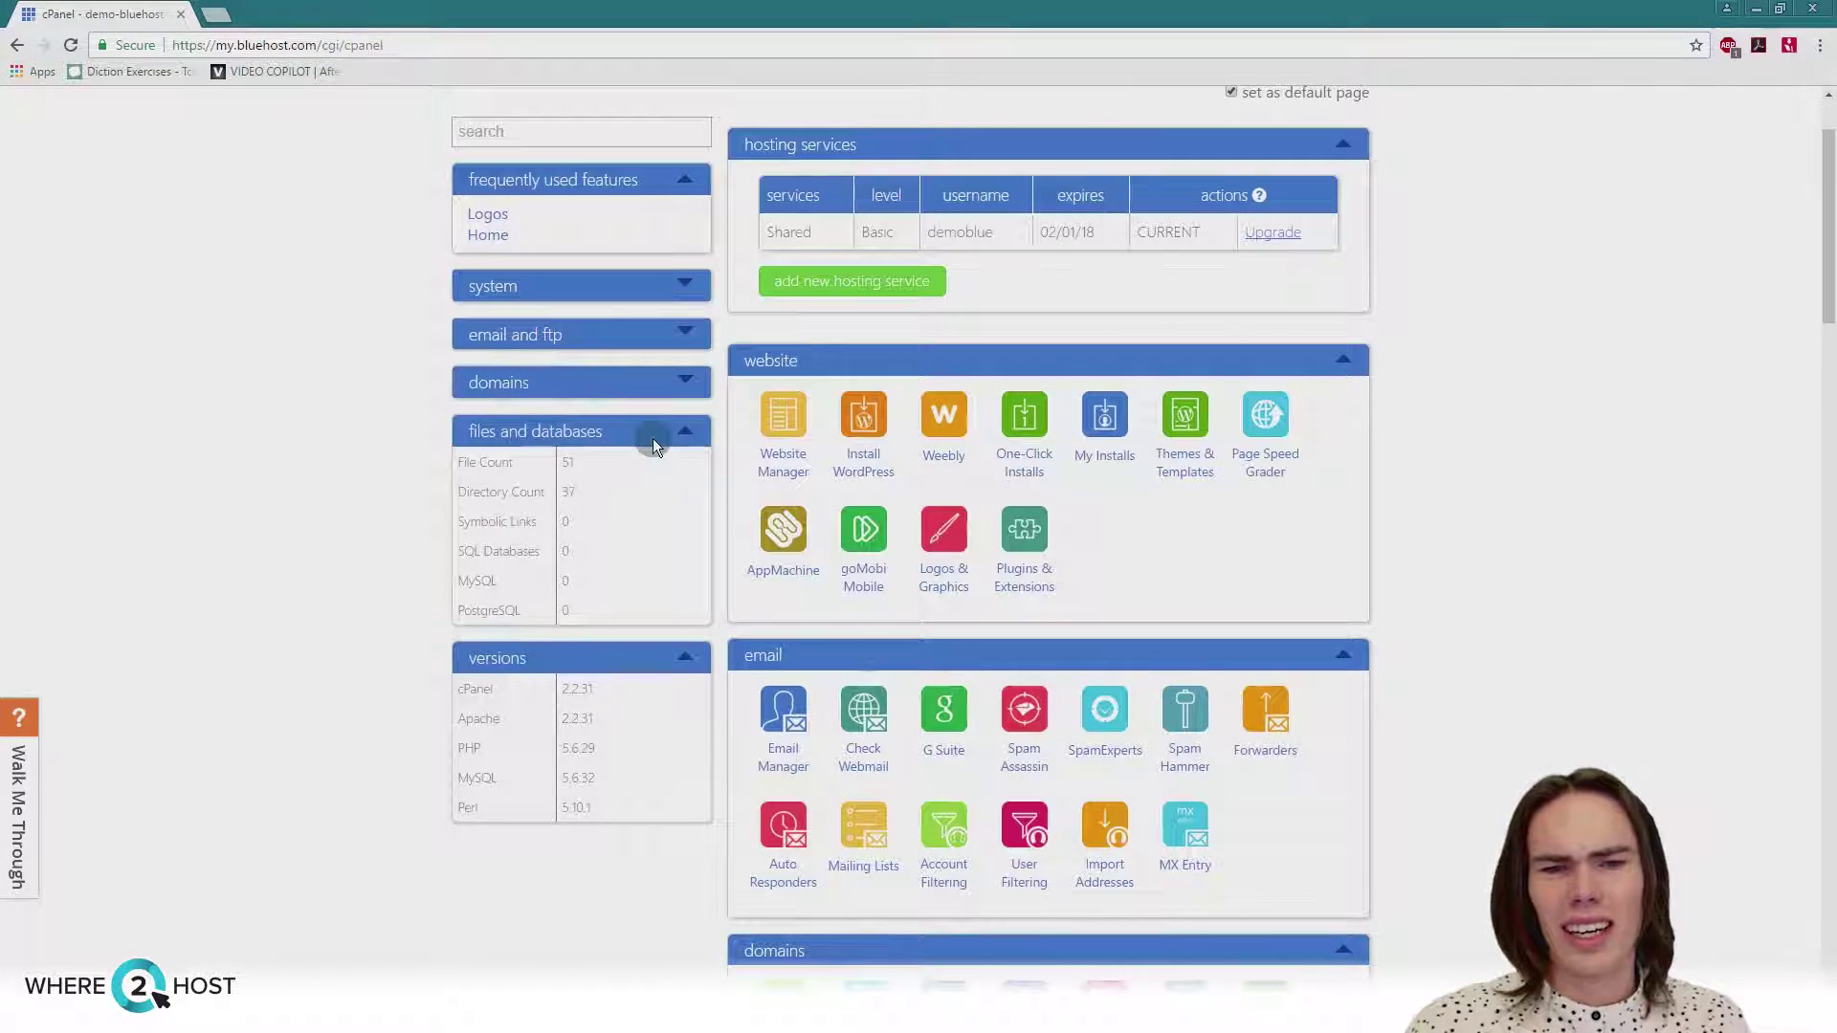
{"action": "left_click", "coordinate": [655, 433]}
{"action": "left_click", "coordinate": [657, 484]}
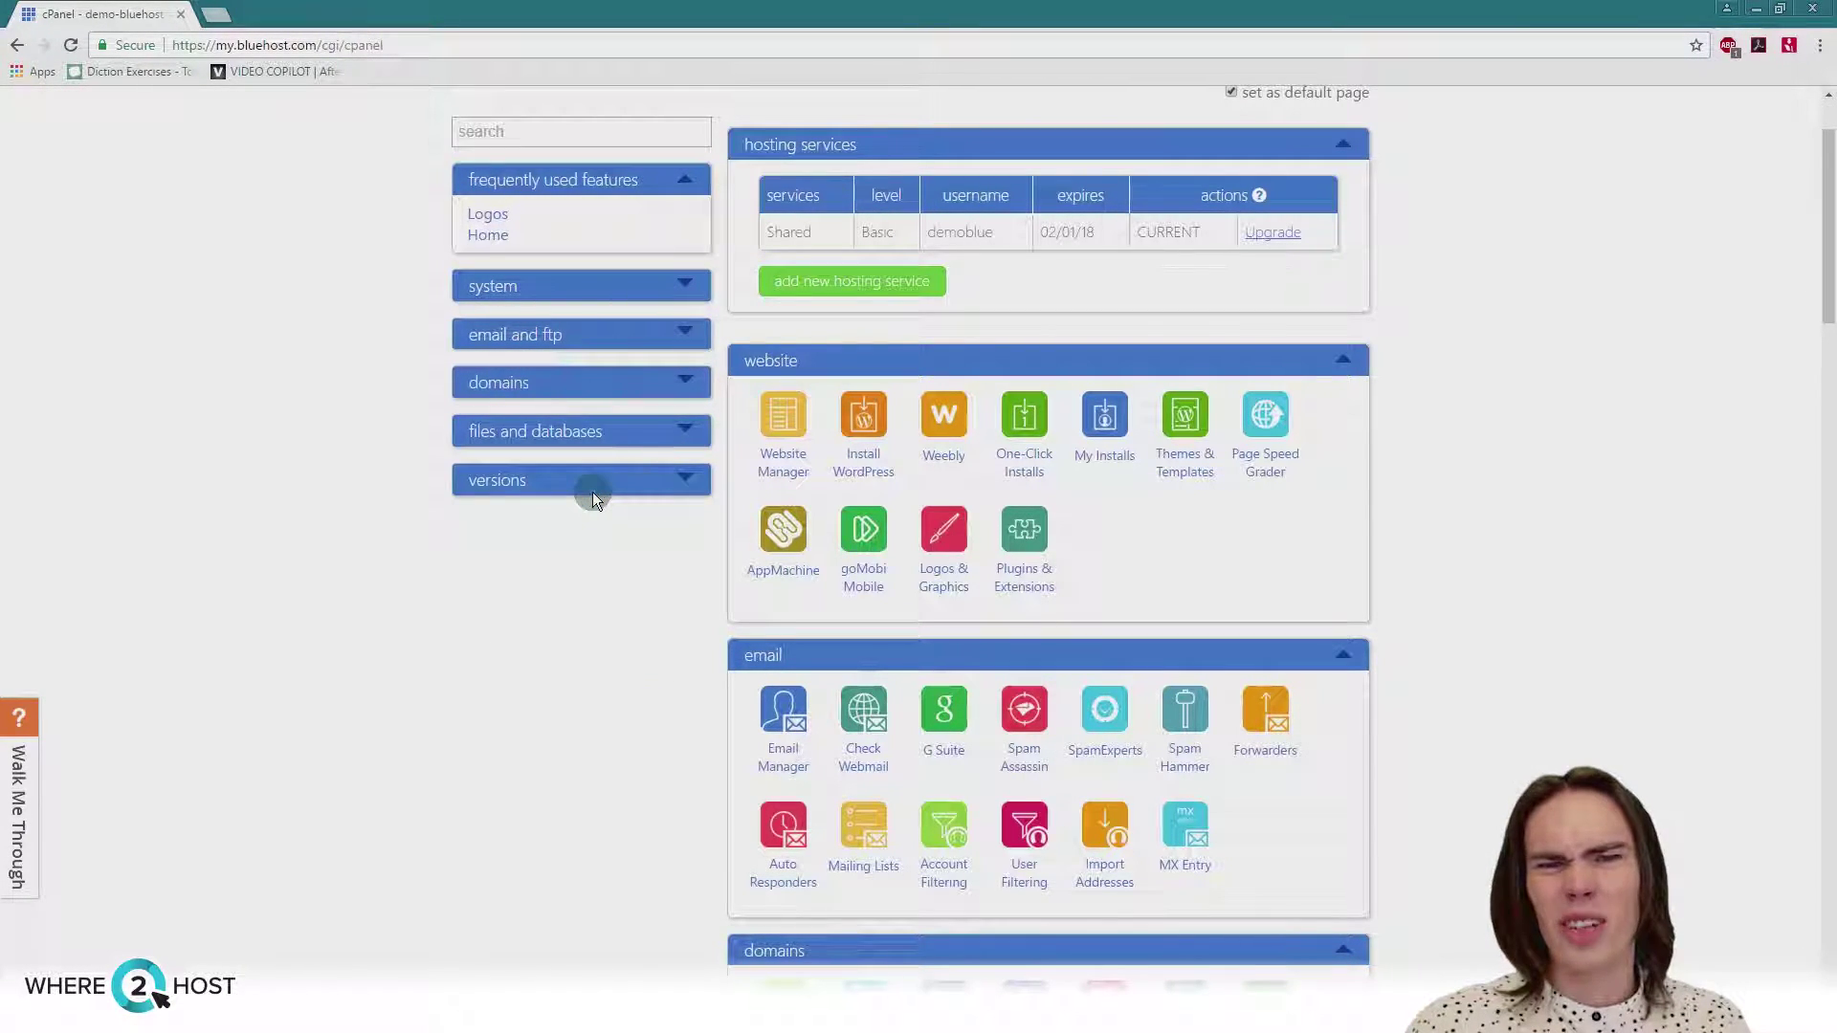
Expand cPanel's system, email and ftp, domains, files and databases, and versions information sections again
{"action": "scroll", "coordinate": [593, 497], "scroll_direction": "up", "scroll_amount": 2}
{"action": "scroll", "coordinate": [548, 559], "scroll_direction": "down", "scroll_amount": 4}
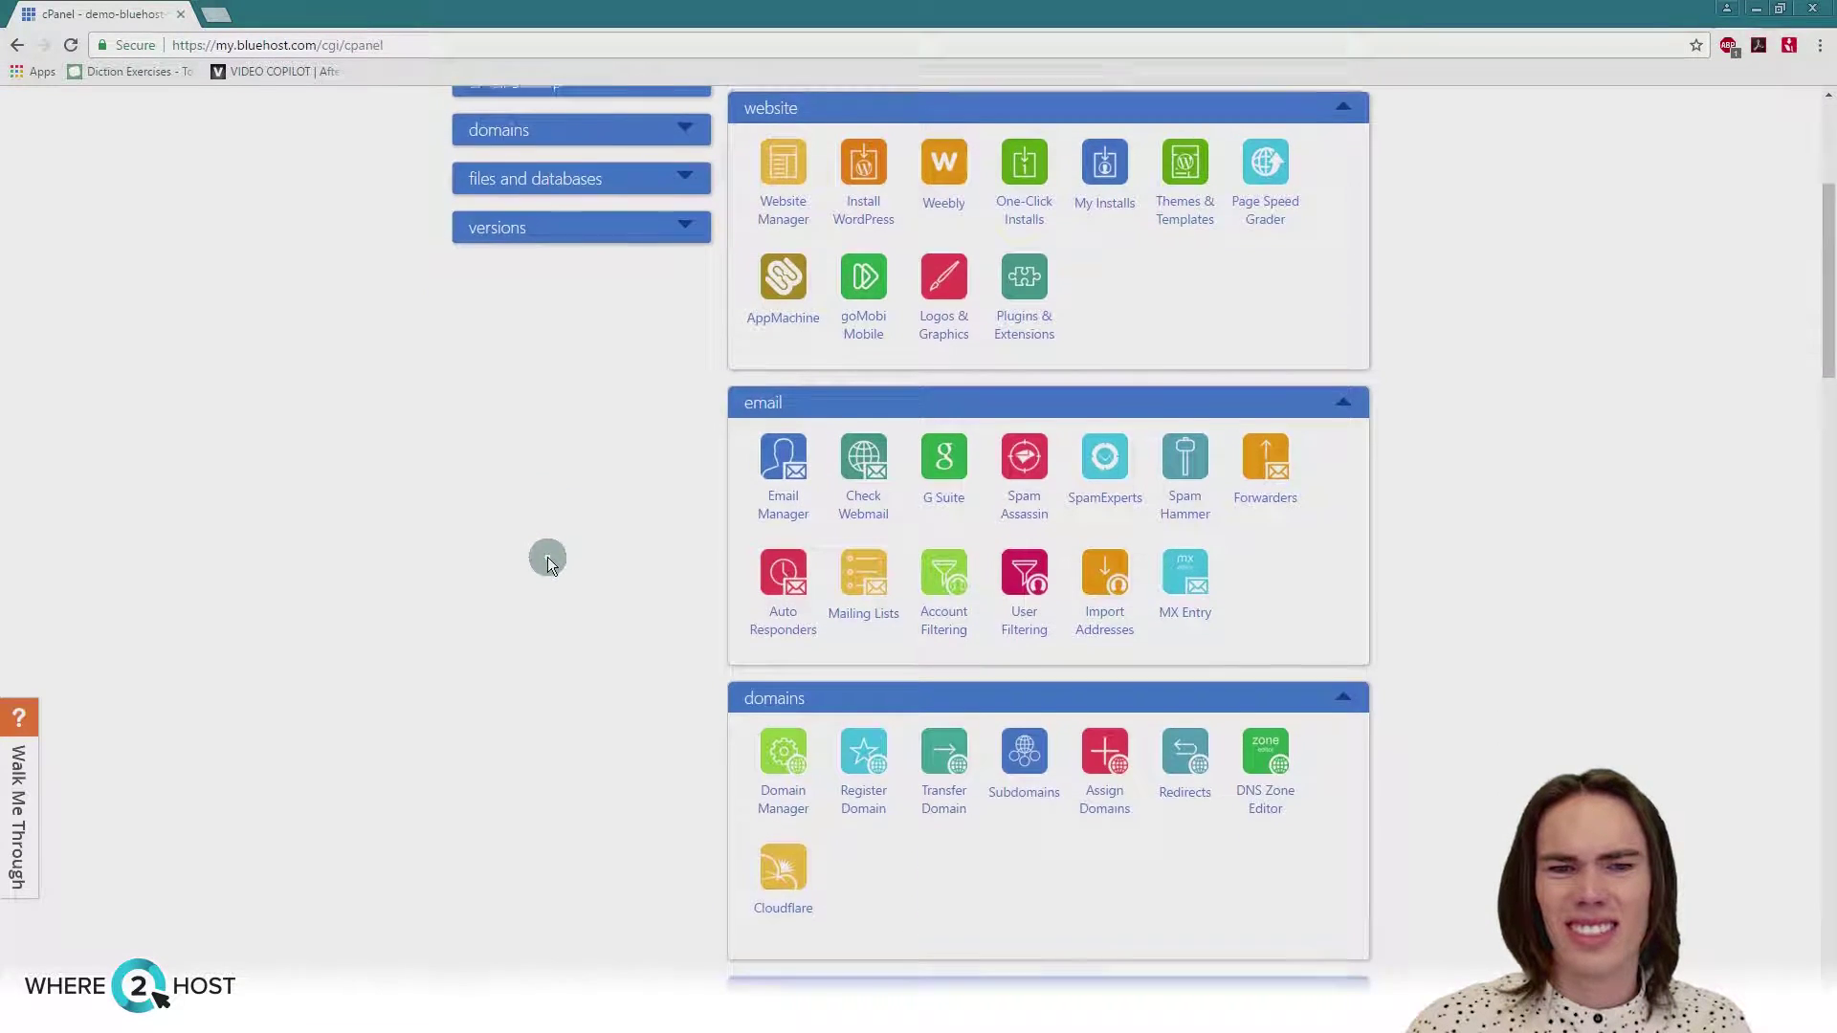
{"action": "scroll", "coordinate": [559, 546], "scroll_direction": "up", "scroll_amount": 4}
{"action": "left_click", "coordinate": [683, 308]}
{"action": "left_click", "coordinate": [667, 352]}
{"action": "left_click", "coordinate": [686, 412]}
{"action": "left_click", "coordinate": [668, 632]}
{"action": "left_click", "coordinate": [672, 742]}
{"action": "scroll", "coordinate": [533, 488], "scroll_direction": "down", "scroll_amount": 5}
{"action": "left_click", "coordinate": [533, 478]}
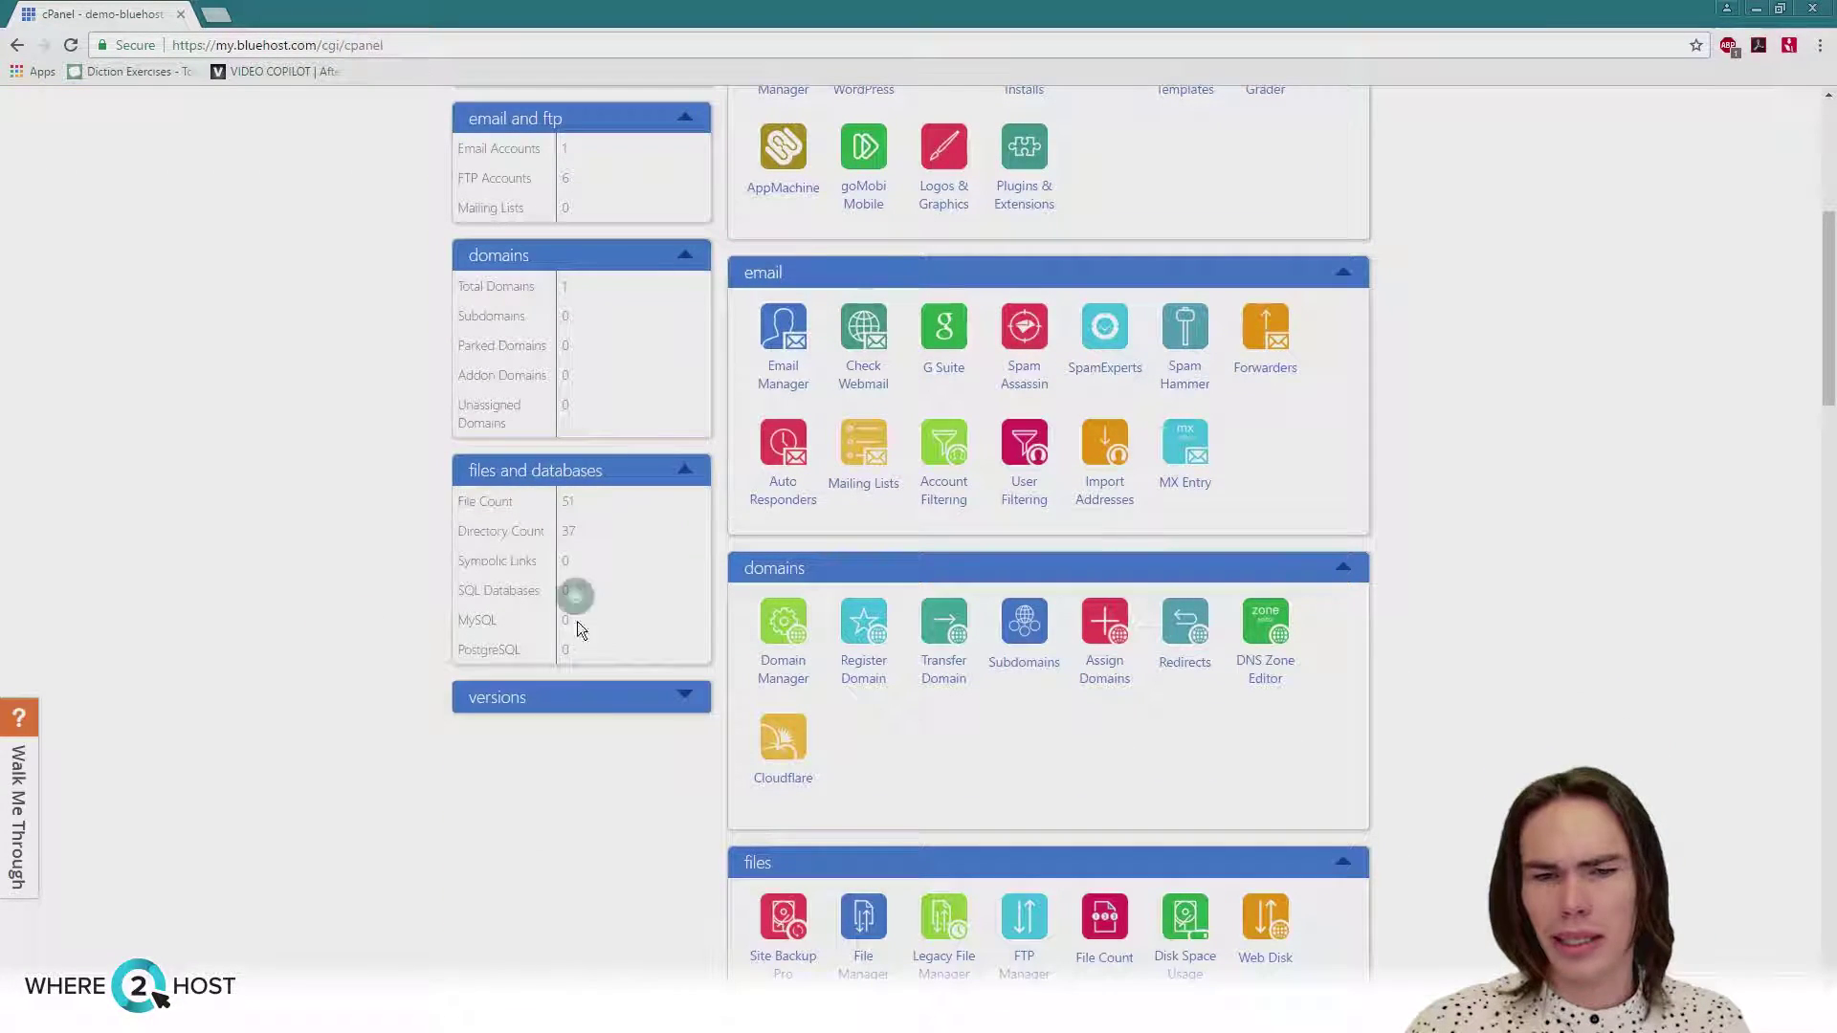
{"action": "left_click", "coordinate": [562, 700]}
{"action": "scroll", "coordinate": [383, 613], "scroll_direction": "up", "scroll_amount": 5}
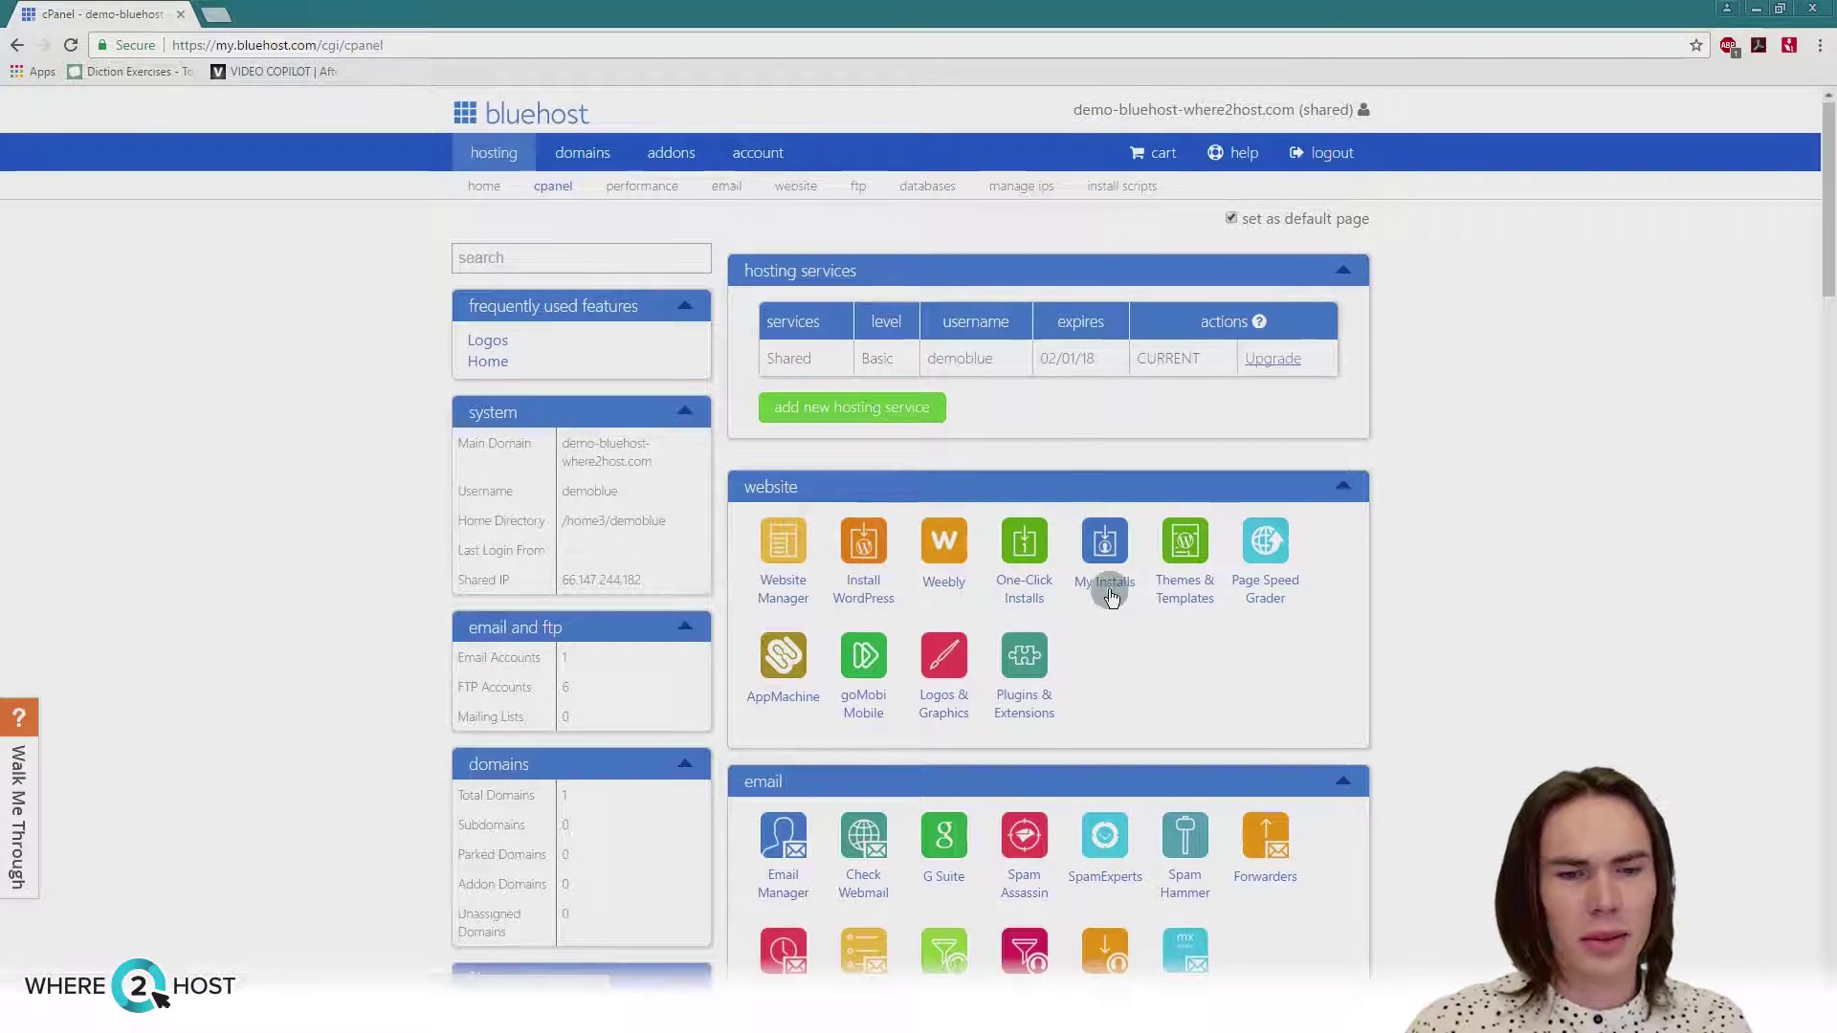
Look through all of cPanel's tool sections, from website and email down to partners and preferences
{"action": "scroll", "coordinate": [1107, 574], "scroll_direction": "down", "scroll_amount": 5}
{"action": "scroll", "coordinate": [1054, 564], "scroll_direction": "down", "scroll_amount": 8}
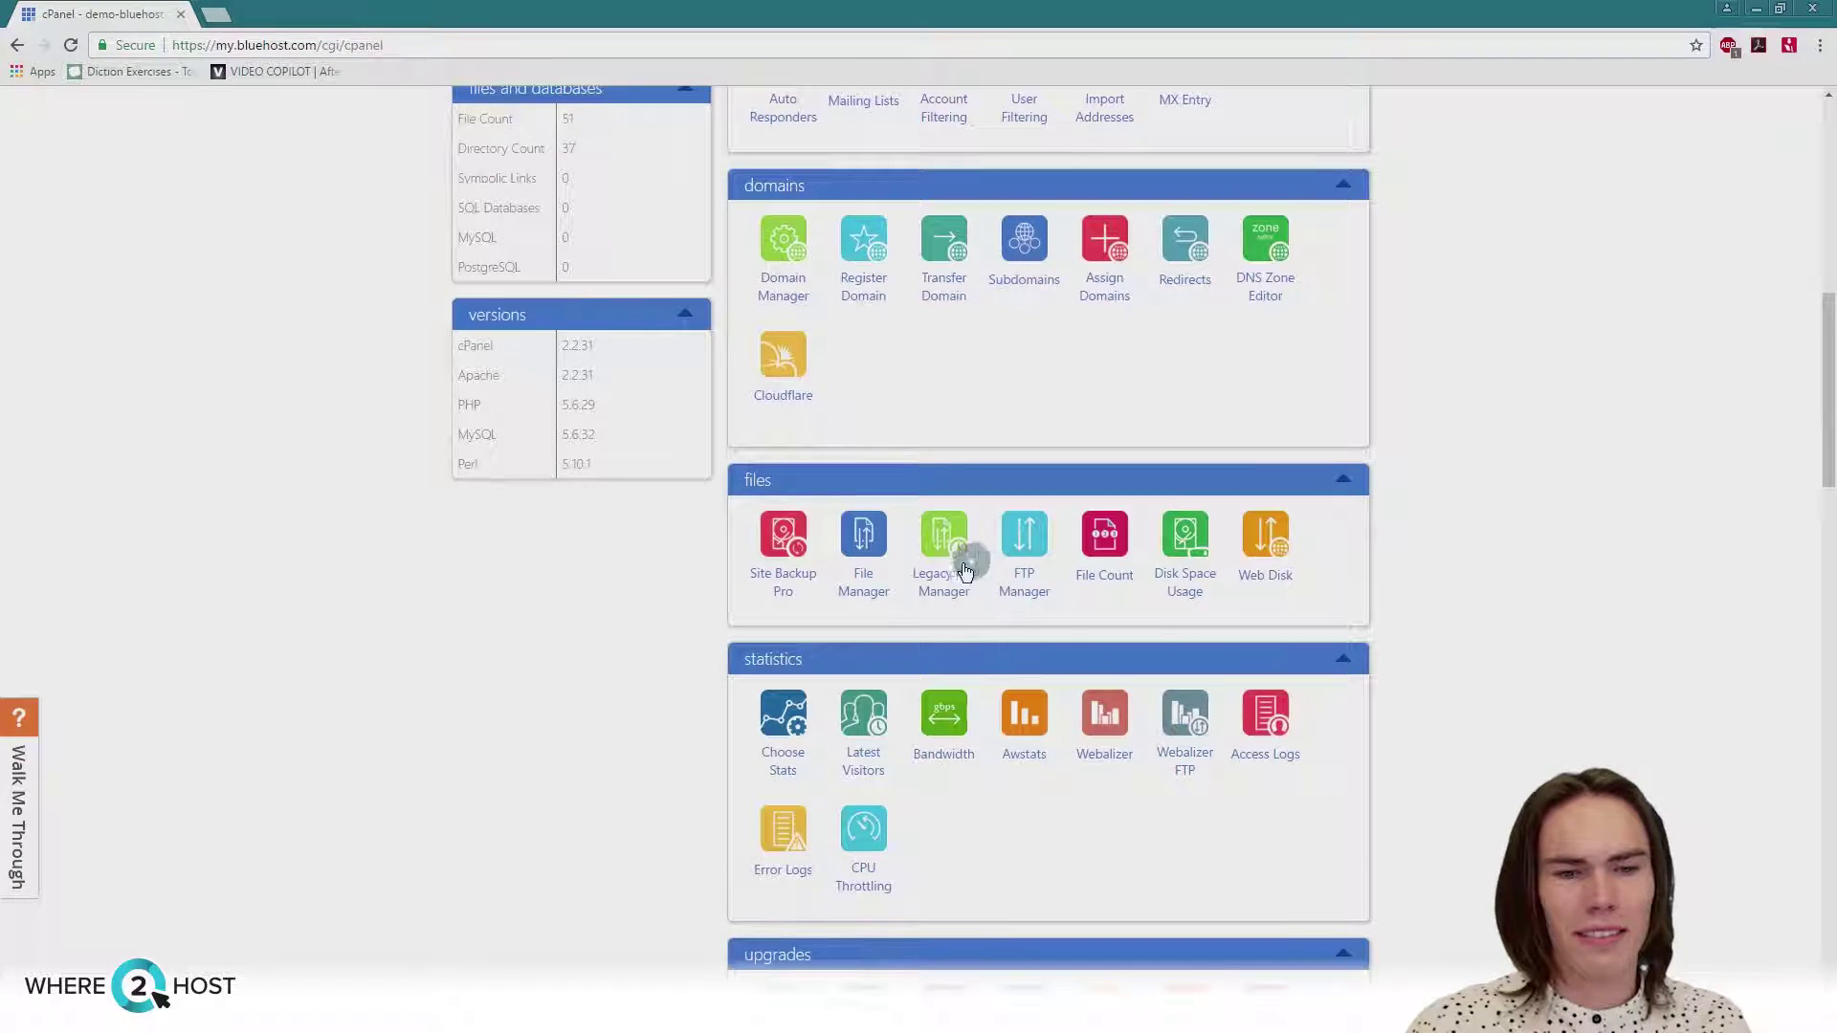
{"action": "scroll", "coordinate": [912, 650], "scroll_direction": "down", "scroll_amount": 5}
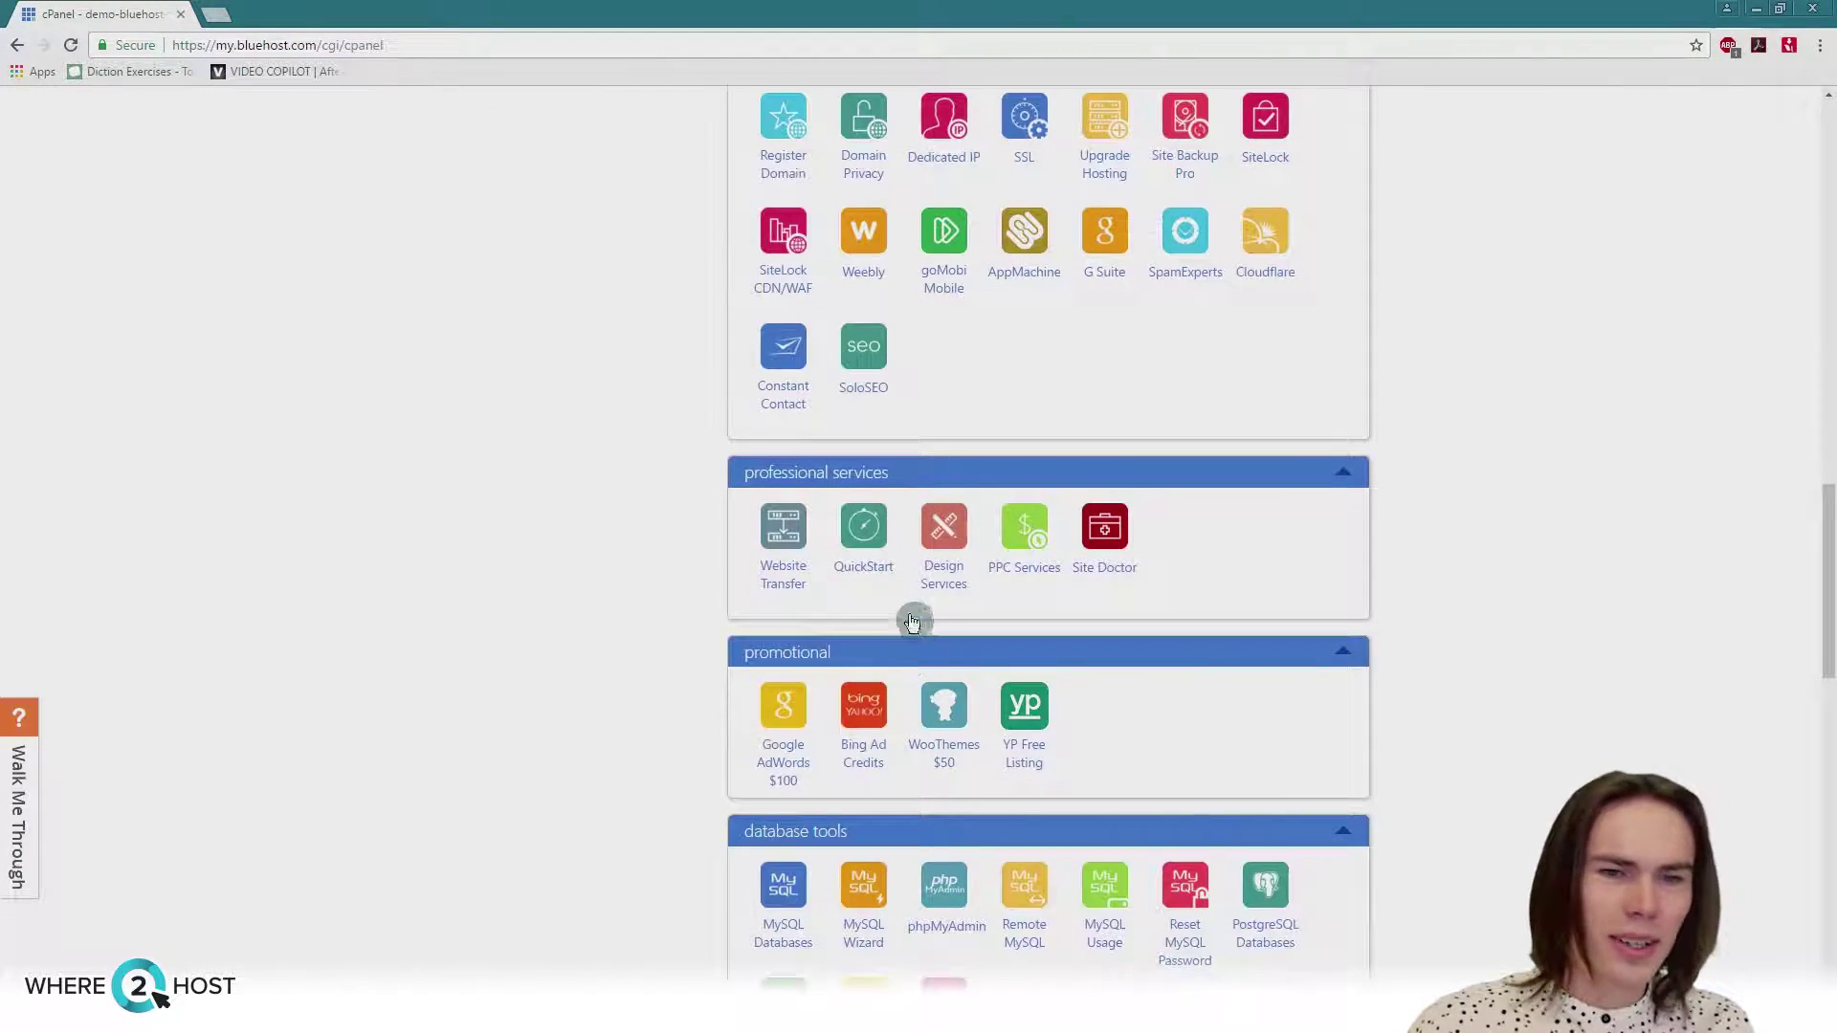
{"action": "scroll", "coordinate": [899, 588], "scroll_direction": "down", "scroll_amount": 3}
{"action": "scroll", "coordinate": [894, 478], "scroll_direction": "down", "scroll_amount": 1}
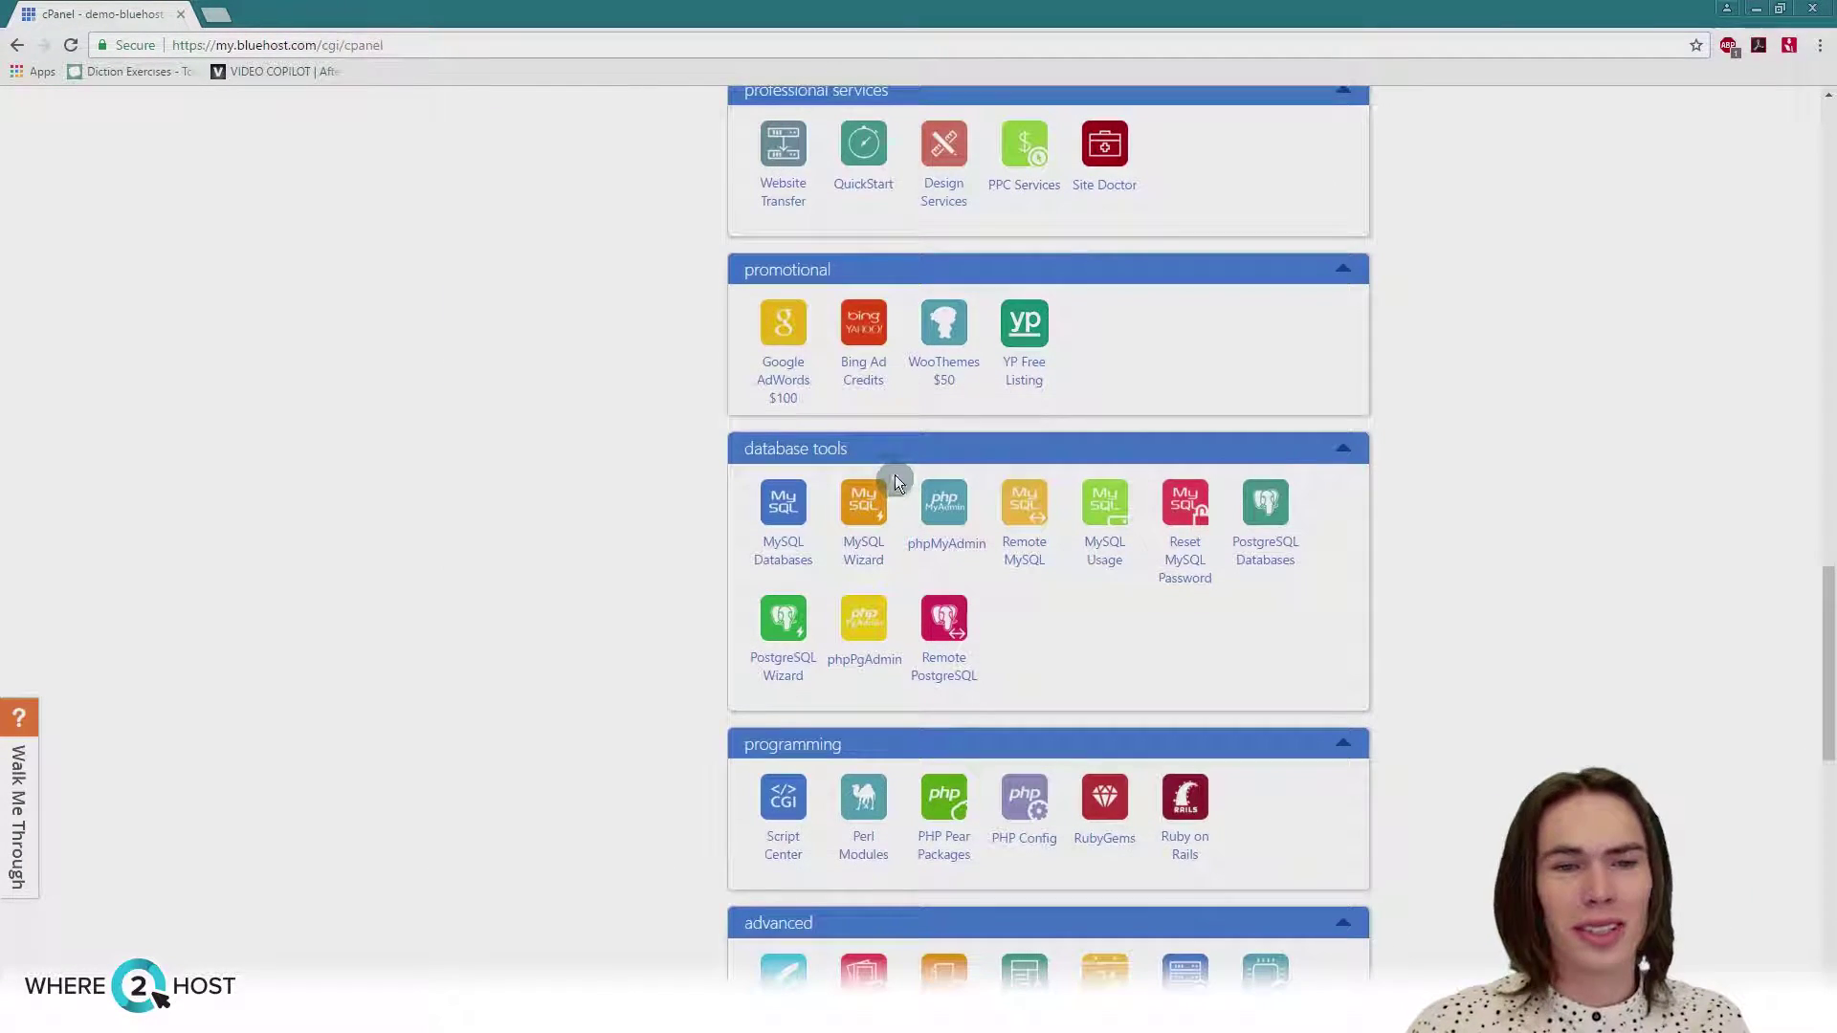
{"action": "scroll", "coordinate": [888, 474], "scroll_direction": "down", "scroll_amount": 3}
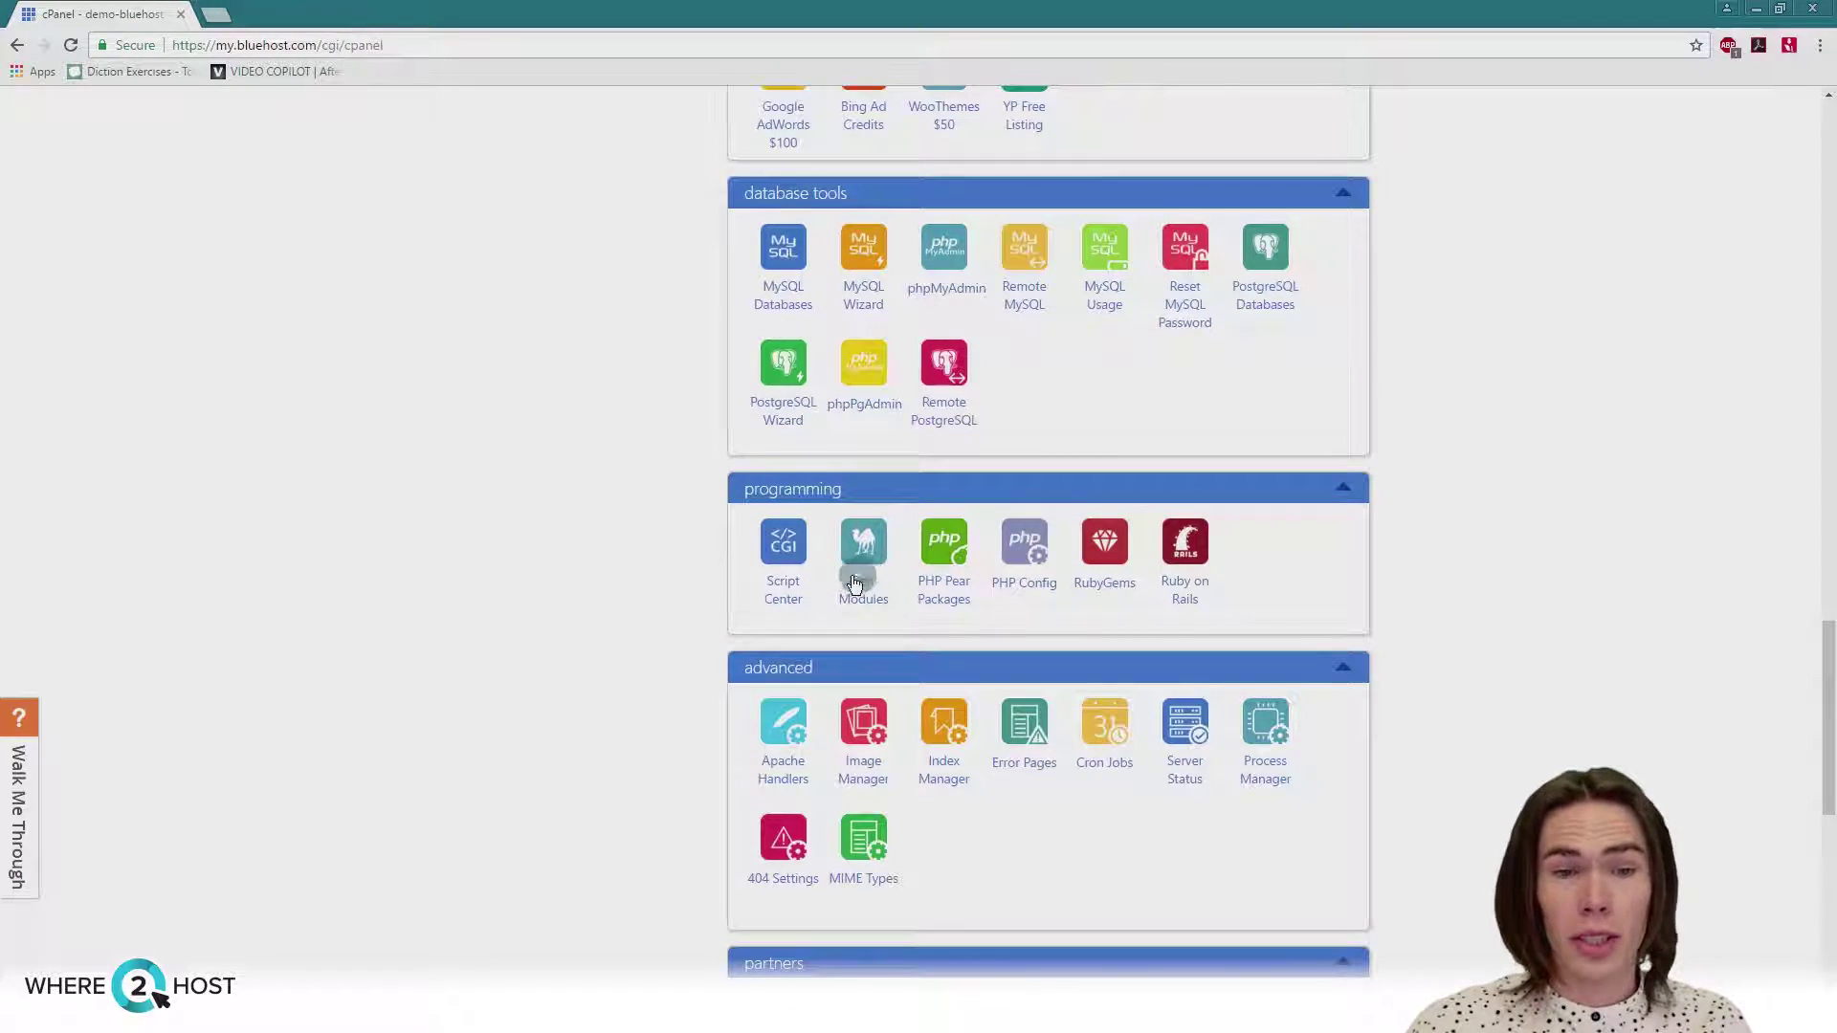
{"action": "scroll", "coordinate": [818, 572], "scroll_direction": "down", "scroll_amount": 4}
{"action": "scroll", "coordinate": [834, 478], "scroll_direction": "down", "scroll_amount": 4}
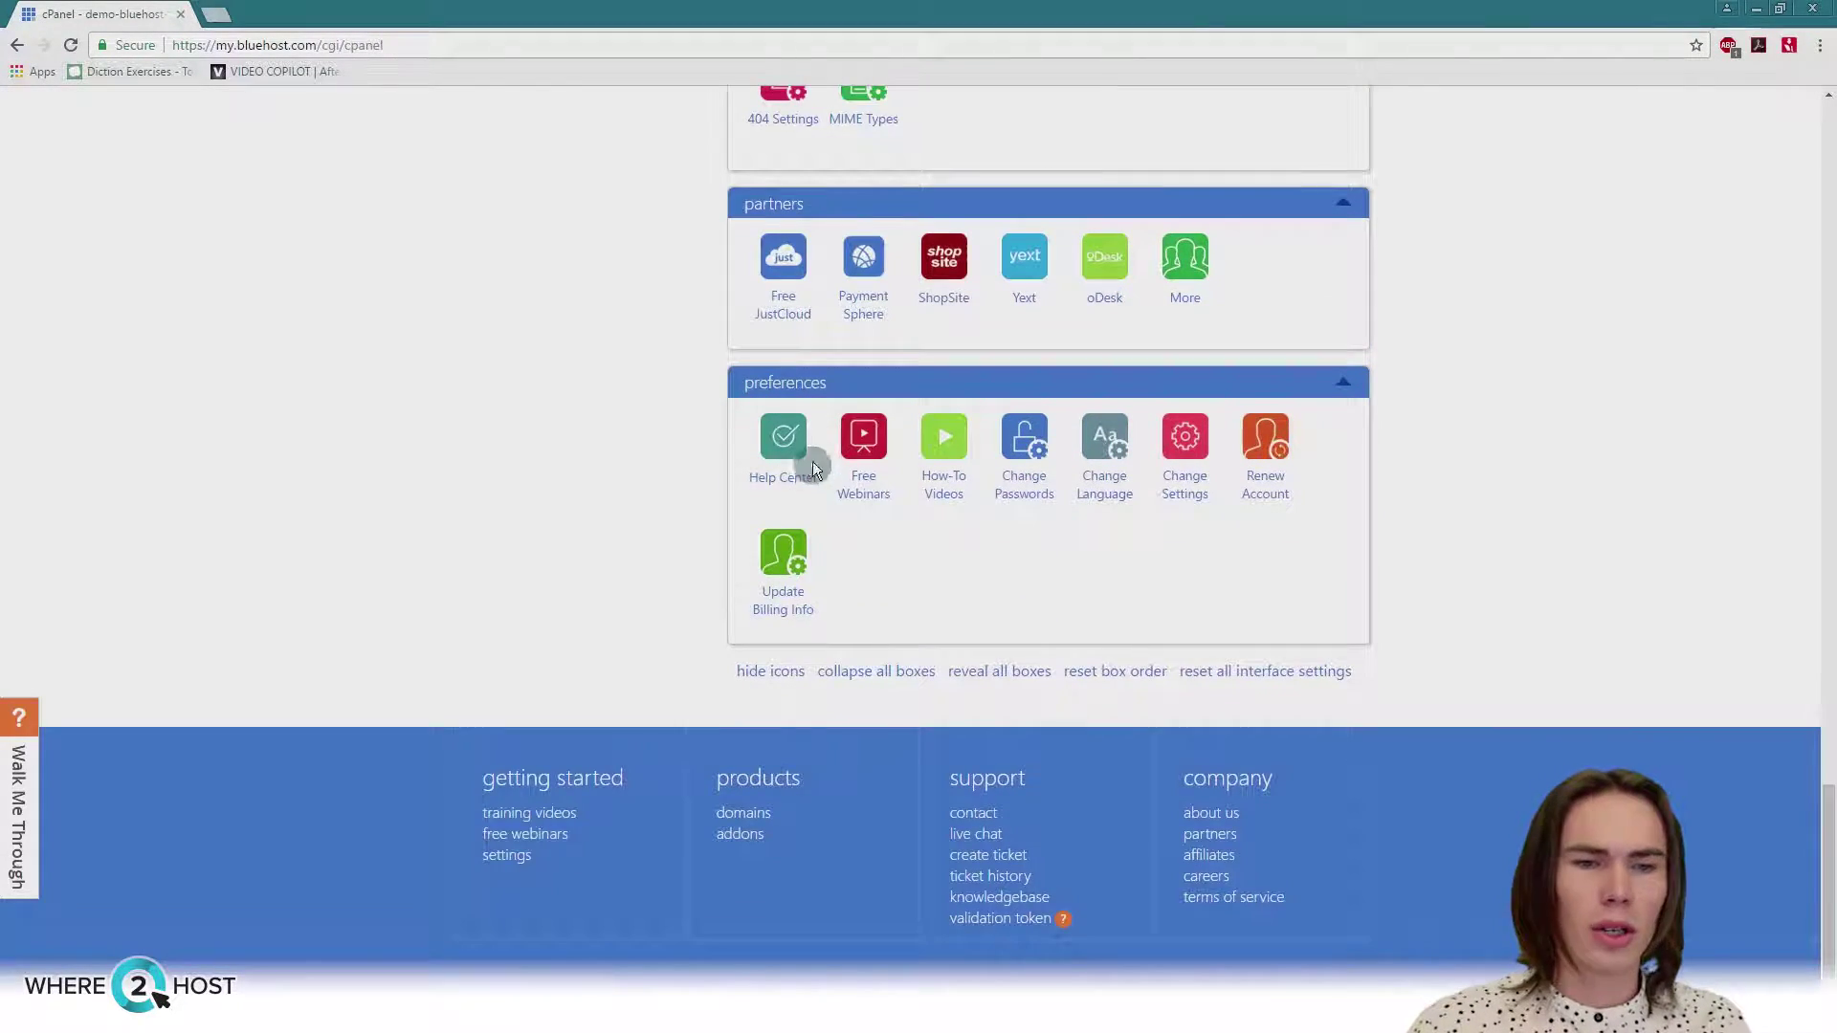
{"action": "scroll", "coordinate": [876, 534], "scroll_direction": "up", "scroll_amount": 17}
{"action": "scroll", "coordinate": [881, 543], "scroll_direction": "up", "scroll_amount": 20}
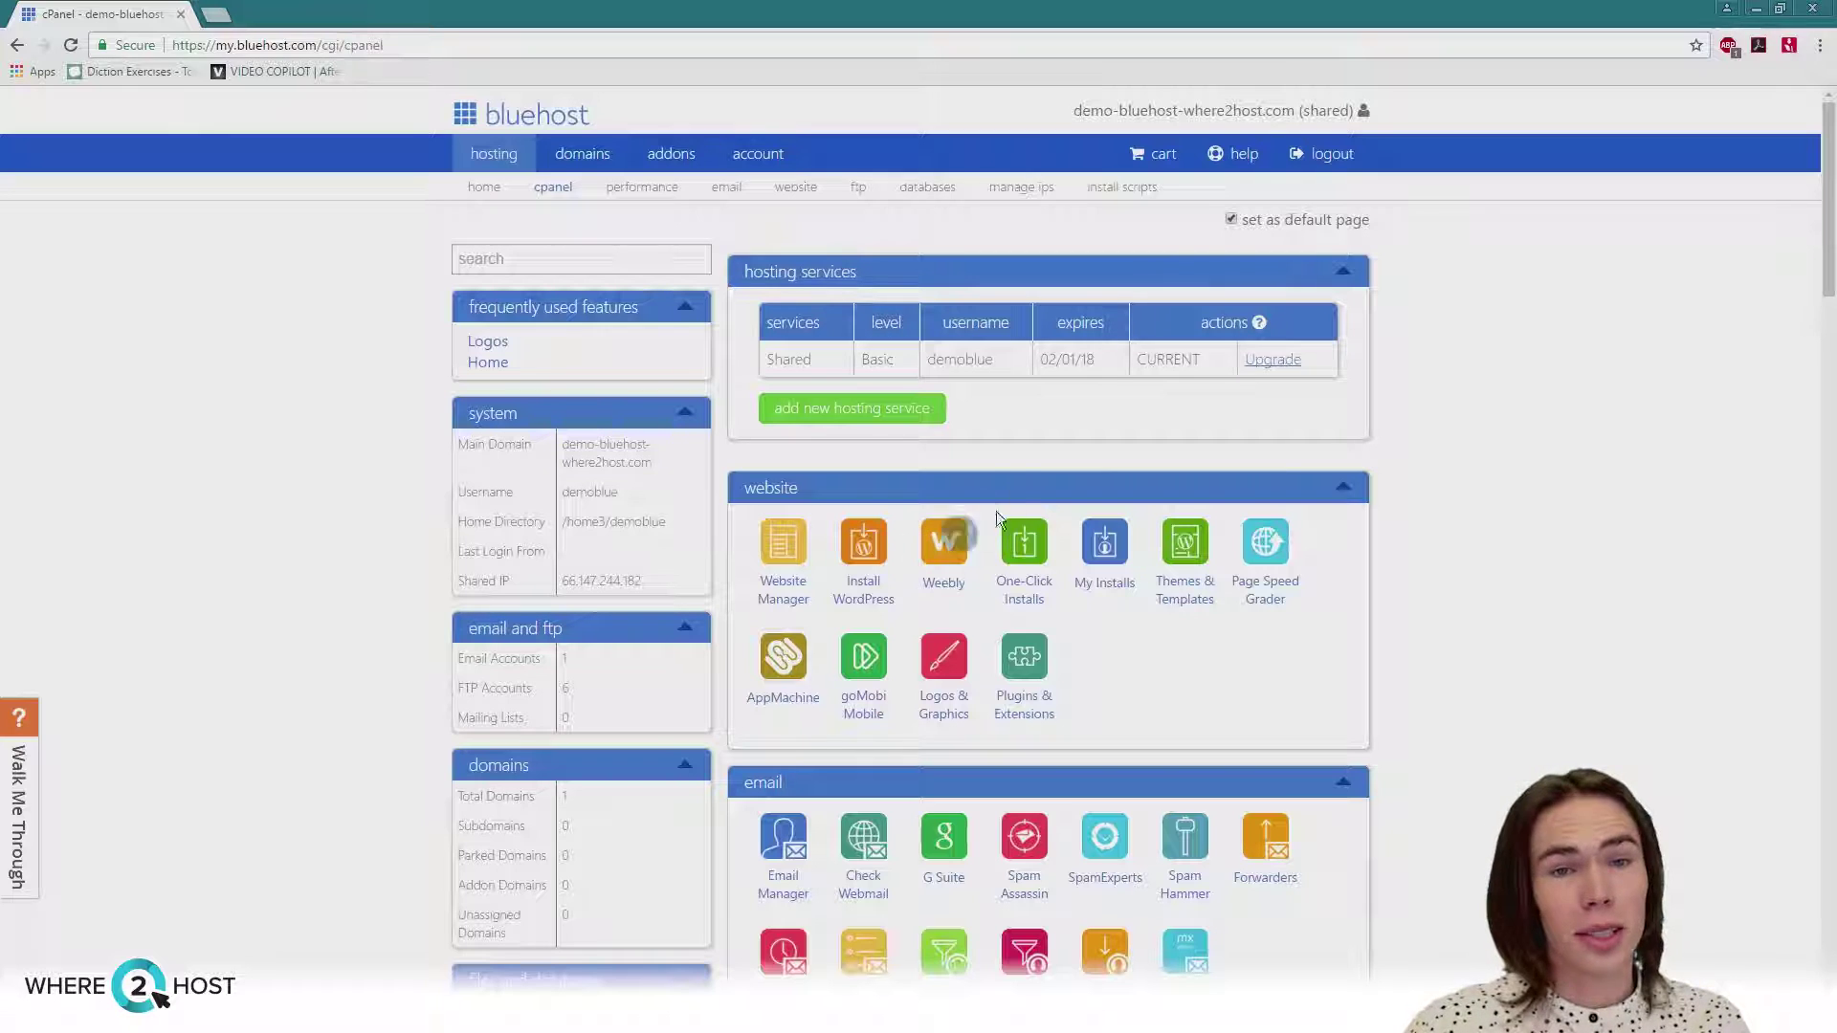
Examine the tools offered in cPanel's website, email and domains sections
{"action": "scroll", "coordinate": [995, 489], "scroll_direction": "down", "scroll_amount": 1}
{"action": "scroll", "coordinate": [993, 488], "scroll_direction": "up", "scroll_amount": 1}
{"action": "scroll", "coordinate": [993, 490], "scroll_direction": "down", "scroll_amount": 5}
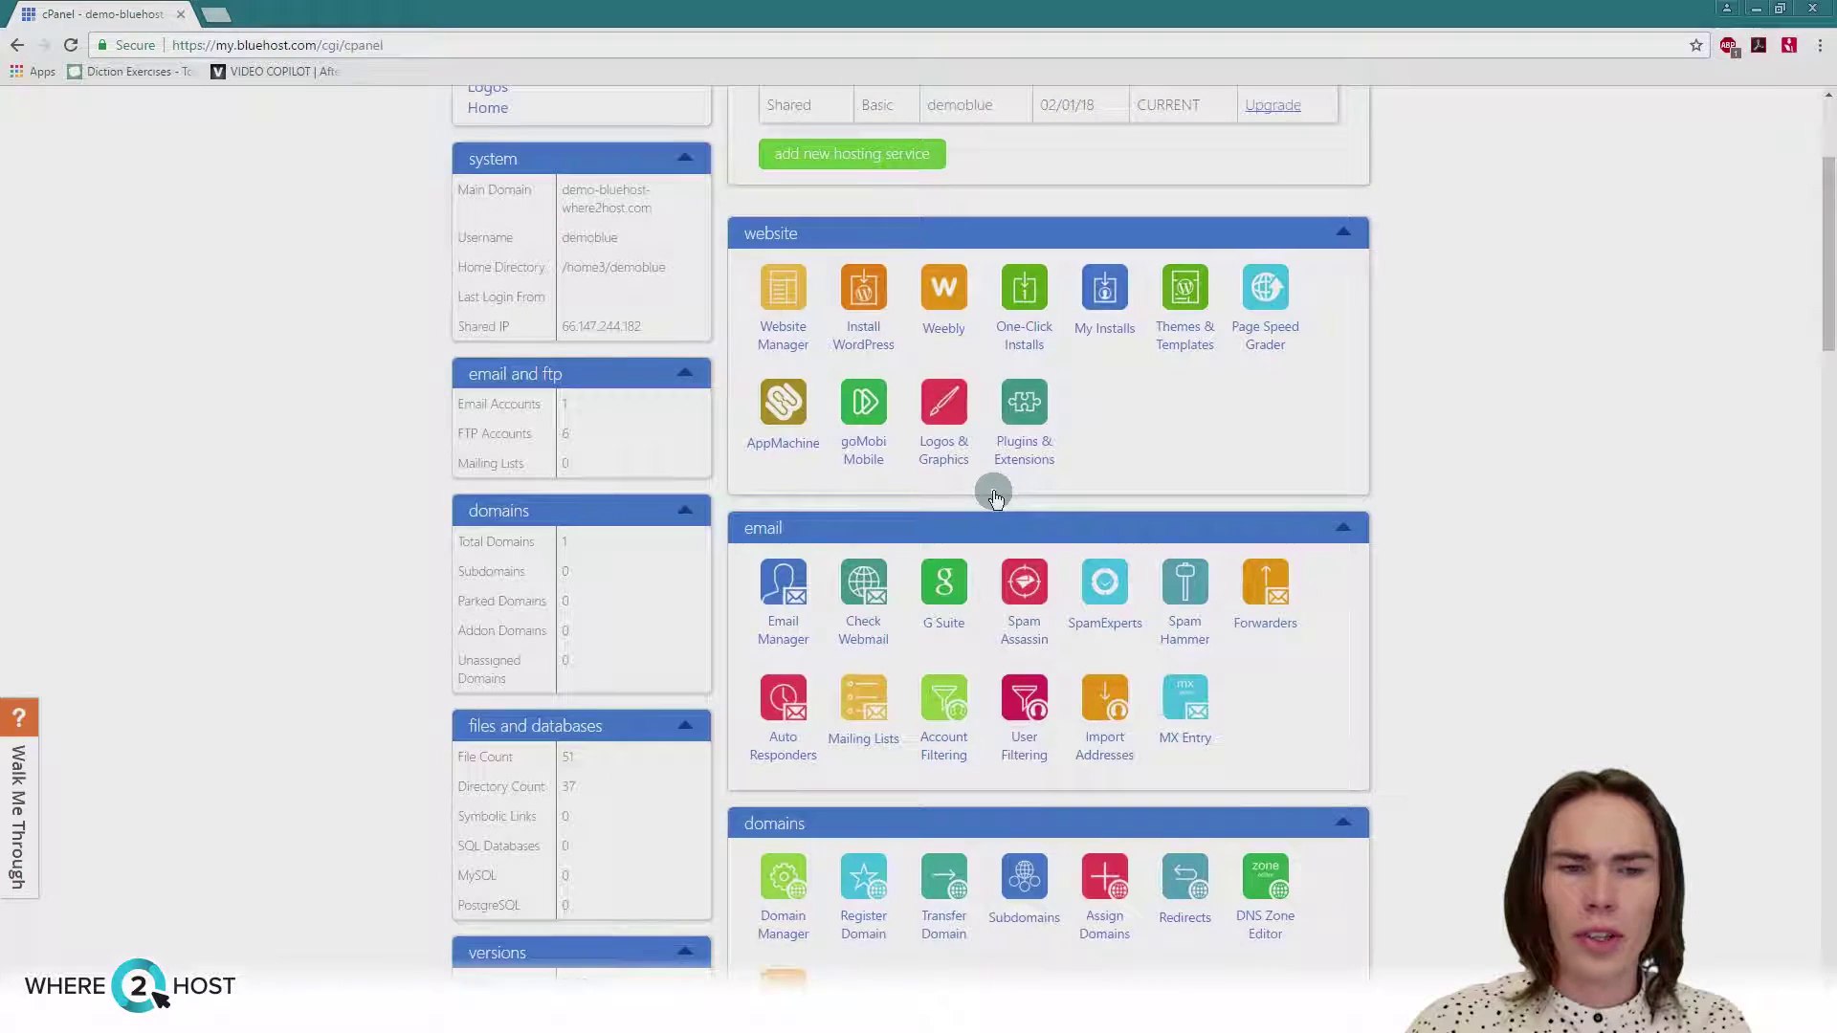
{"action": "scroll", "coordinate": [993, 491], "scroll_direction": "up", "scroll_amount": 5}
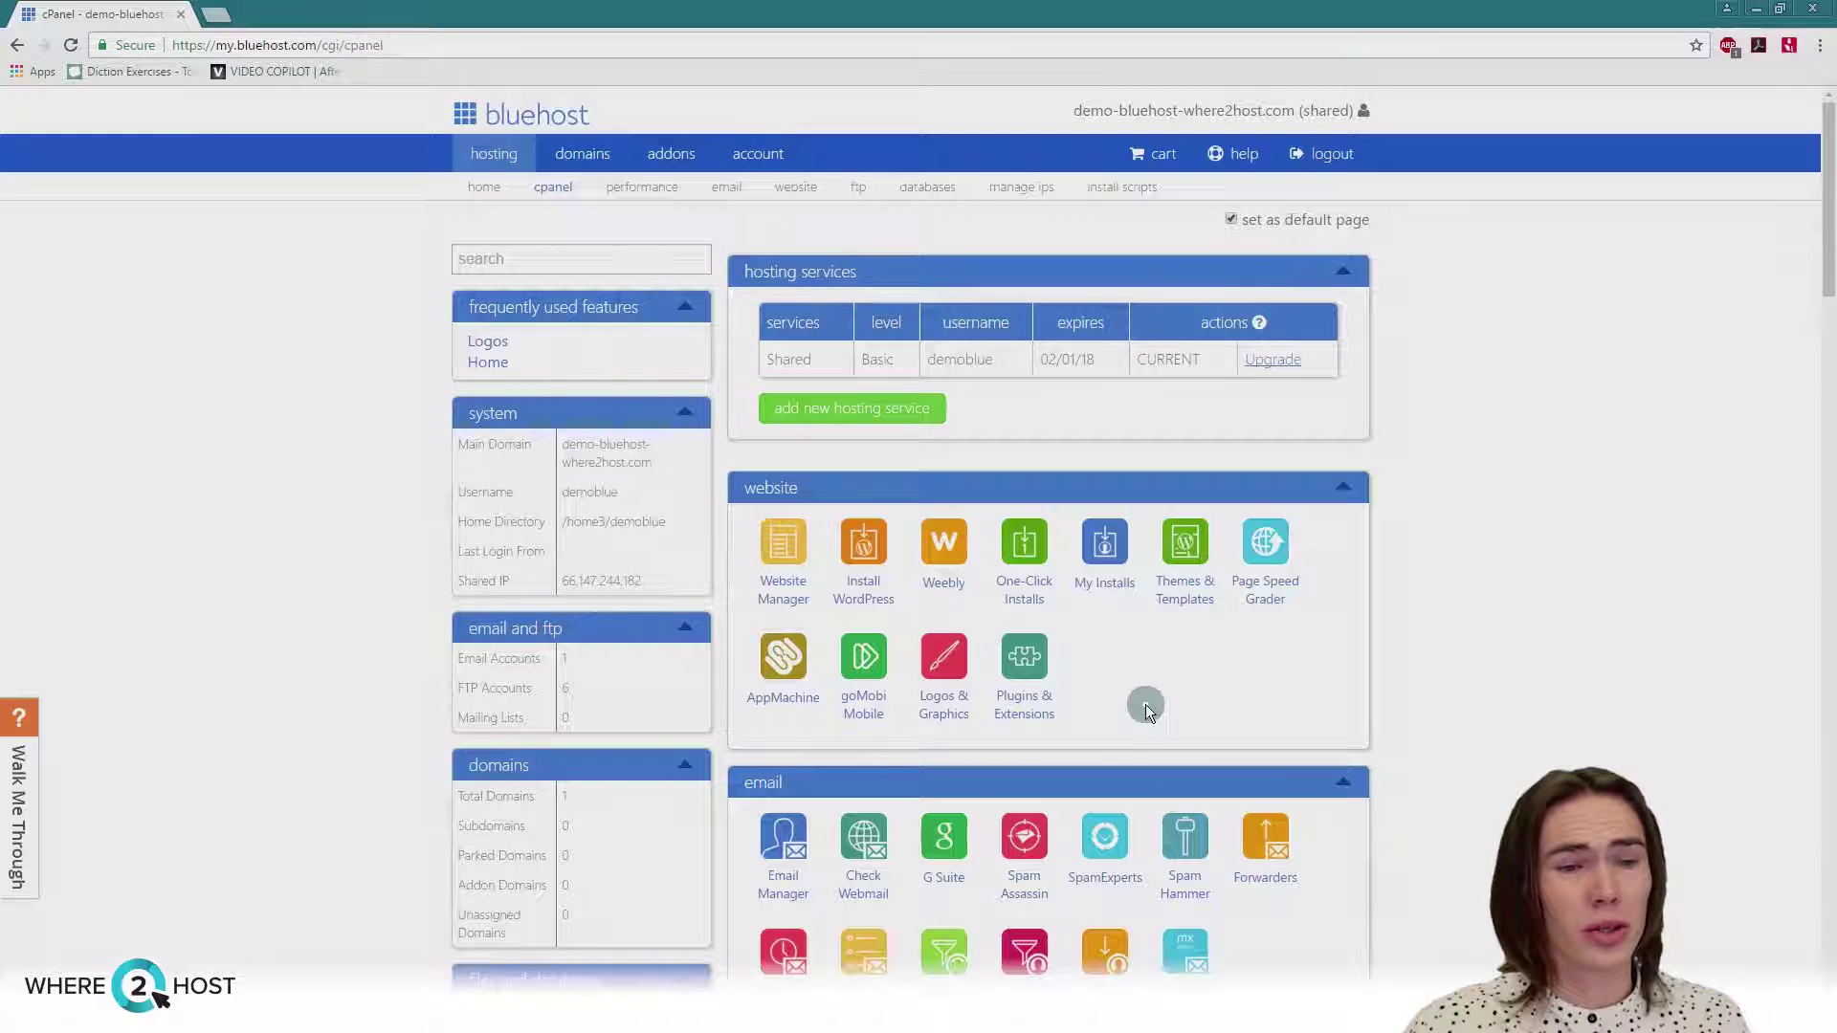
{"action": "scroll", "coordinate": [960, 670], "scroll_direction": "down", "scroll_amount": 1}
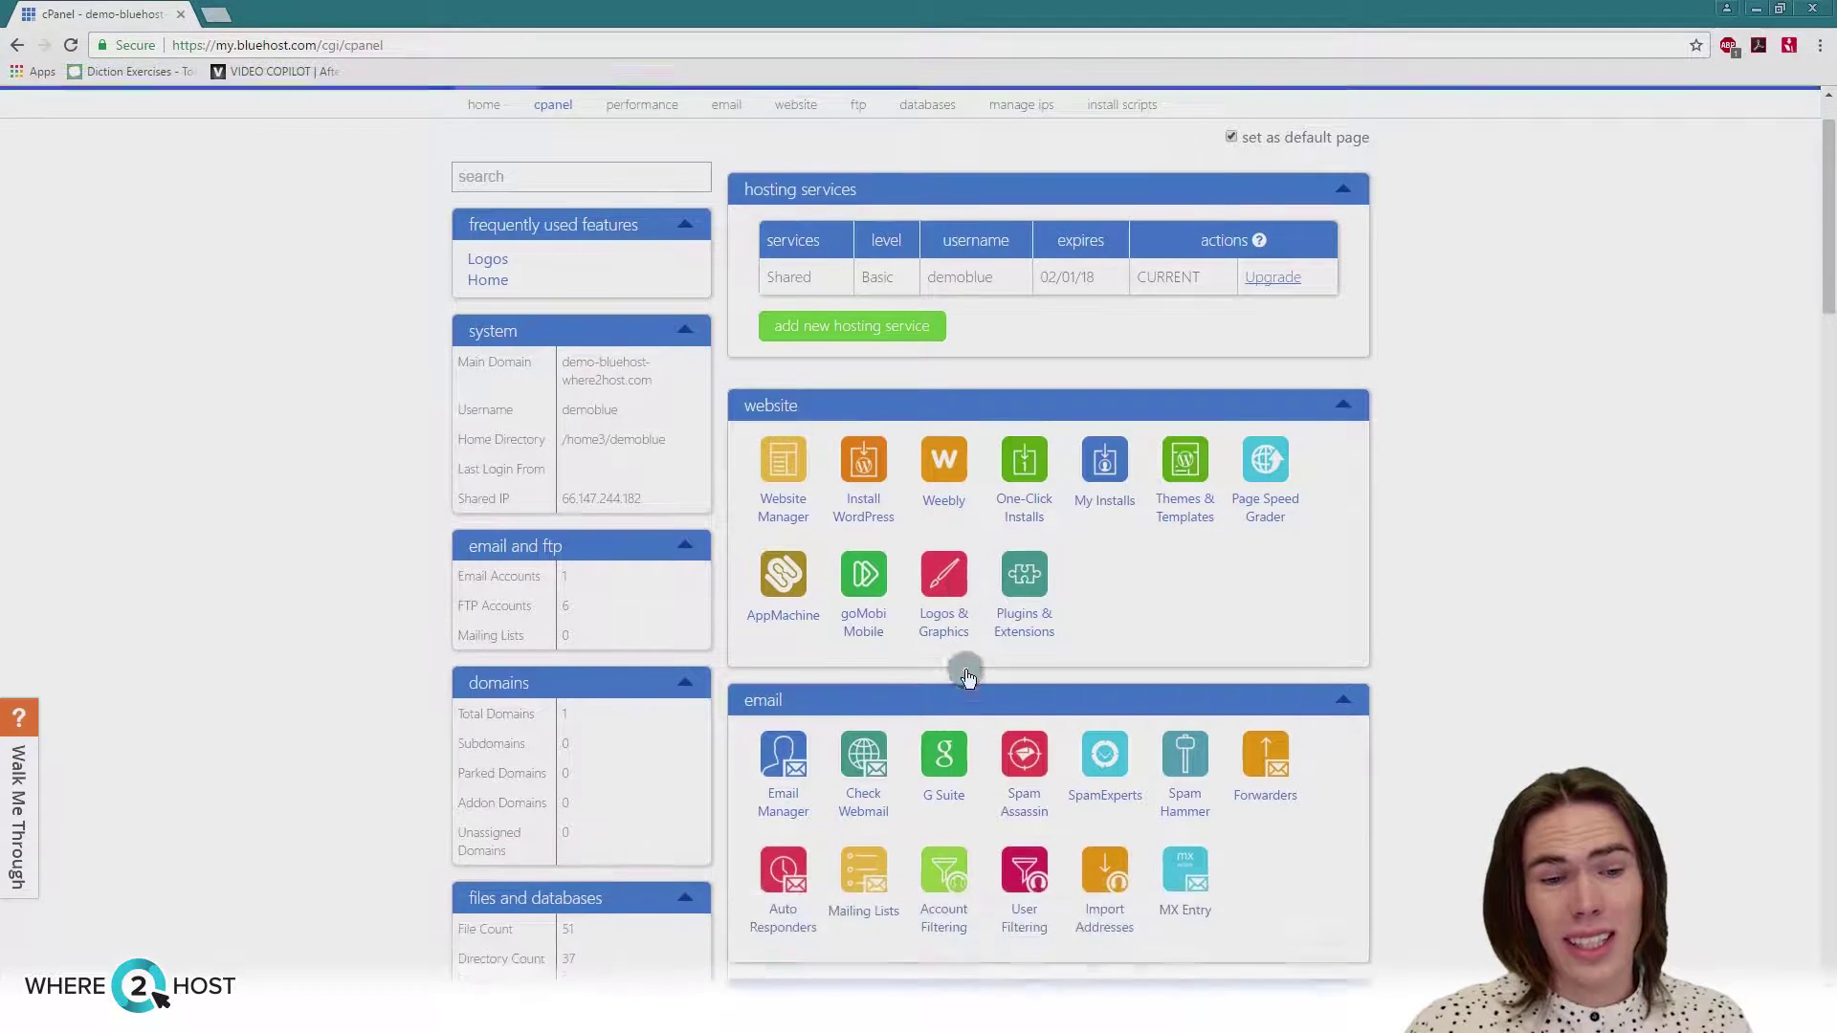
{"action": "scroll", "coordinate": [964, 802], "scroll_direction": "down", "scroll_amount": 3}
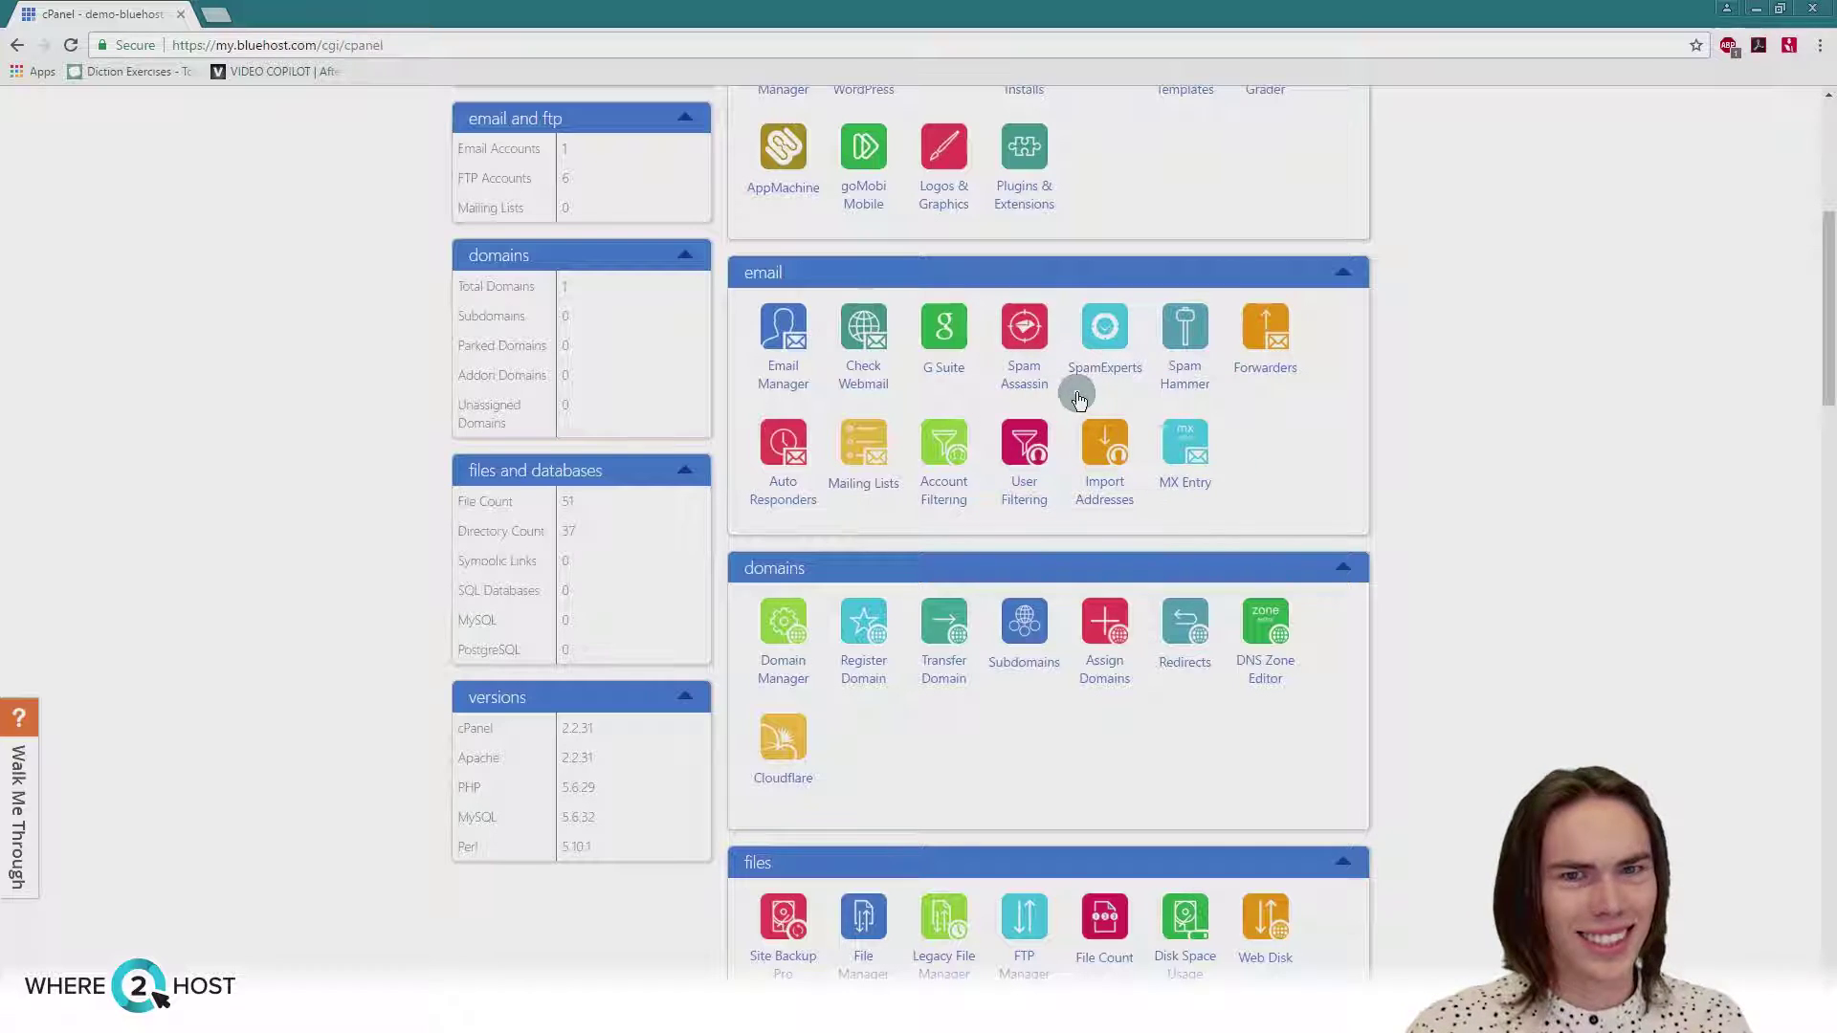
{"action": "scroll", "coordinate": [1074, 390], "scroll_direction": "down", "scroll_amount": 3}
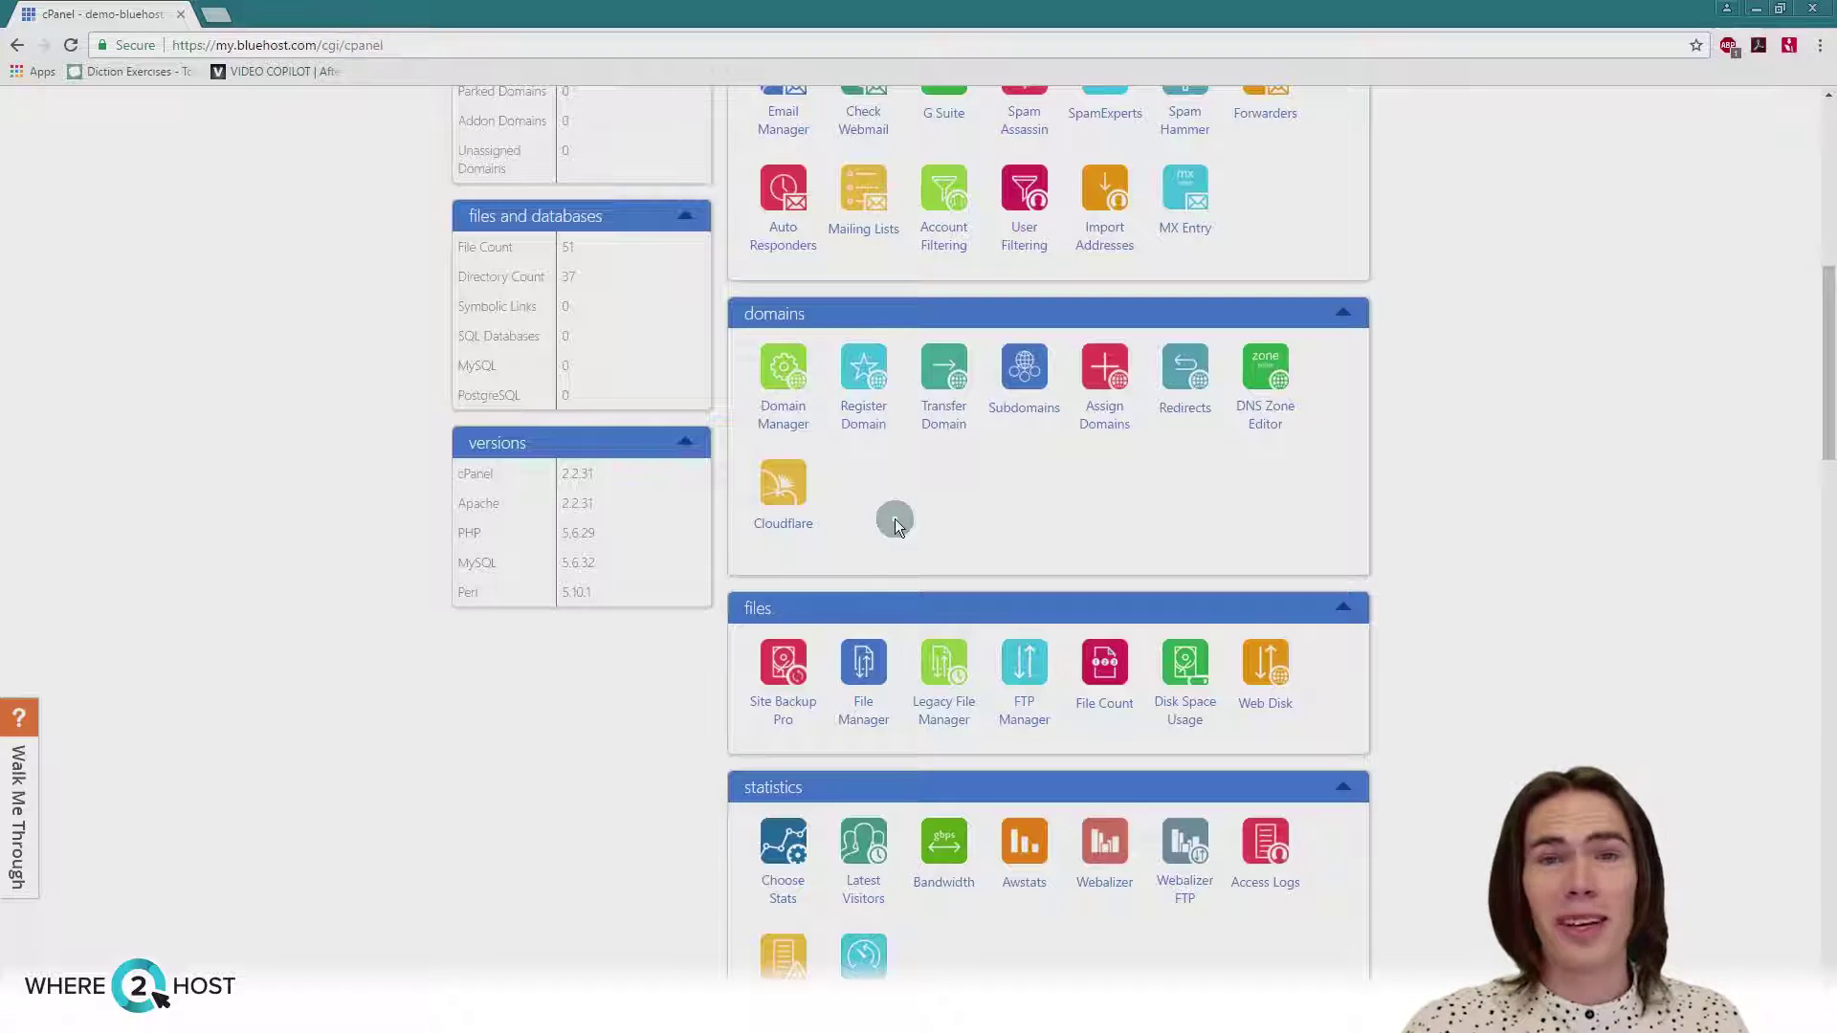
{"action": "scroll", "coordinate": [897, 529], "scroll_direction": "up", "scroll_amount": 1}
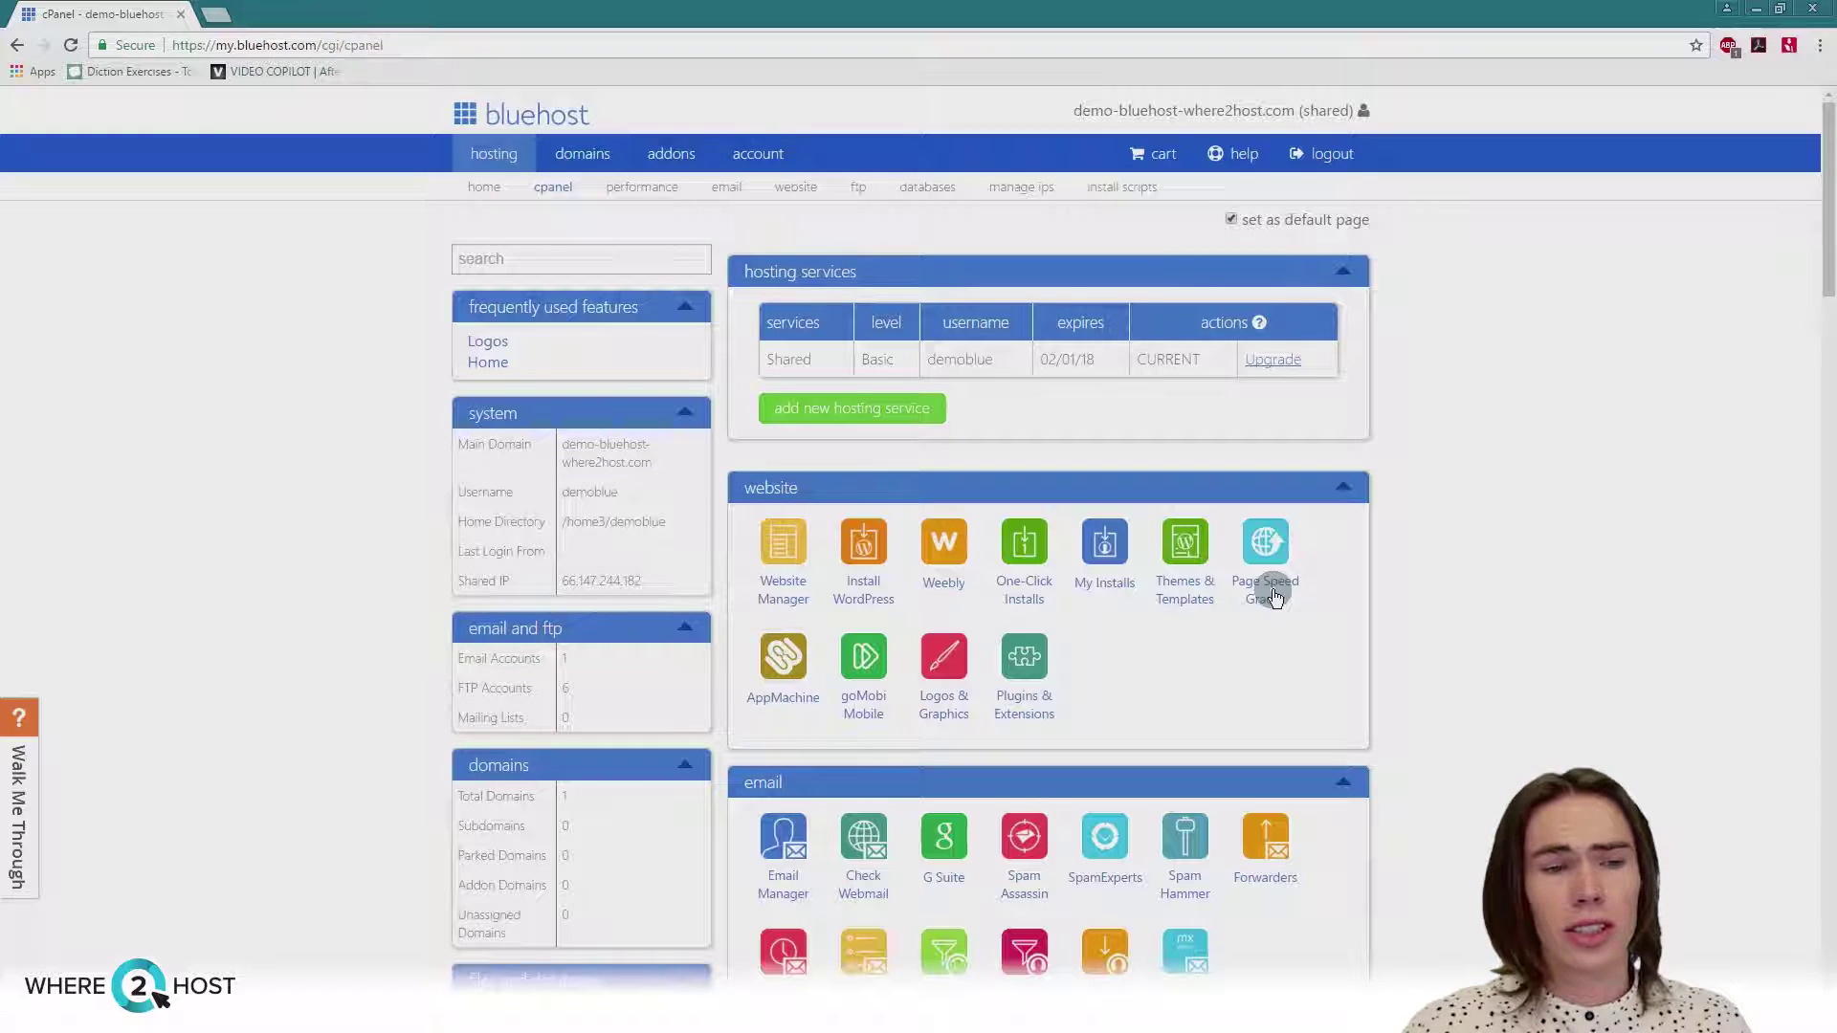
Examine cPanel's files, statistics, upgrades, professional services, promotional and database tools sections
{"action": "scroll", "coordinate": [1244, 624], "scroll_direction": "down", "scroll_amount": 7}
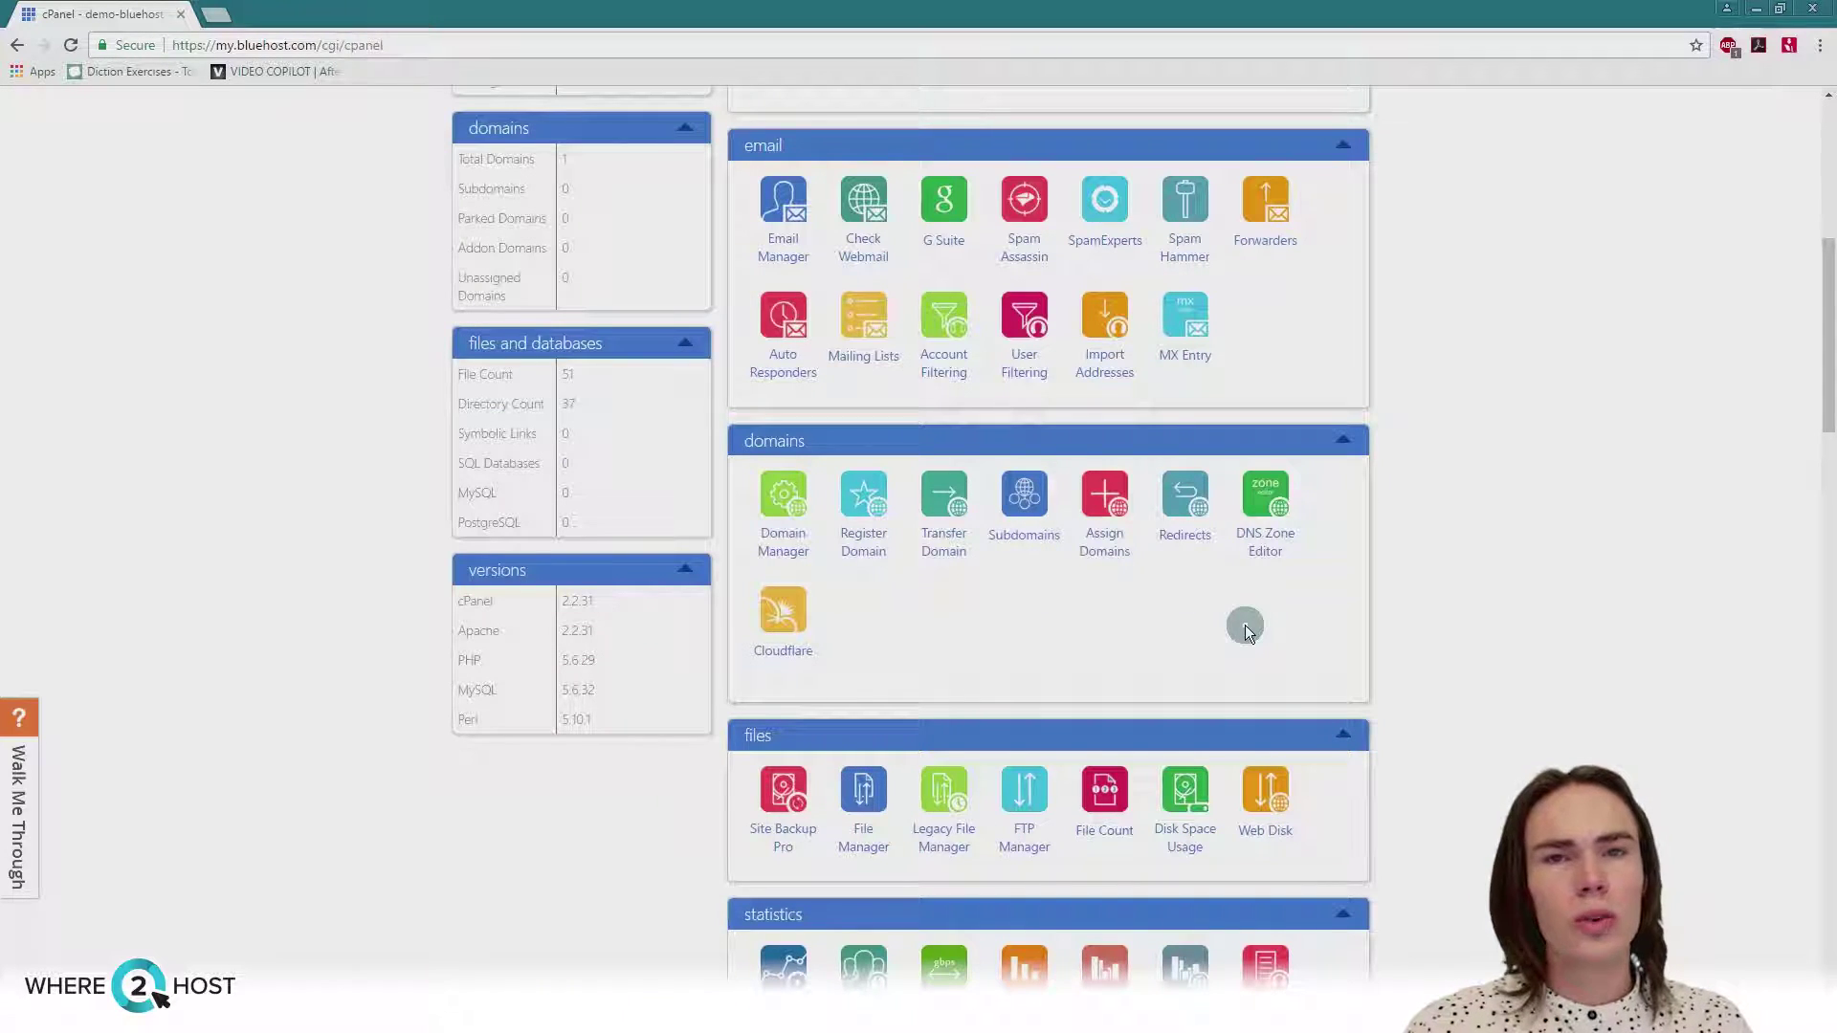
{"action": "scroll", "coordinate": [1244, 624], "scroll_direction": "down", "scroll_amount": 3}
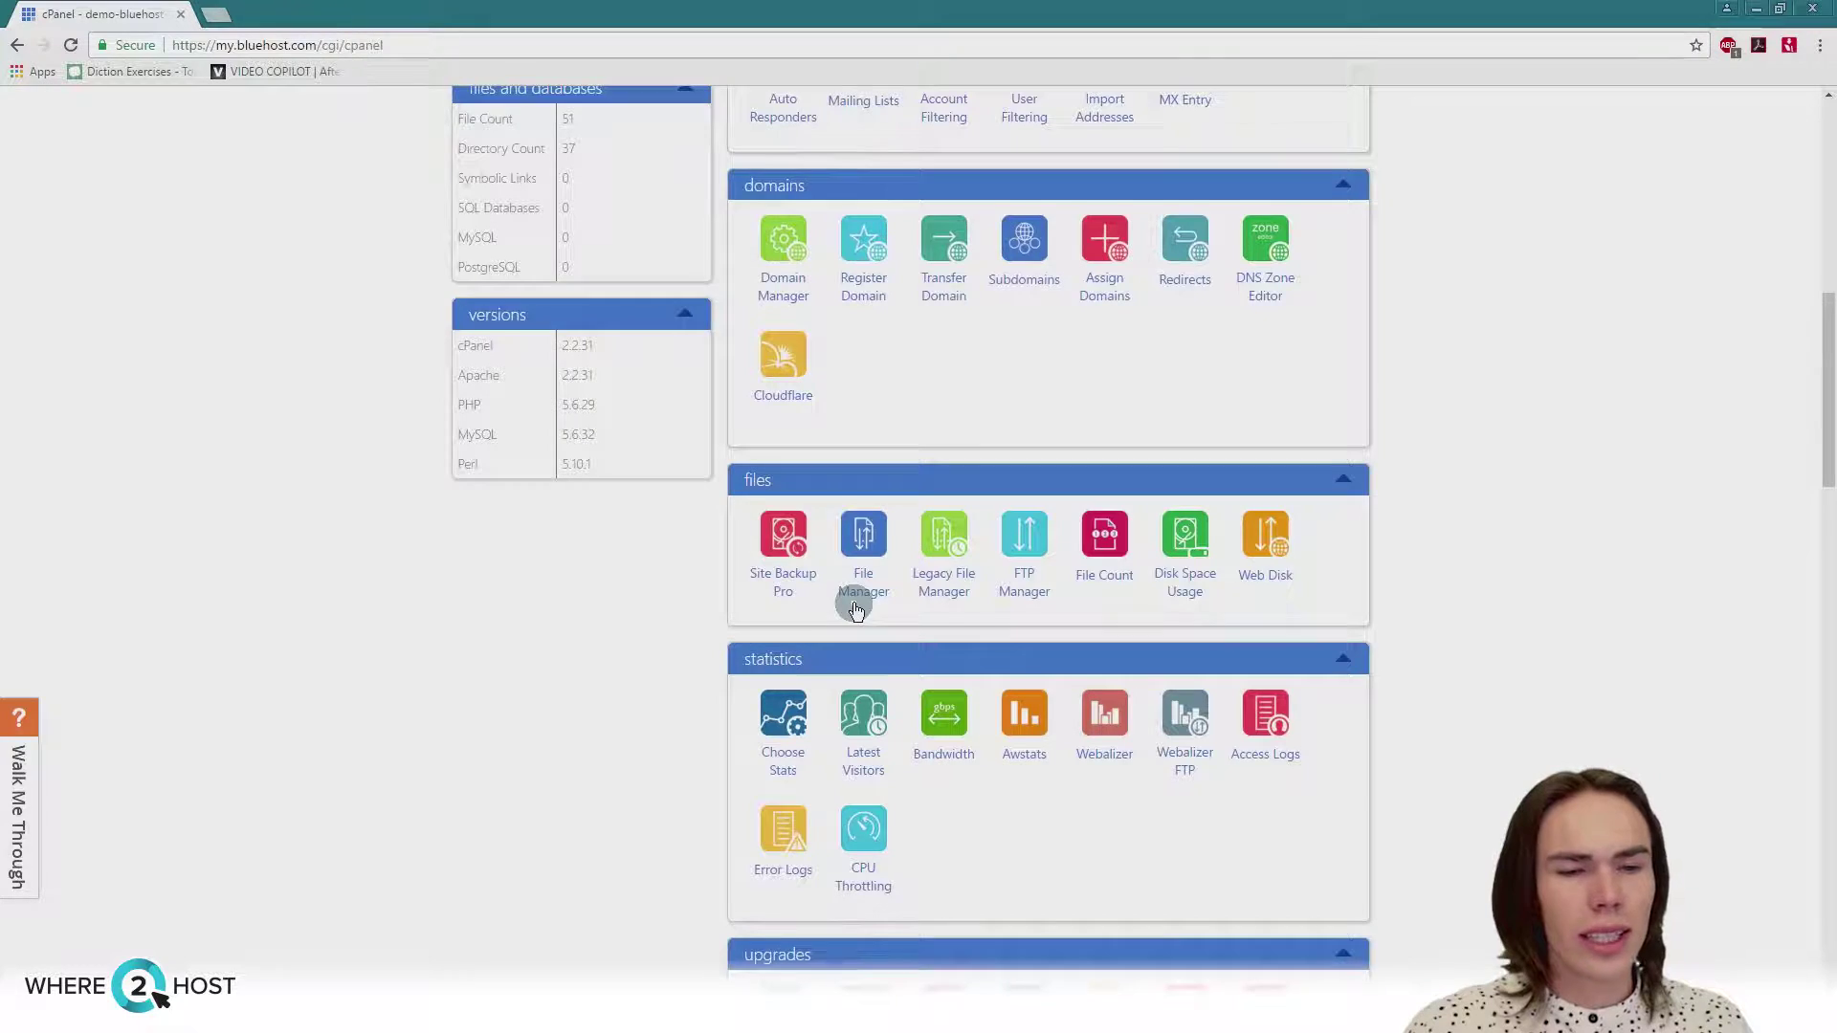
{"action": "scroll", "coordinate": [850, 598], "scroll_direction": "down", "scroll_amount": 1}
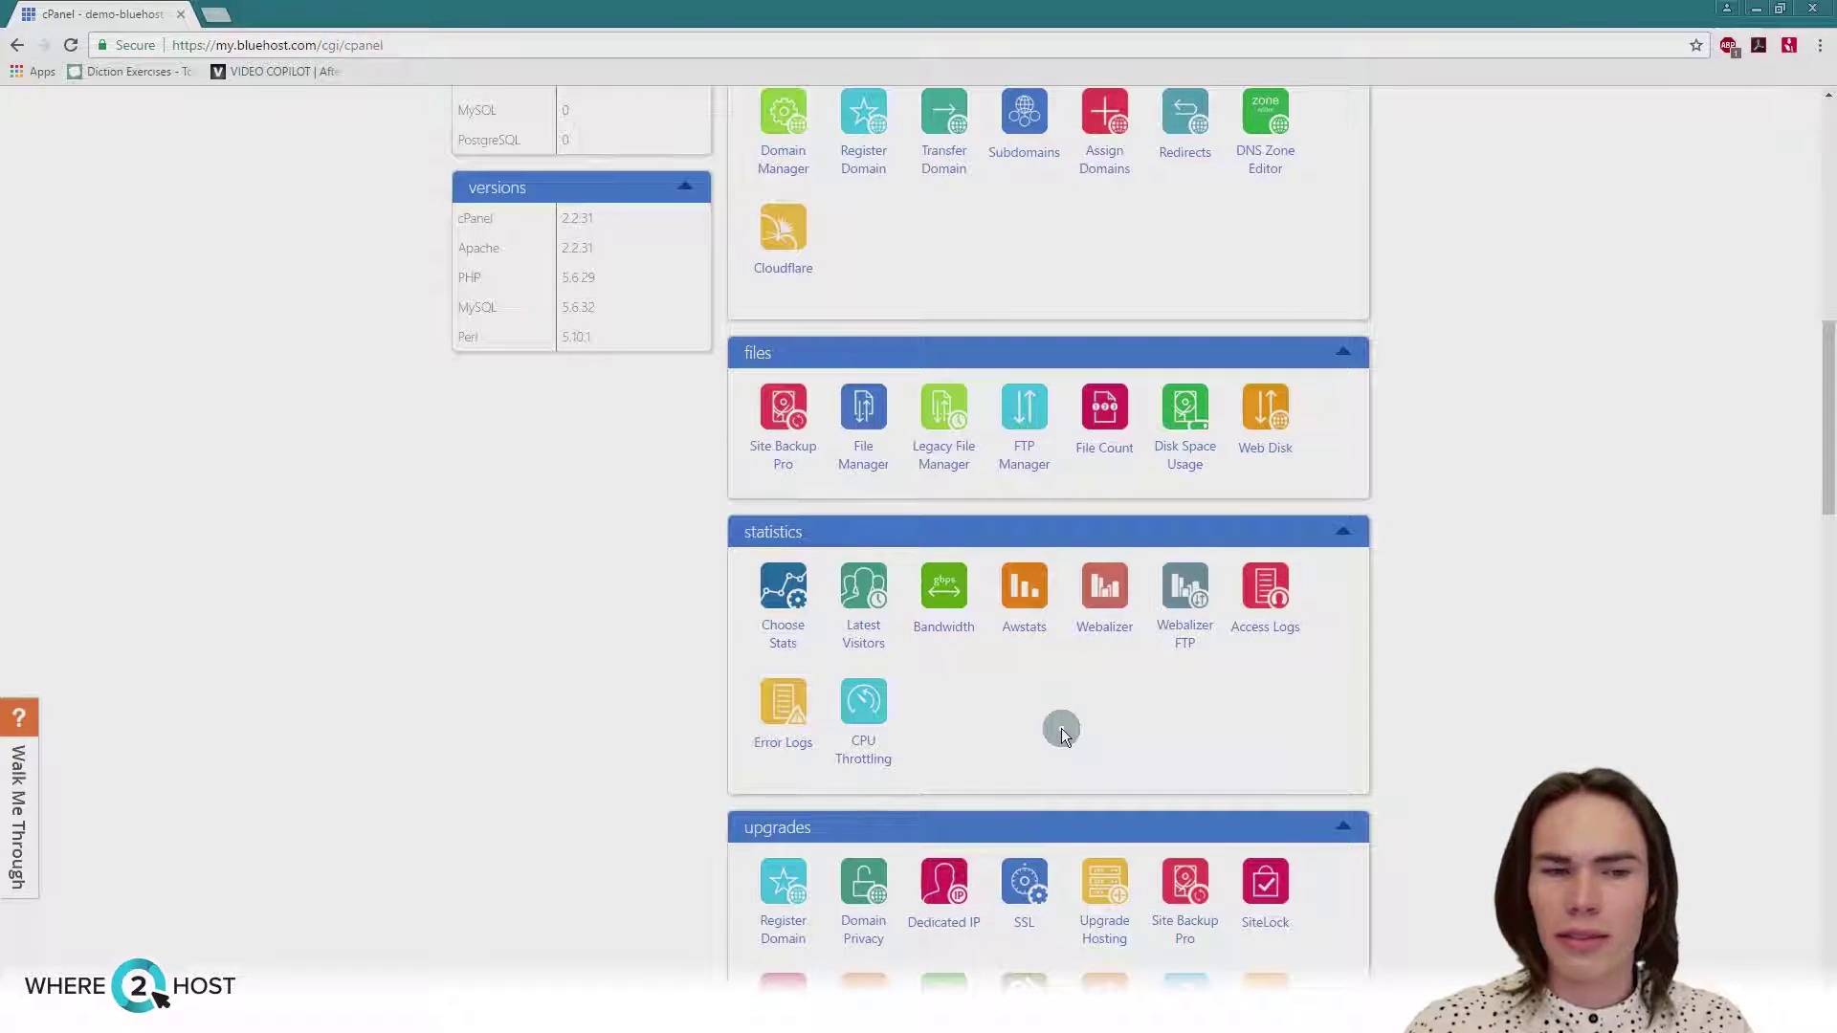
{"action": "scroll", "coordinate": [1062, 732], "scroll_direction": "up", "scroll_amount": 10}
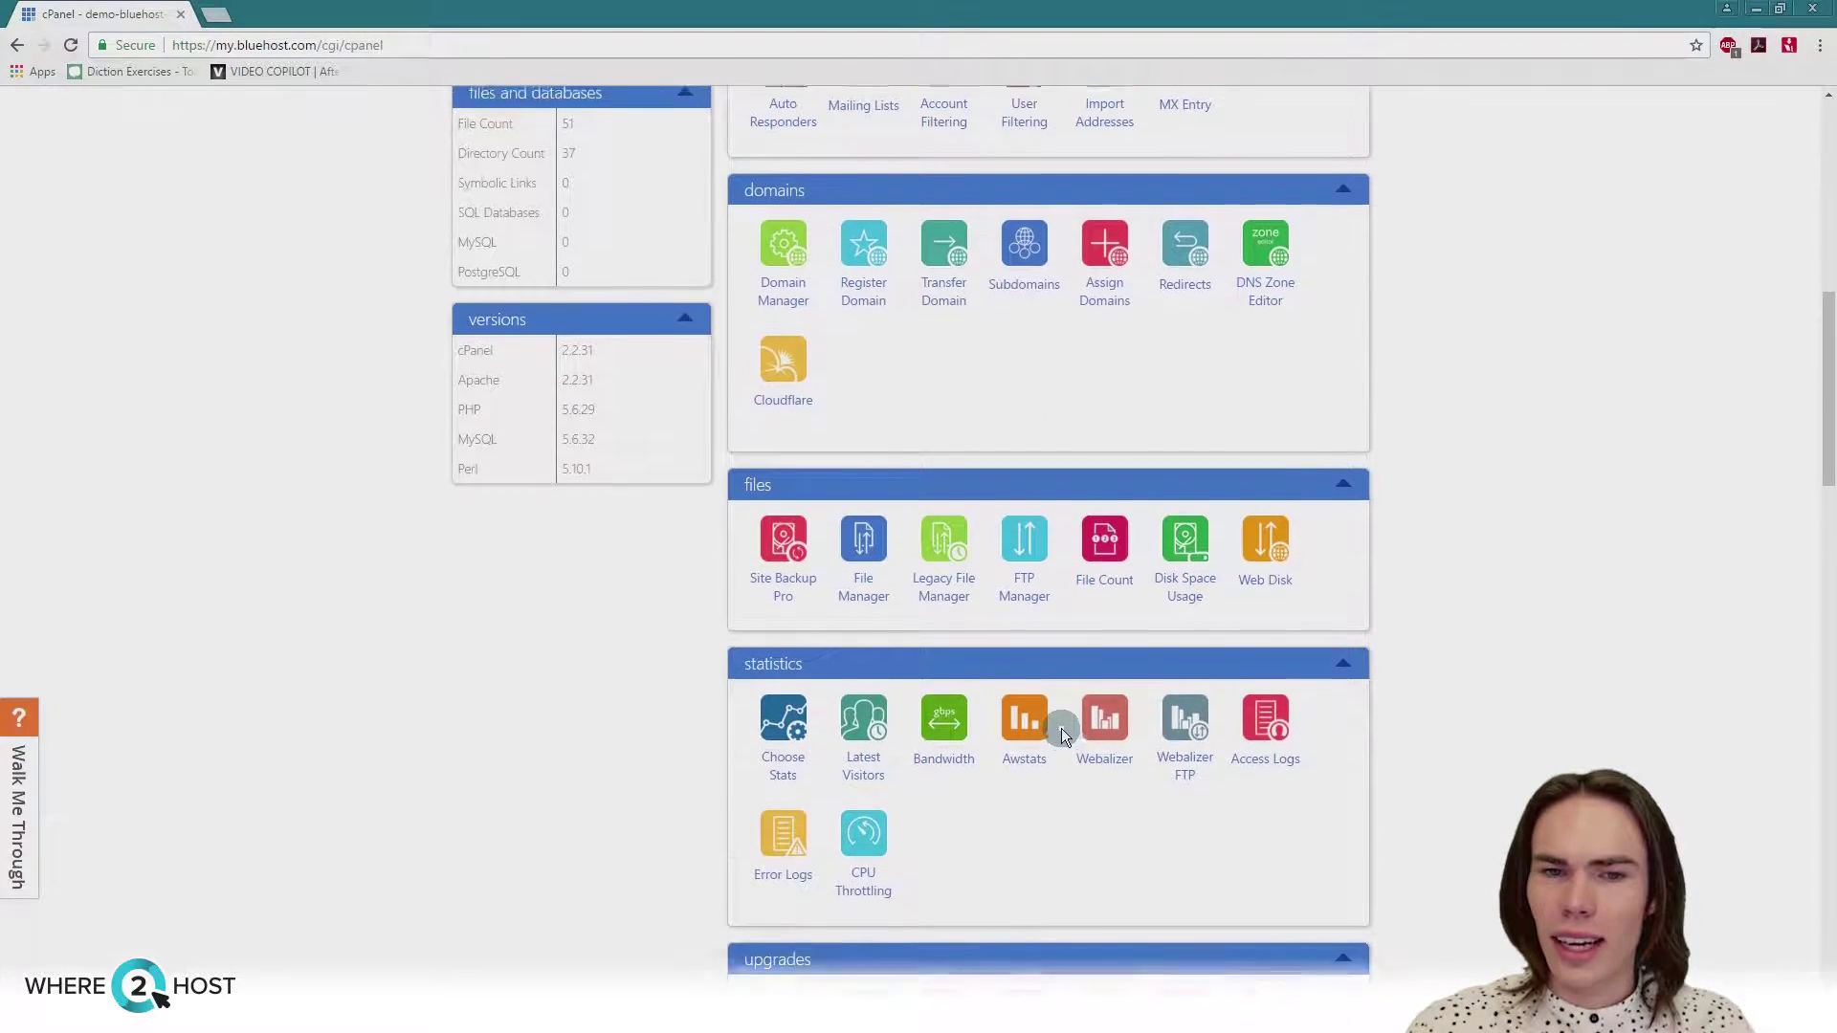
{"action": "scroll", "coordinate": [1046, 724], "scroll_direction": "down", "scroll_amount": 4}
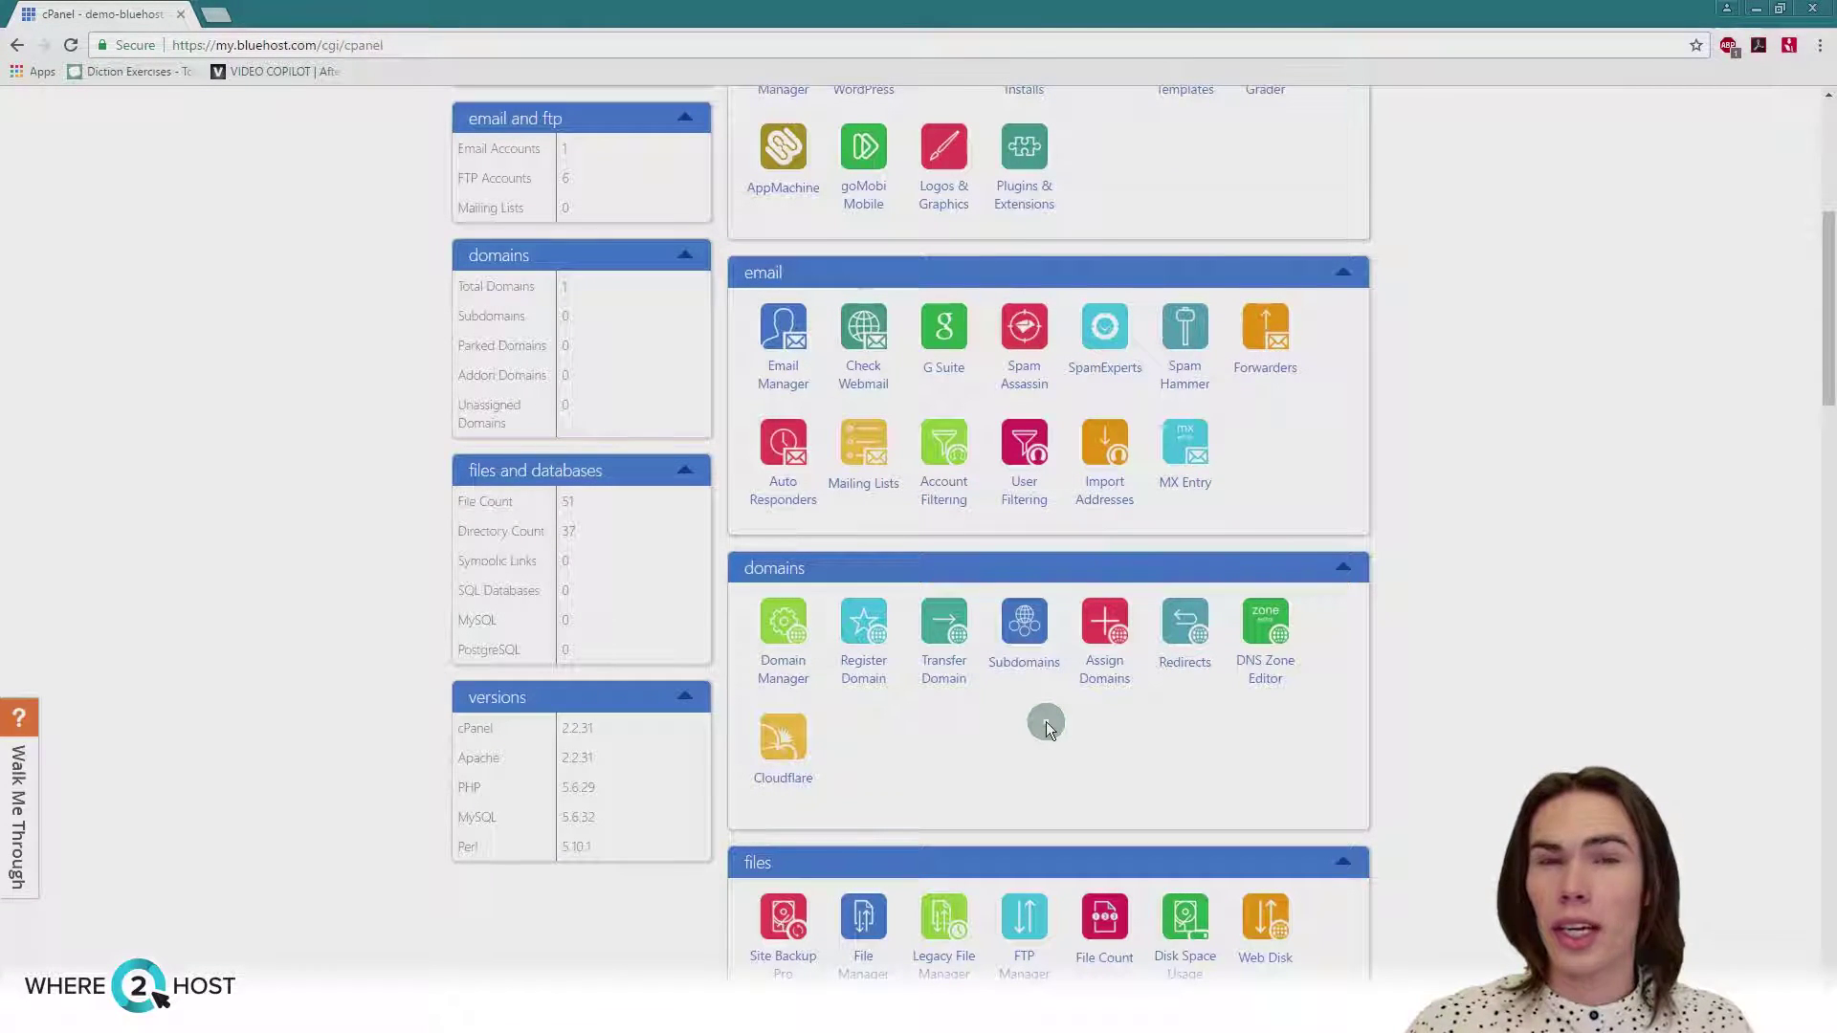
{"action": "scroll", "coordinate": [1047, 724], "scroll_direction": "up", "scroll_amount": 1}
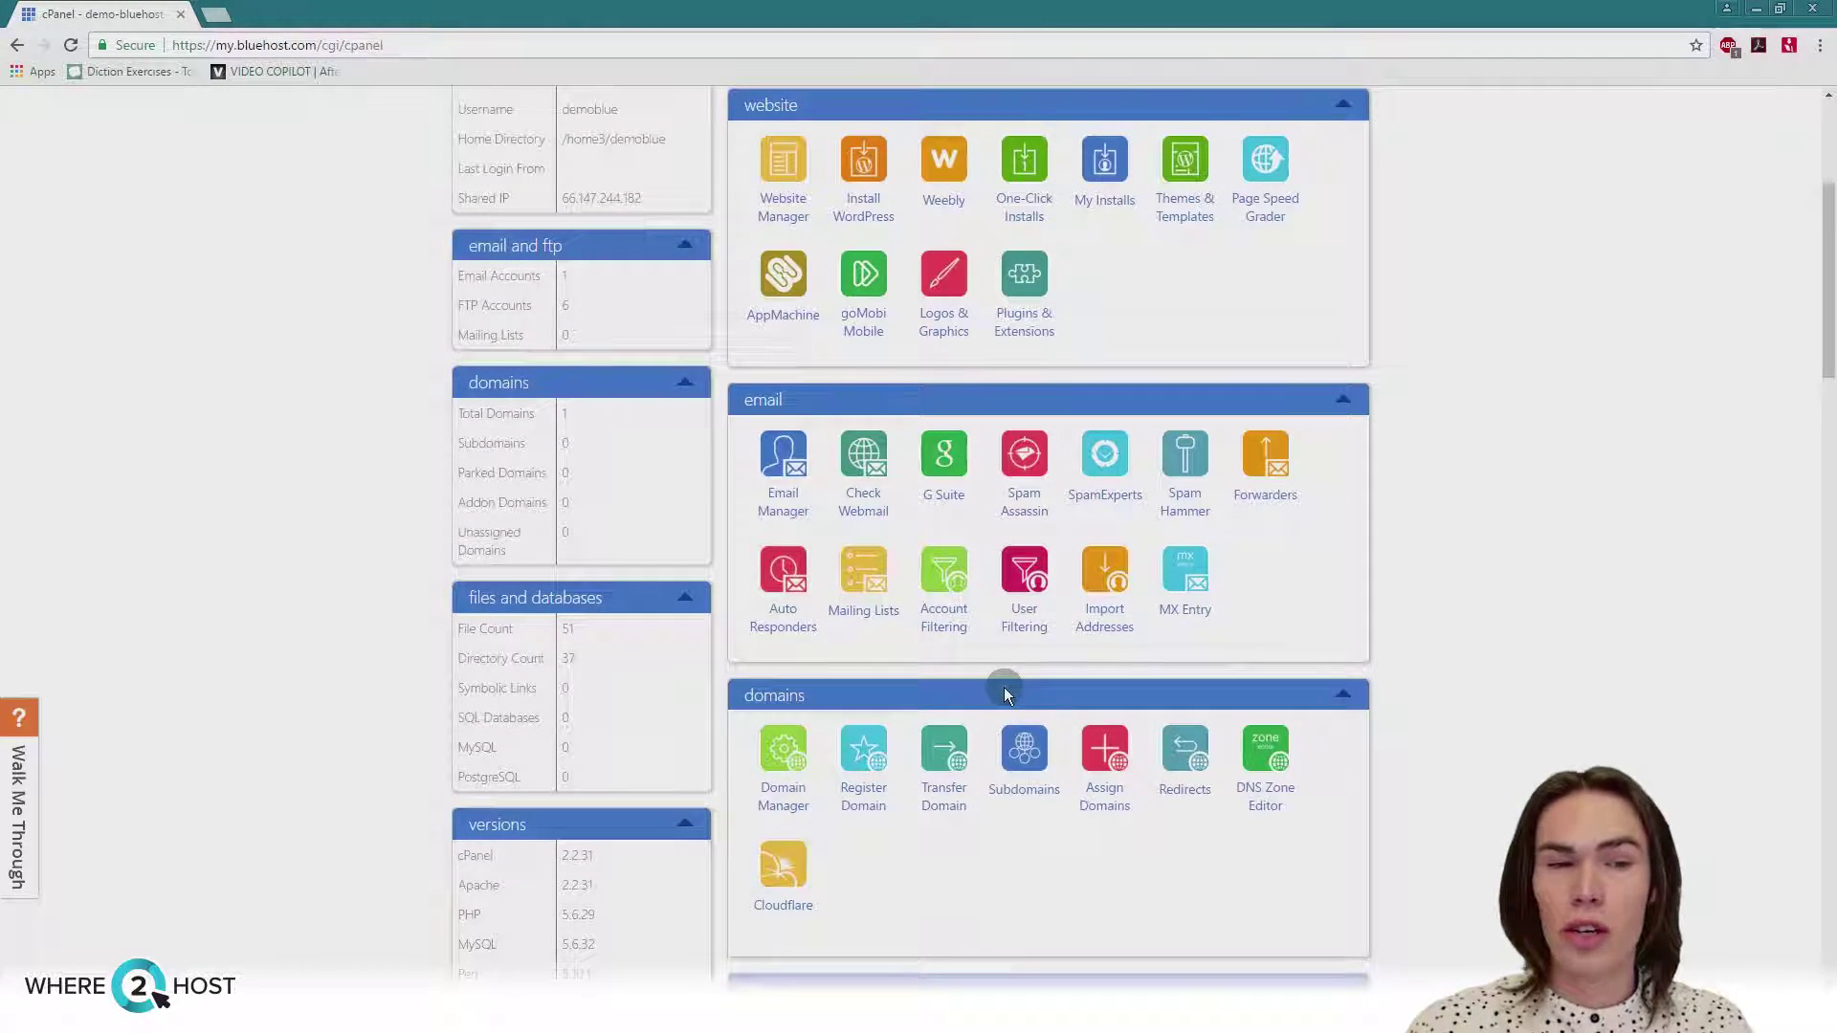
{"action": "scroll", "coordinate": [1003, 687], "scroll_direction": "down", "scroll_amount": 2}
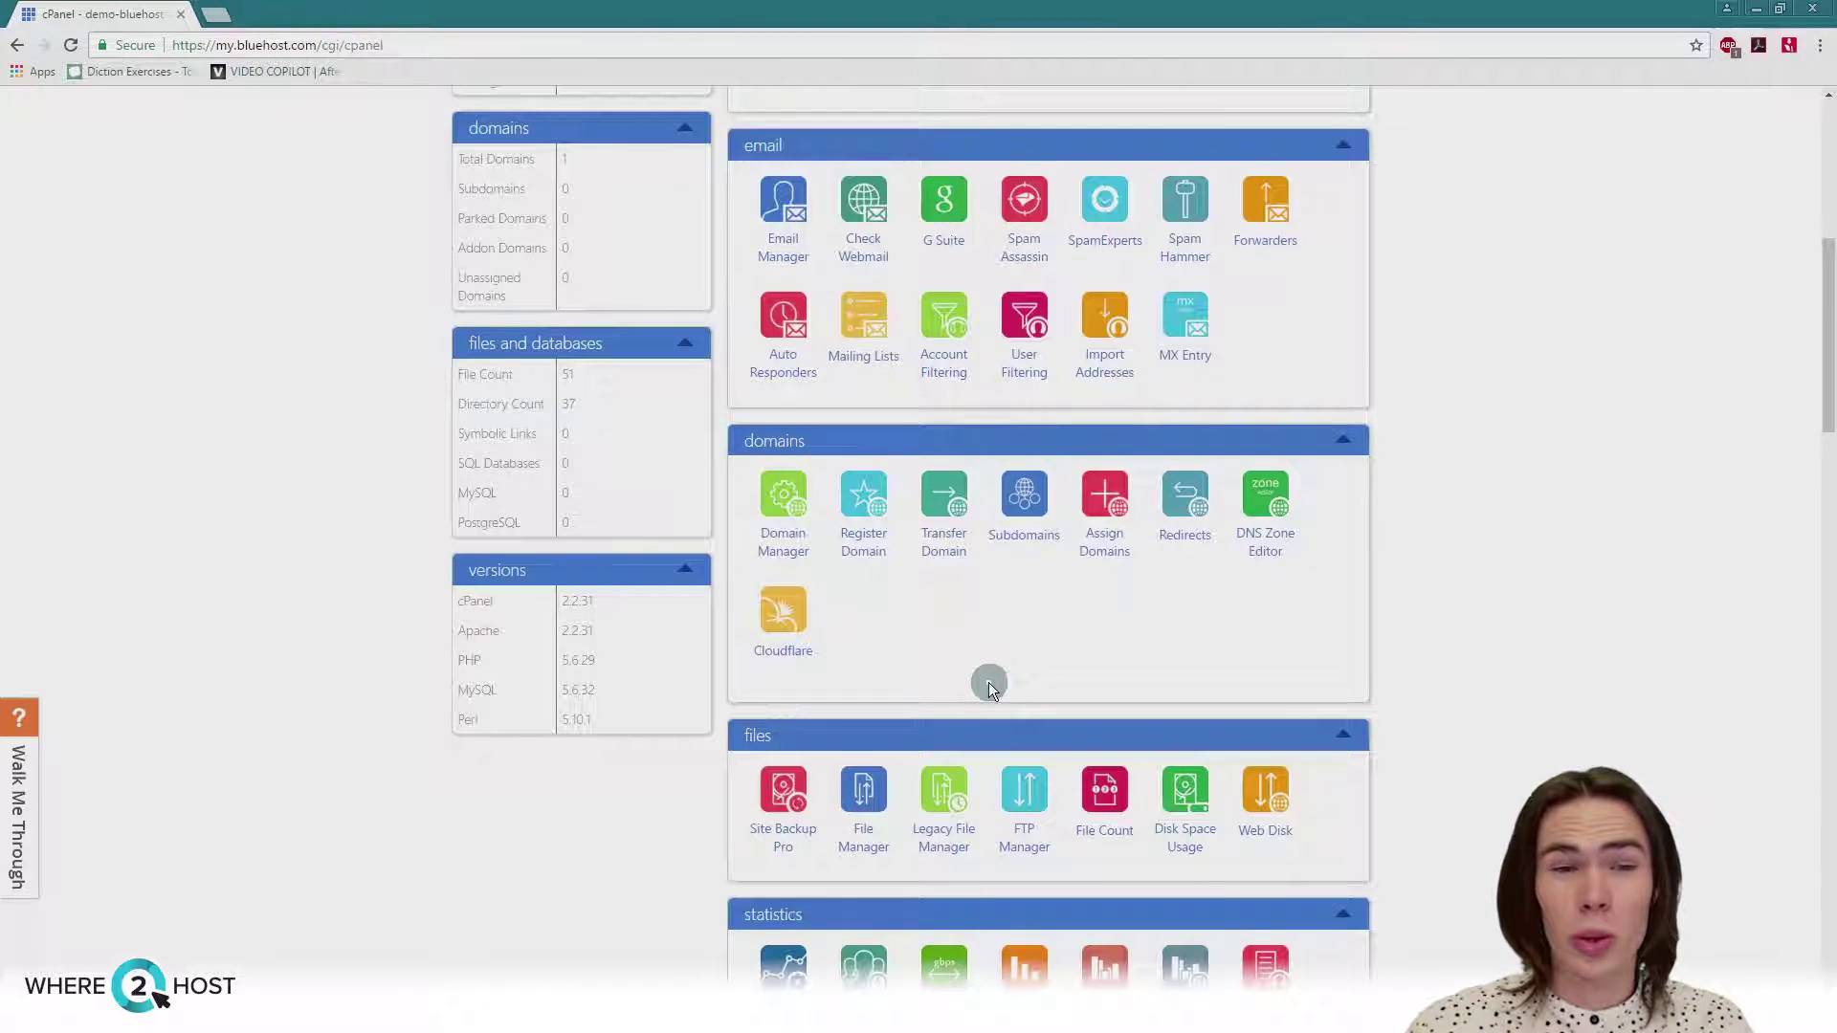
{"action": "scroll", "coordinate": [985, 680], "scroll_direction": "down", "scroll_amount": 2}
{"action": "scroll", "coordinate": [985, 680], "scroll_direction": "down", "scroll_amount": 7}
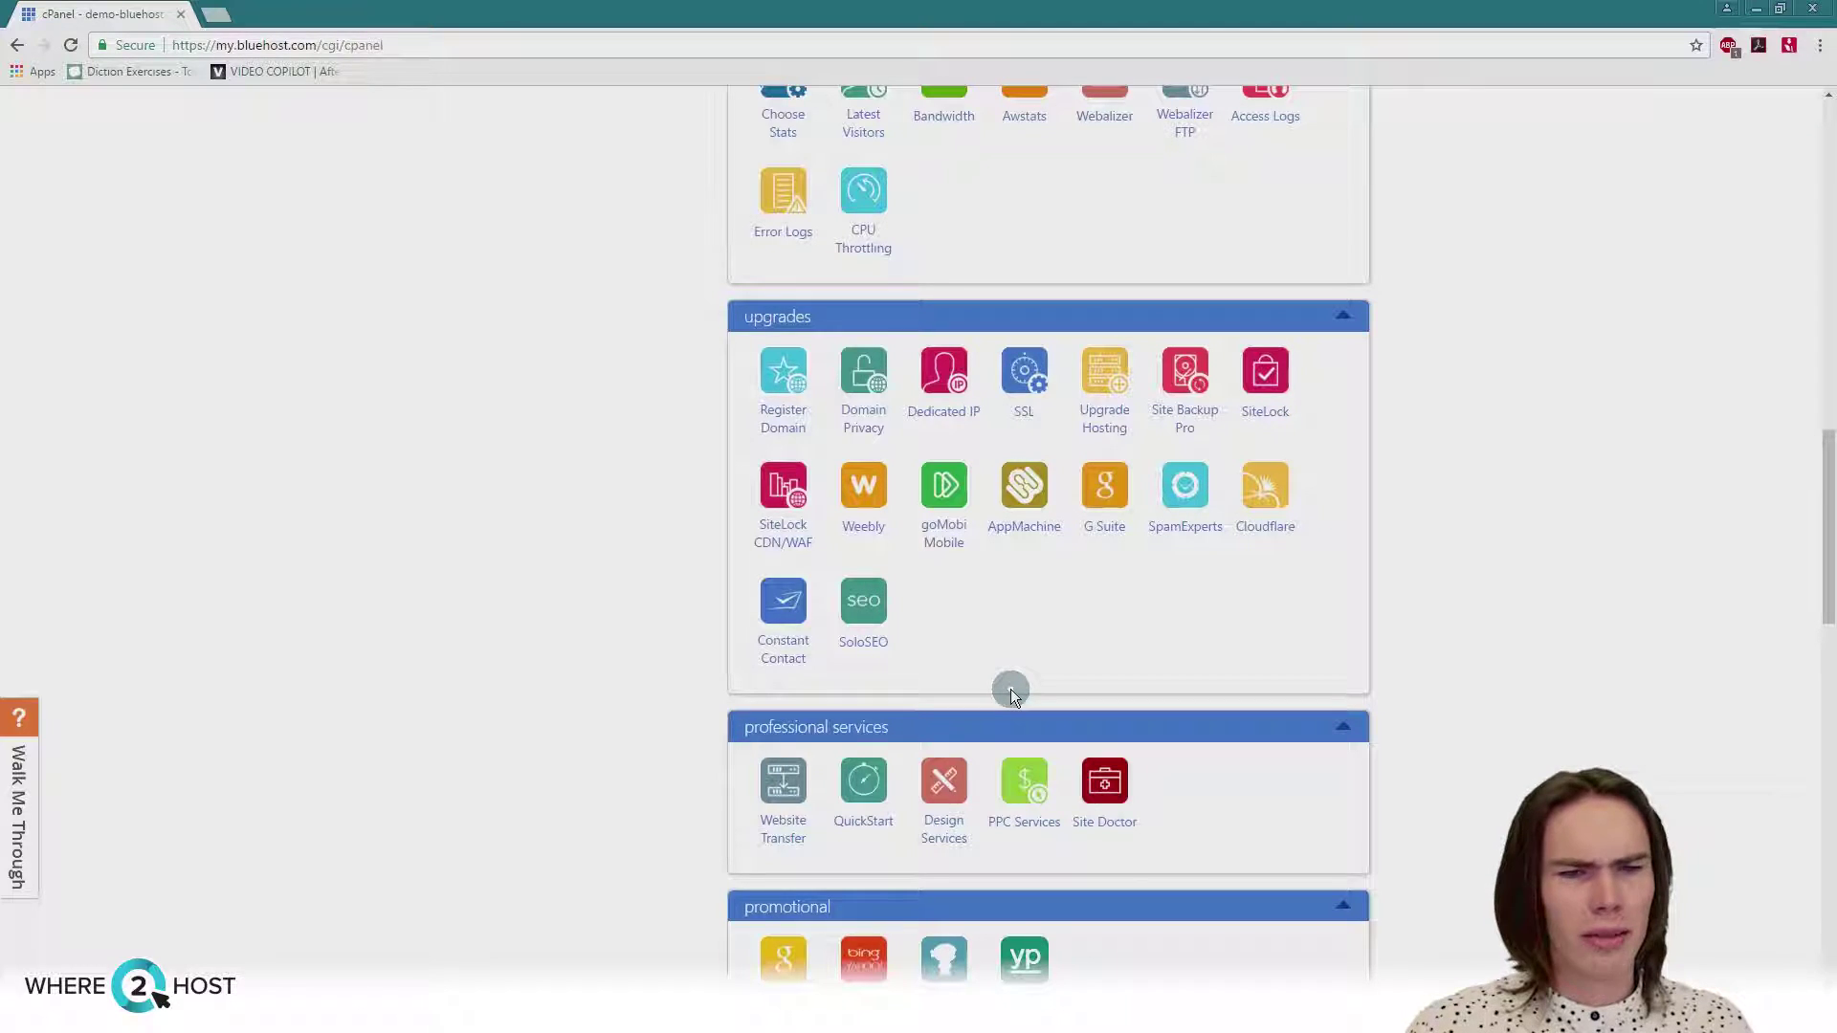
{"action": "scroll", "coordinate": [1010, 689], "scroll_direction": "down", "scroll_amount": 1}
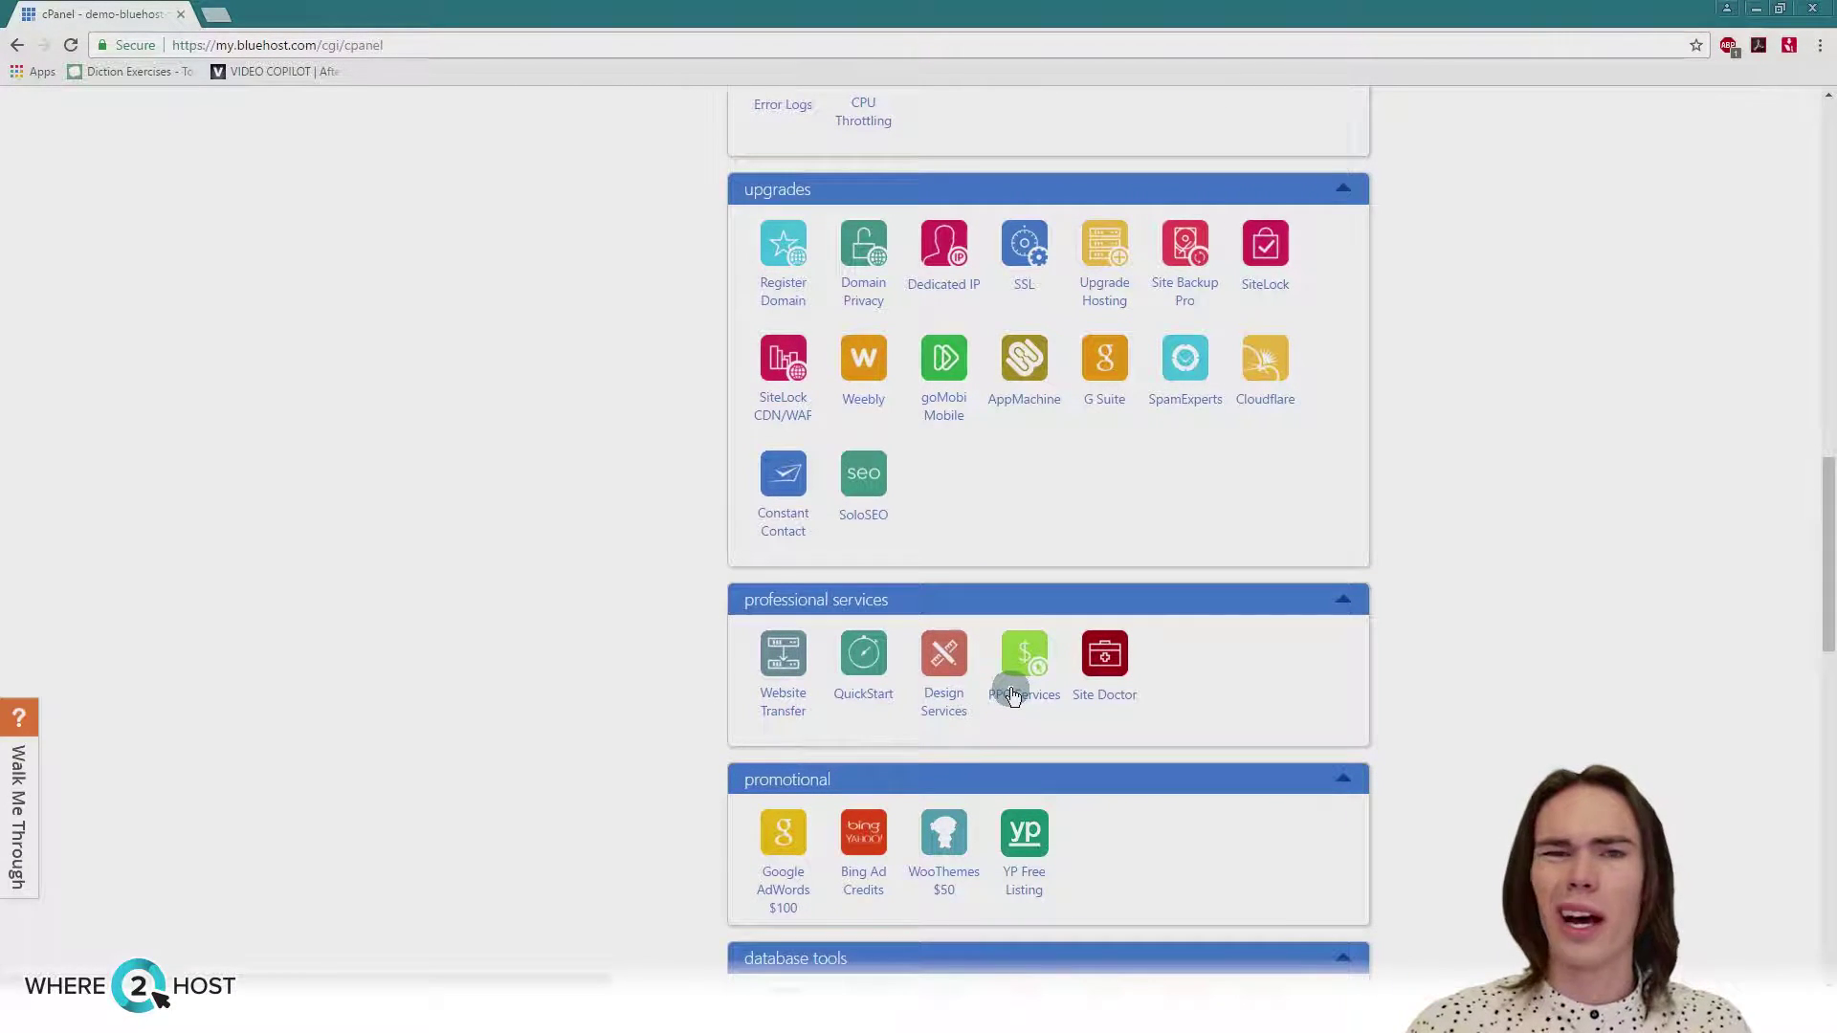
{"action": "scroll", "coordinate": [1012, 689], "scroll_direction": "down", "scroll_amount": 2}
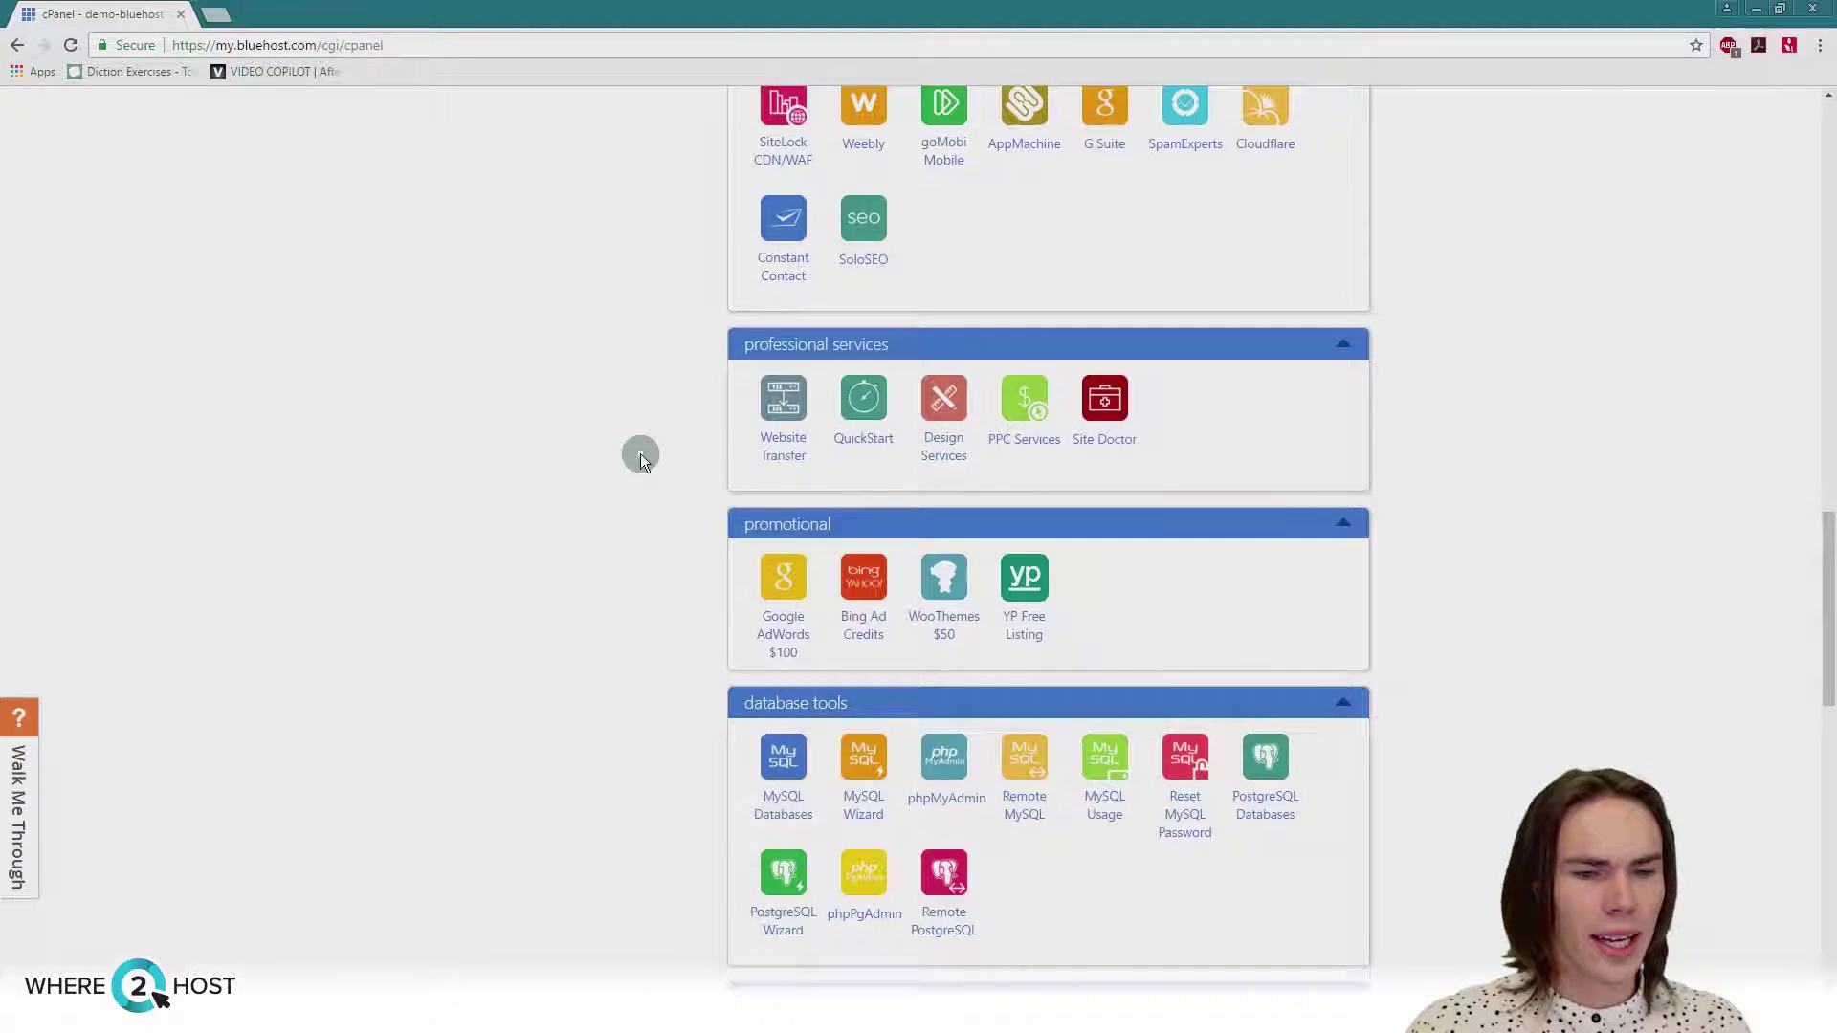
{"action": "scroll", "coordinate": [640, 454], "scroll_direction": "down", "scroll_amount": 10}
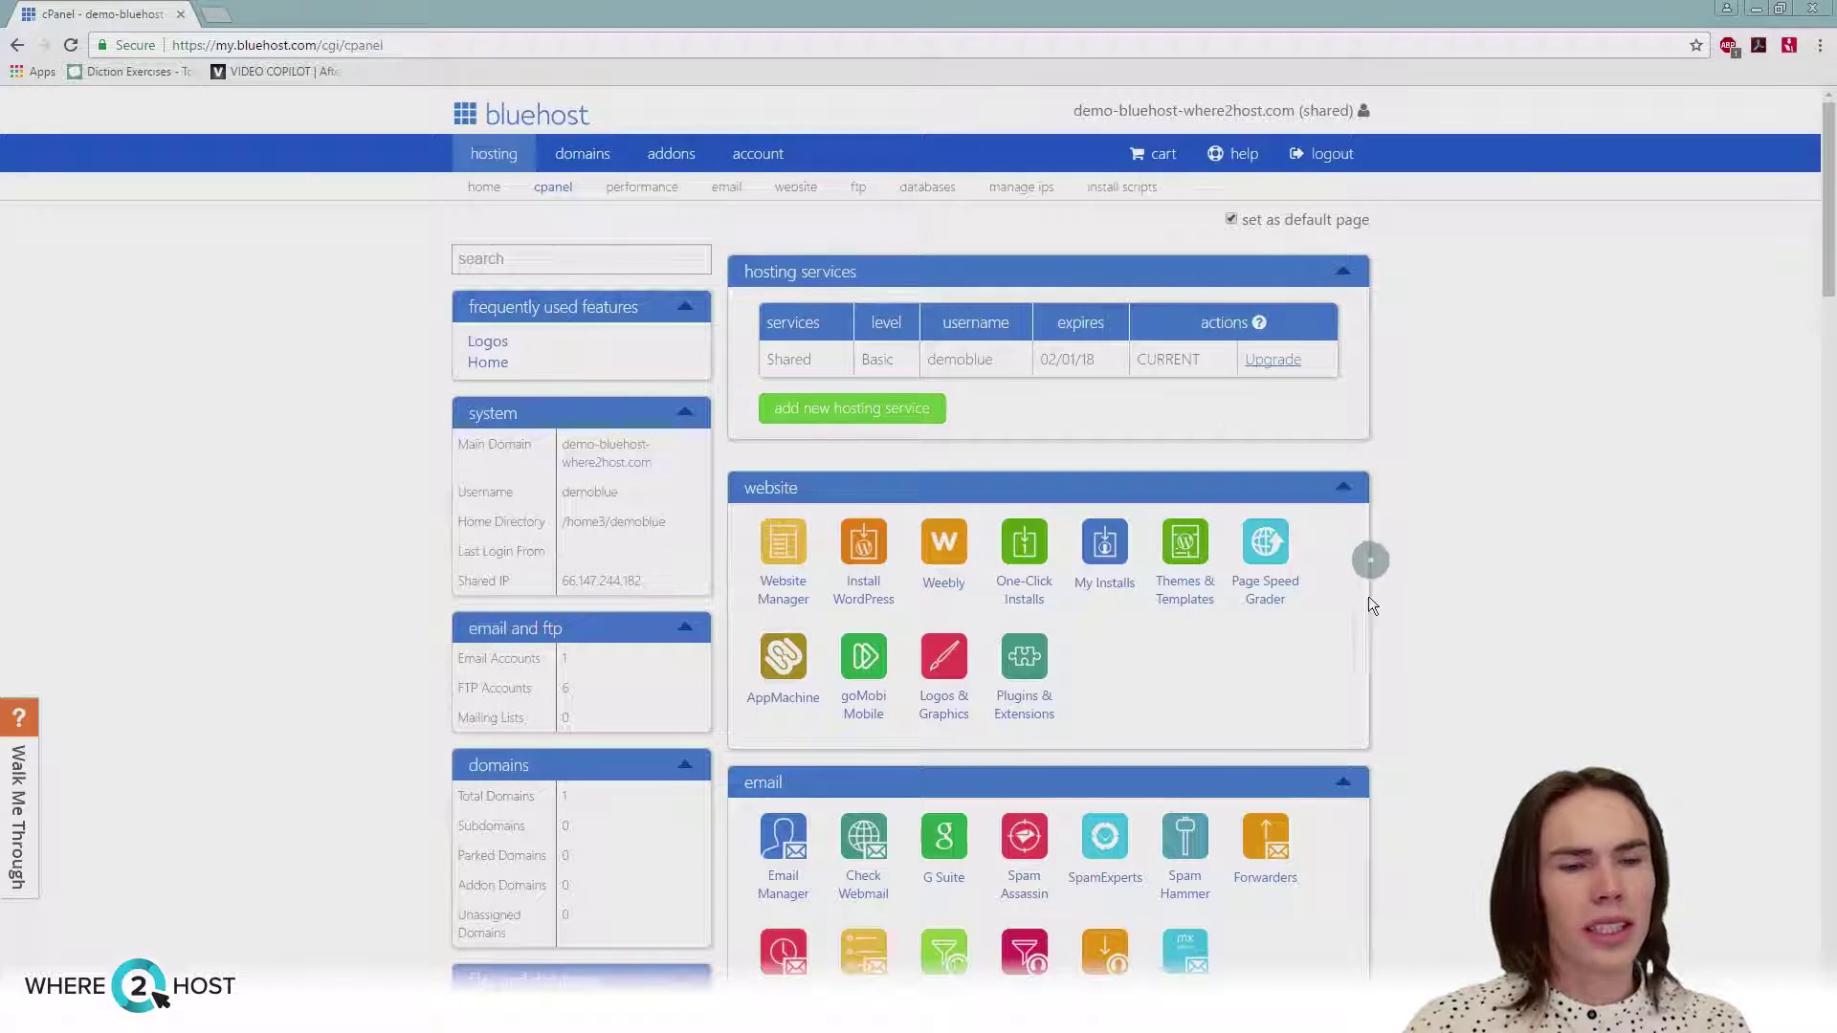
Open One-Click Installs from cPanel's website tools and browse the applications available for installation
{"action": "left_click", "coordinate": [1026, 585]}
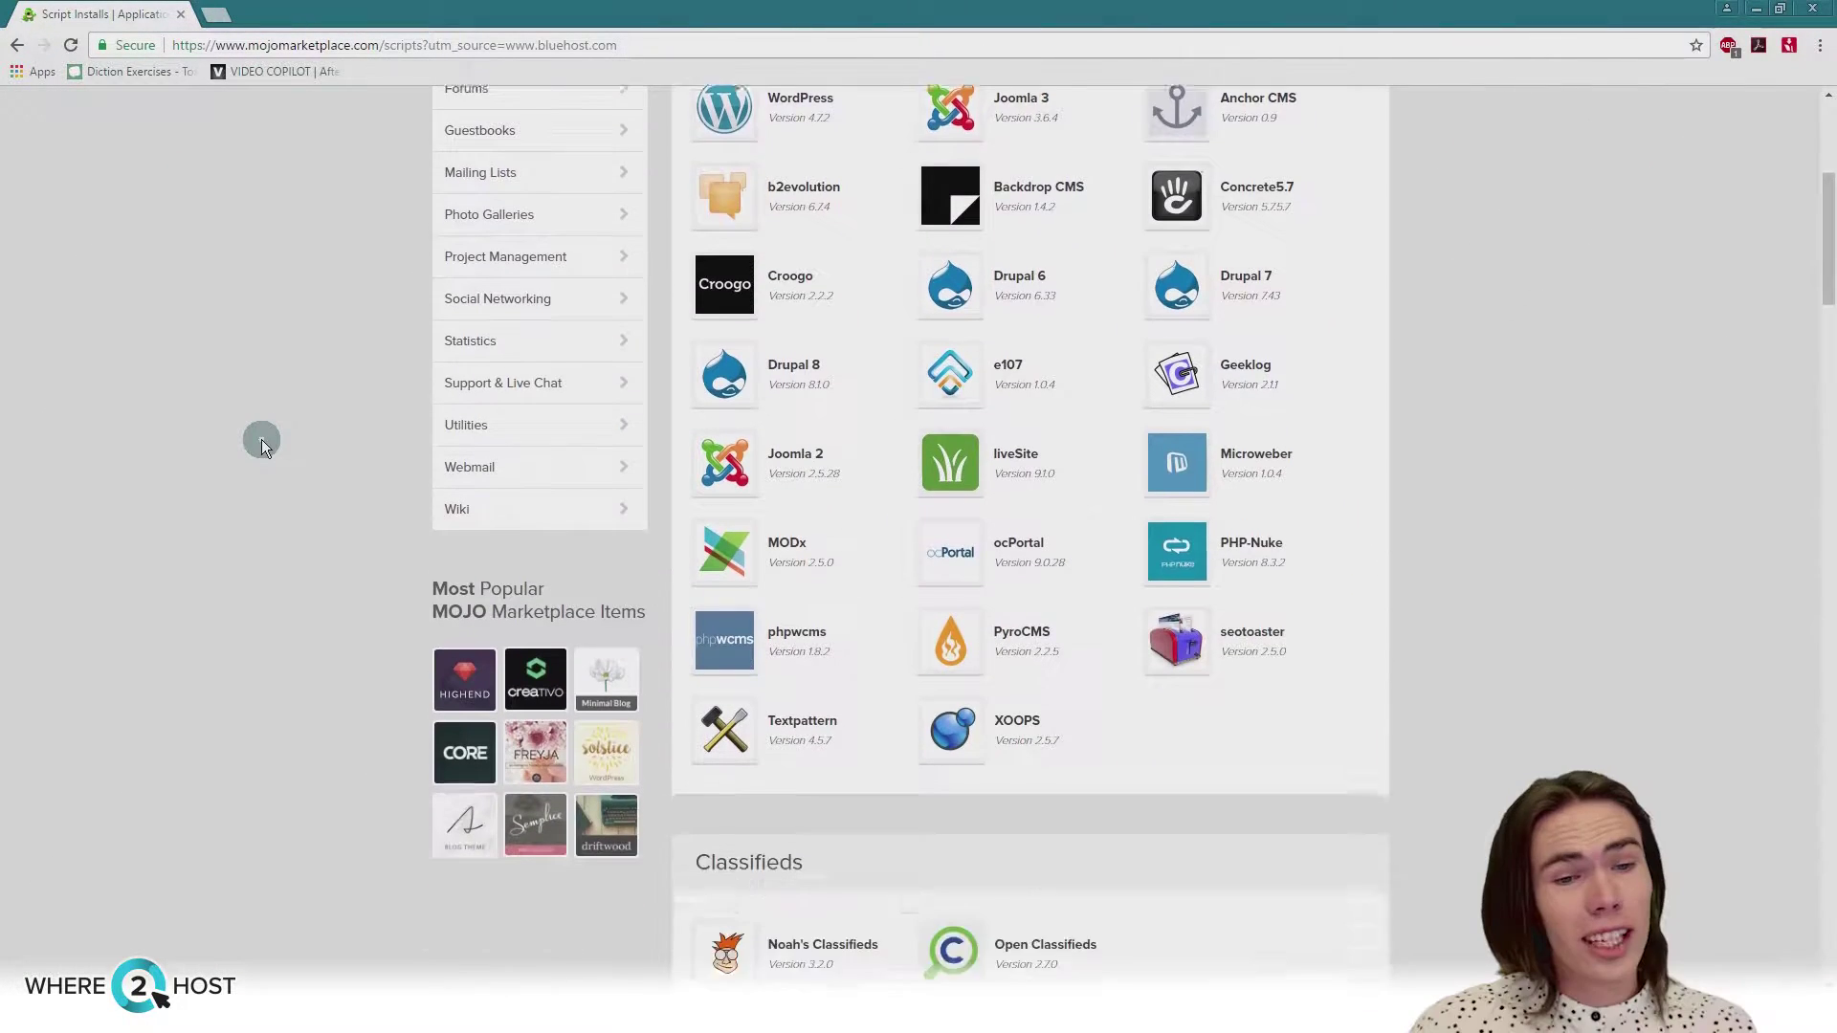
{"action": "scroll", "coordinate": [261, 439], "scroll_direction": "down", "scroll_amount": 1}
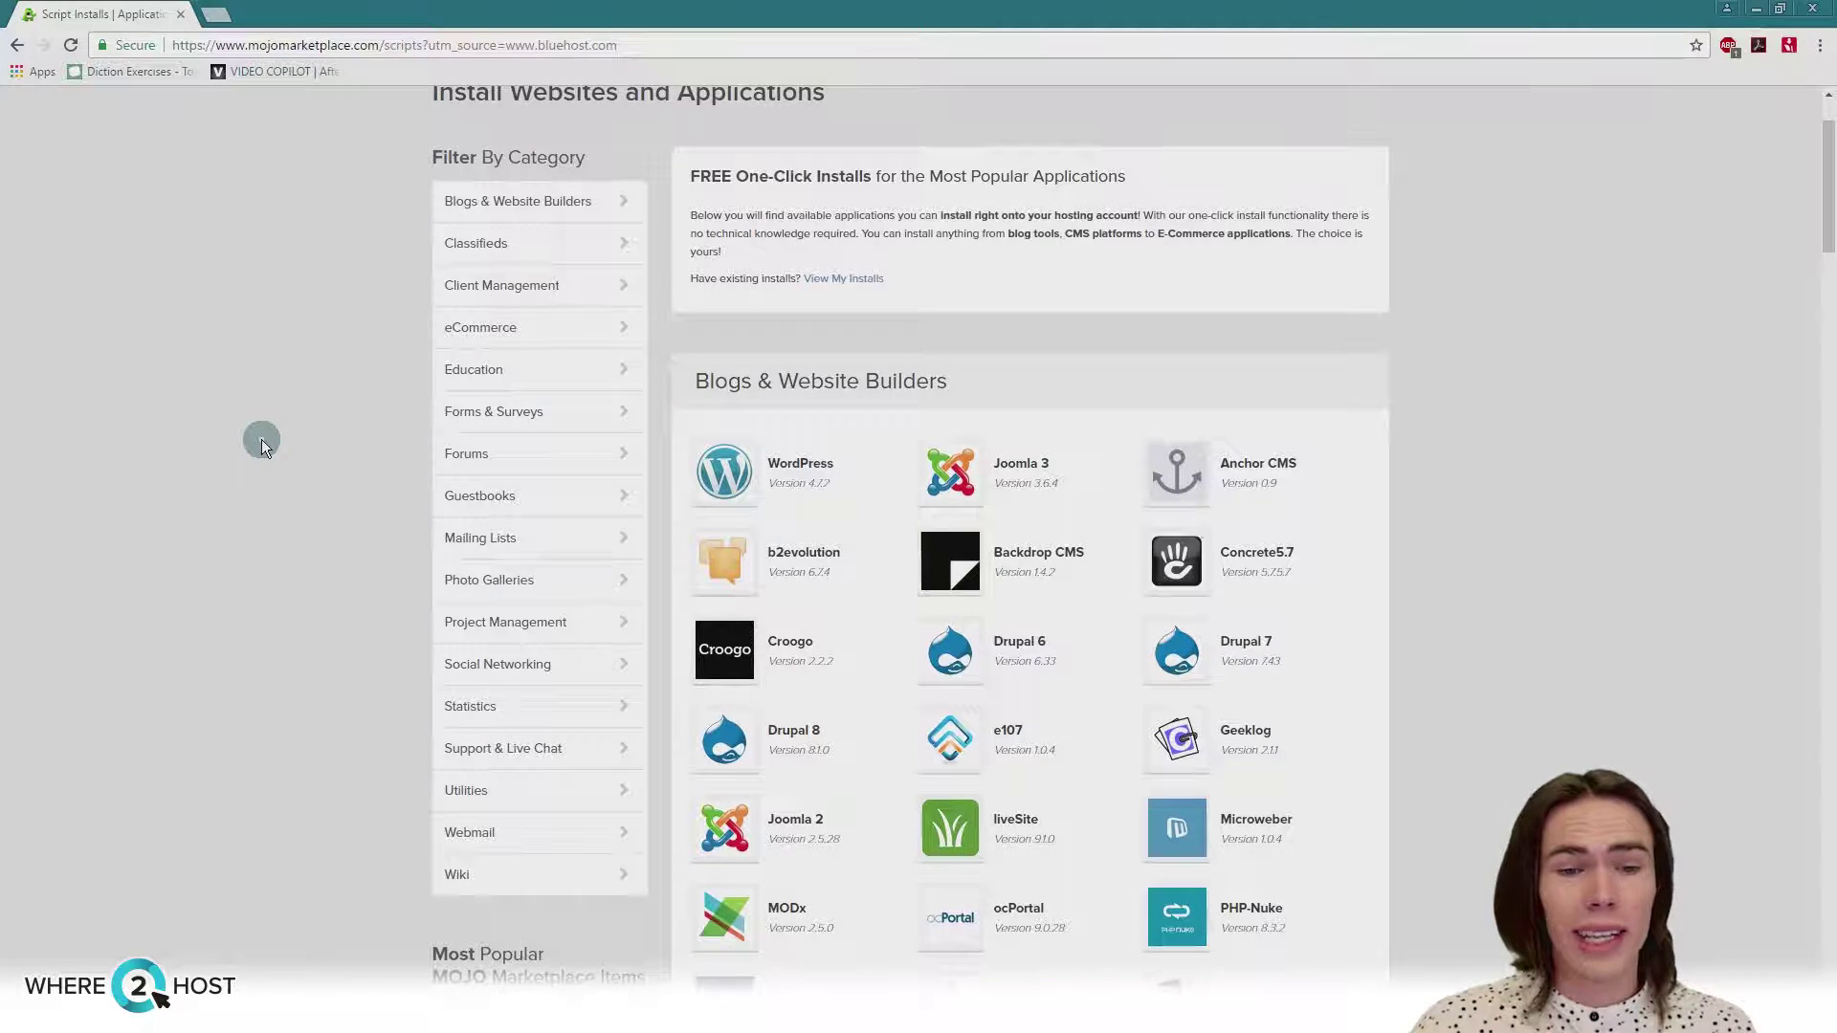
{"action": "scroll", "coordinate": [261, 440], "scroll_direction": "down", "scroll_amount": 12}
{"action": "scroll", "coordinate": [262, 452], "scroll_direction": "up", "scroll_amount": 15}
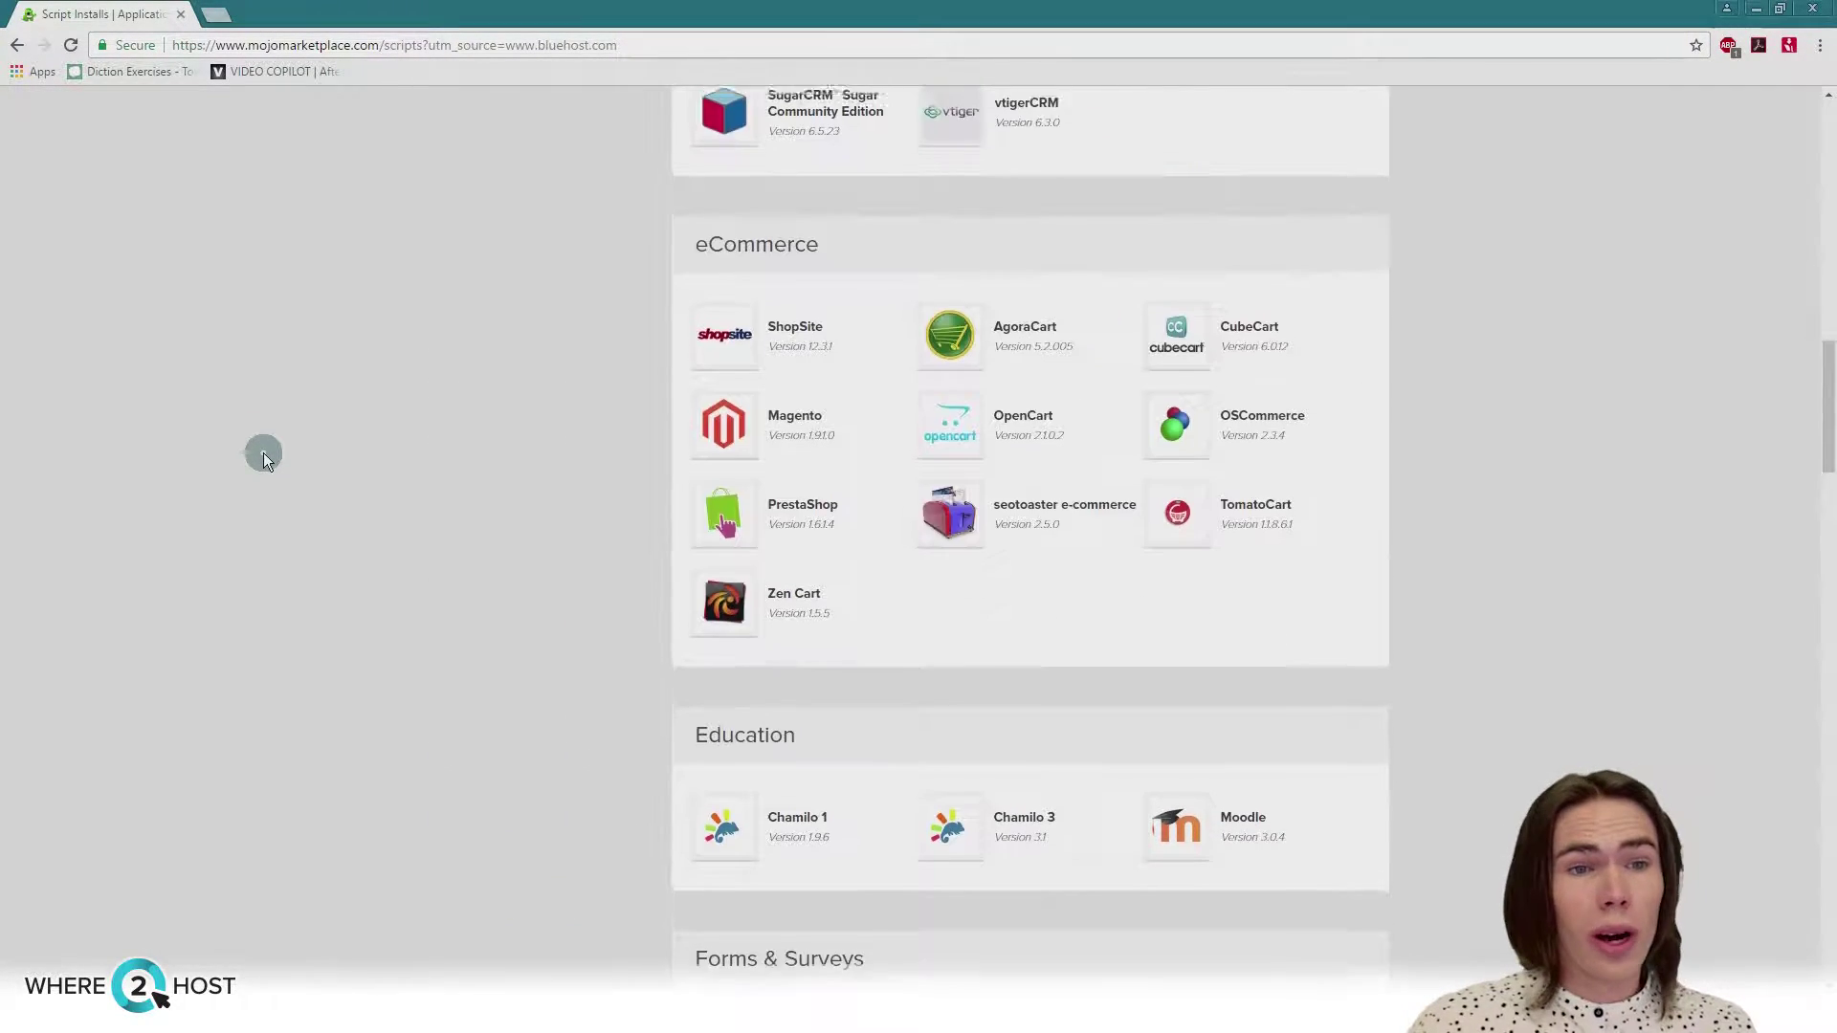
{"action": "scroll", "coordinate": [262, 454], "scroll_direction": "down", "scroll_amount": 15}
{"action": "scroll", "coordinate": [265, 455], "scroll_direction": "up", "scroll_amount": 20}
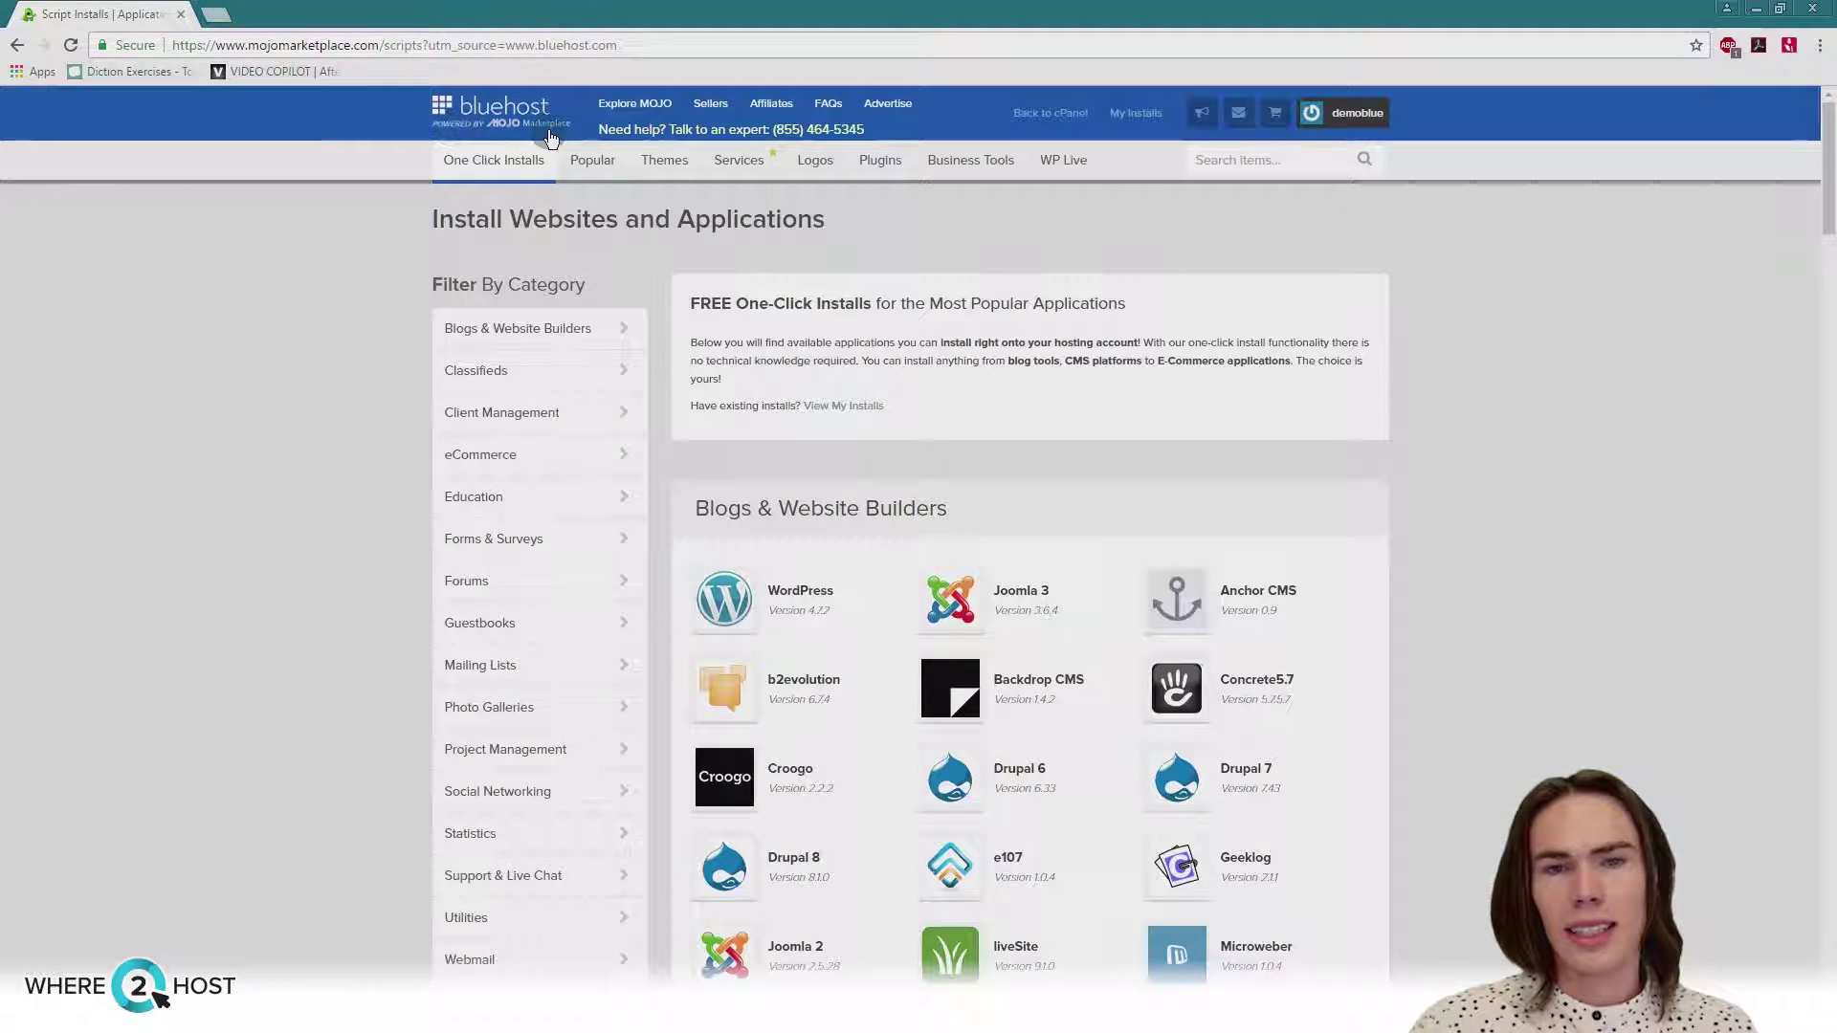
{"action": "left_click", "coordinate": [214, 373]}
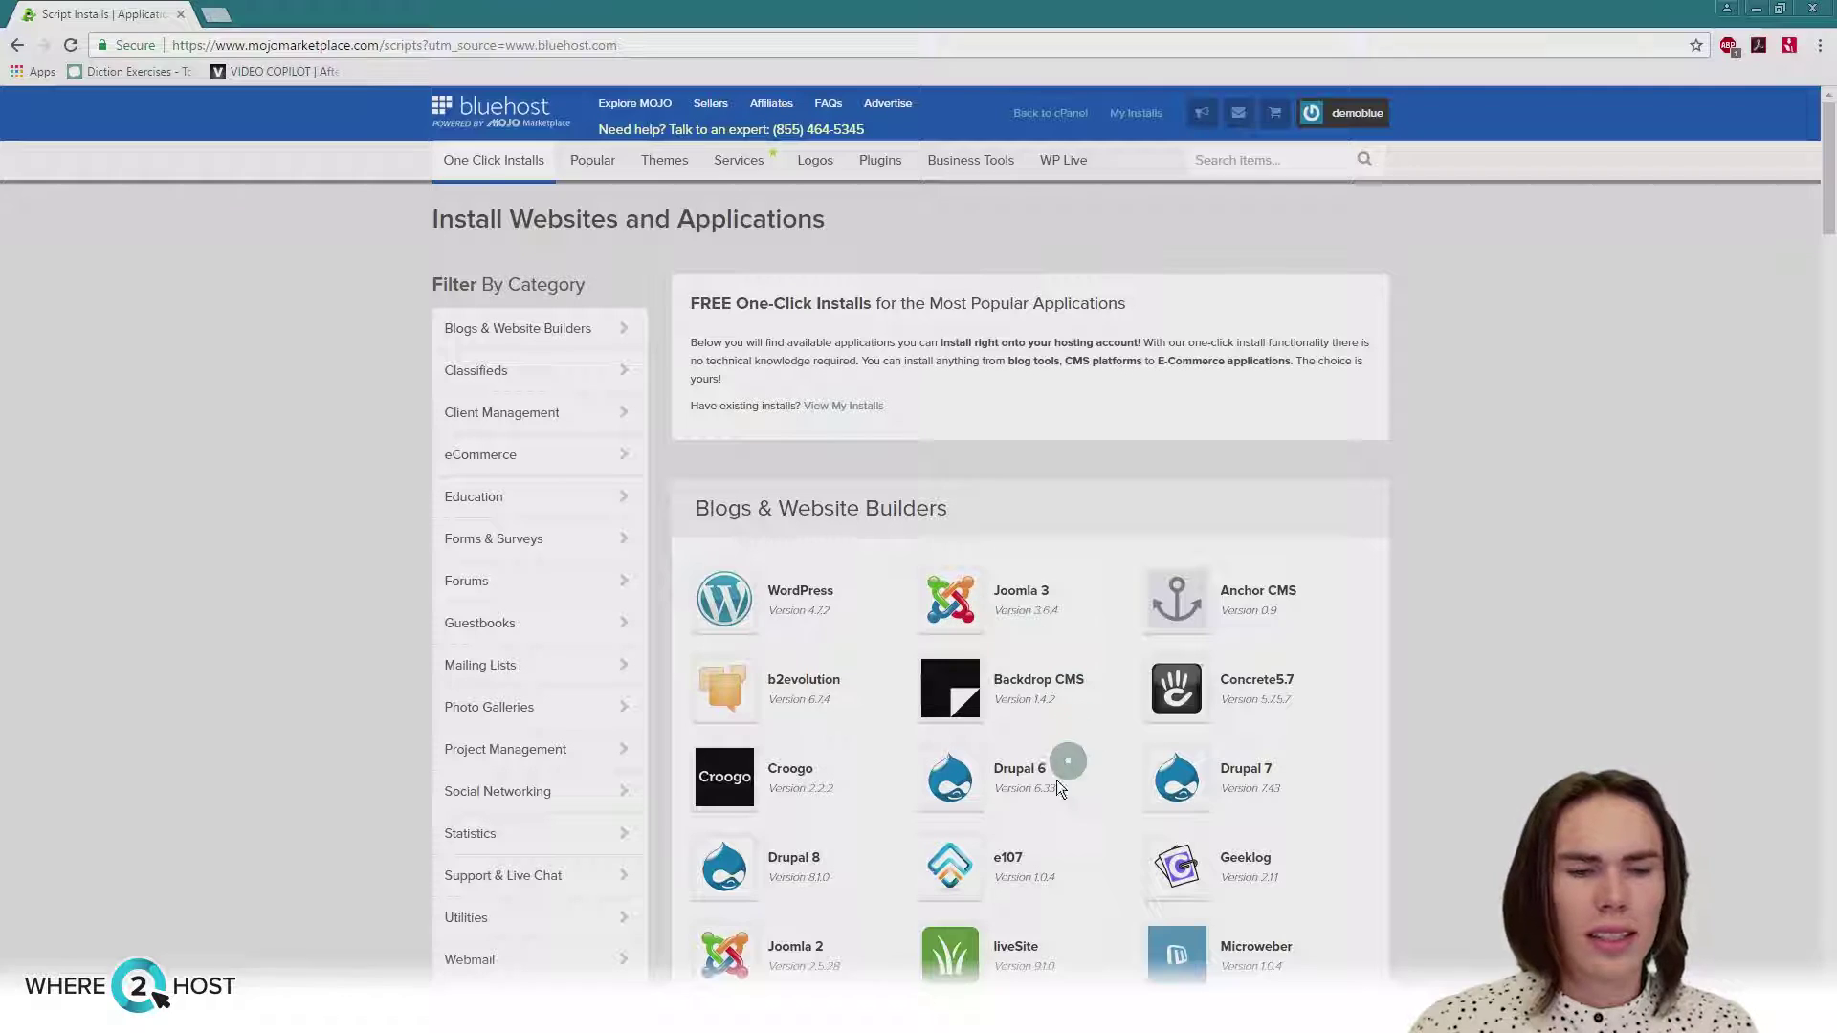
Open the WordPress install page from the Blogs & Website Builders applications
{"action": "scroll", "coordinate": [981, 818], "scroll_direction": "down", "scroll_amount": 3}
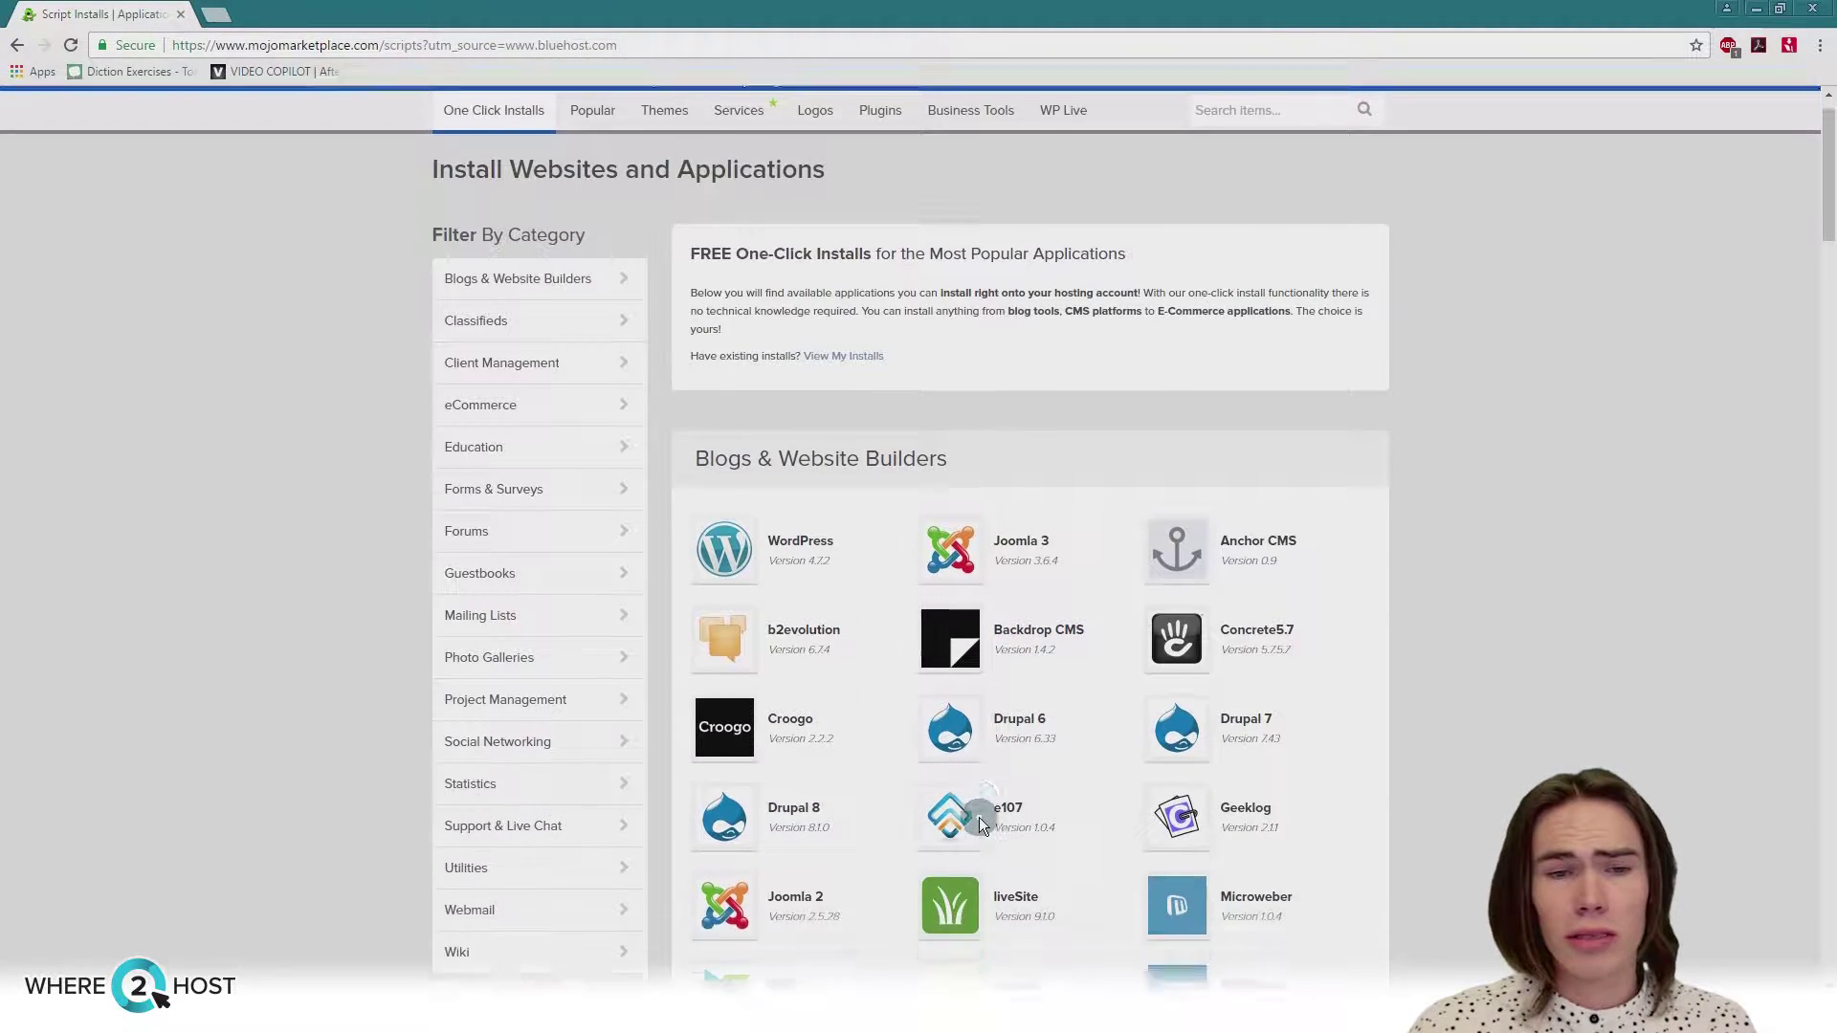
{"action": "scroll", "coordinate": [898, 473], "scroll_direction": "up", "scroll_amount": 1}
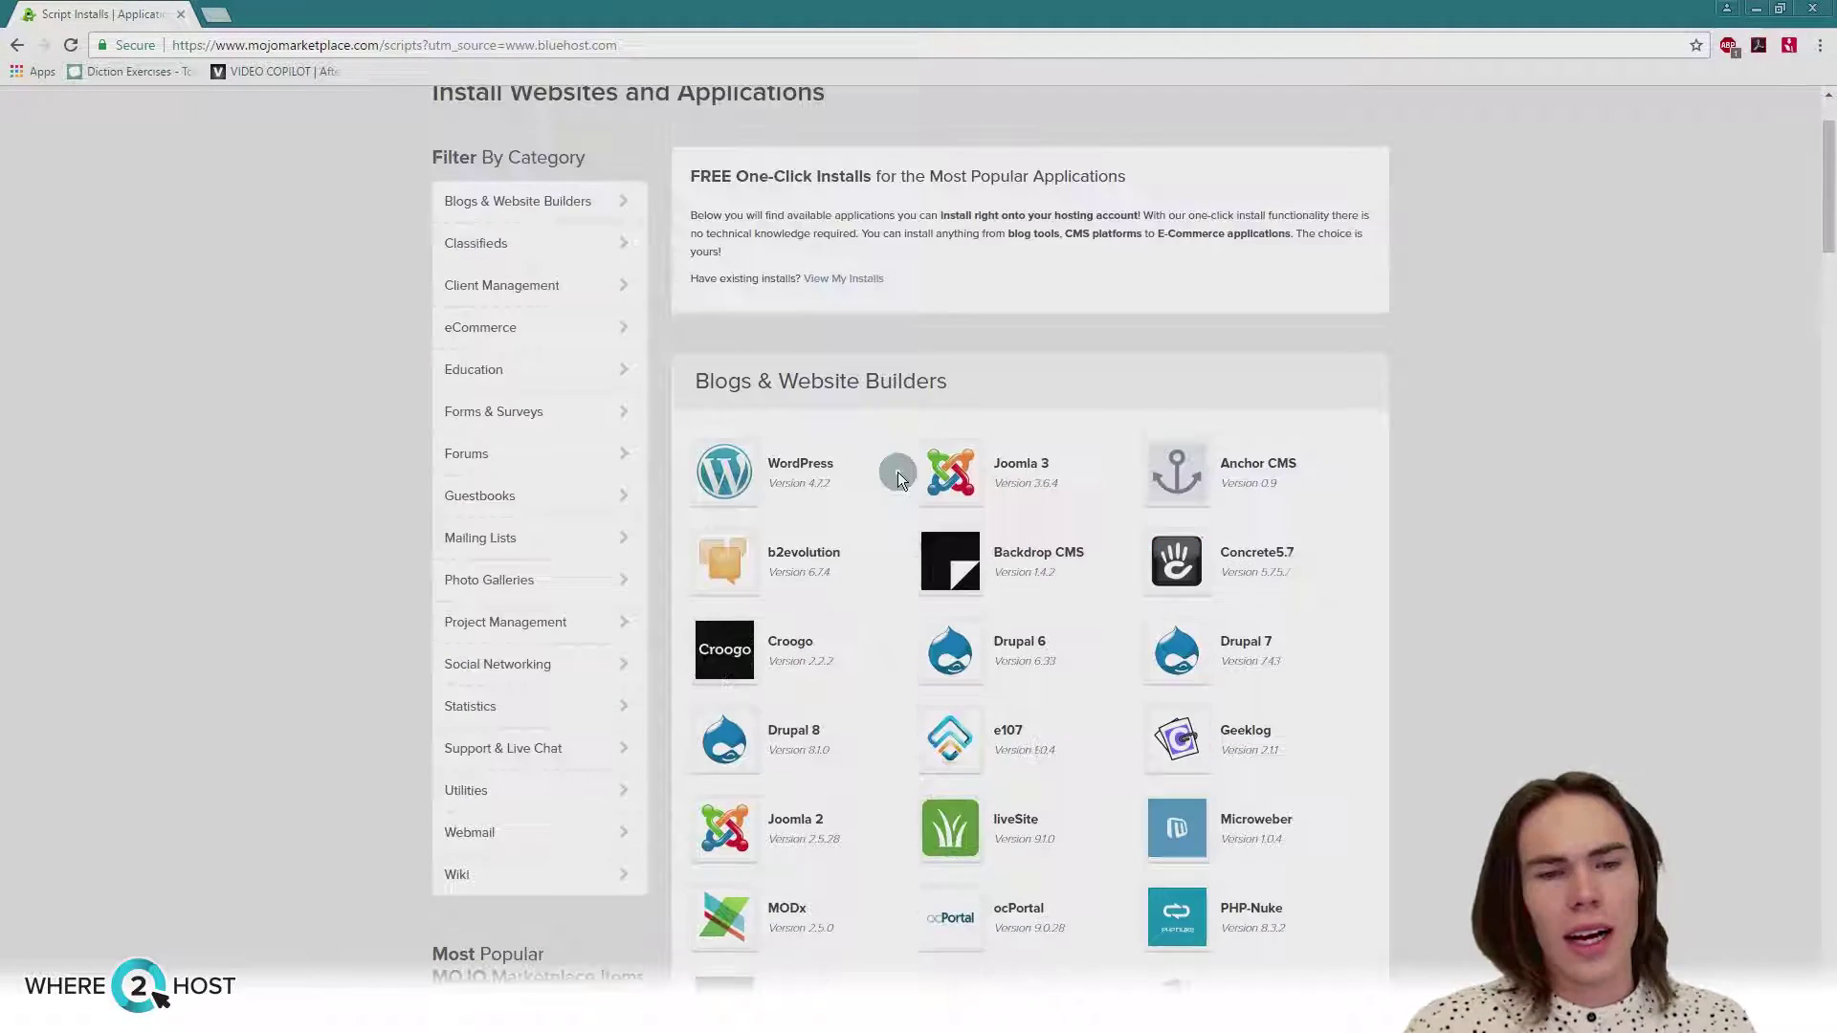
{"action": "left_click", "coordinate": [794, 469]}
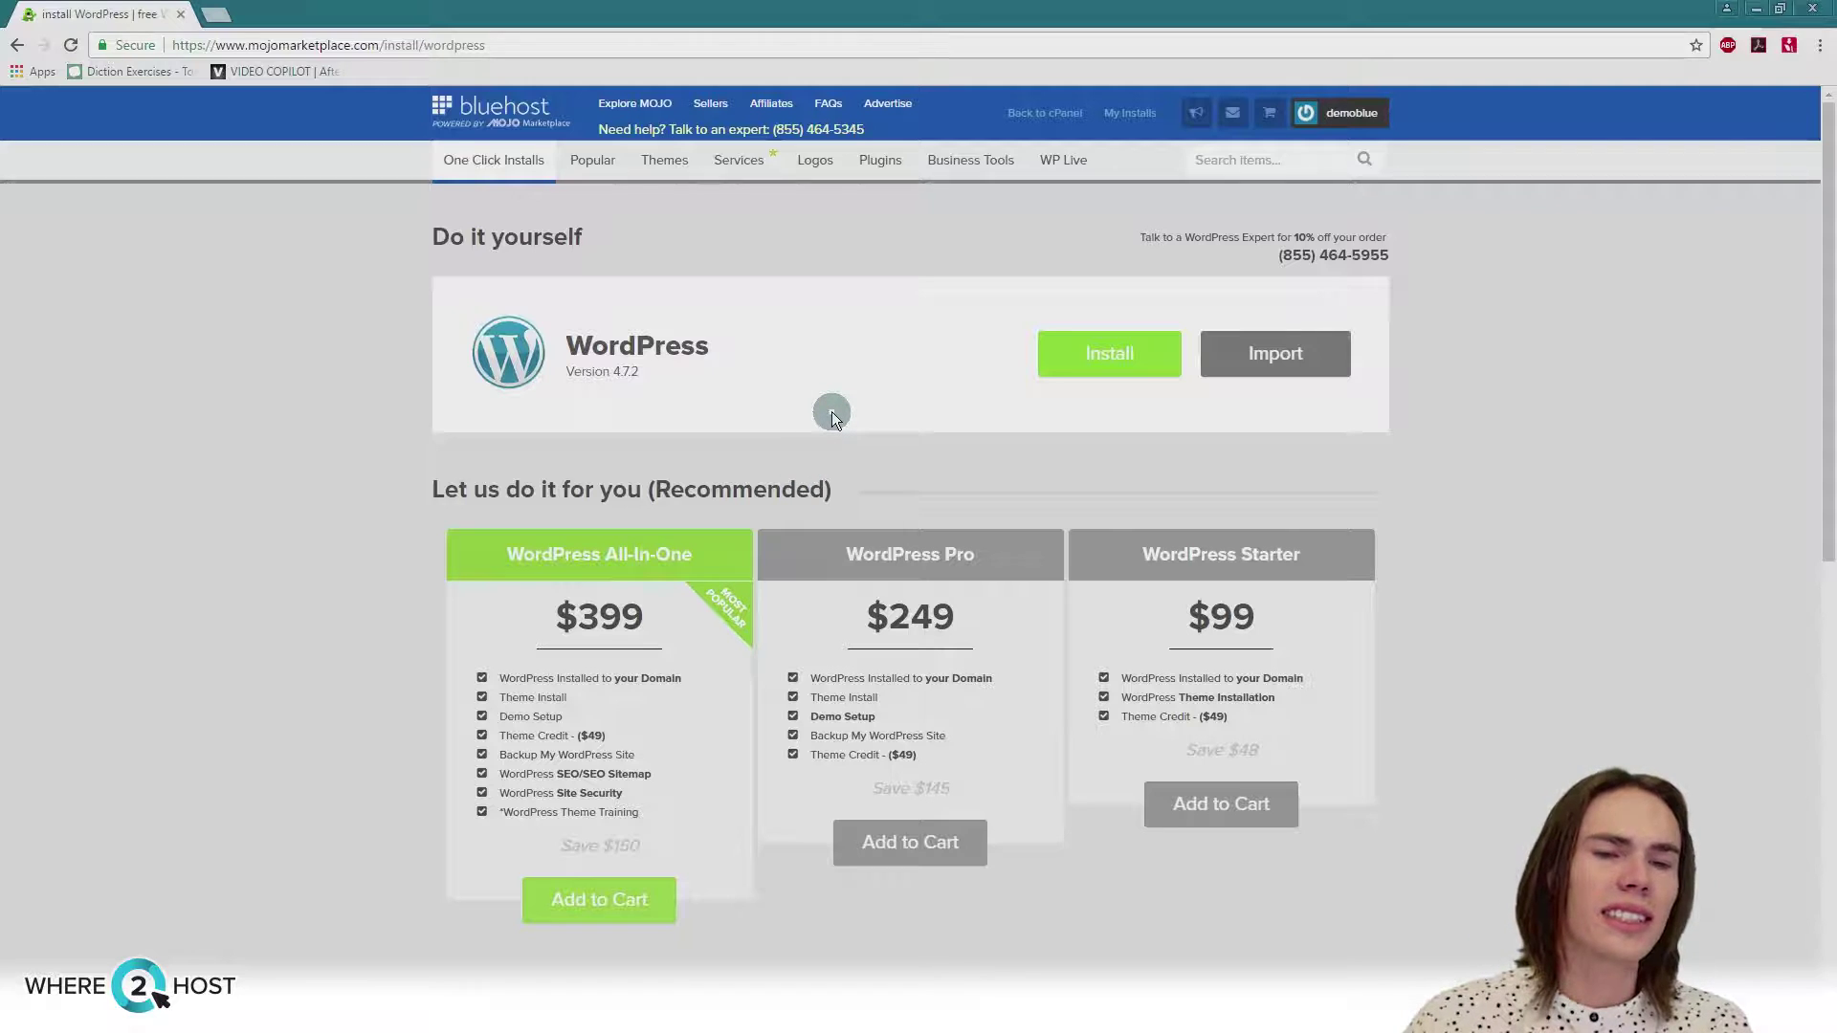
Start the do-it-yourself WordPress installation and review its domain choice and the Lead Gen - OptinMonster addon
{"action": "left_click_drag", "start_coordinate": [413, 478], "coordinate": [914, 491]}
{"action": "left_click", "coordinate": [916, 452]}
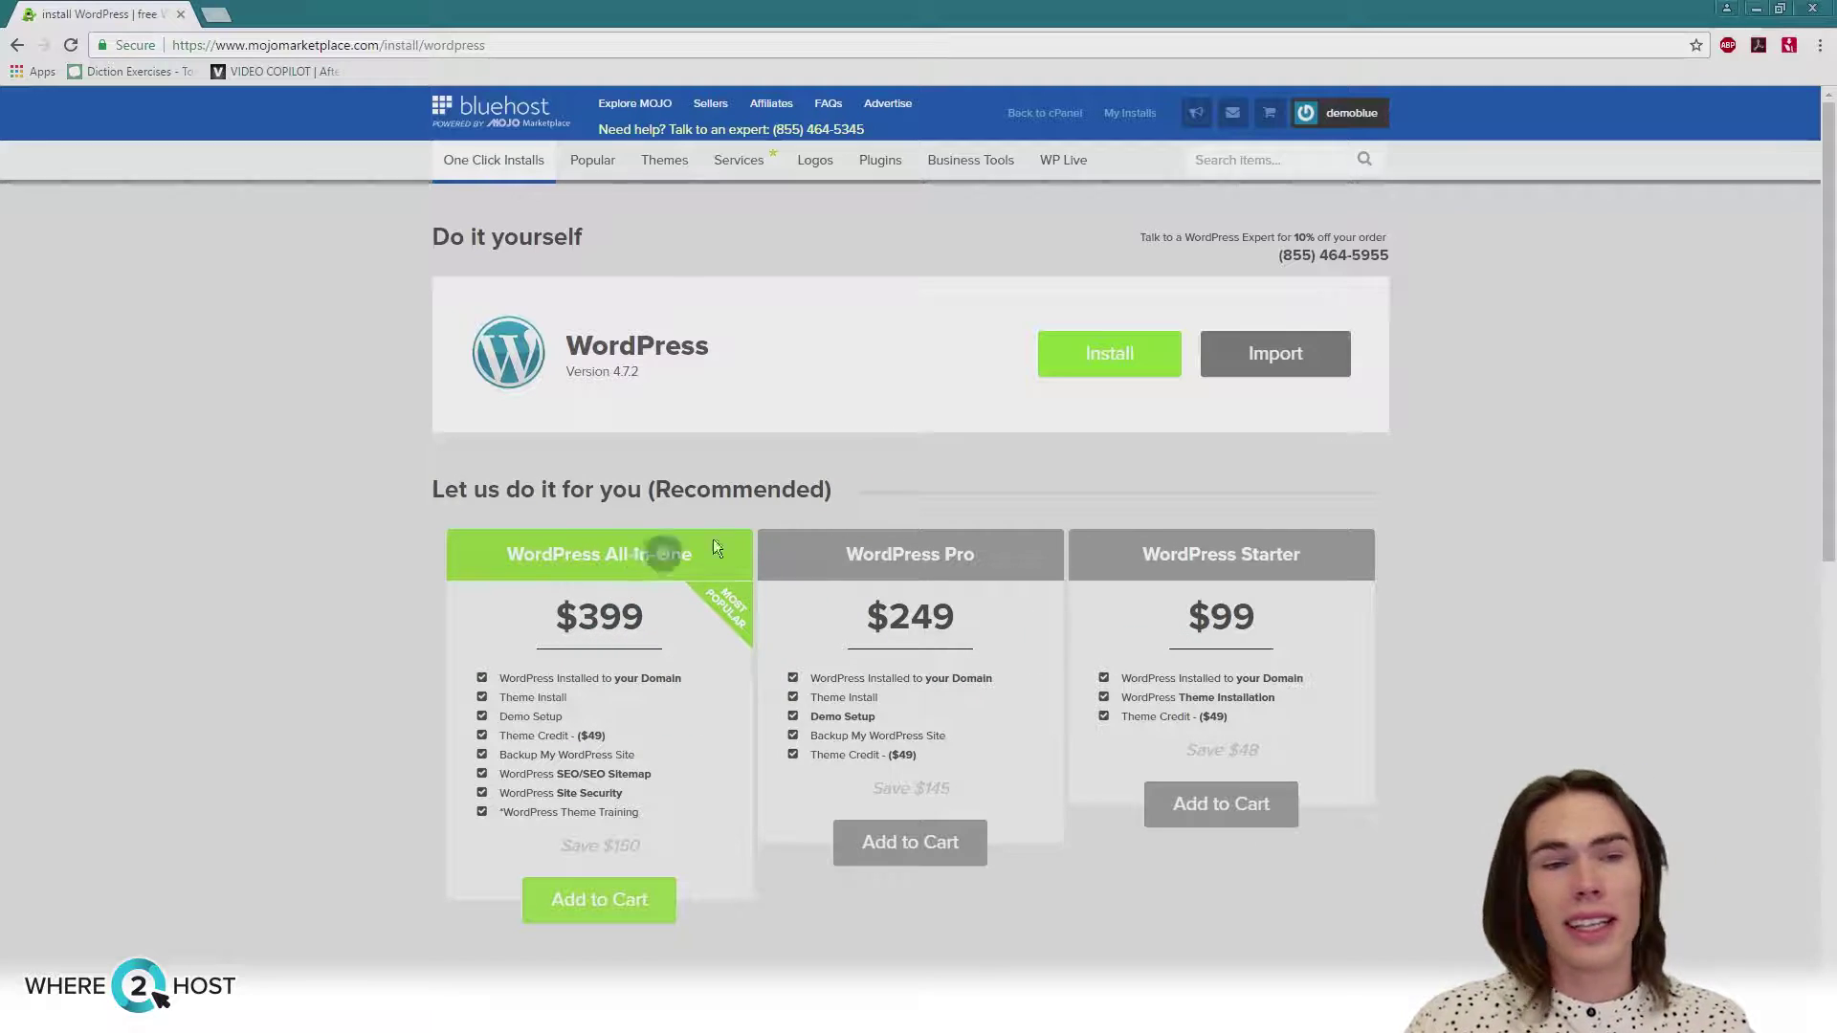
{"action": "left_click", "coordinate": [1094, 373]}
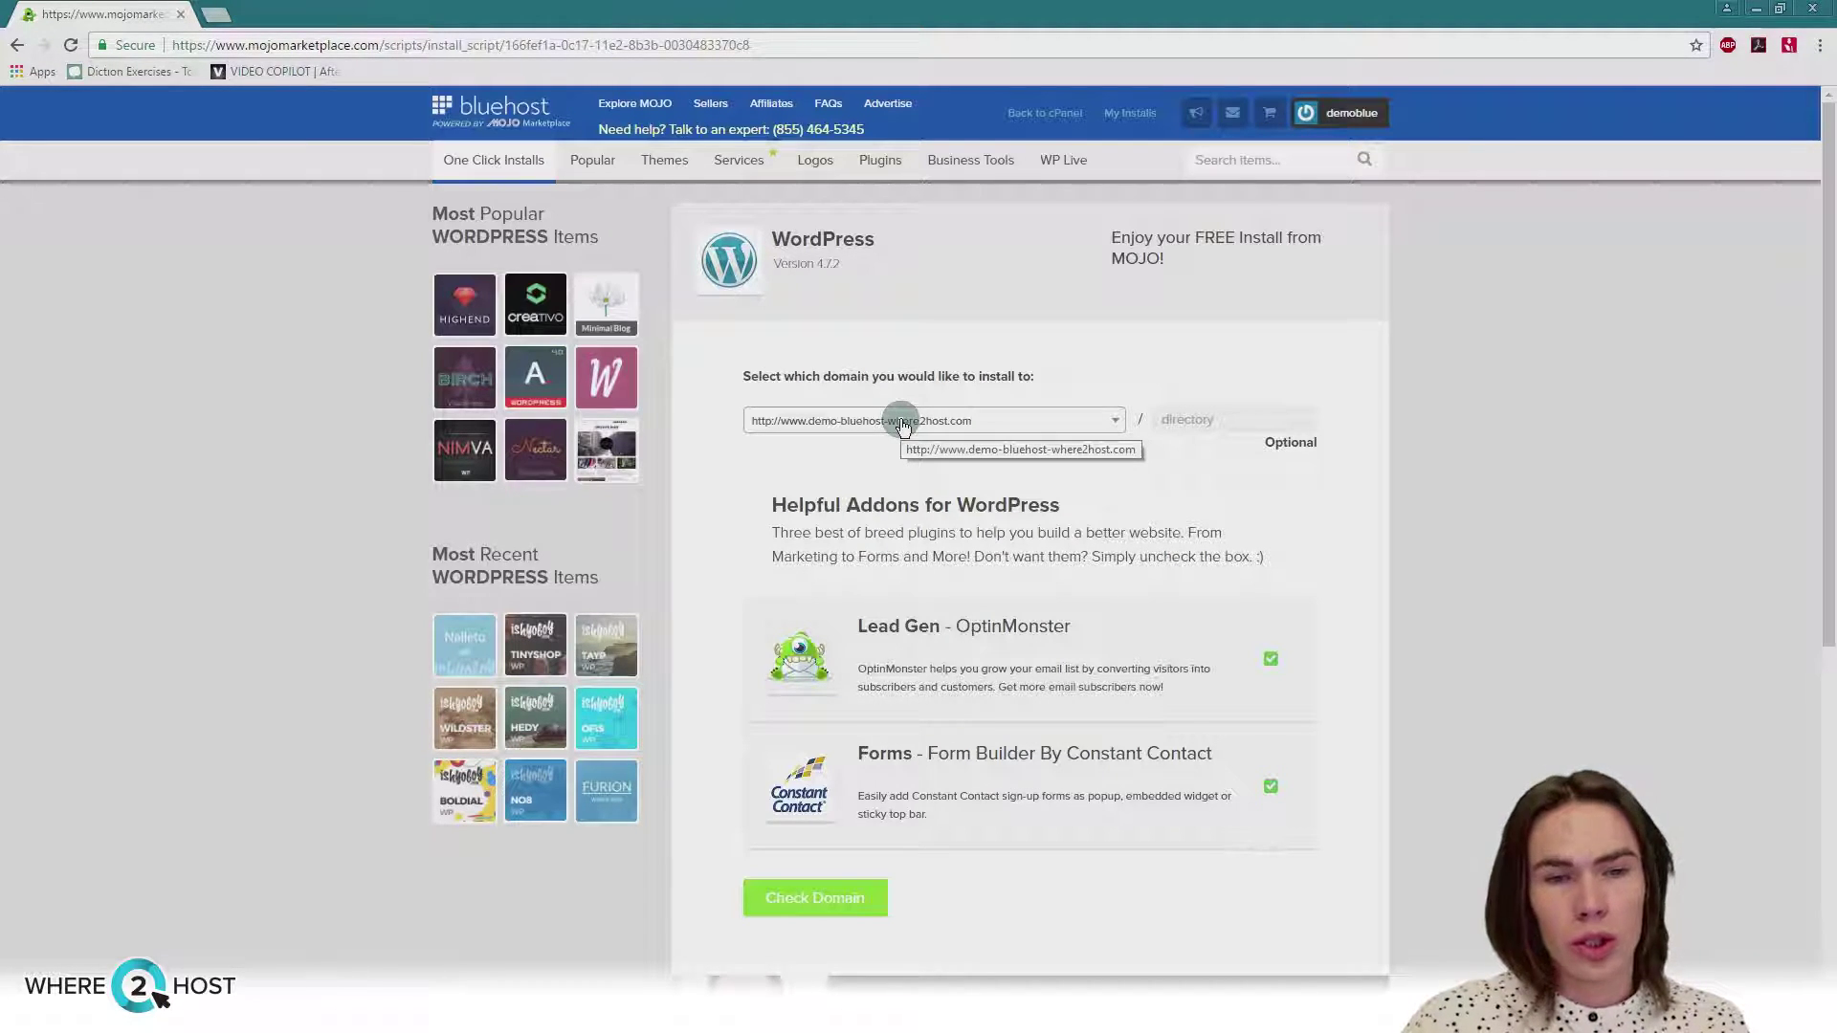
{"action": "scroll", "coordinate": [902, 426], "scroll_direction": "down", "scroll_amount": 3}
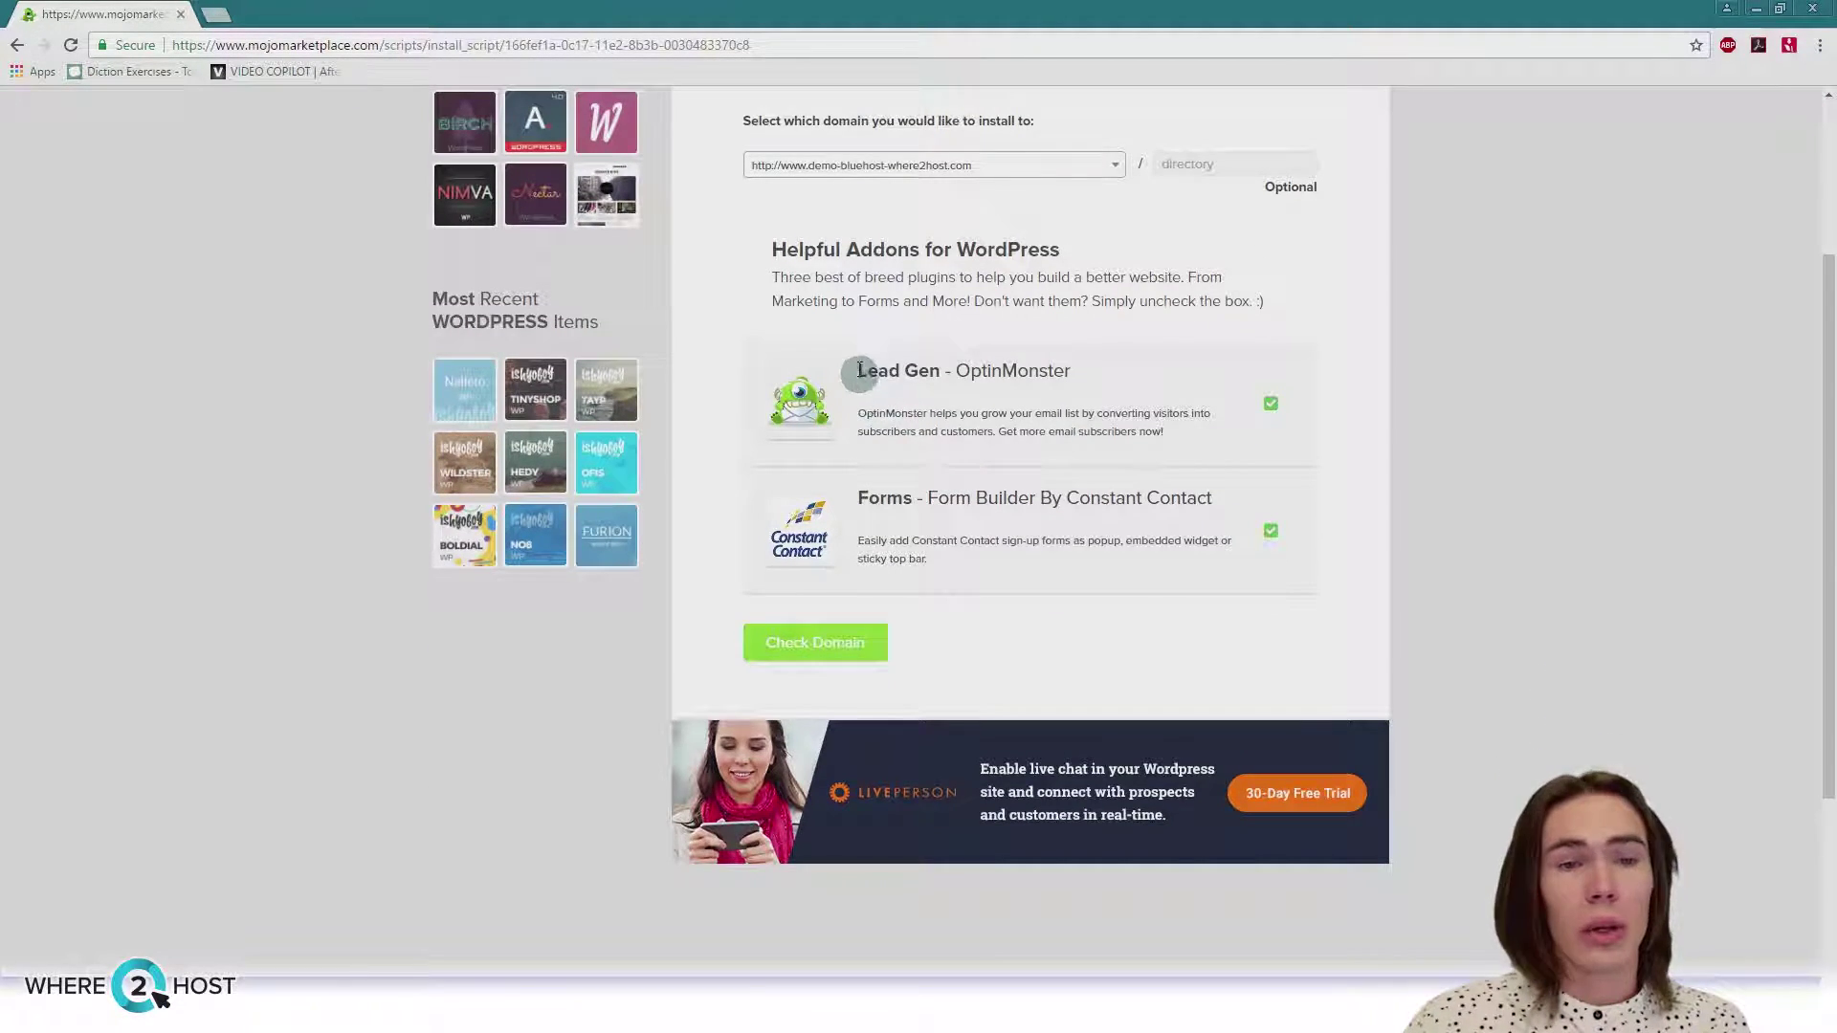
{"action": "left_click_drag", "start_coordinate": [854, 369], "coordinate": [1022, 371]}
{"action": "left_click", "coordinate": [1087, 373]}
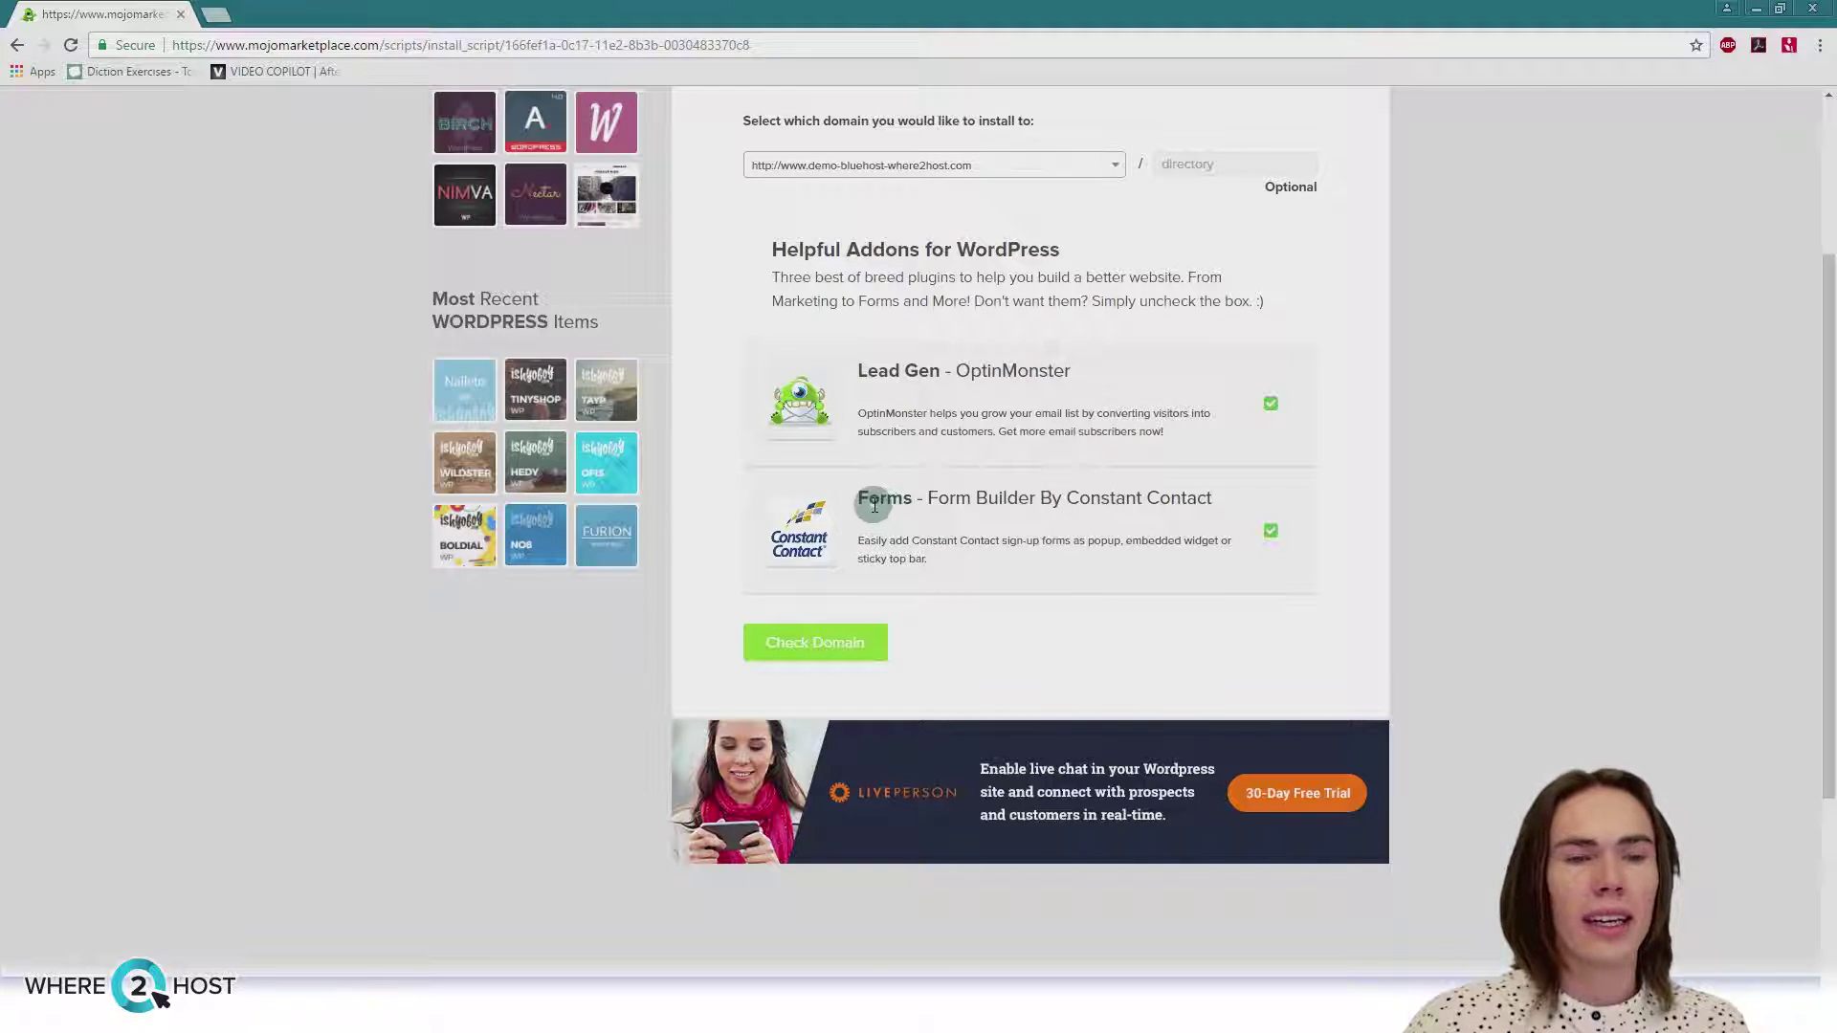
Review the Forms addon, keep both WordPress addons selected, and check the chosen domain, continuing despite the files at that location
{"action": "left_click_drag", "start_coordinate": [858, 498], "coordinate": [999, 499]}
{"action": "scroll", "coordinate": [1014, 507], "scroll_direction": "up", "scroll_amount": 3}
{"action": "left_click", "coordinate": [1024, 528]}
{"action": "scroll", "coordinate": [1024, 528], "scroll_direction": "down", "scroll_amount": 6}
{"action": "scroll", "coordinate": [1026, 529], "scroll_direction": "up", "scroll_amount": 6}
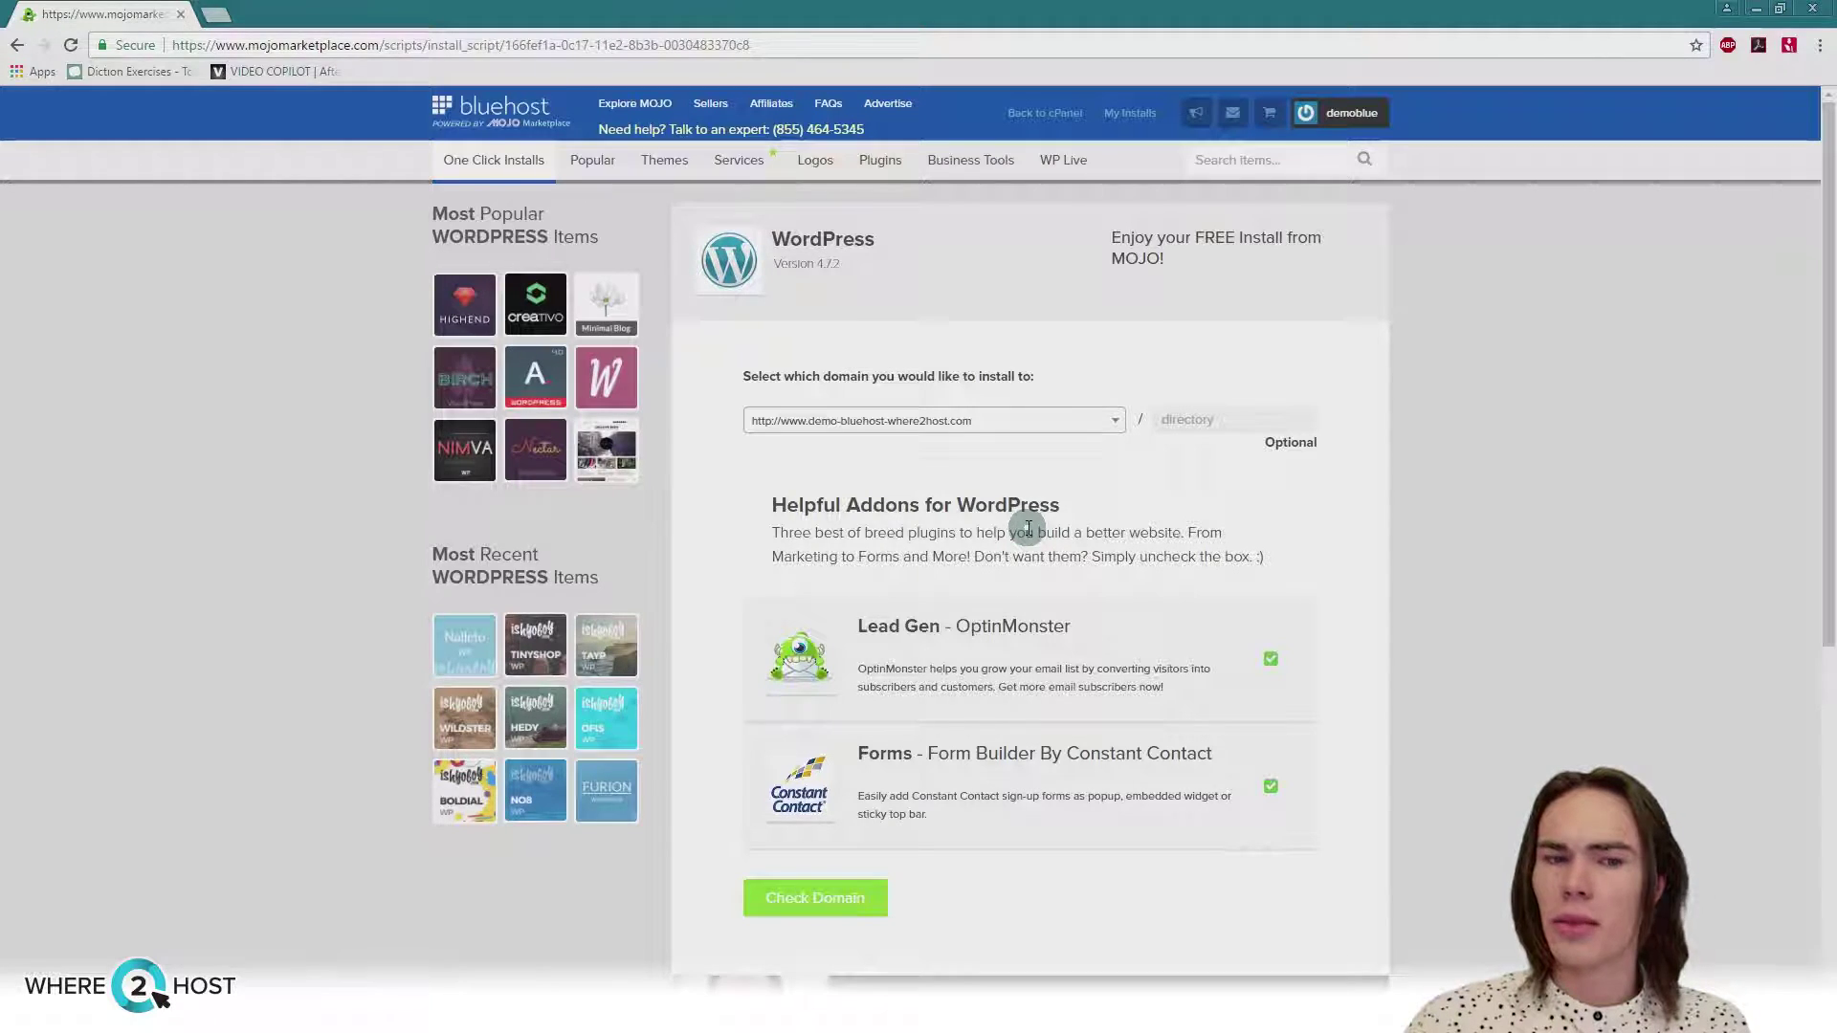
{"action": "scroll", "coordinate": [1028, 529], "scroll_direction": "down", "scroll_amount": 3}
{"action": "scroll", "coordinate": [1027, 528], "scroll_direction": "up", "scroll_amount": 3}
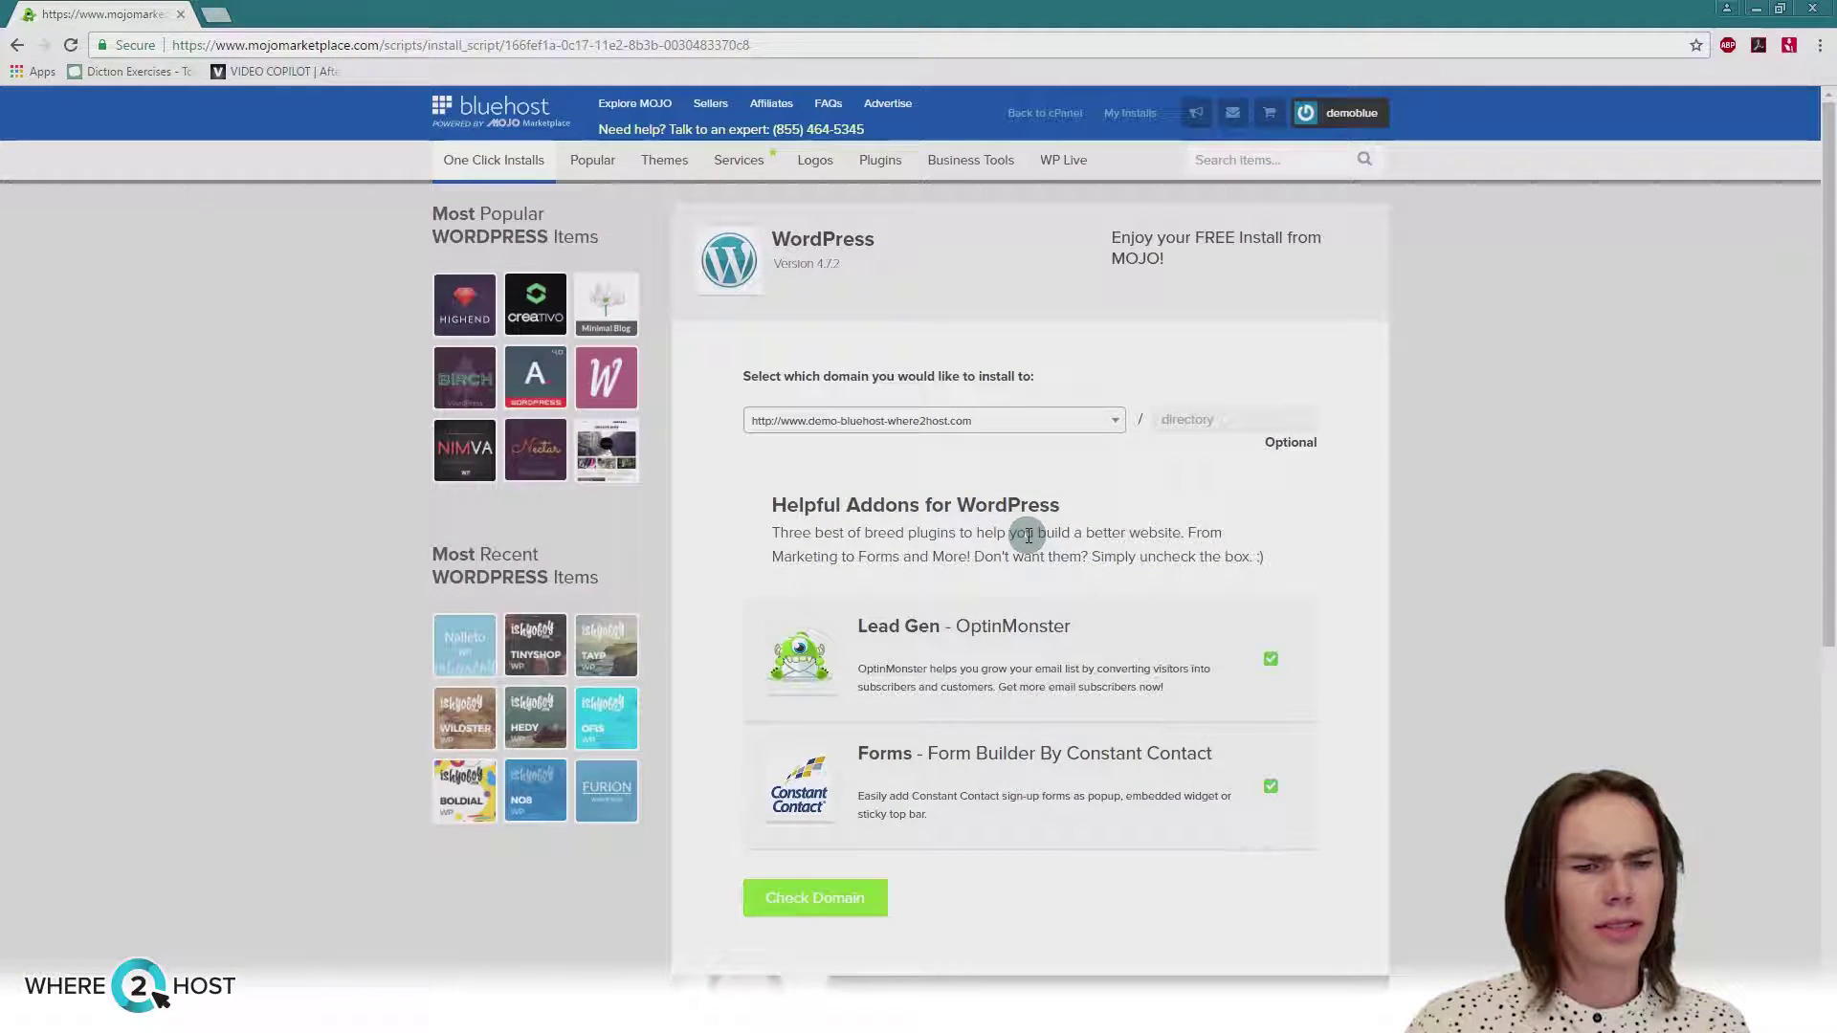
{"action": "left_click", "coordinate": [844, 894]}
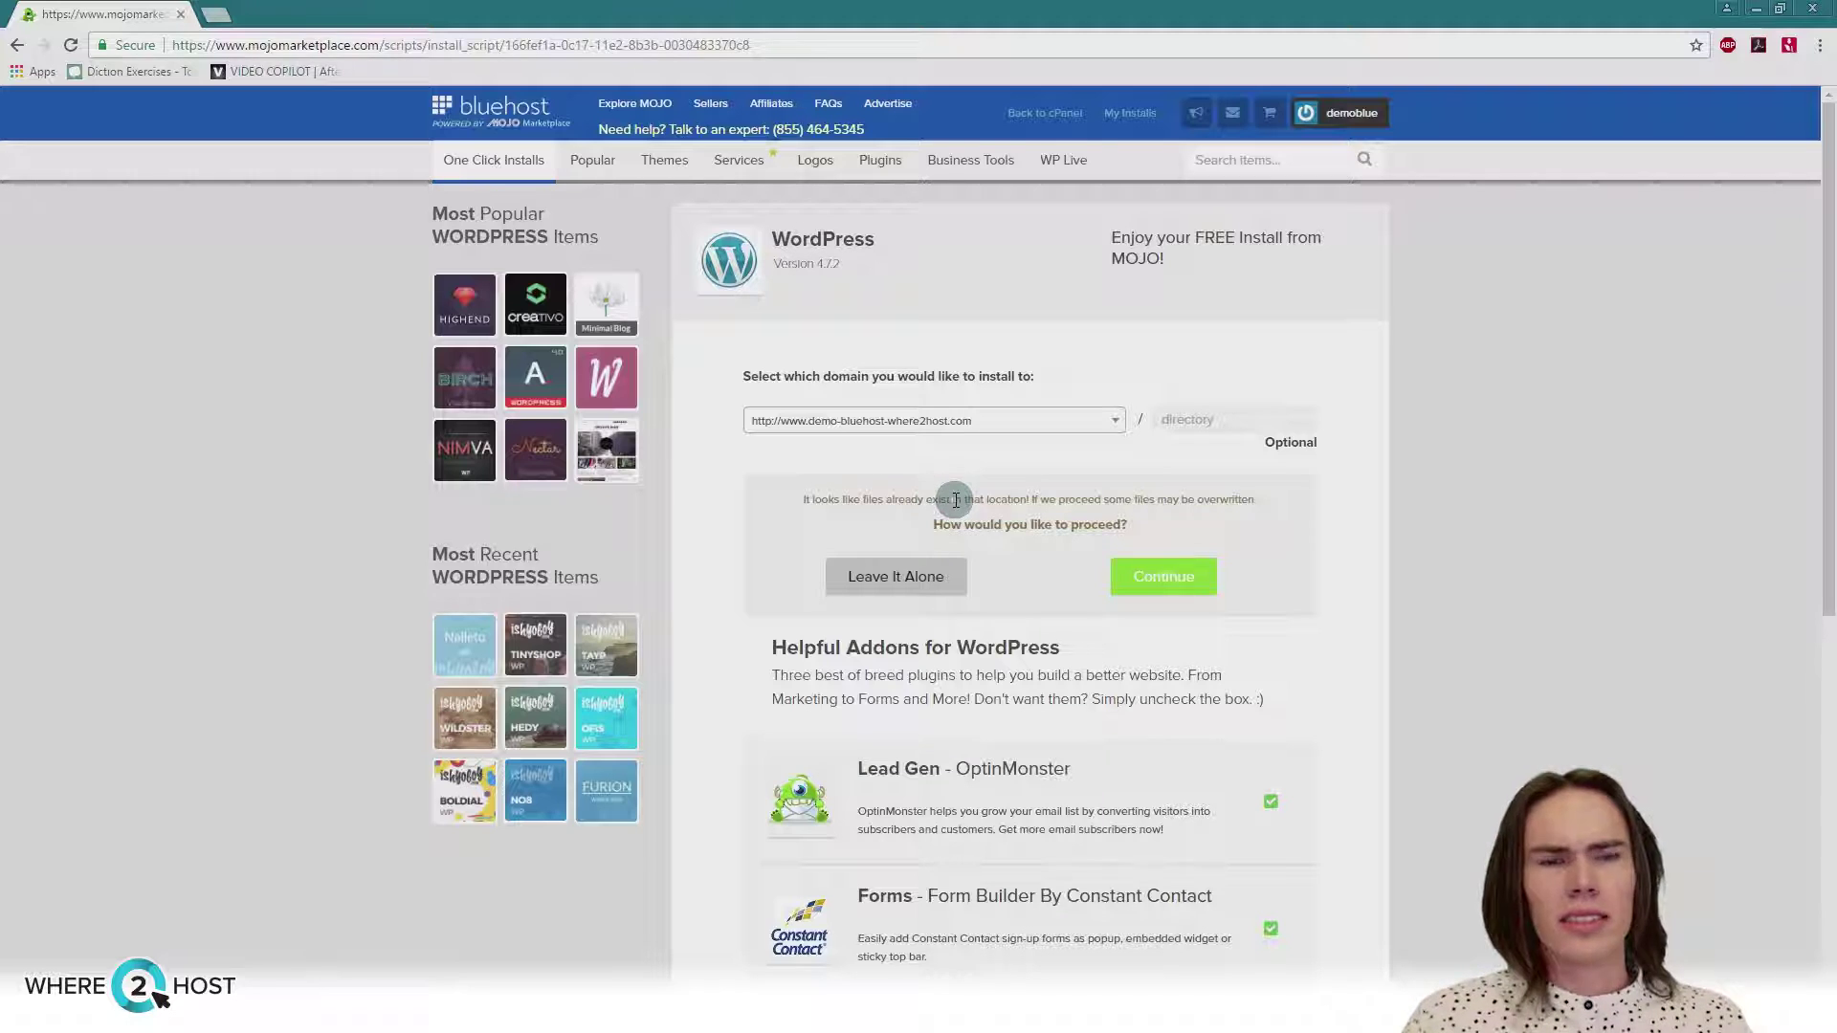
{"action": "left_click", "coordinate": [1169, 588]}
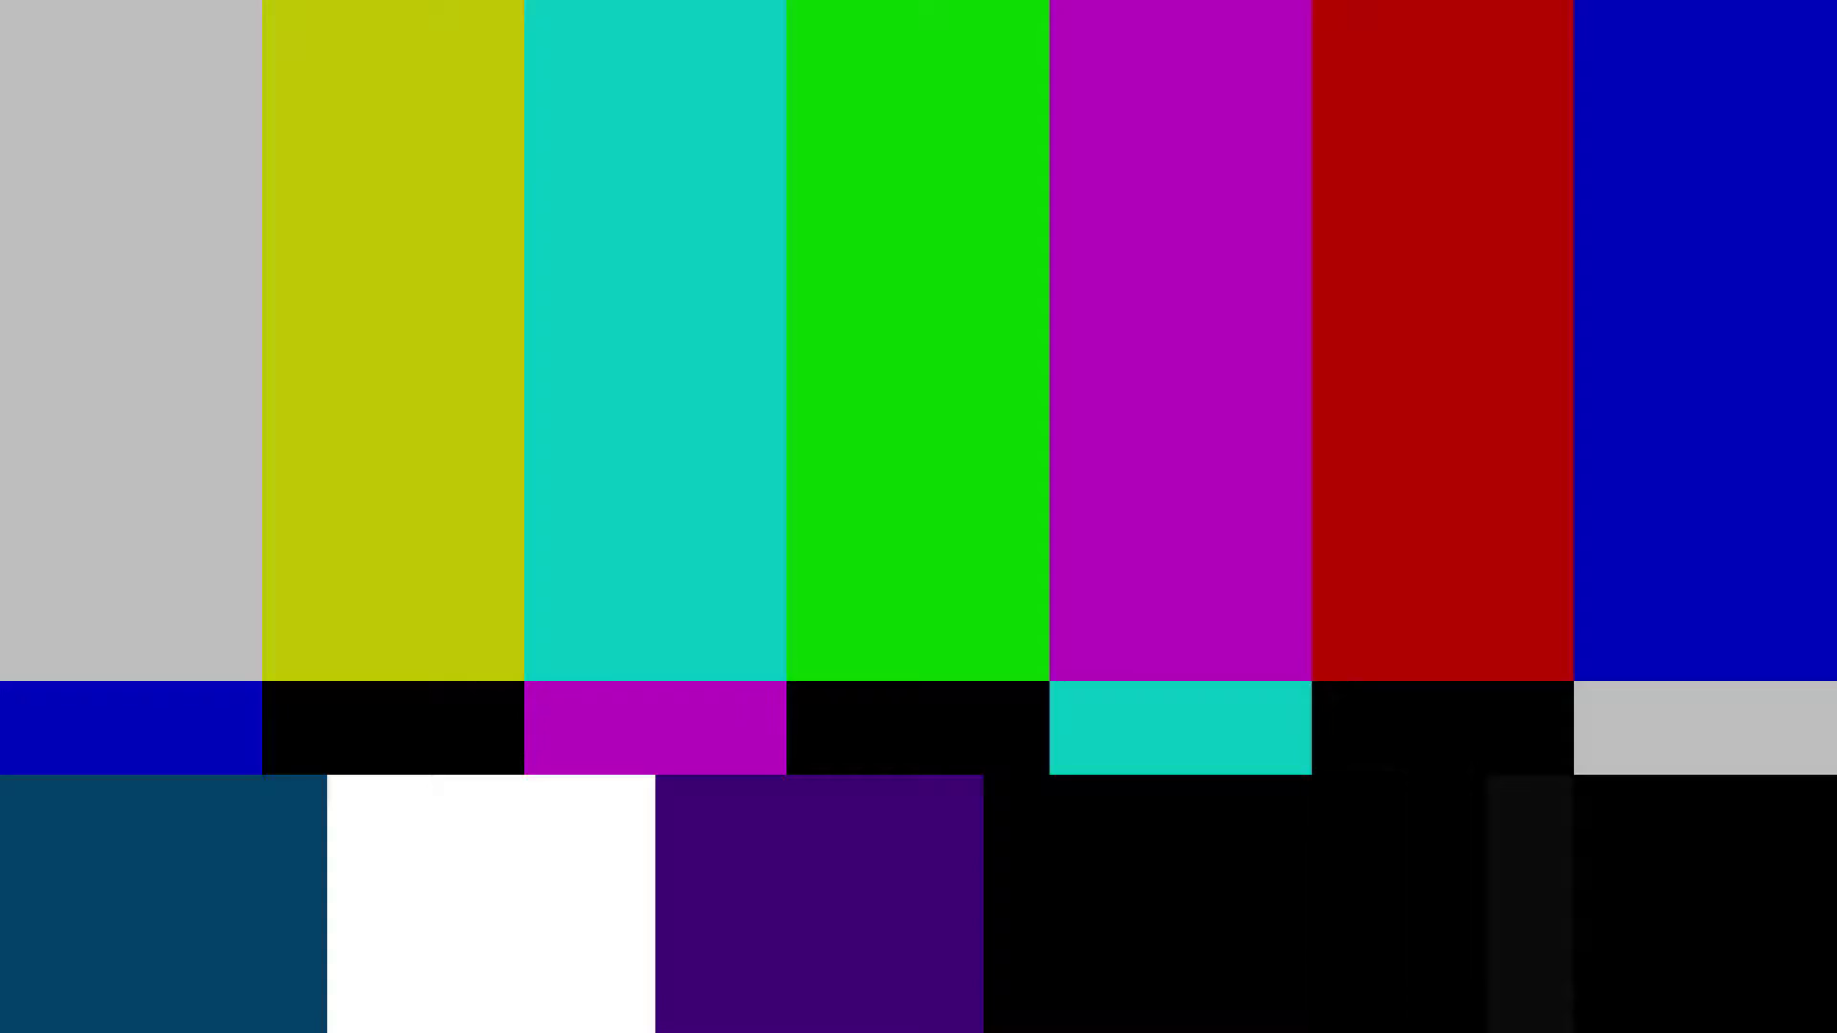
Show the advanced installation options, review the site title and admin account fields, and hide the options again
{"action": "left_click", "coordinate": [754, 429]}
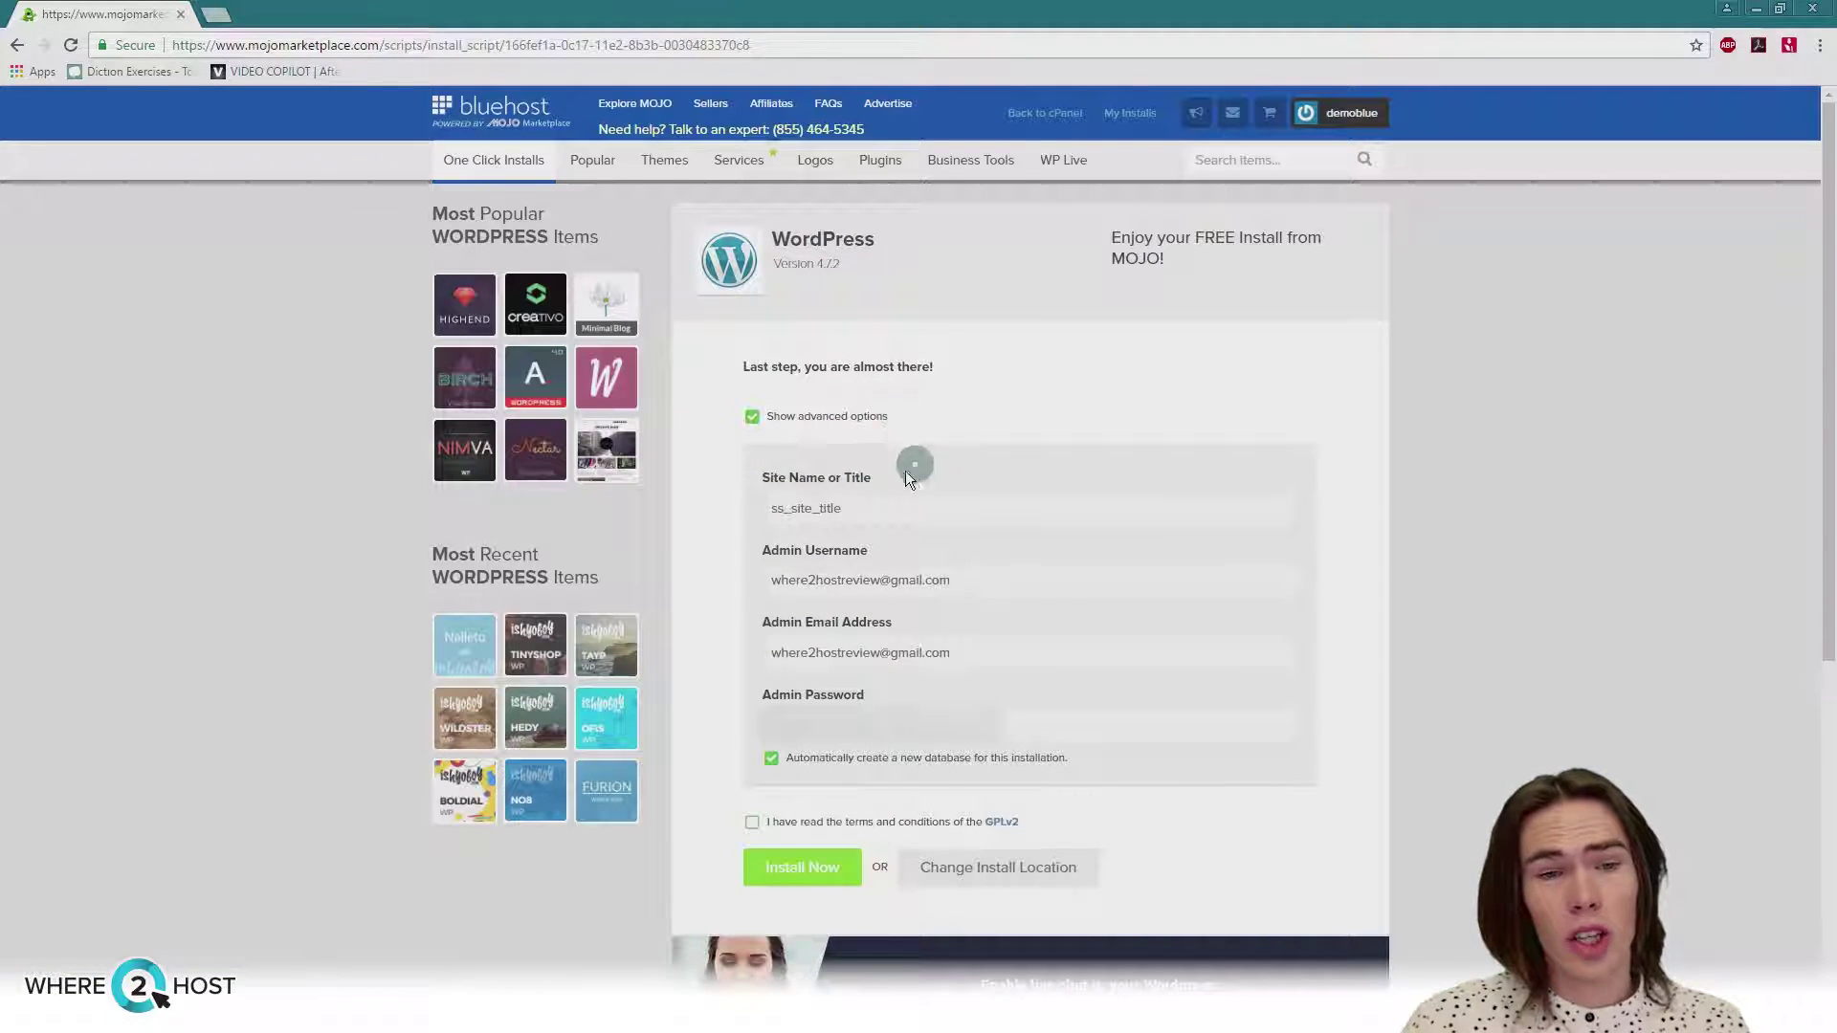
{"action": "left_click_drag", "start_coordinate": [865, 507], "coordinate": [756, 507]}
{"action": "left_click", "coordinate": [999, 450]}
{"action": "scroll", "coordinate": [998, 450], "scroll_direction": "down", "scroll_amount": 2}
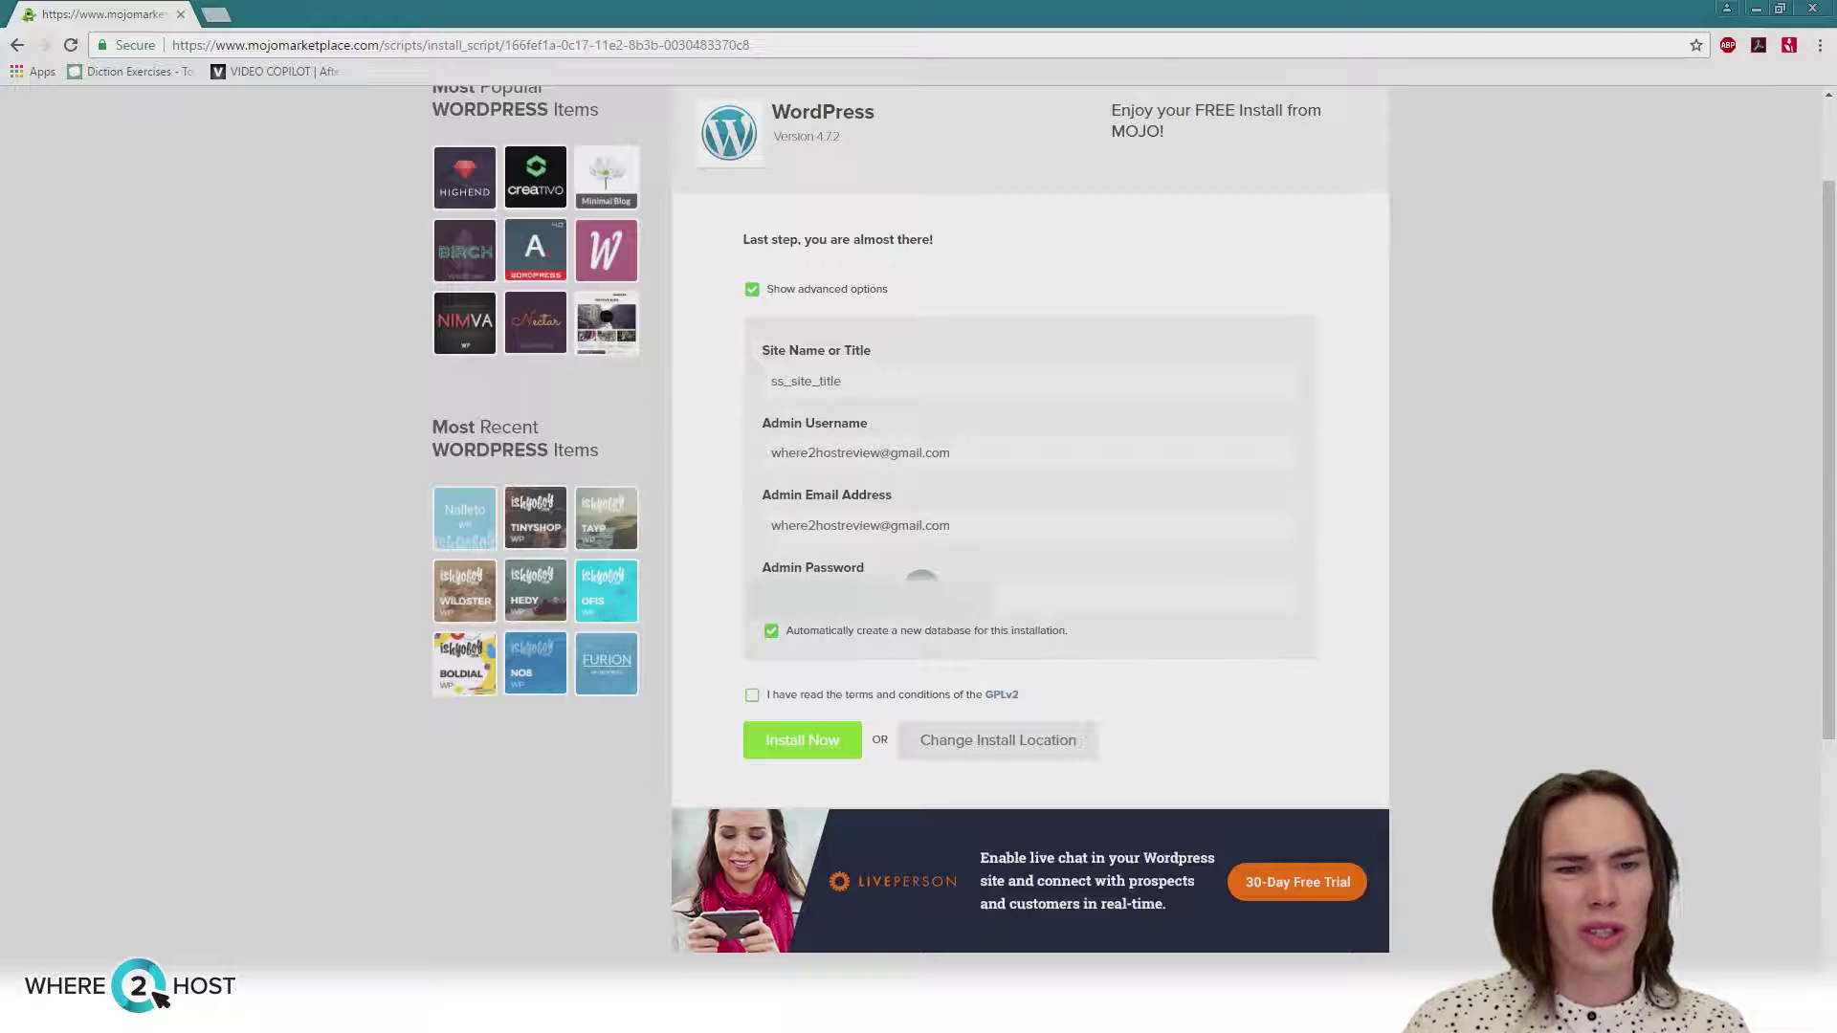
{"action": "left_click", "coordinate": [752, 288]}
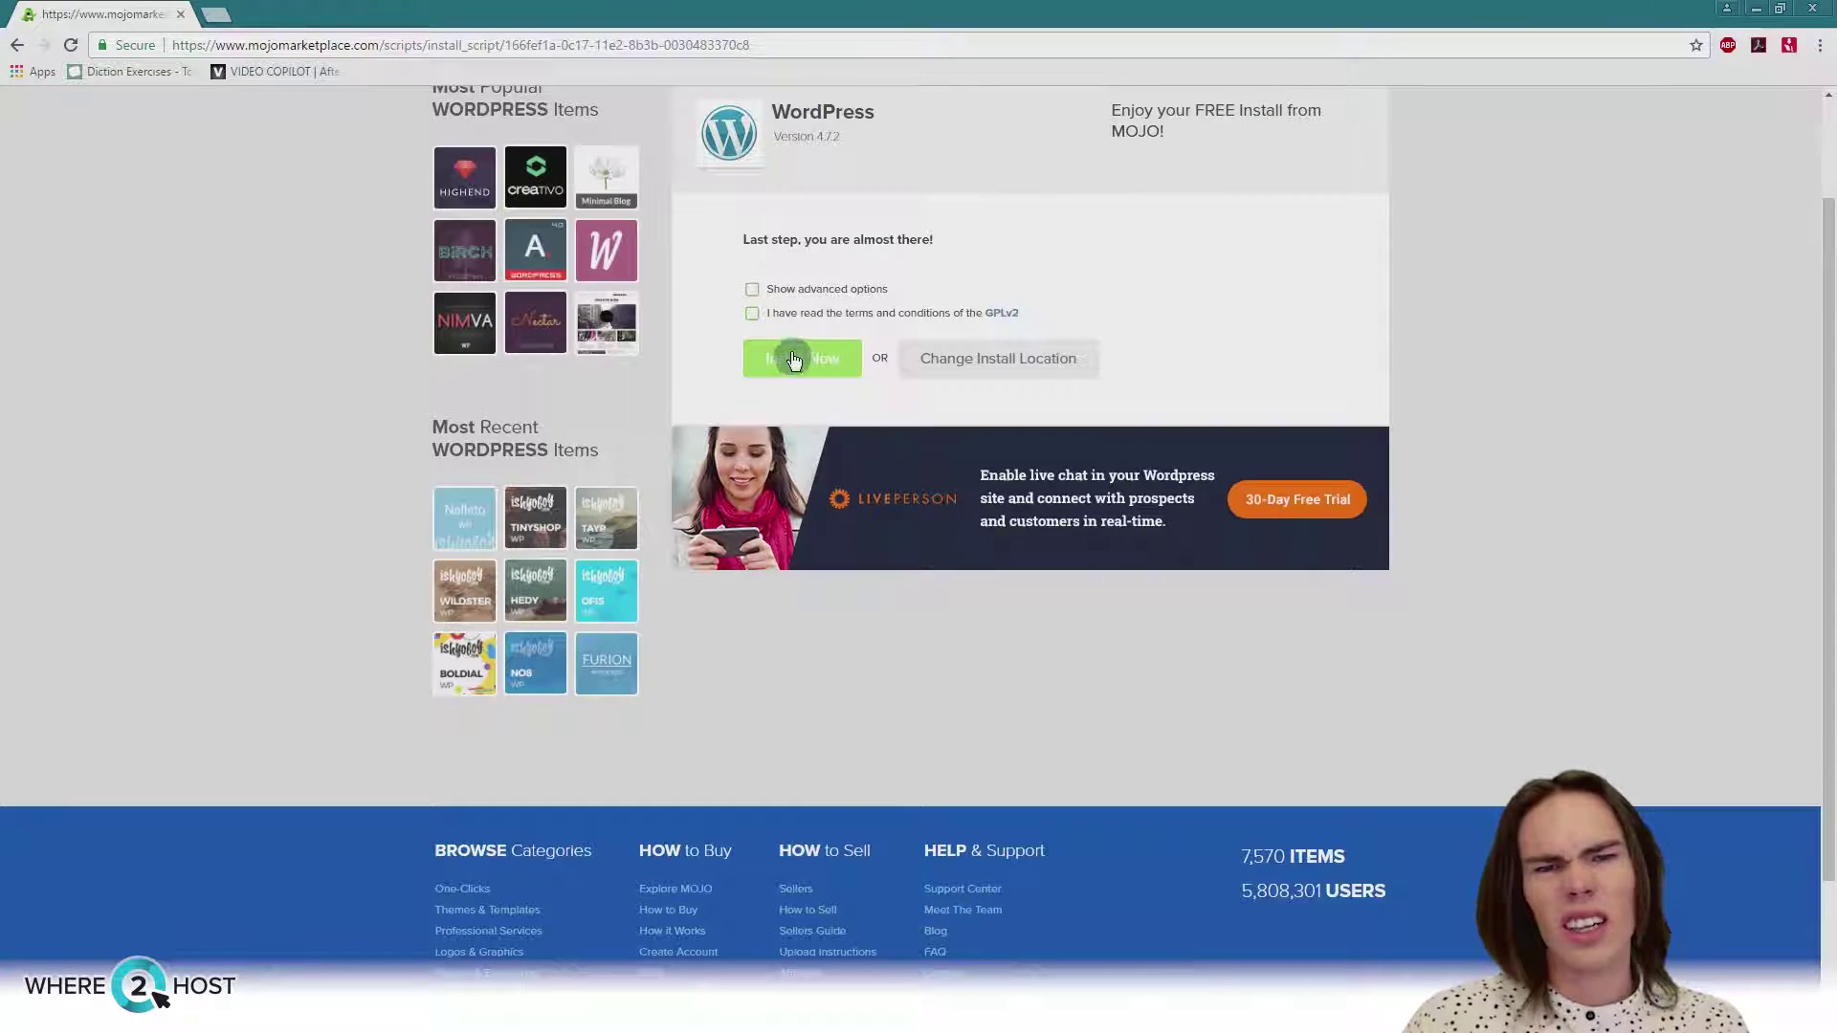
Accept the GPLv2 terms and conditions and install WordPress
{"action": "left_click", "coordinate": [754, 316]}
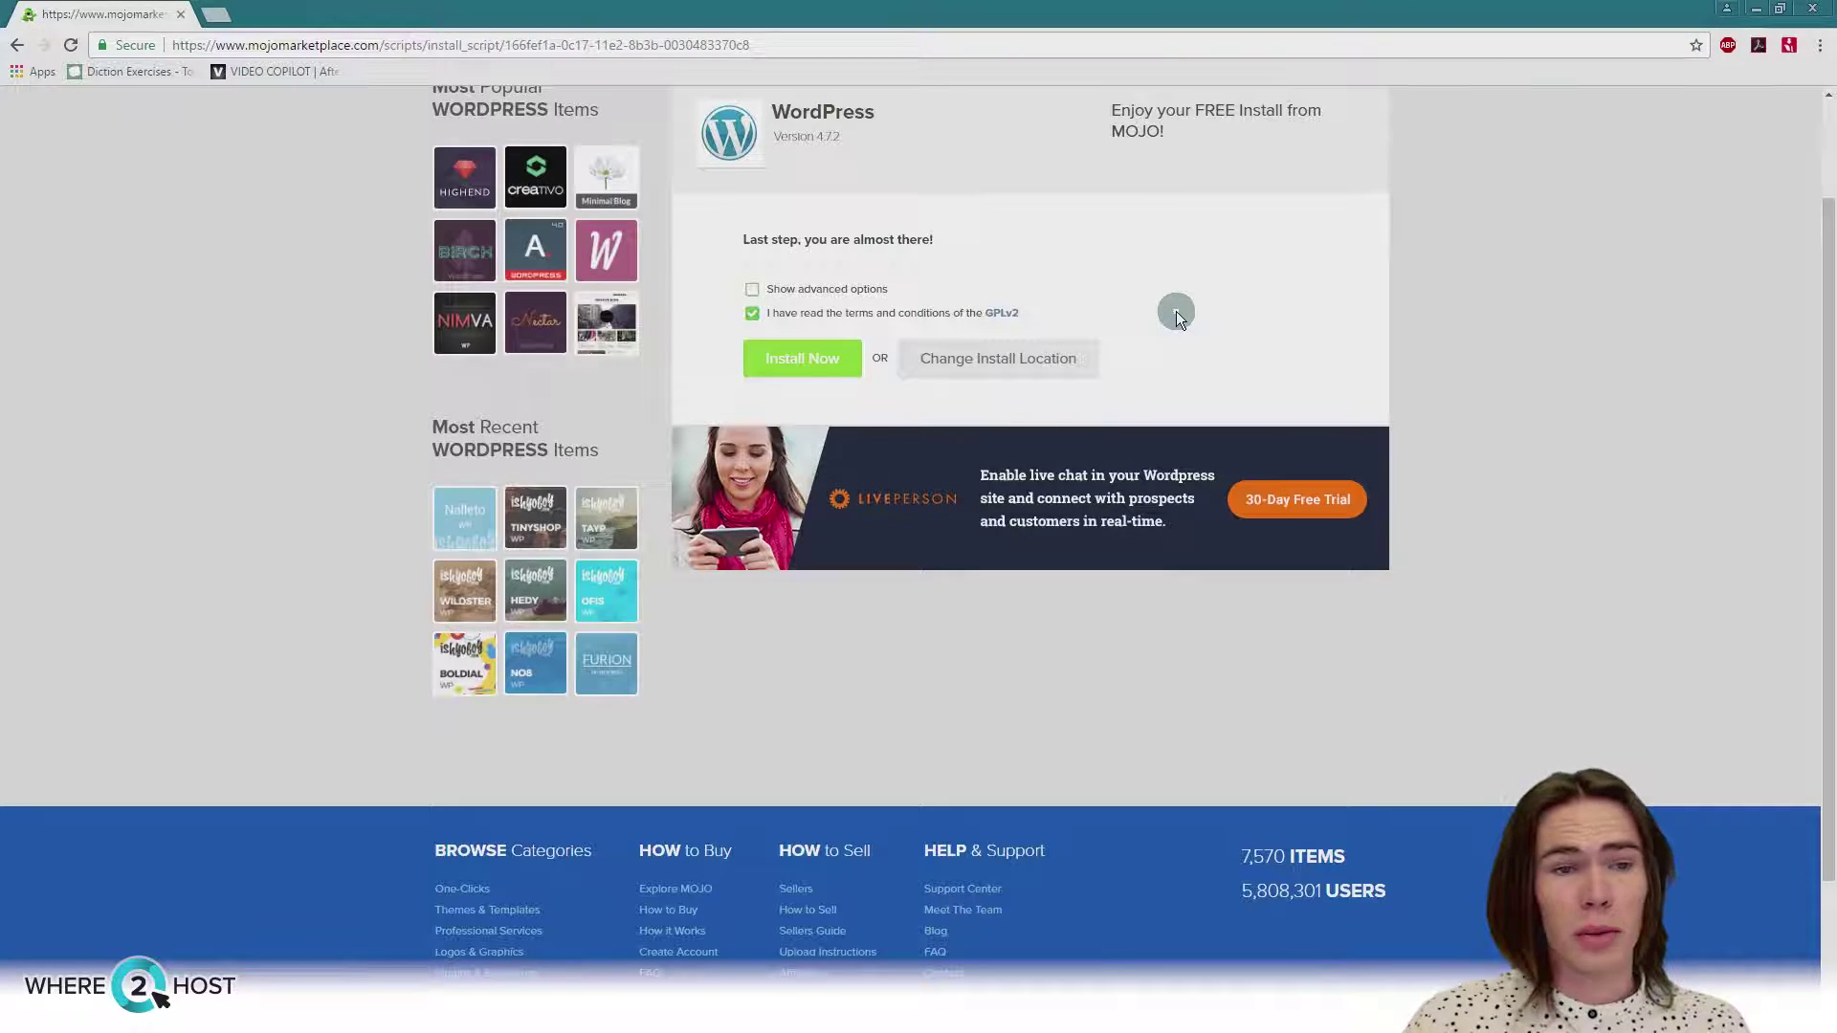
{"action": "left_click", "coordinate": [819, 361]}
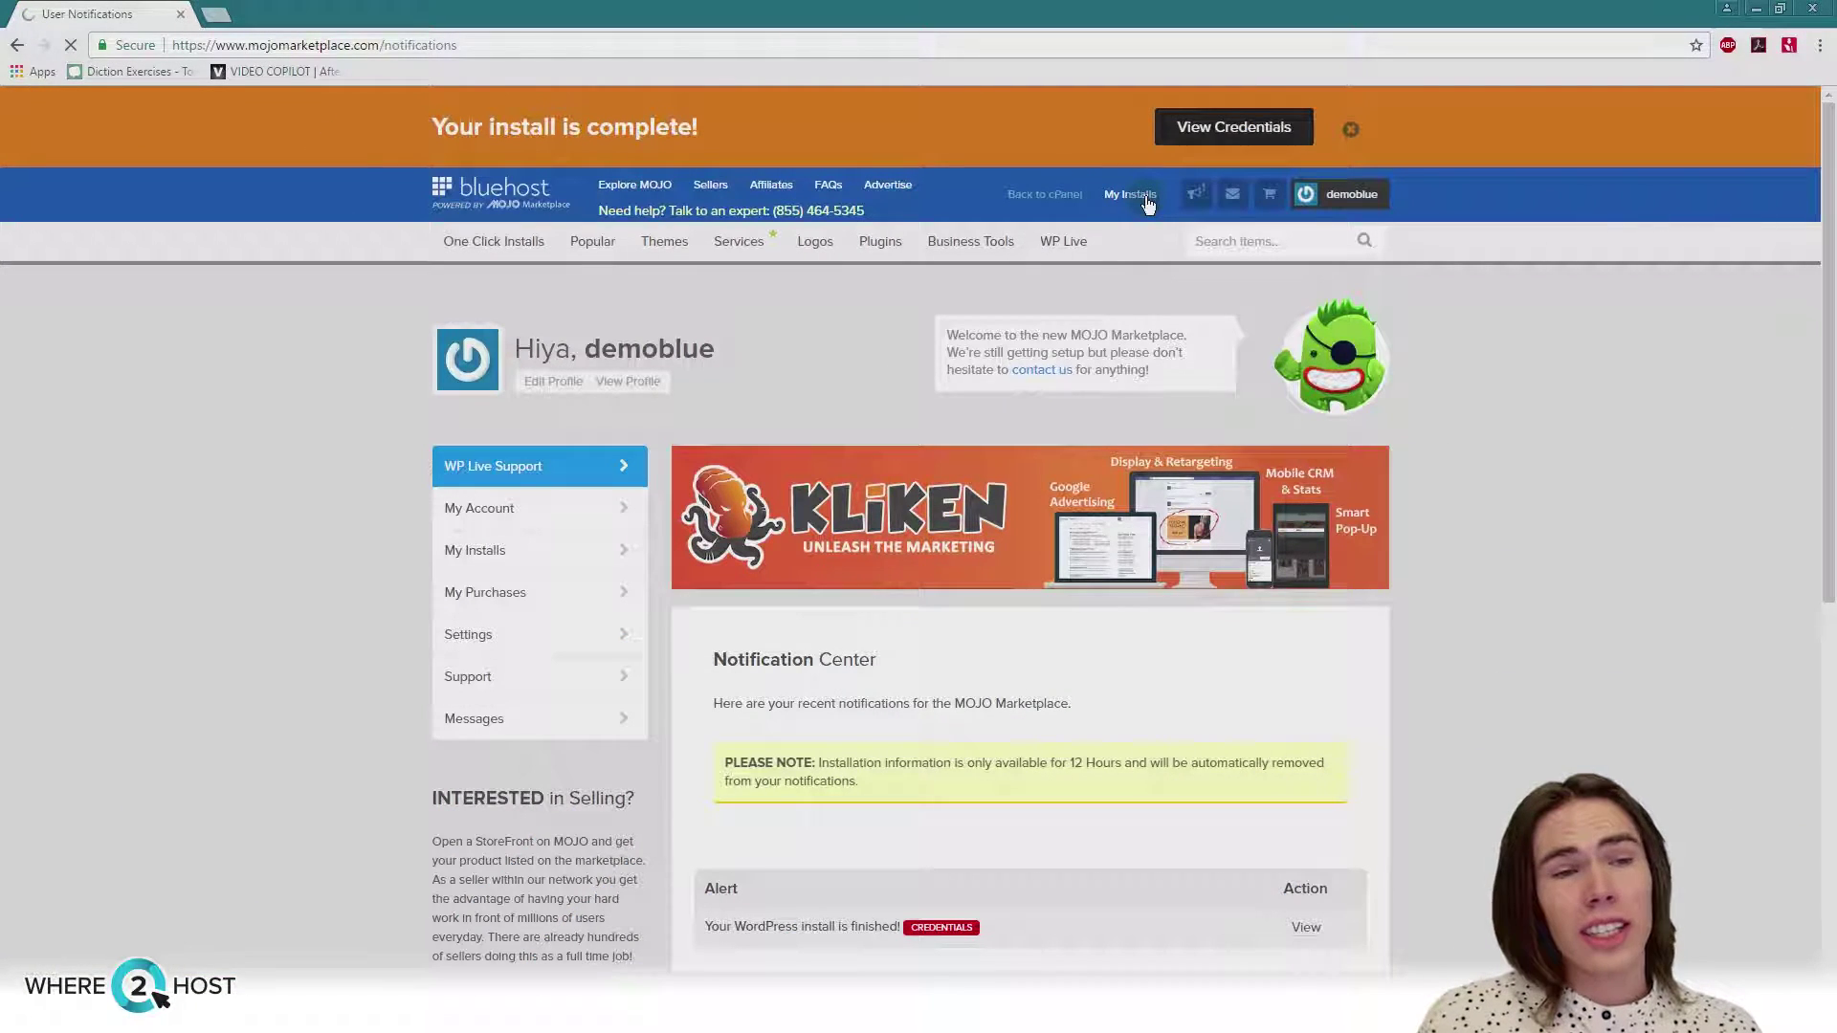
Open My Installs, view the site backup service offered for the WordPress installation, and return to the list
{"action": "left_click", "coordinate": [1147, 199]}
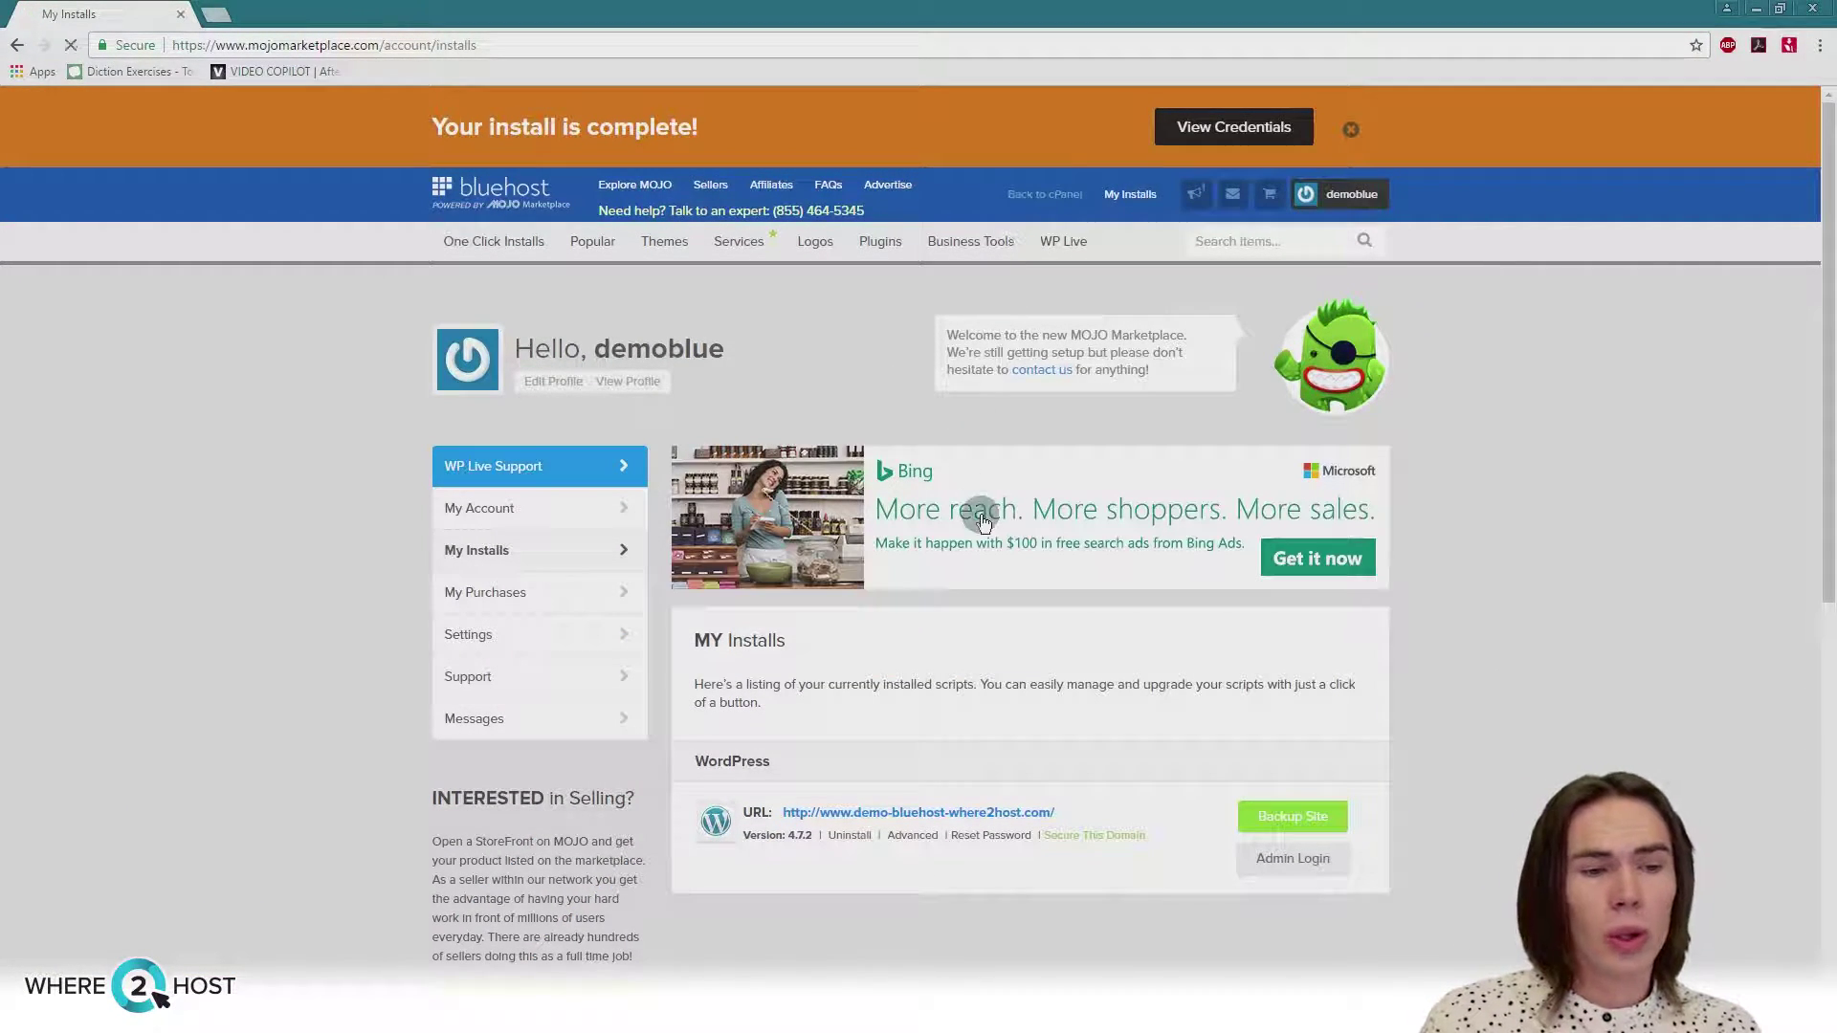
{"action": "scroll", "coordinate": [1071, 481], "scroll_direction": "down", "scroll_amount": 1}
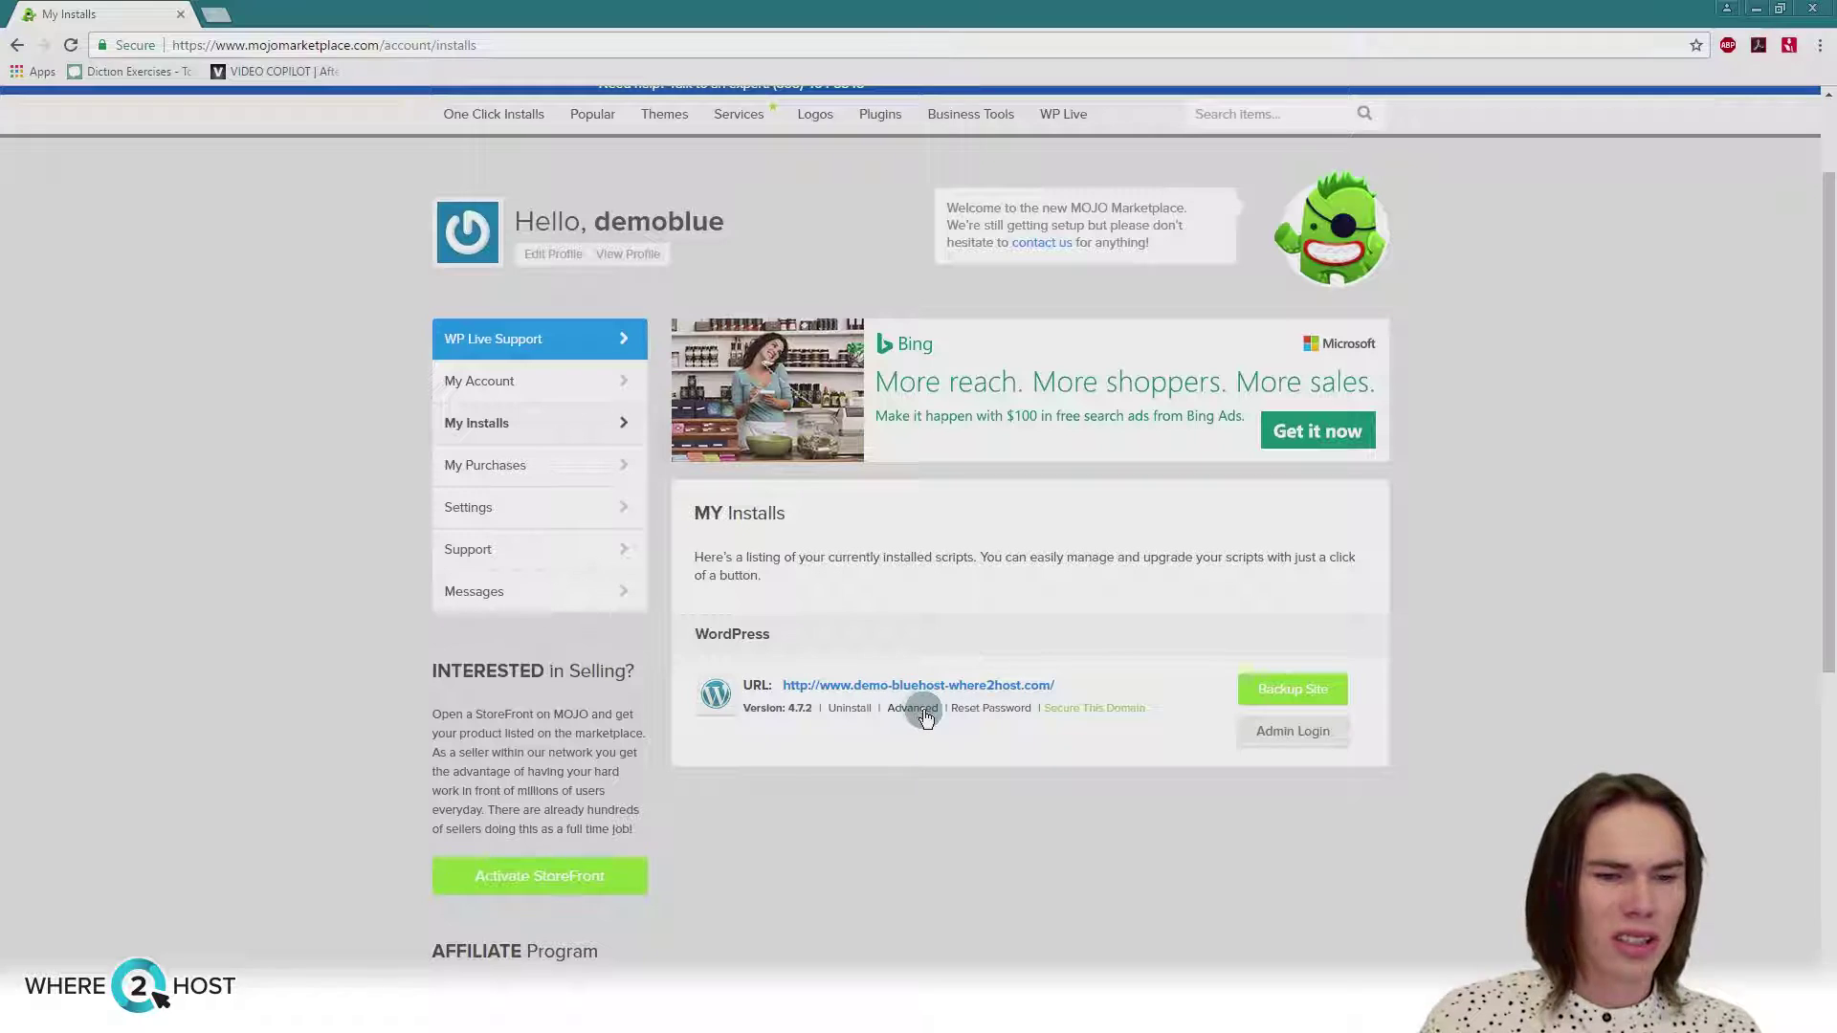
{"action": "left_click", "coordinate": [1277, 698]}
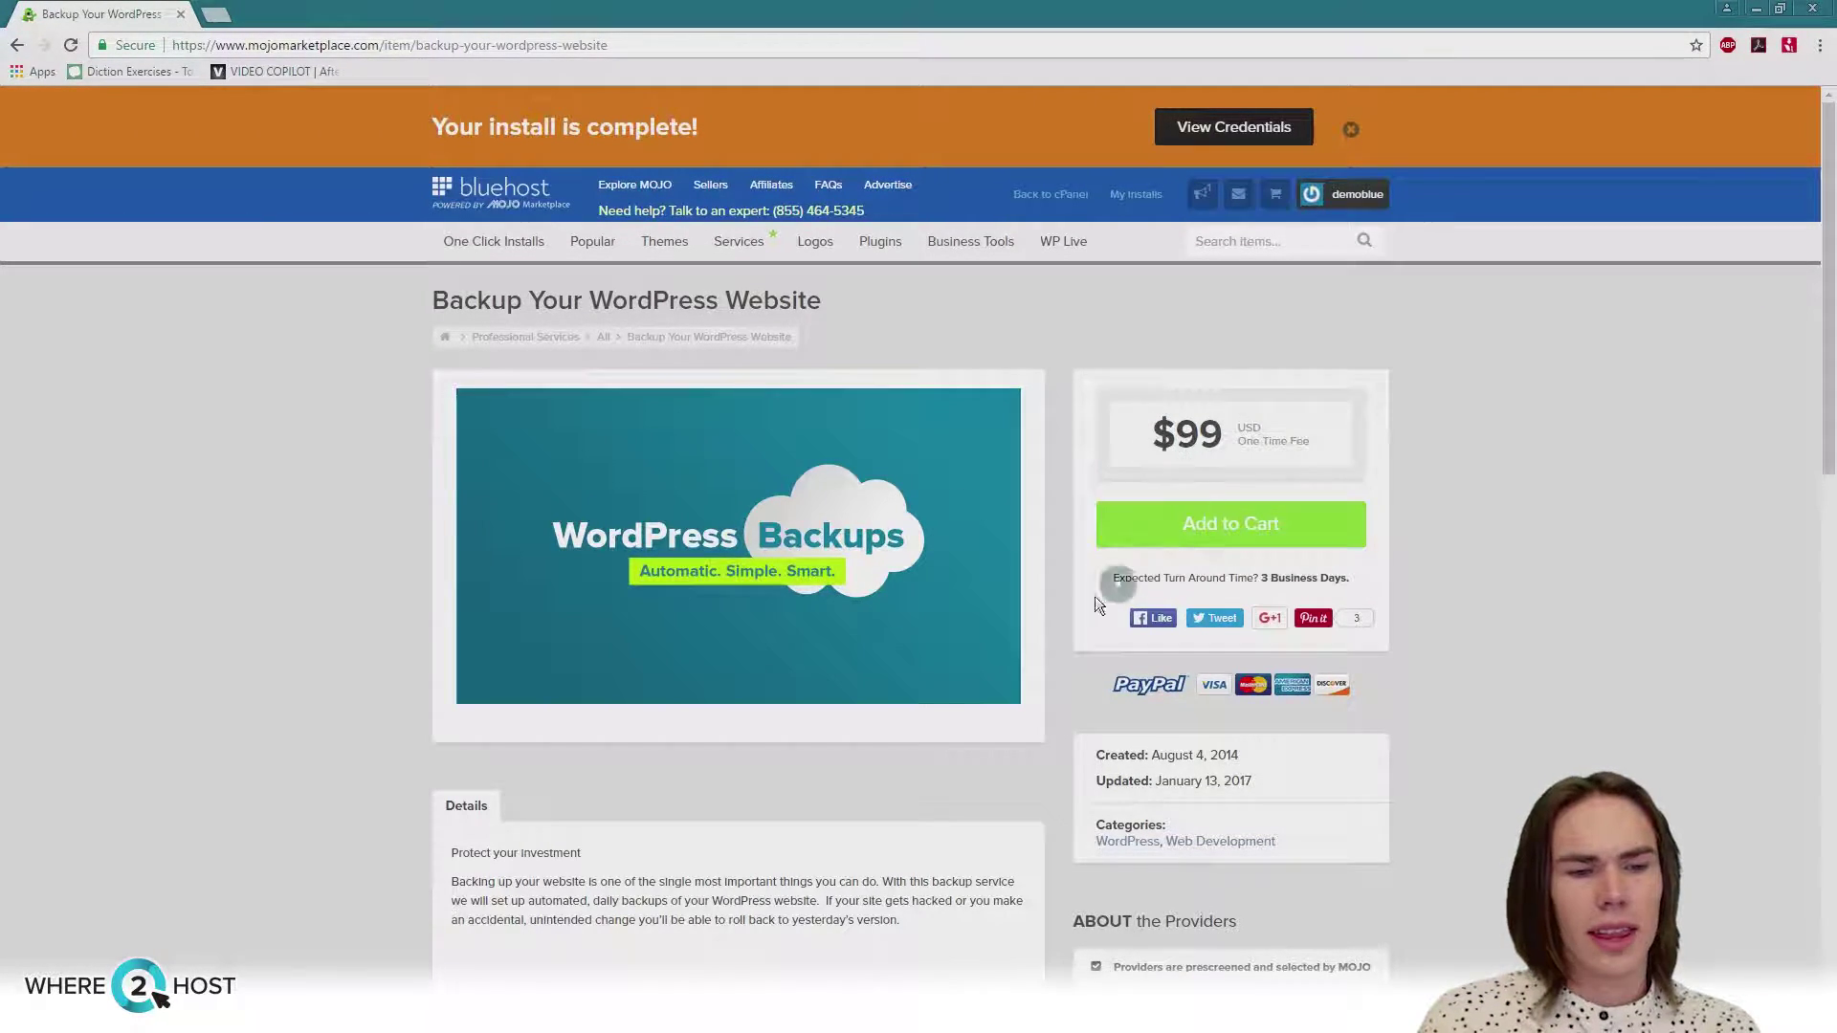
{"action": "key", "text": "alt+Left"}
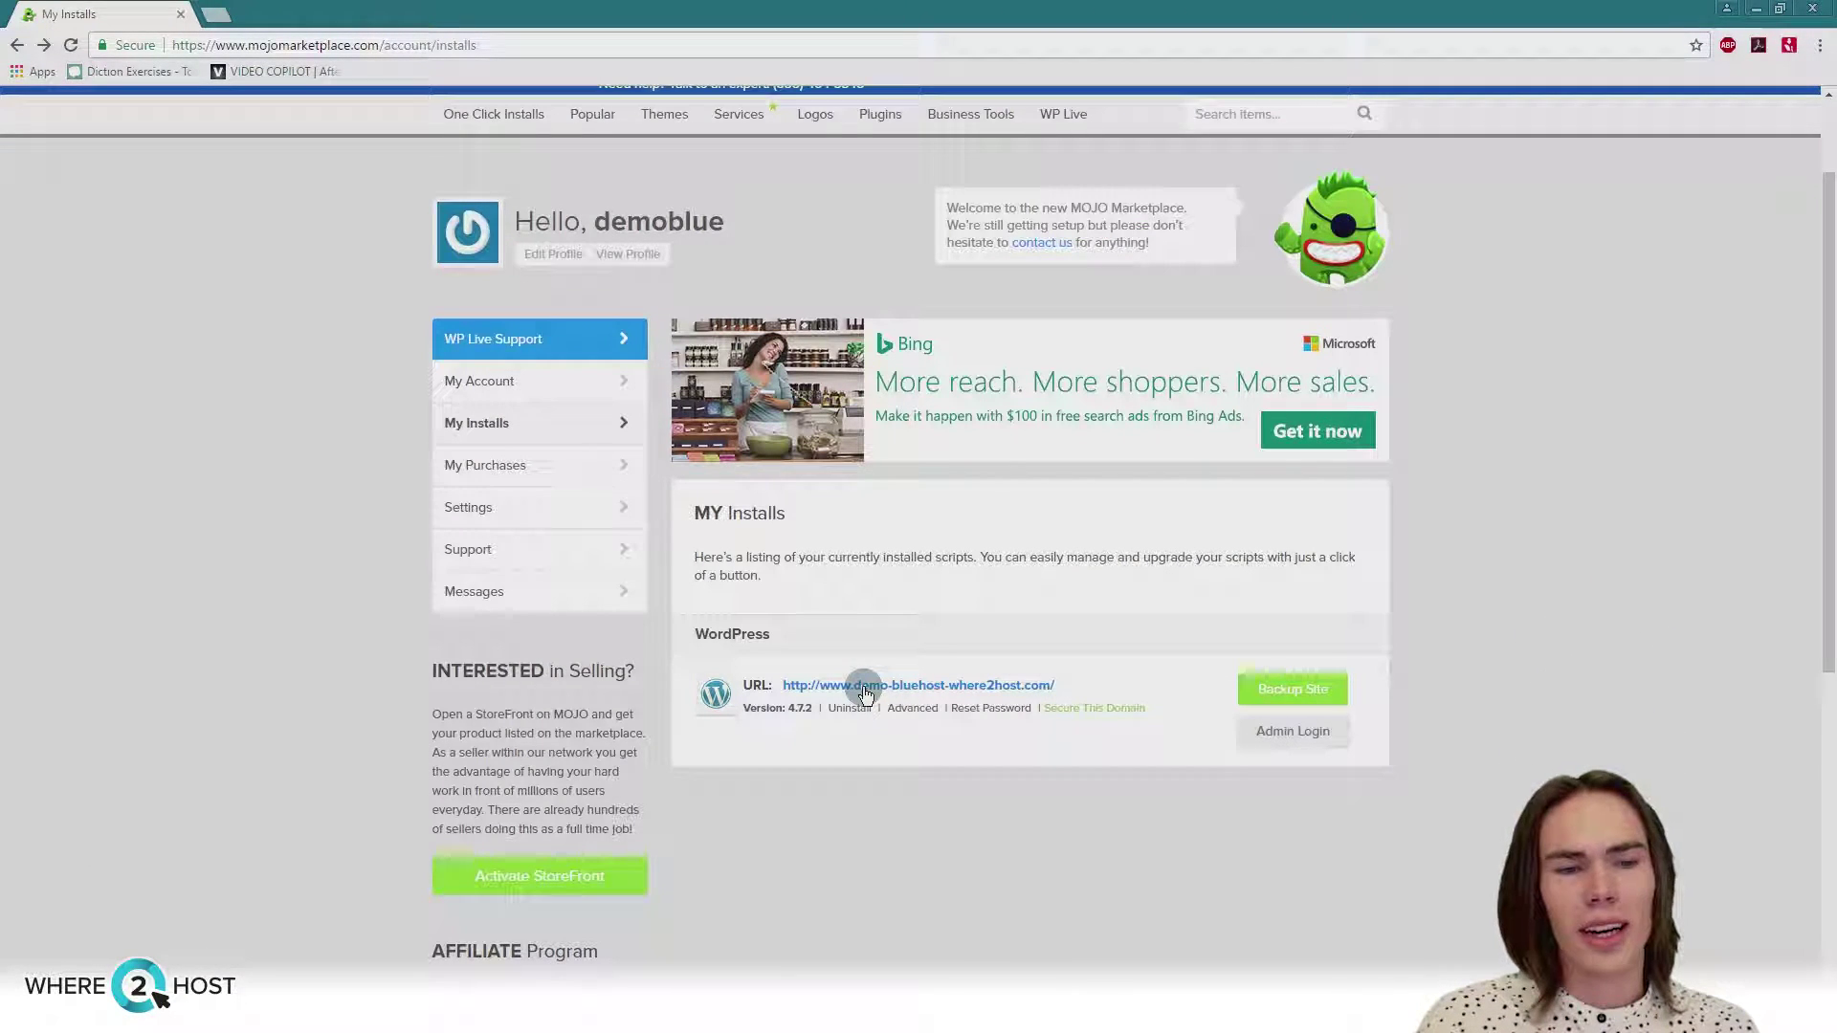
Open the newly installed site from My Installs and log in to its WordPress admin dashboard
{"action": "left_click", "coordinate": [864, 687]}
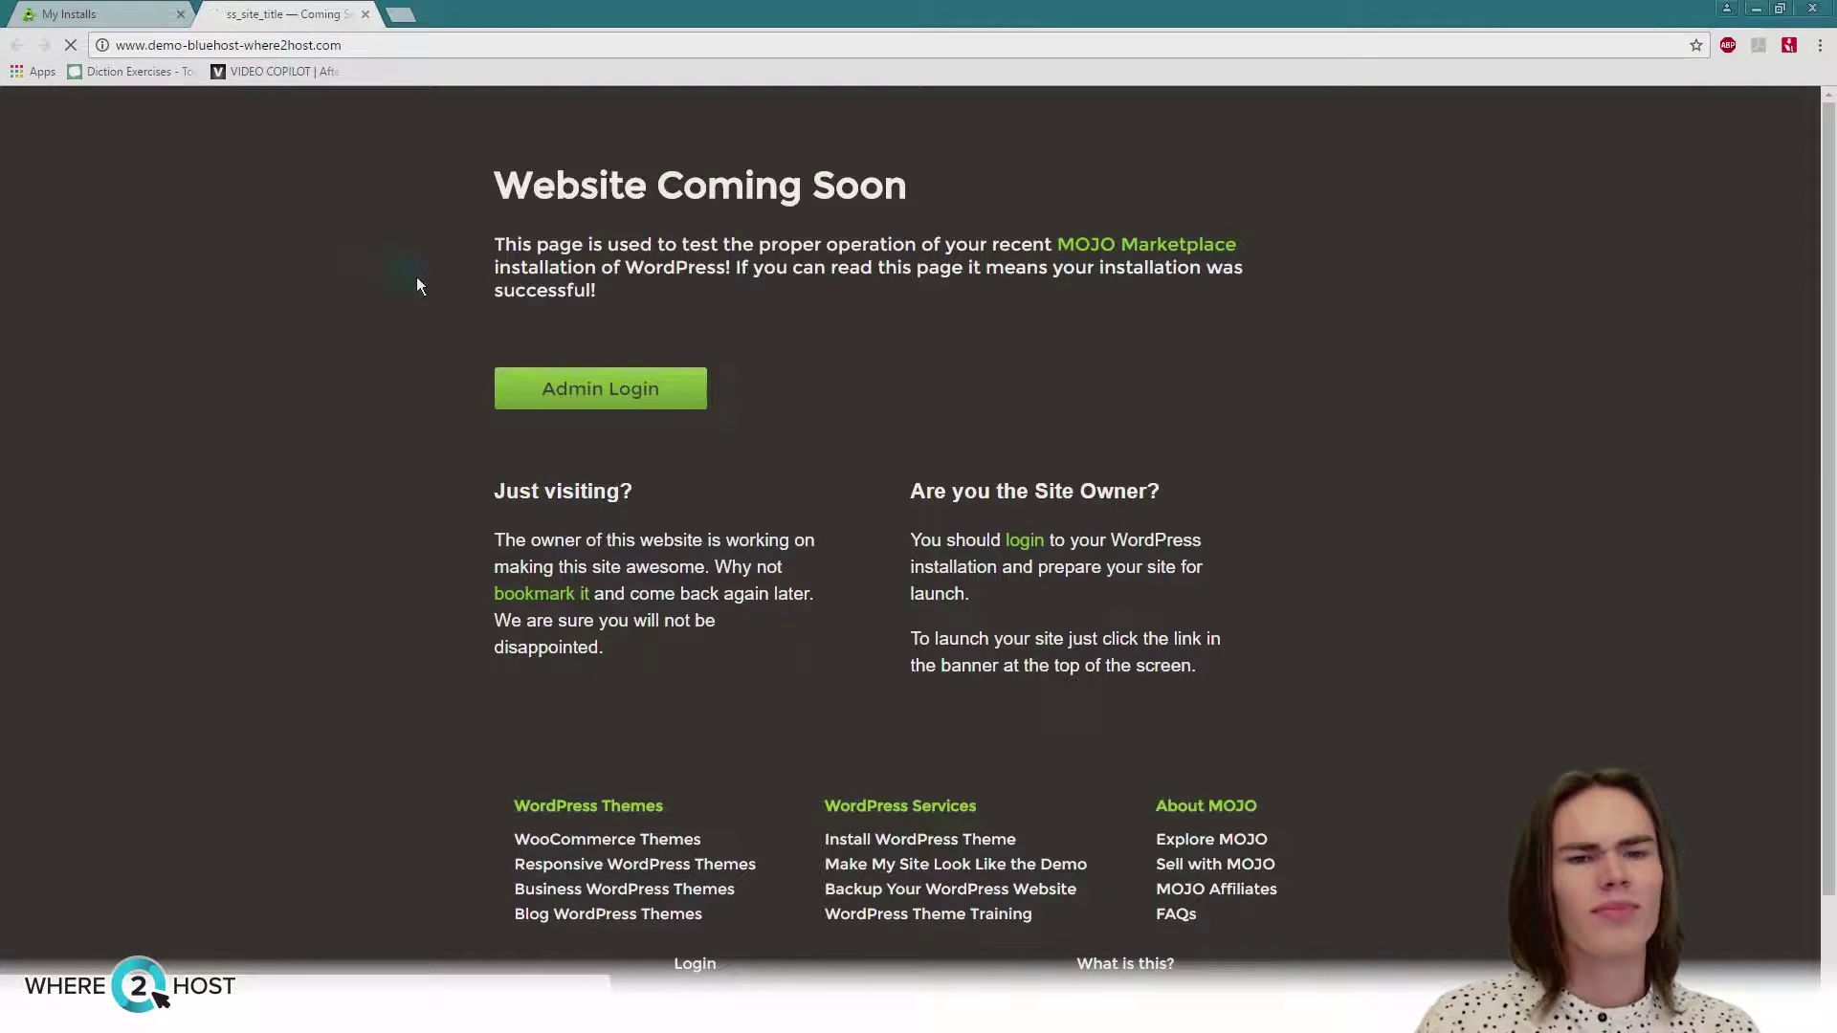
{"action": "left_click", "coordinate": [594, 398]}
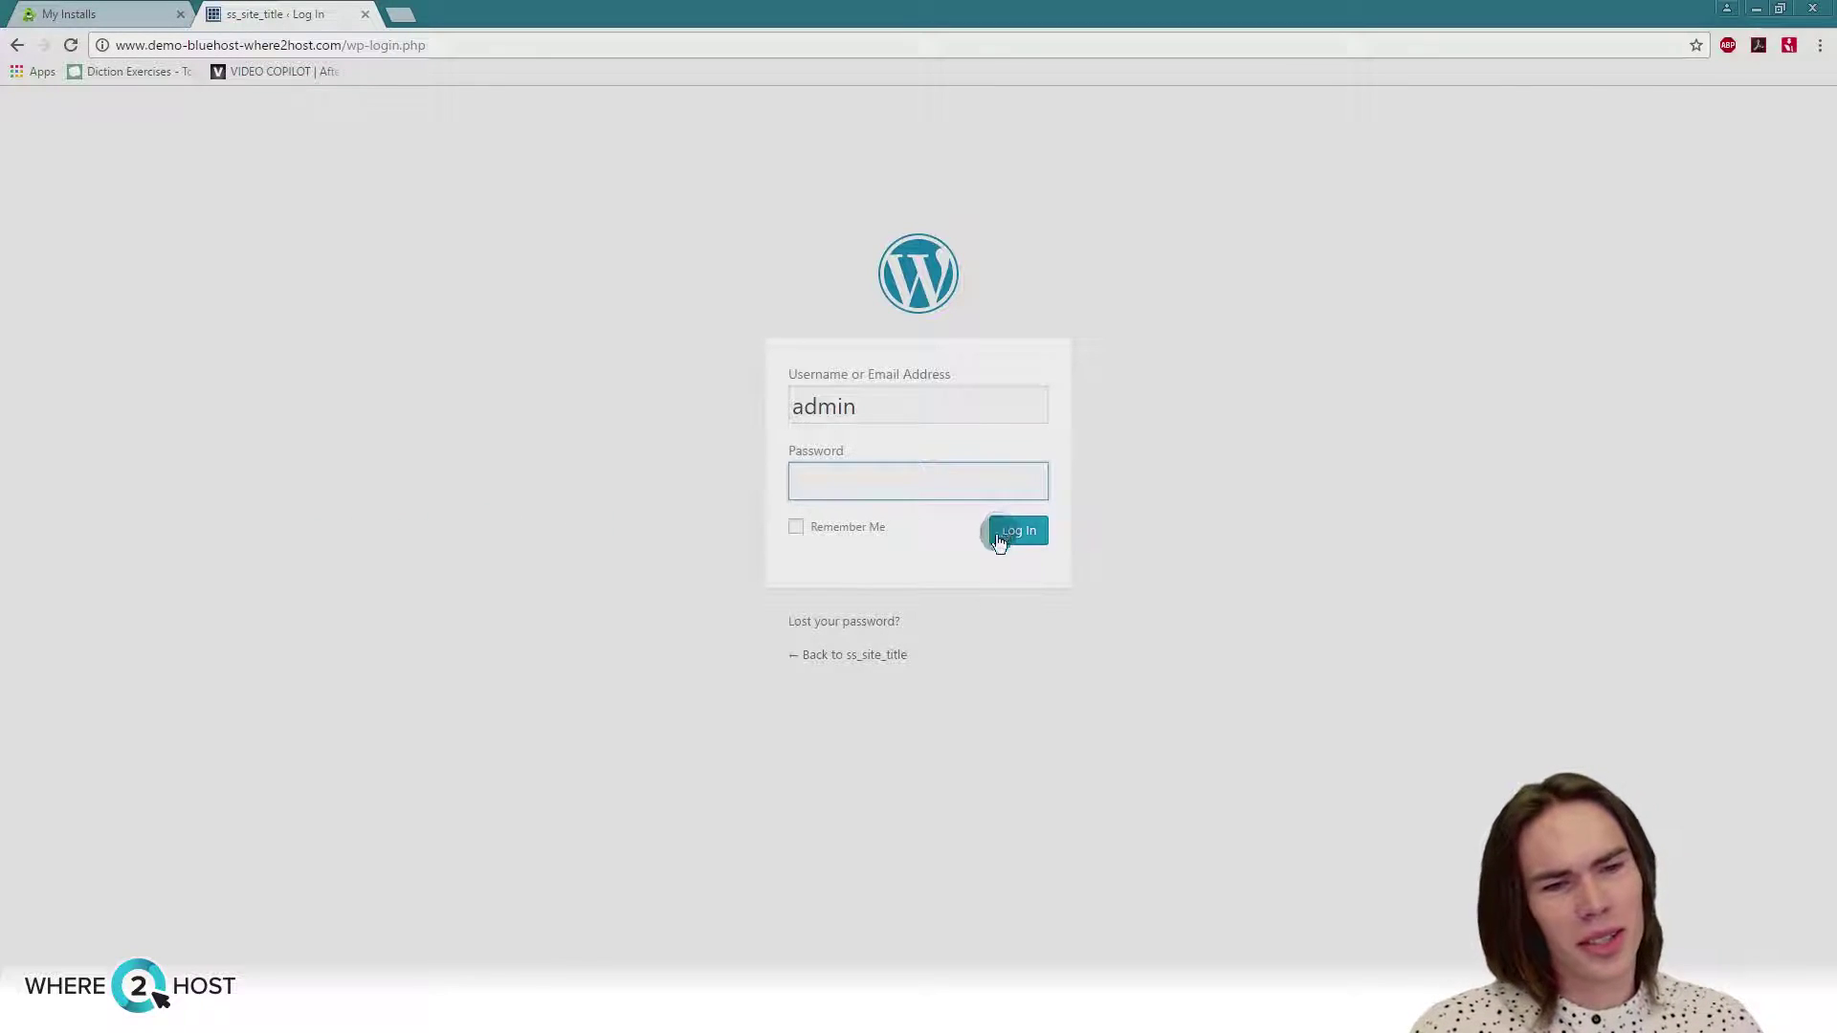
{"action": "left_click", "coordinate": [827, 623]}
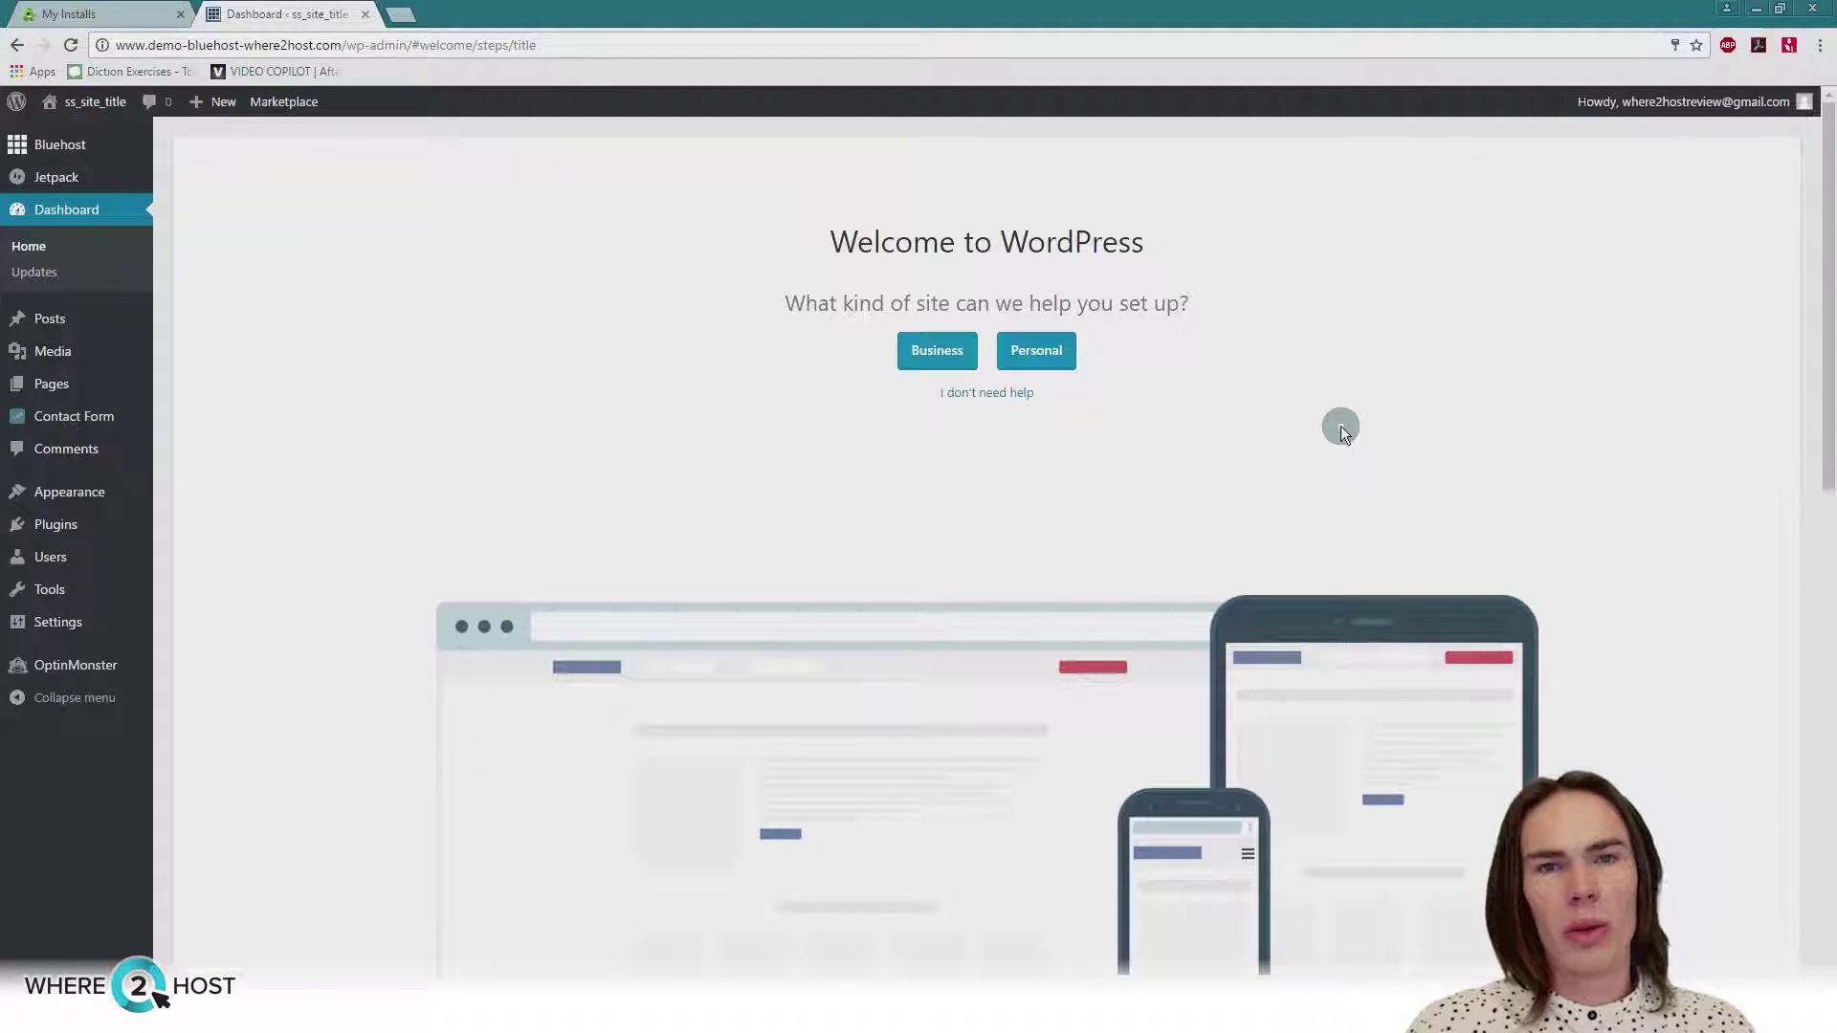
Set up a personal site titled Where 2 Host with the description Blue Host Demo Site
{"action": "left_click", "coordinate": [1014, 356]}
{"action": "double_click", "coordinate": [922, 373]}
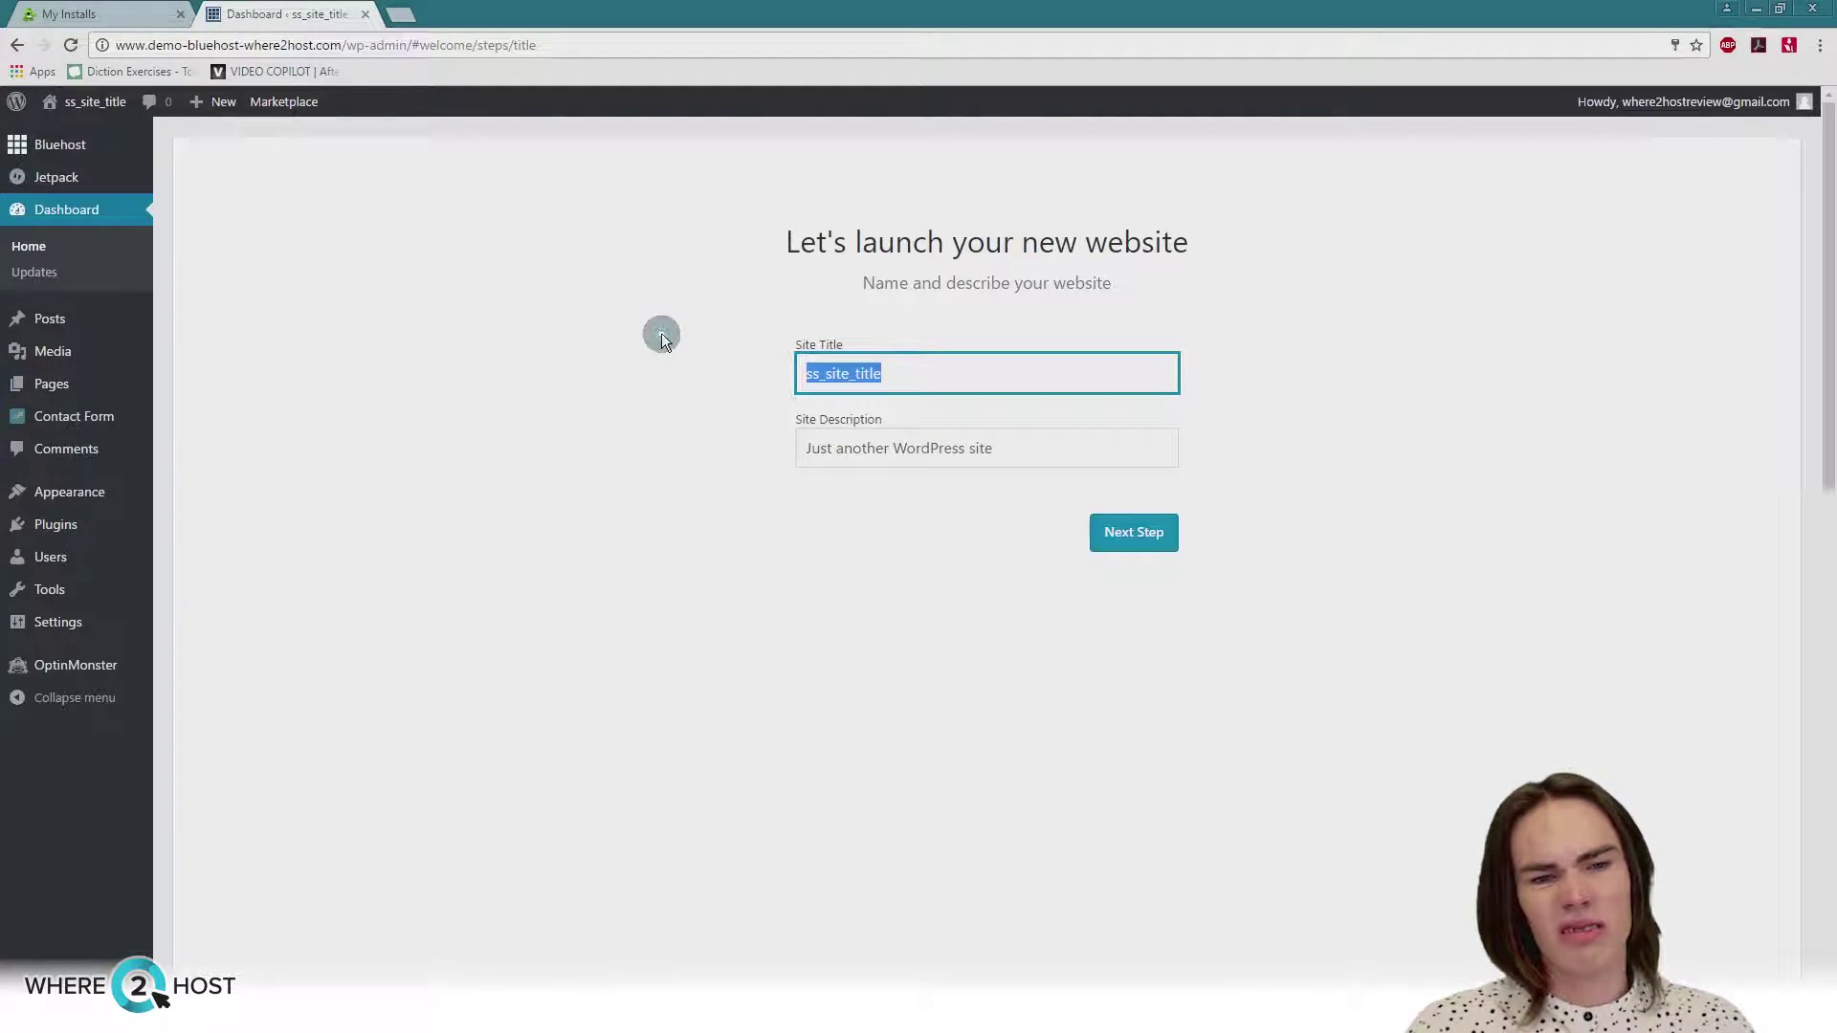
{"action": "left_click", "coordinate": [1074, 447]}
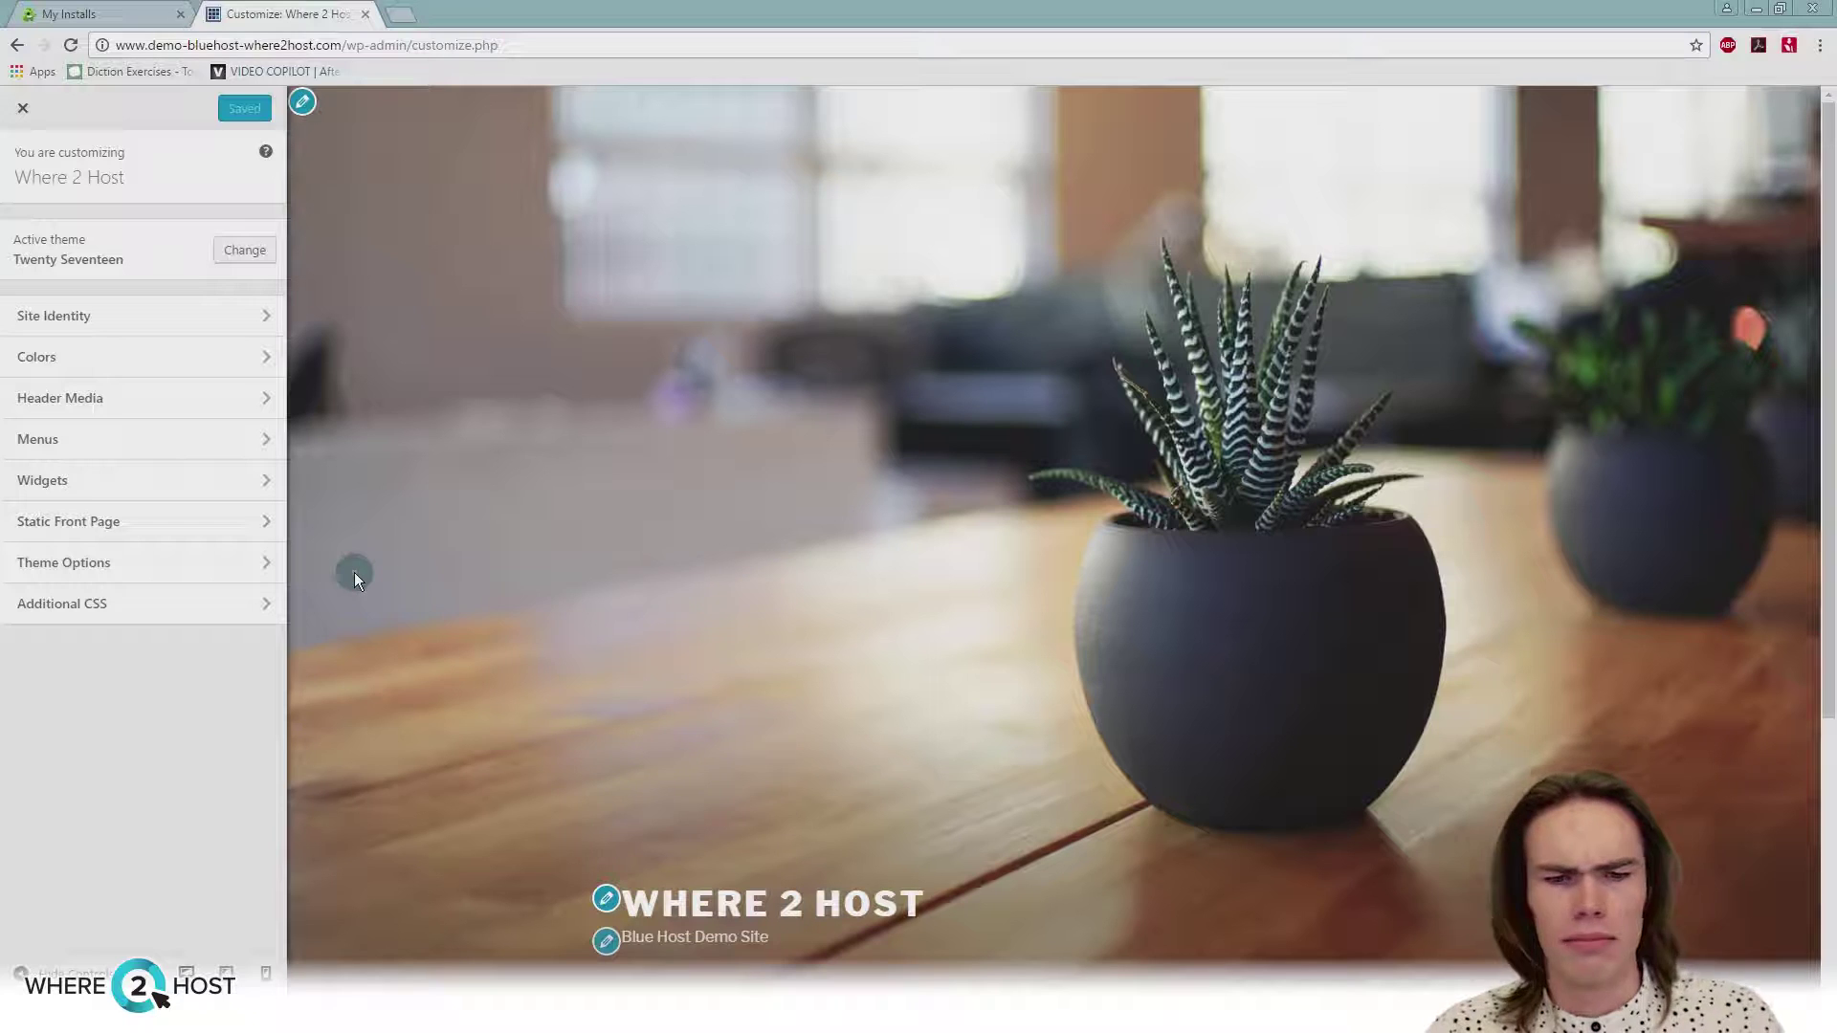
Examine the site preview in the theme customizer, from the header image down to the home page section and footer
{"action": "scroll", "coordinate": [934, 623], "scroll_direction": "down", "scroll_amount": 1}
{"action": "scroll", "coordinate": [934, 622], "scroll_direction": "down", "scroll_amount": 2}
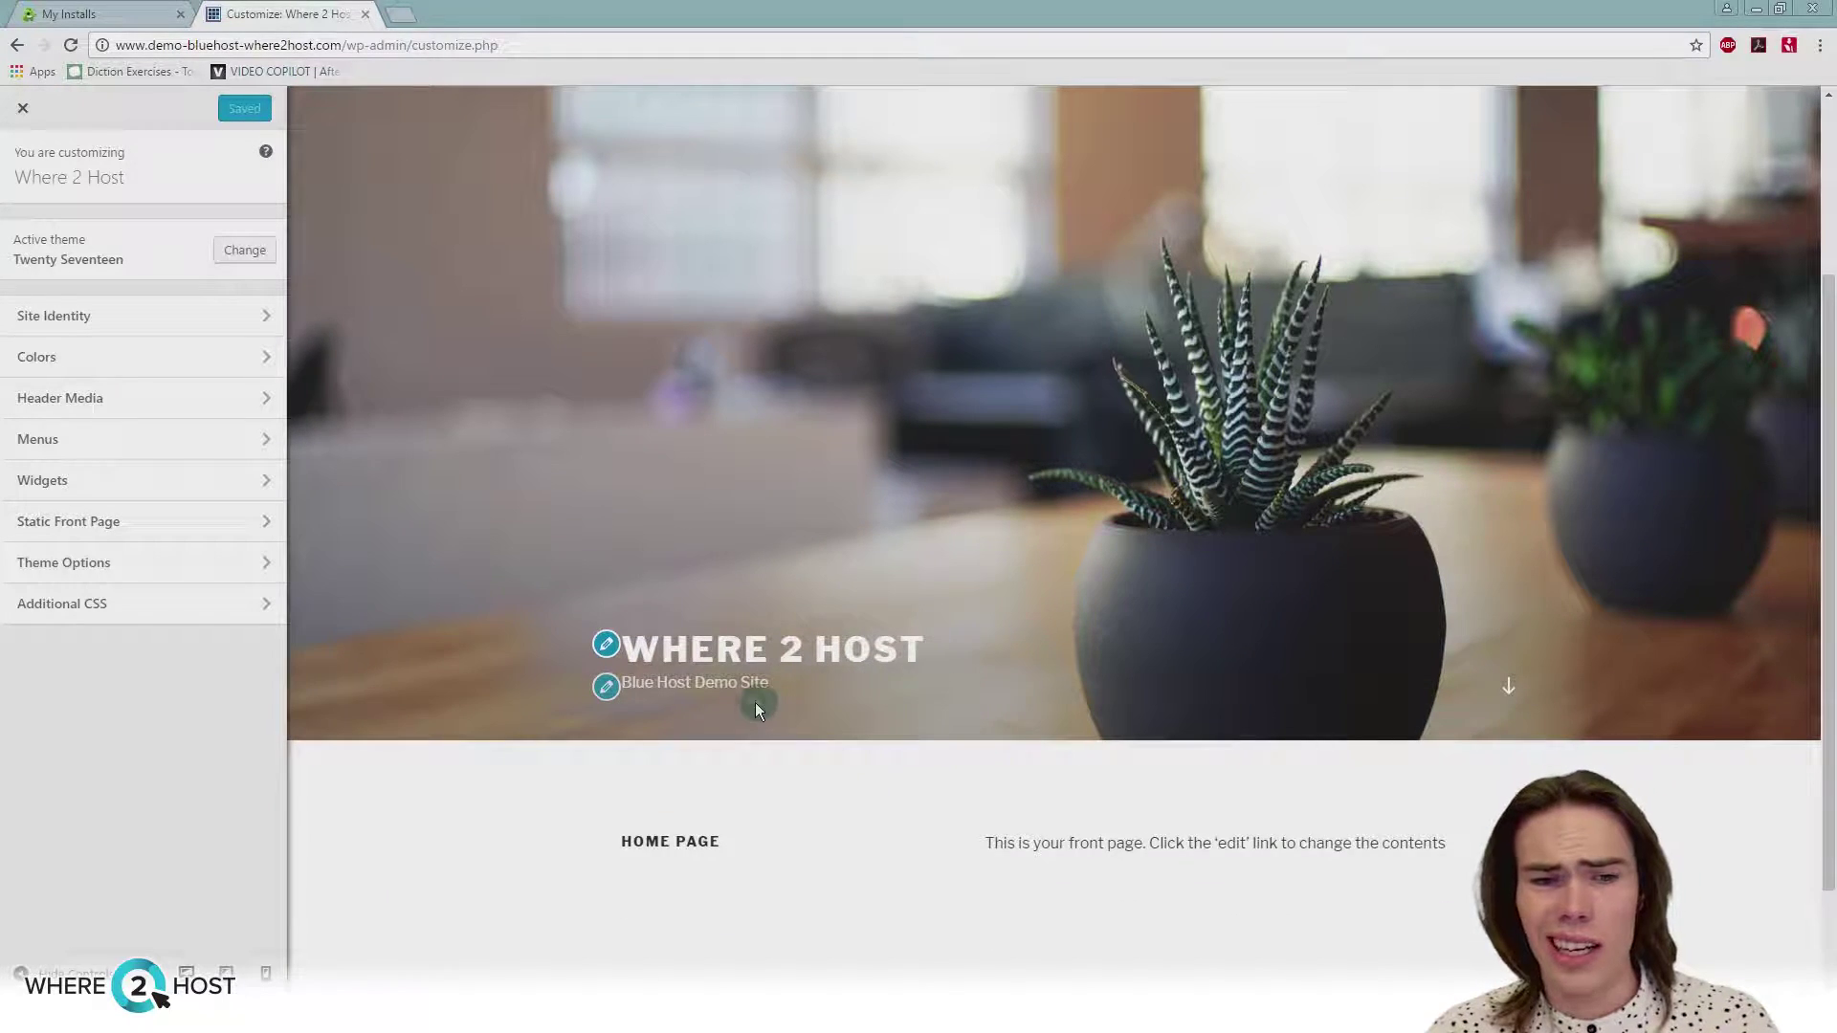
{"action": "scroll", "coordinate": [754, 705], "scroll_direction": "up", "scroll_amount": 2}
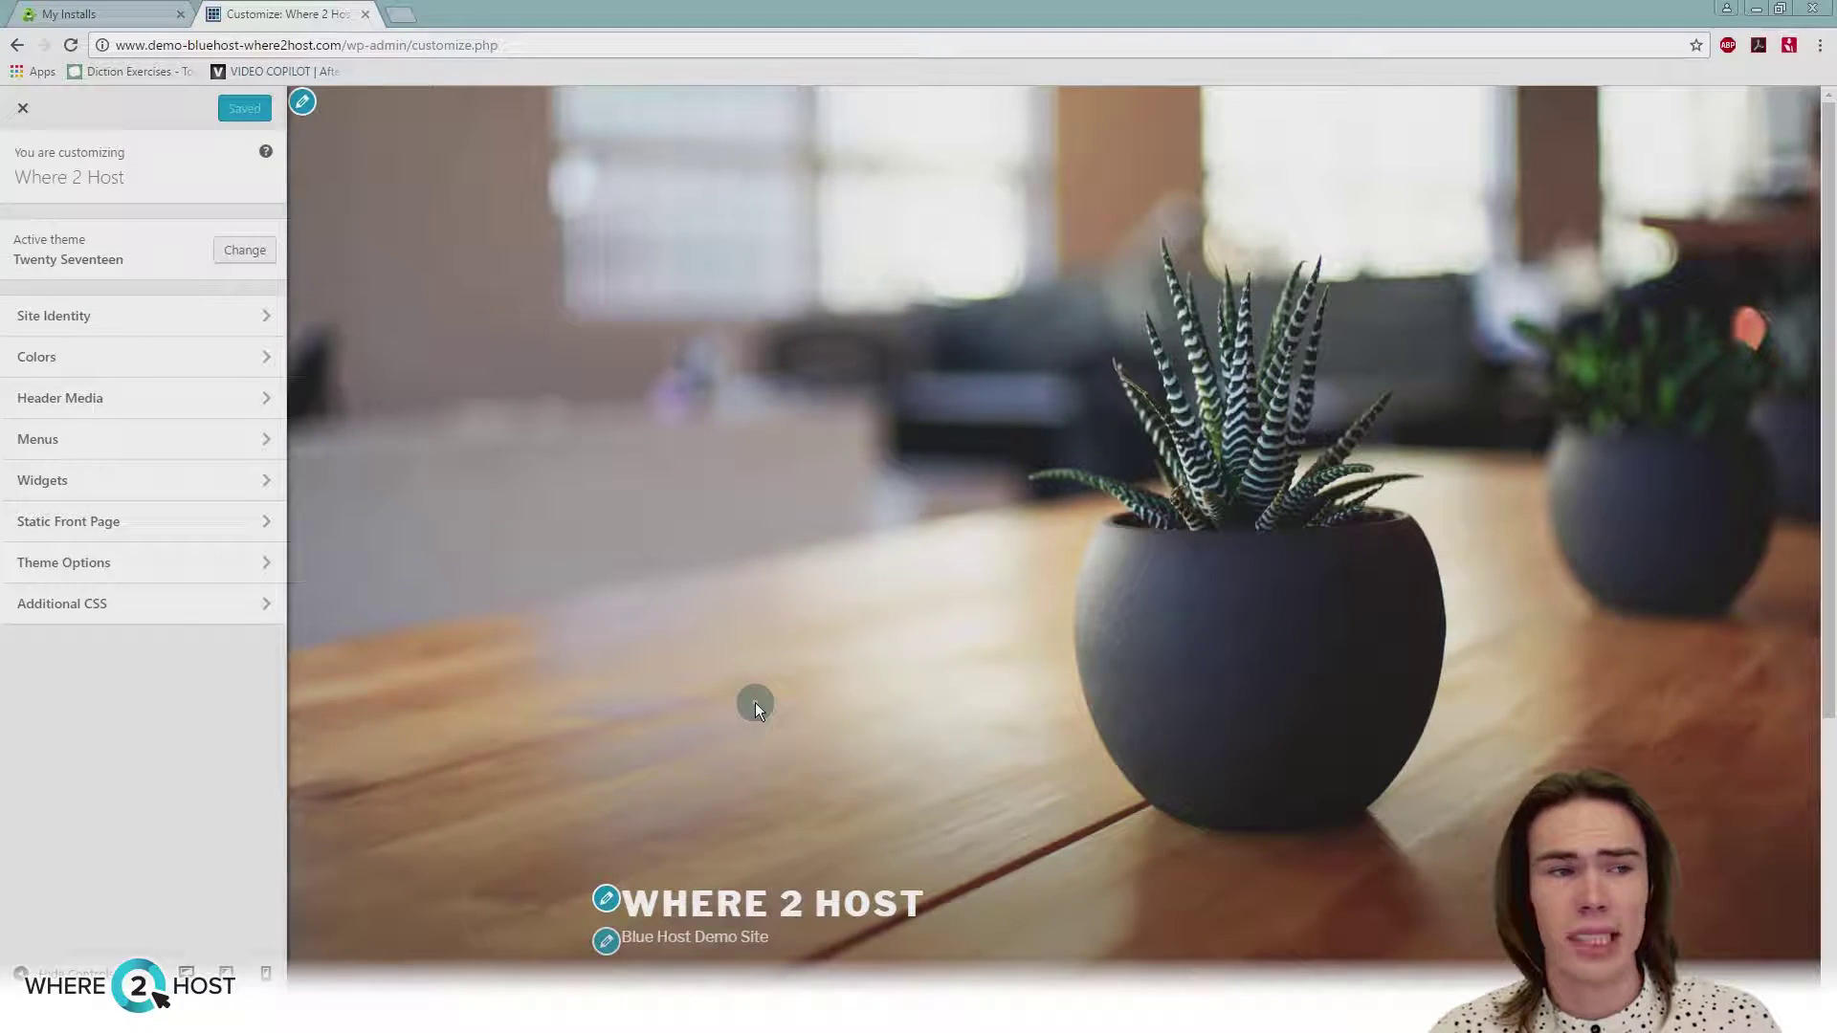
{"action": "scroll", "coordinate": [755, 702], "scroll_direction": "down", "scroll_amount": 4}
{"action": "scroll", "coordinate": [755, 731], "scroll_direction": "up", "scroll_amount": 4}
{"action": "scroll", "coordinate": [746, 743], "scroll_direction": "down", "scroll_amount": 1}
{"action": "scroll", "coordinate": [746, 742], "scroll_direction": "down", "scroll_amount": 2}
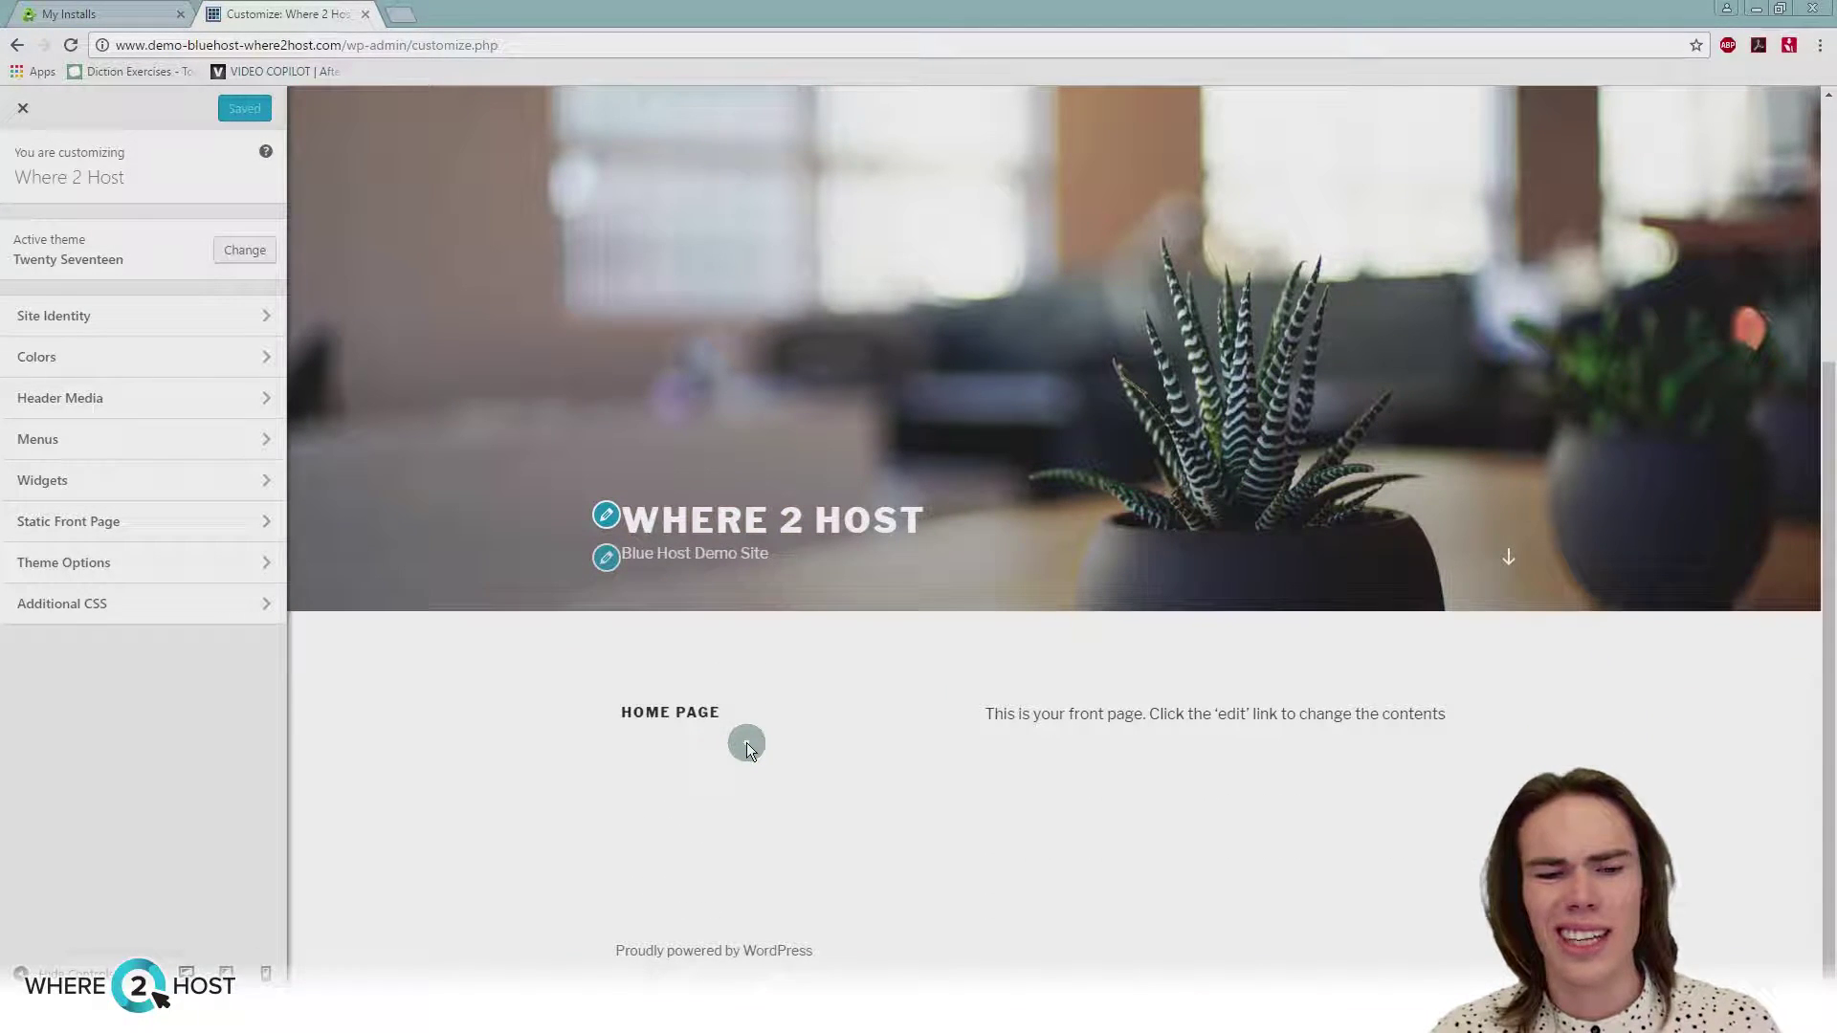
{"action": "scroll", "coordinate": [746, 742], "scroll_direction": "up", "scroll_amount": 3}
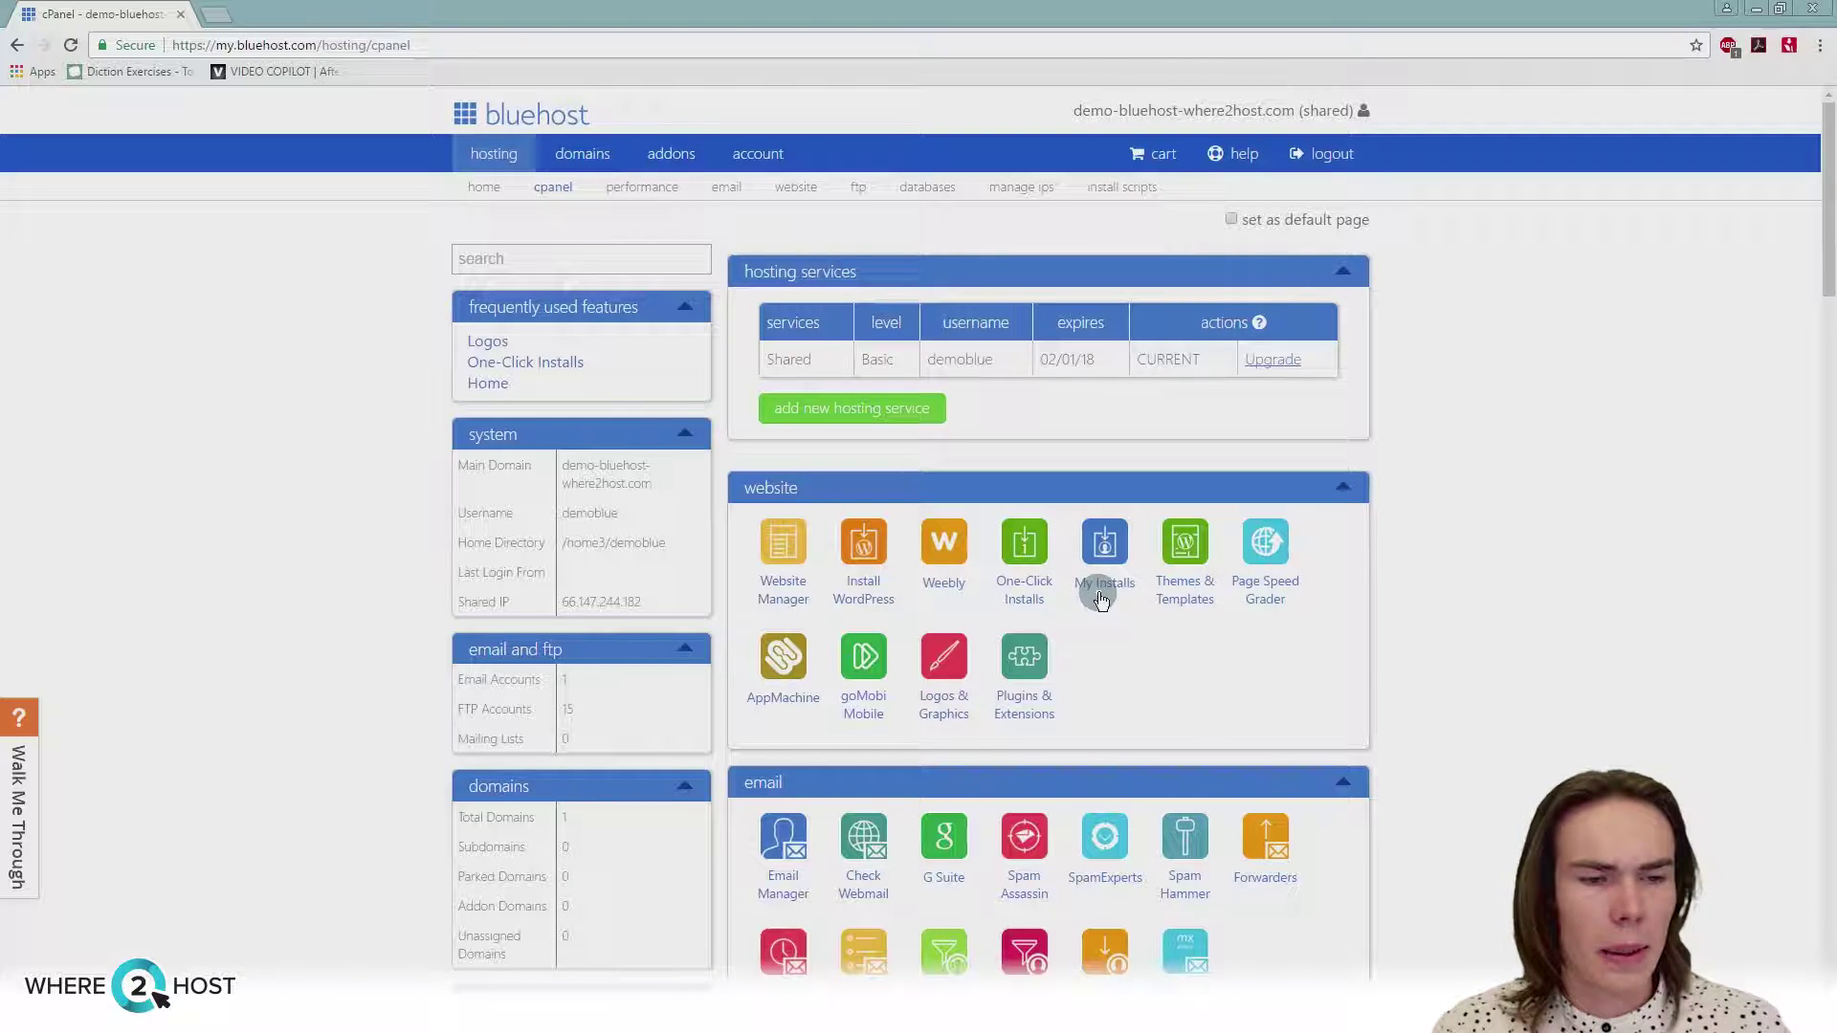
Uninstall WordPress from the demo site through cPanel's My Installs using automatic removal, and dismiss the process notice
{"action": "left_click", "coordinate": [1112, 583]}
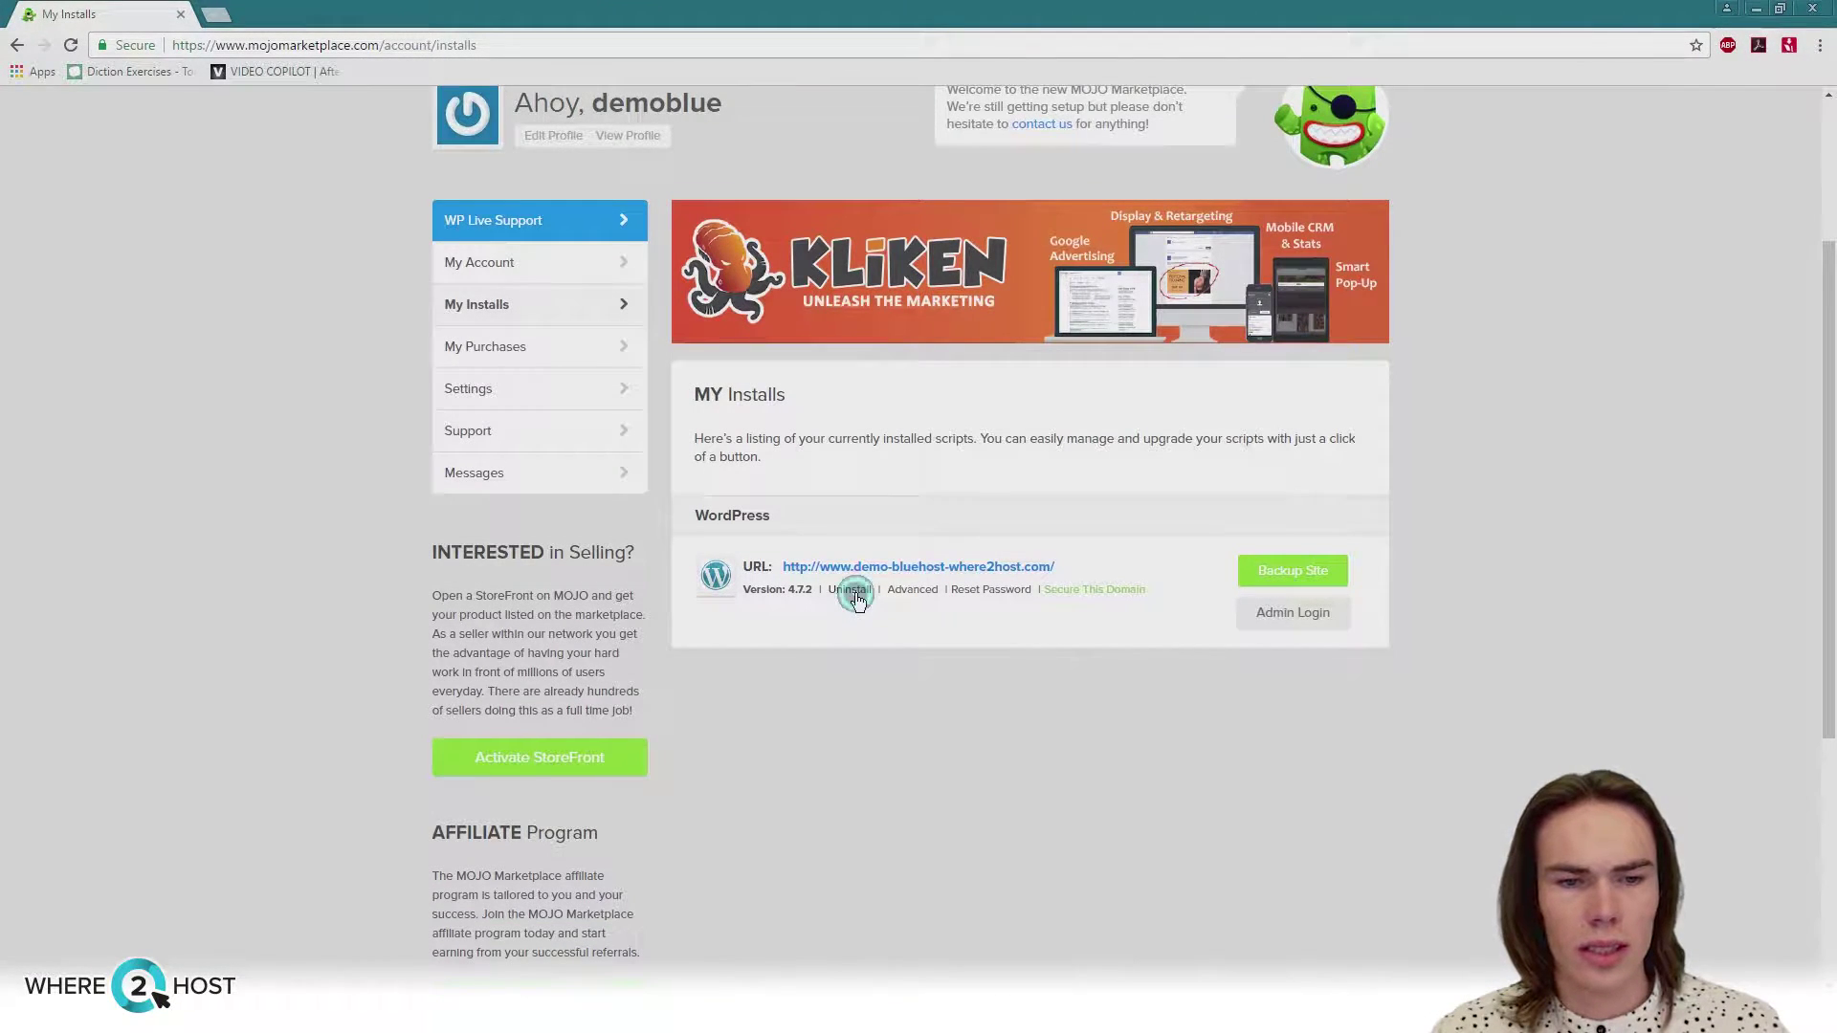
{"action": "left_click", "coordinate": [857, 599]}
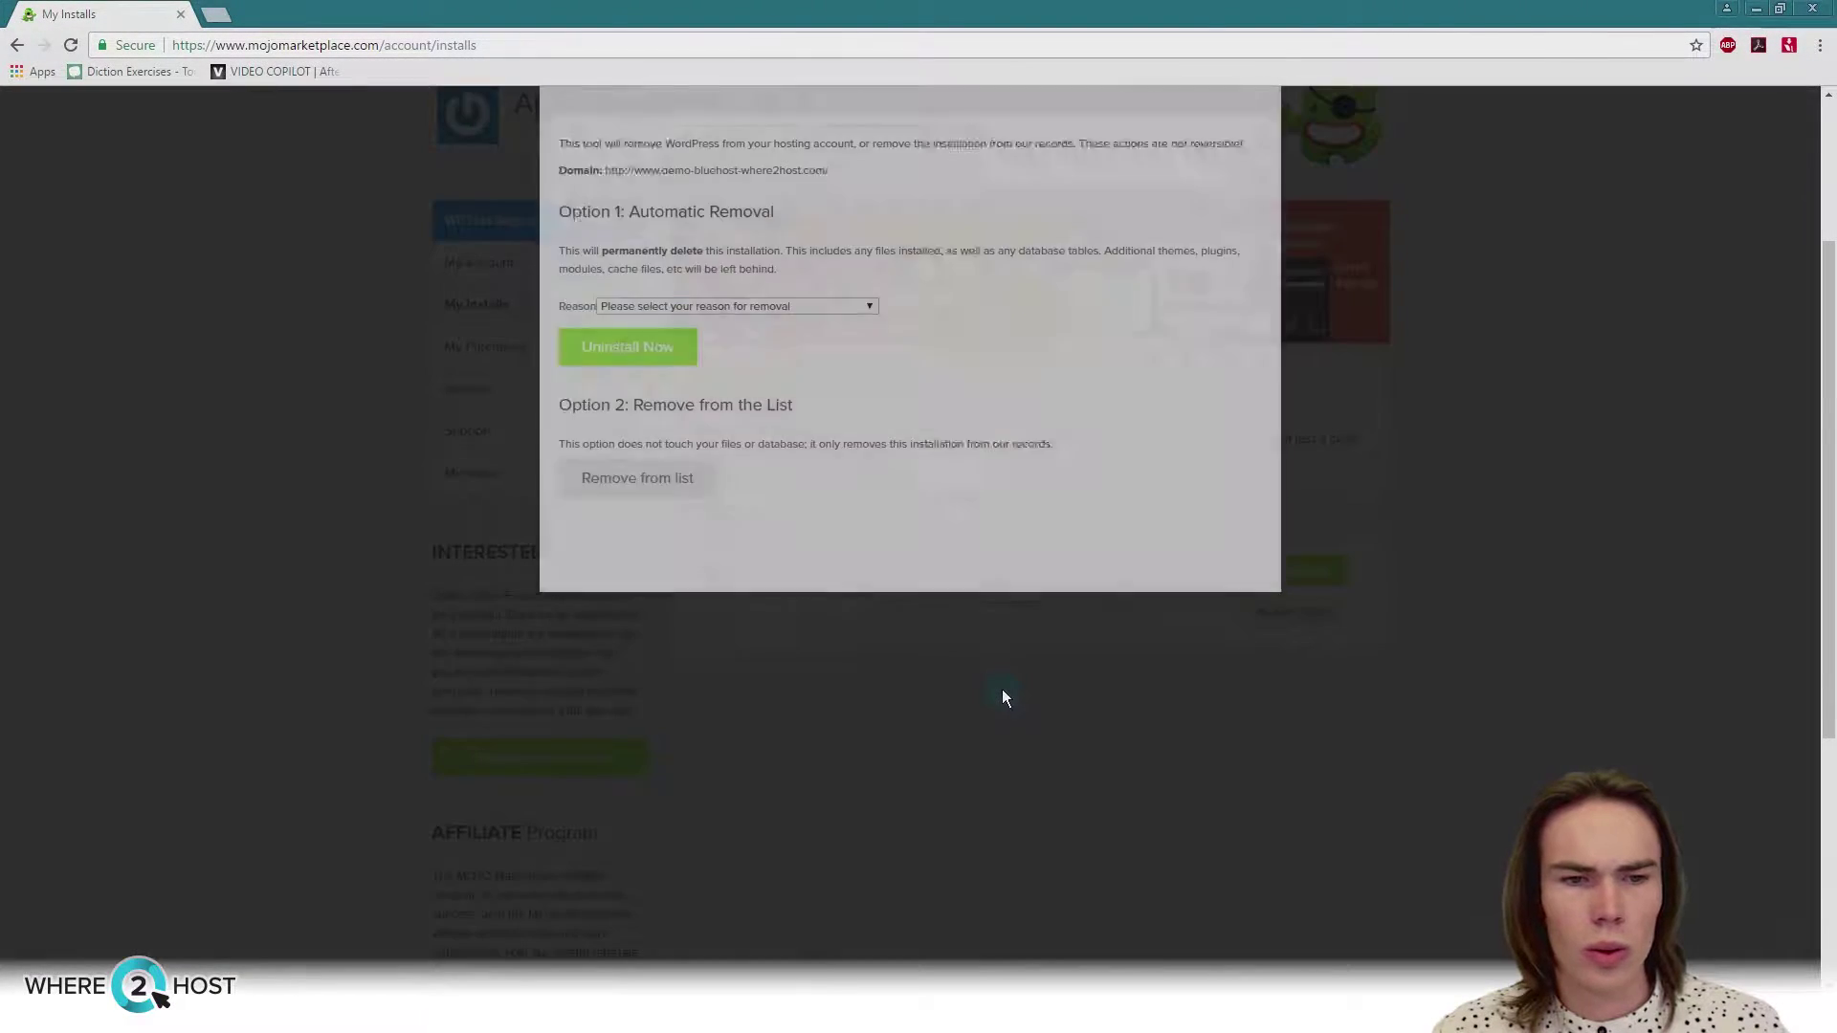
{"action": "left_click", "coordinate": [823, 504]}
{"action": "left_click", "coordinate": [727, 524]}
{"action": "left_click", "coordinate": [647, 539]}
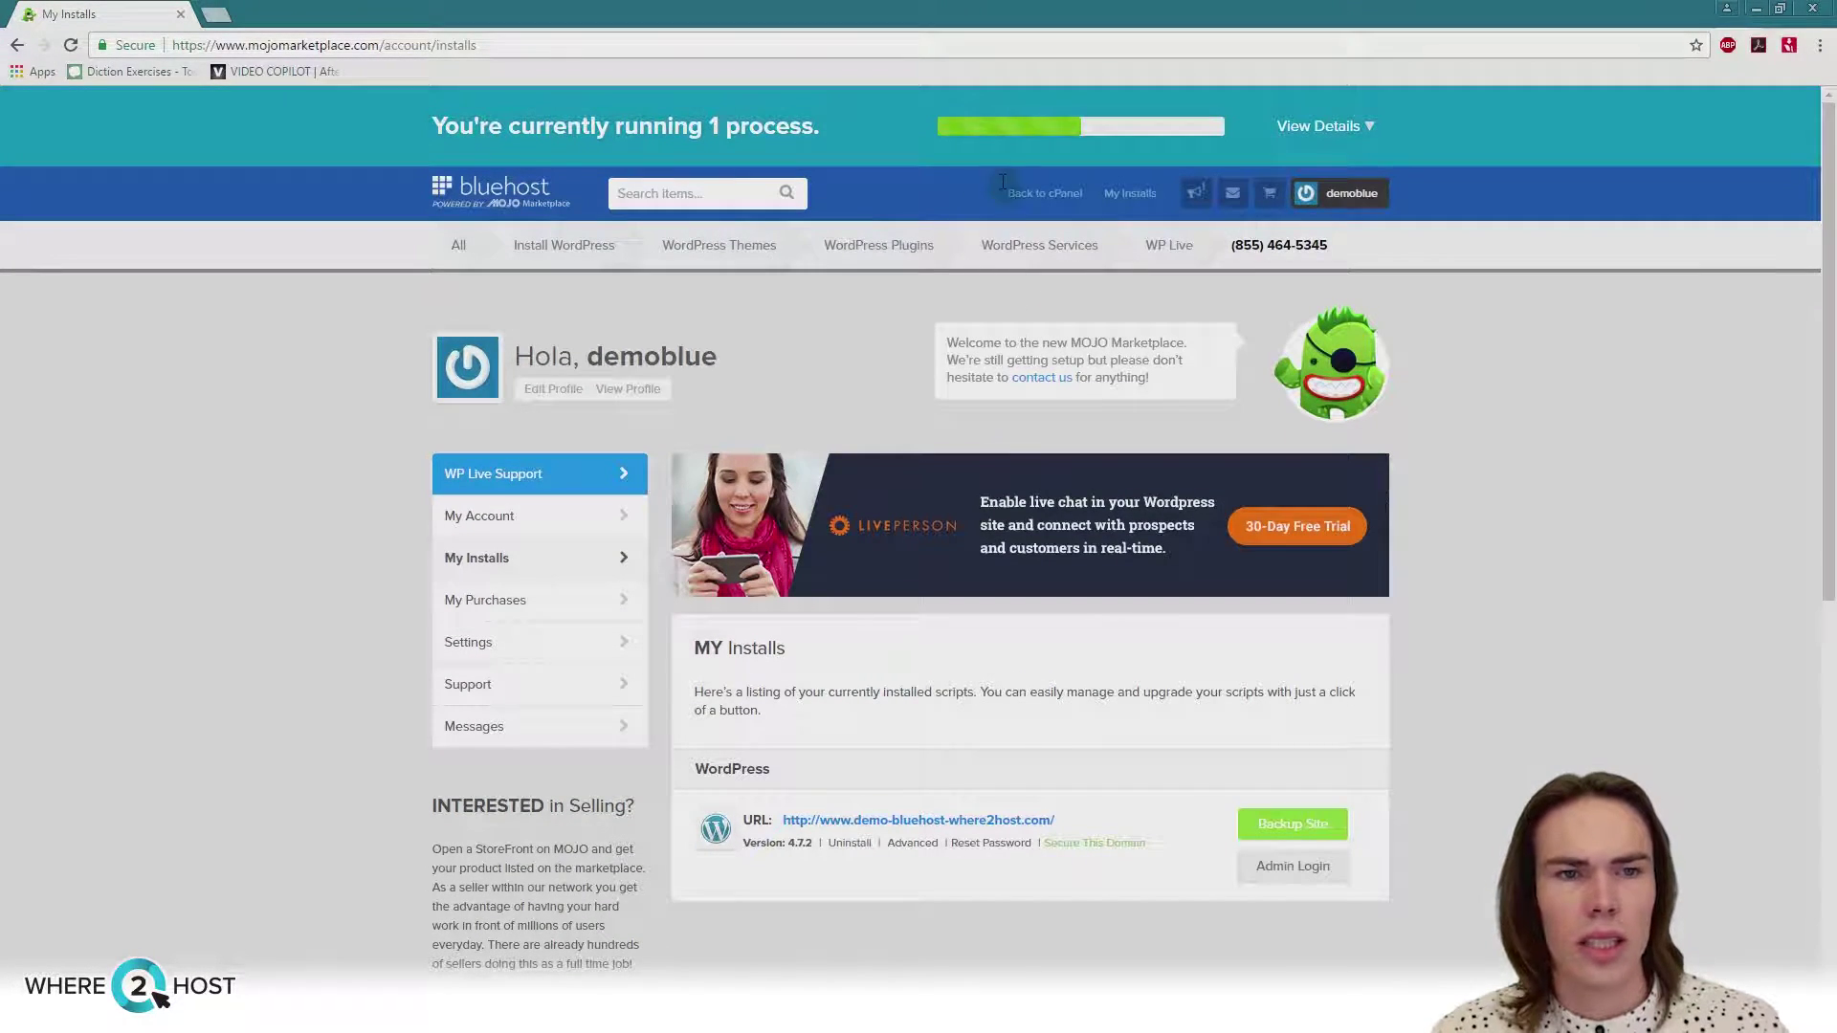
{"action": "left_click", "coordinate": [1017, 135]}
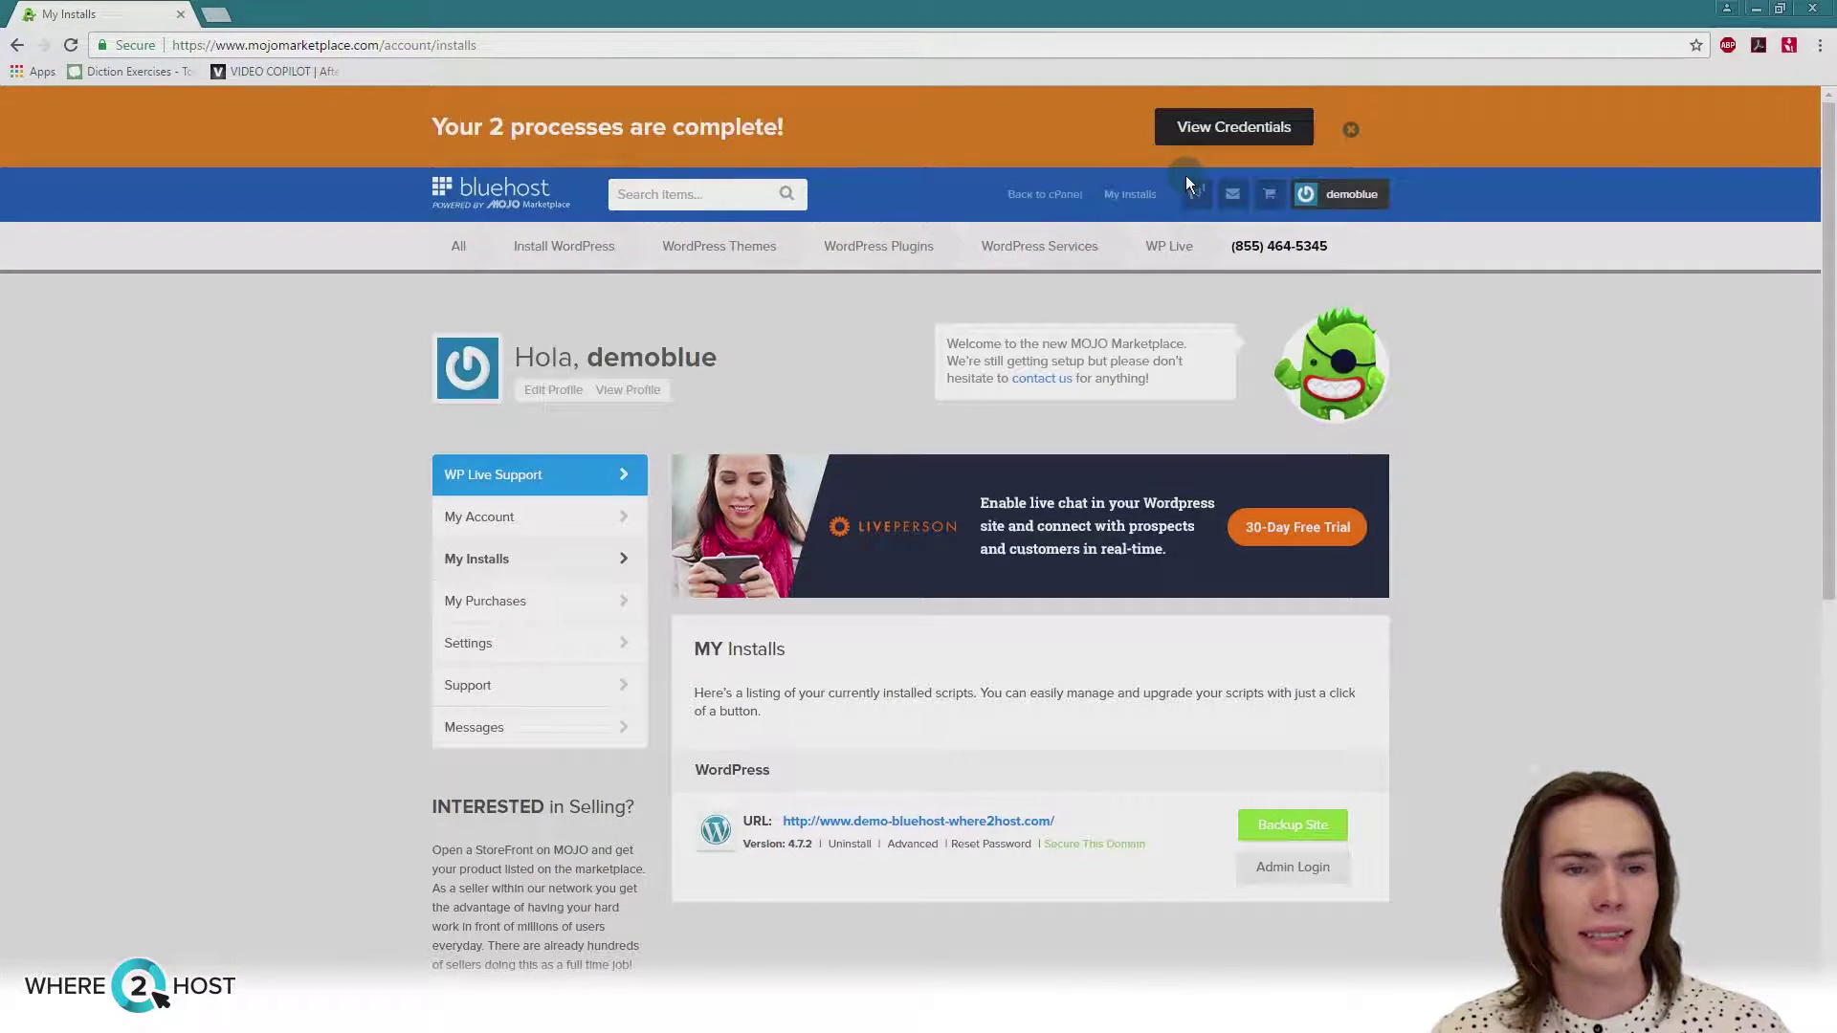
{"action": "left_click", "coordinate": [1350, 129]}
{"action": "mouse_move", "coordinate": [1352, 115]}
{"action": "left_click", "coordinate": [1334, 248]}
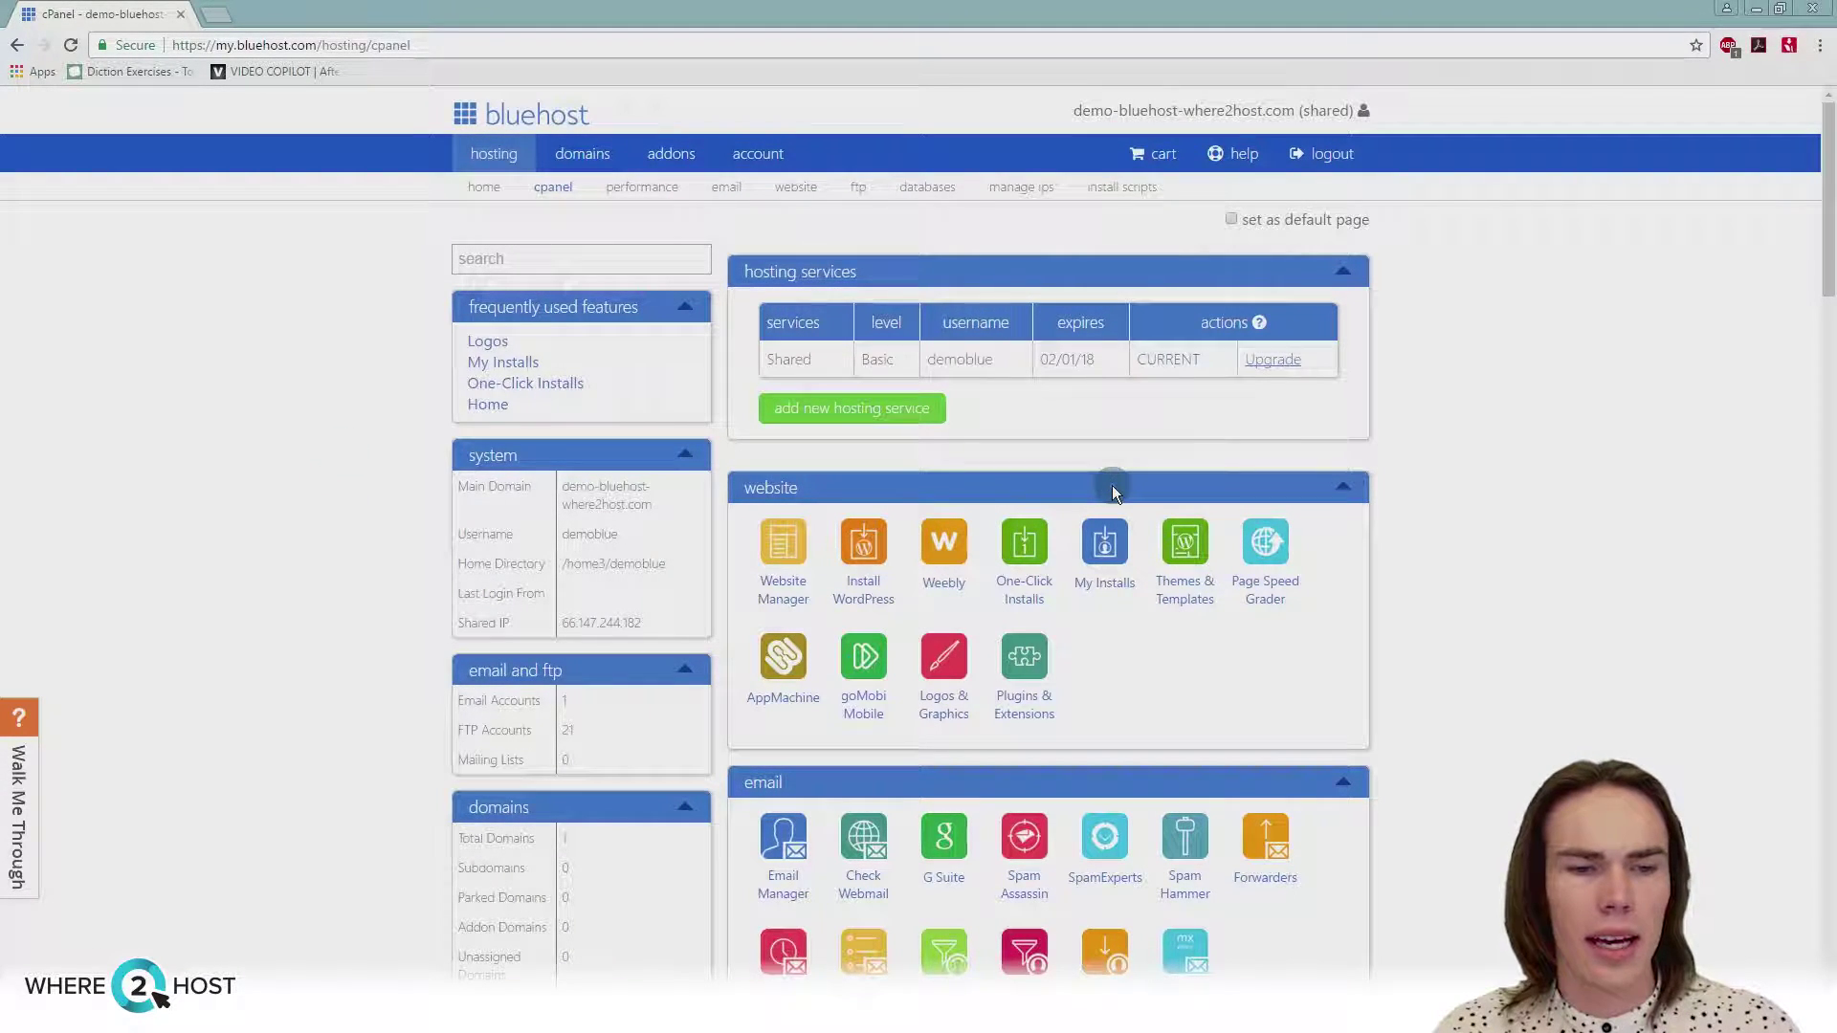
Open the FTP accounts page from the hosting cPanel
{"action": "scroll", "coordinate": [1089, 457], "scroll_direction": "down", "scroll_amount": 10}
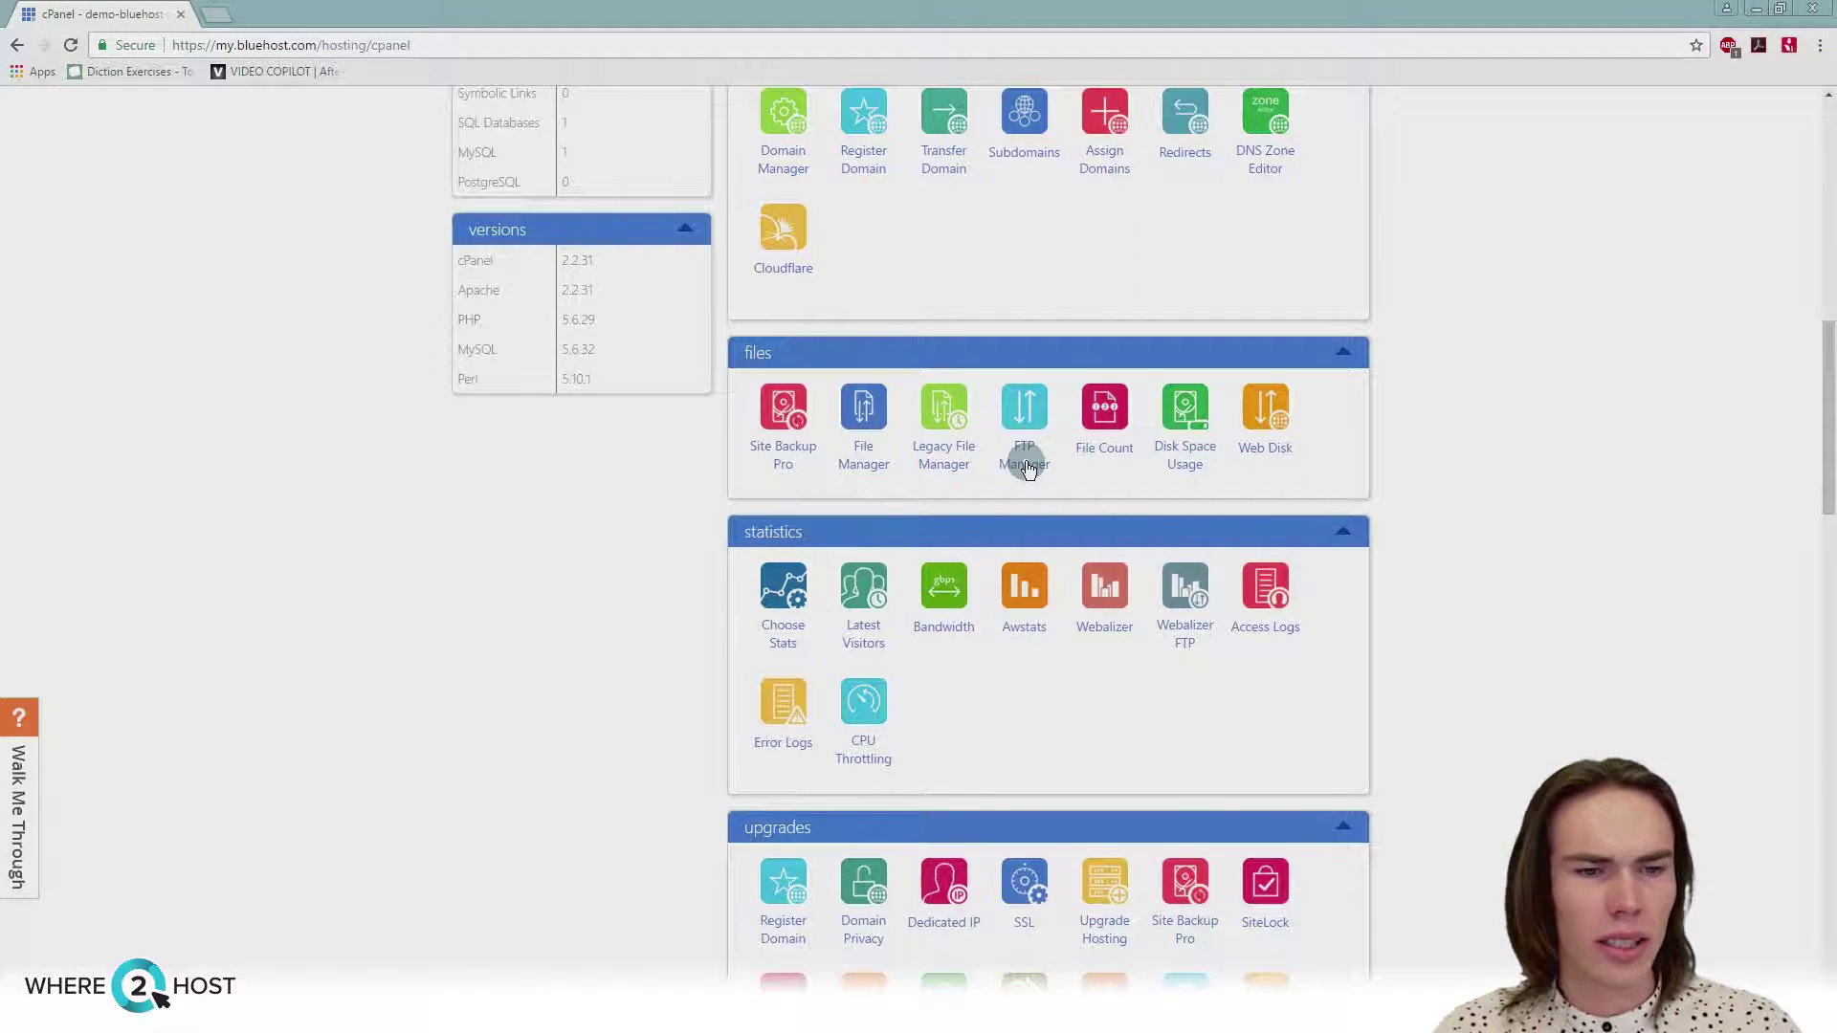
{"action": "scroll", "coordinate": [1026, 469], "scroll_direction": "up", "scroll_amount": 10}
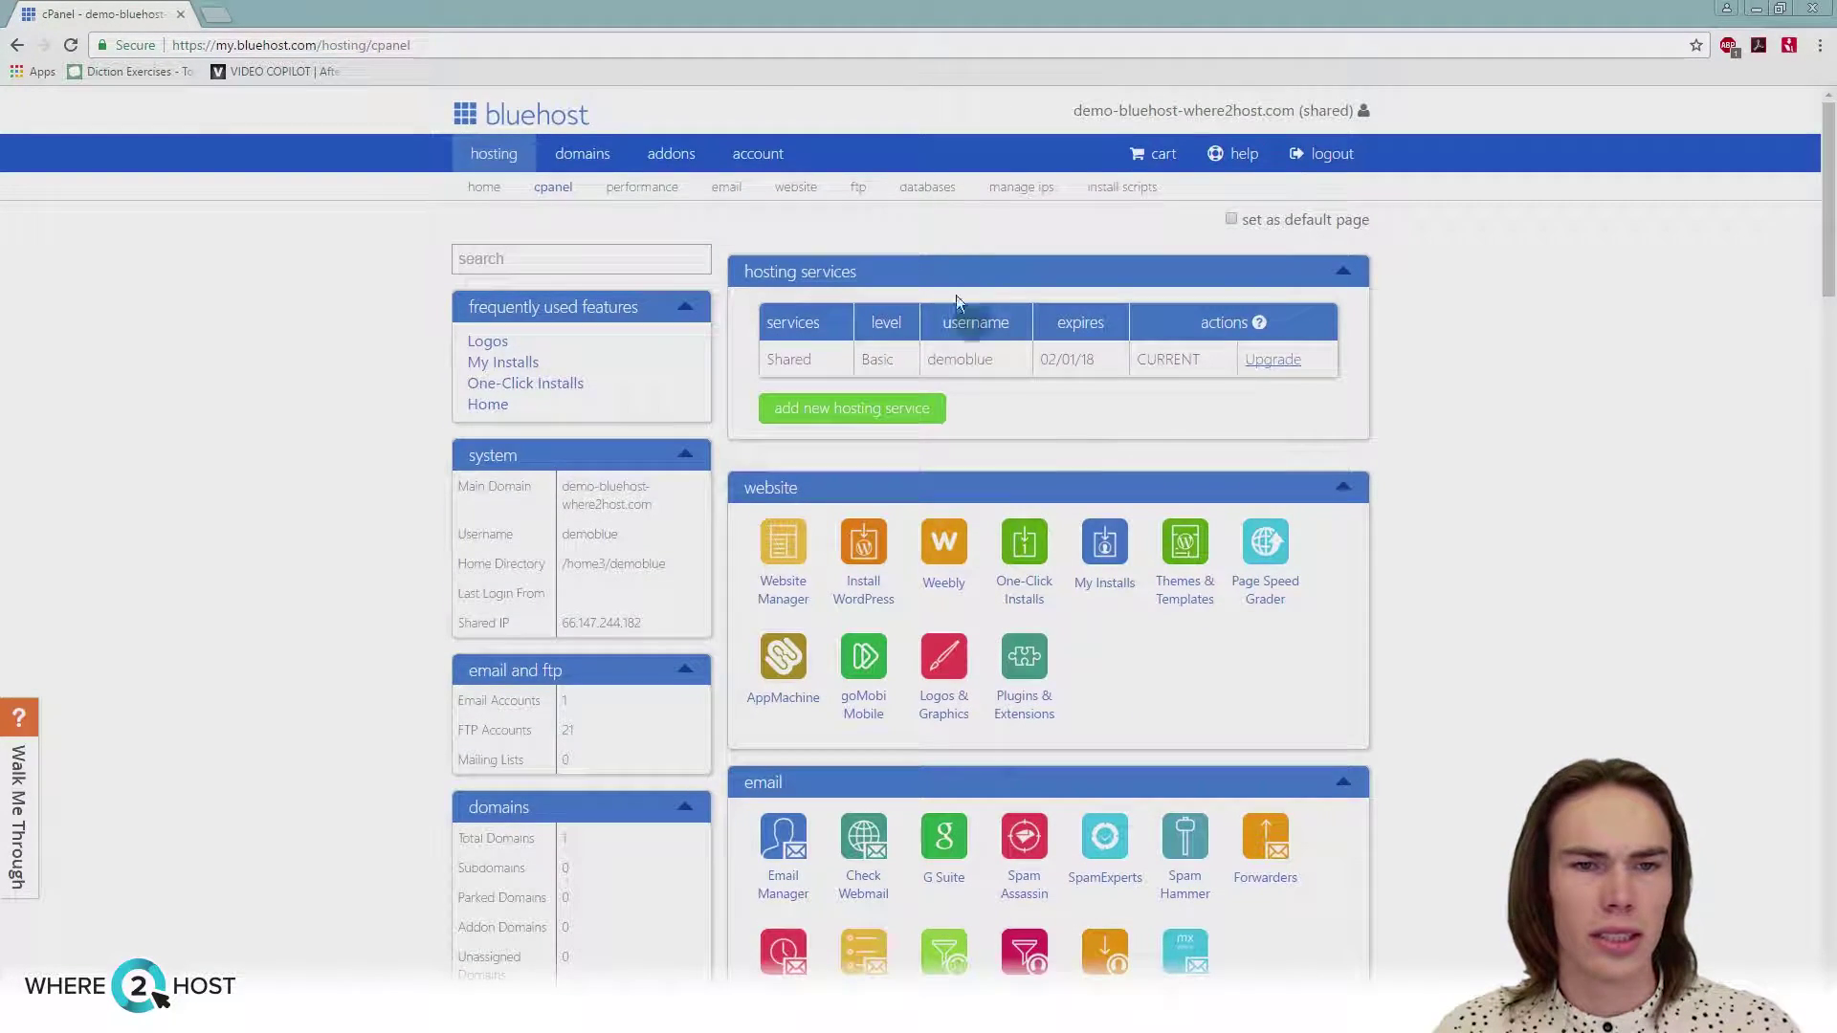
{"action": "left_click", "coordinate": [858, 191]}
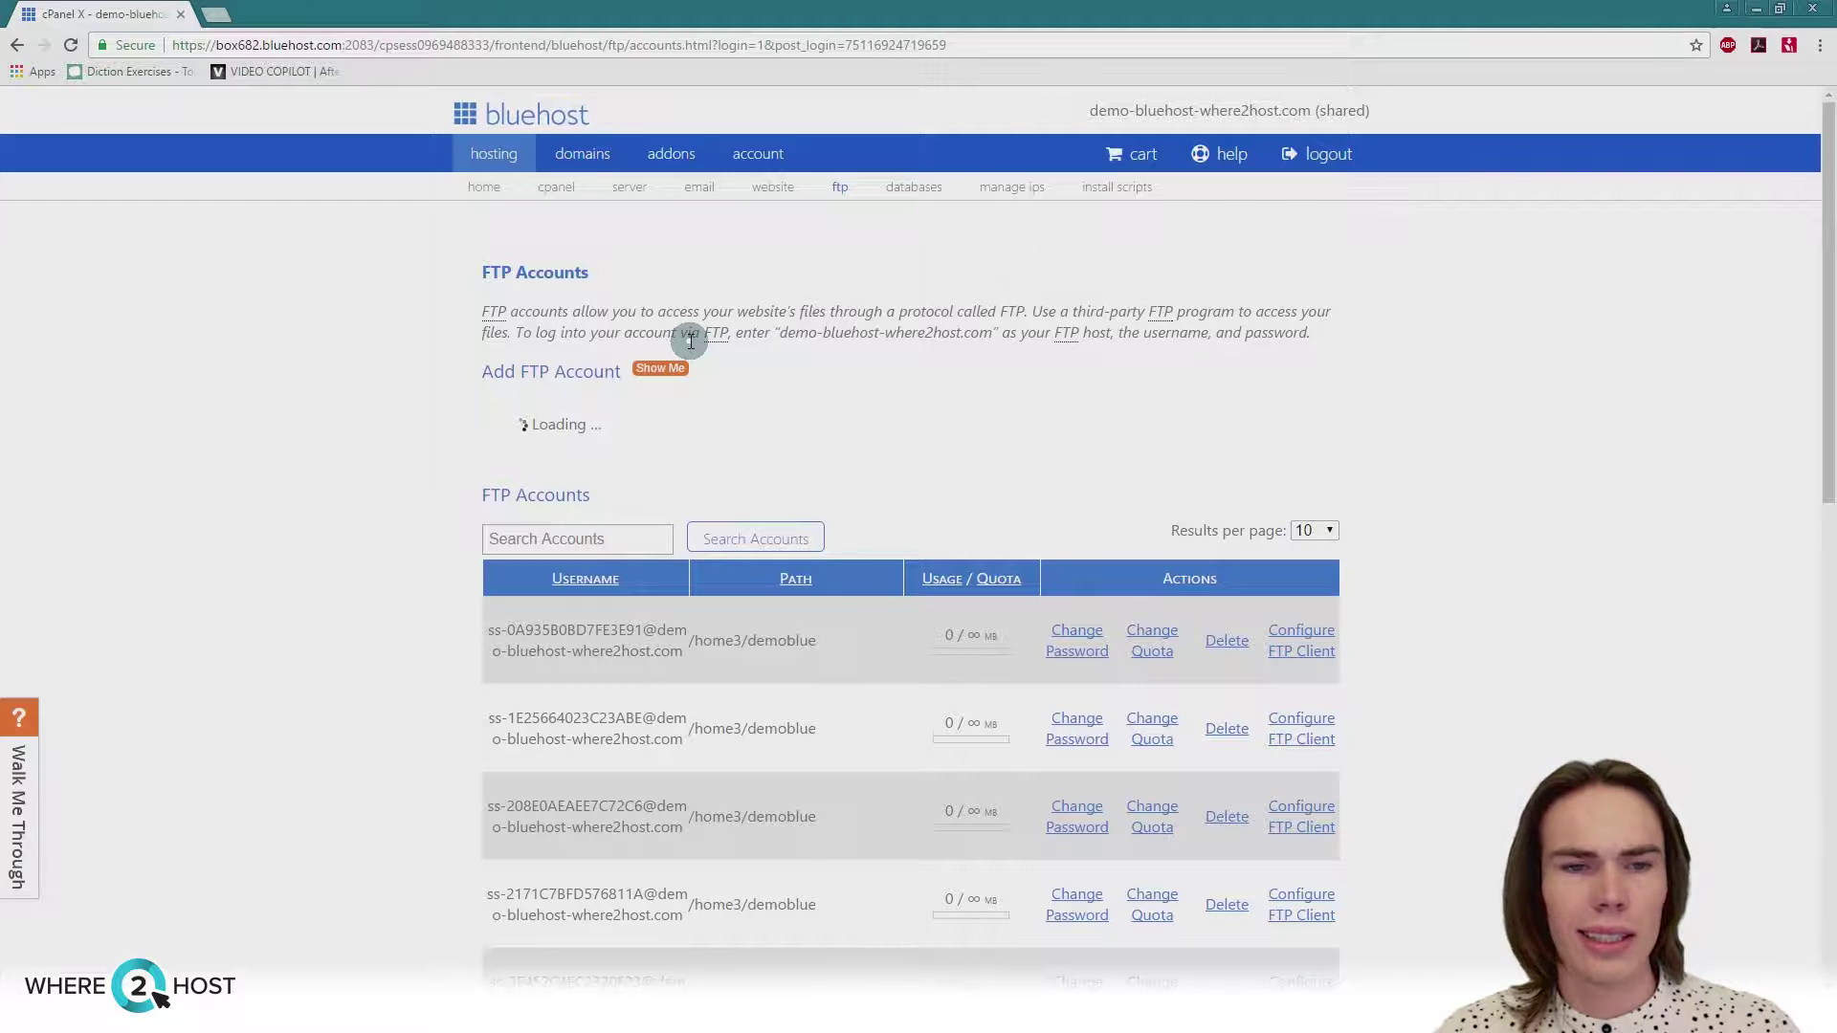
Examine the list of FTP accounts with their usernames, paths, quotas and available actions
{"action": "scroll", "coordinate": [858, 342], "scroll_direction": "down", "scroll_amount": 4}
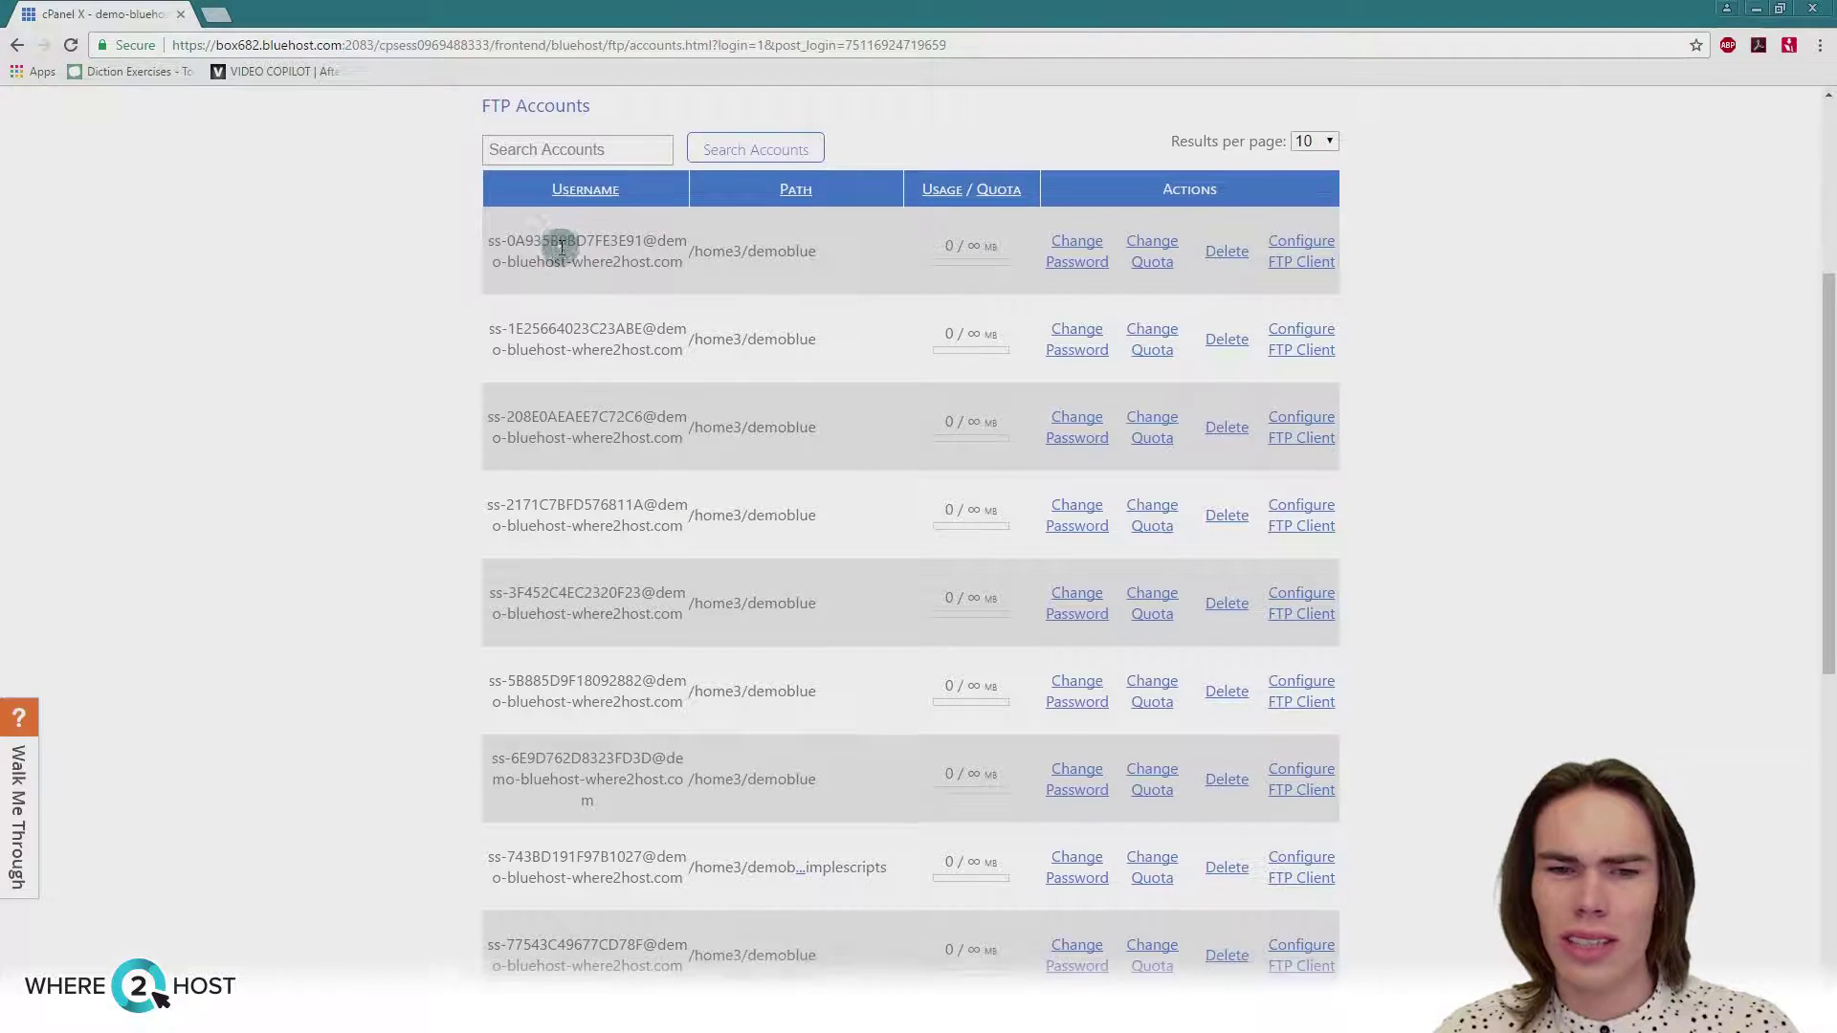
{"action": "scroll", "coordinate": [559, 248], "scroll_direction": "down", "scroll_amount": 2}
{"action": "scroll", "coordinate": [559, 249], "scroll_direction": "up", "scroll_amount": 4}
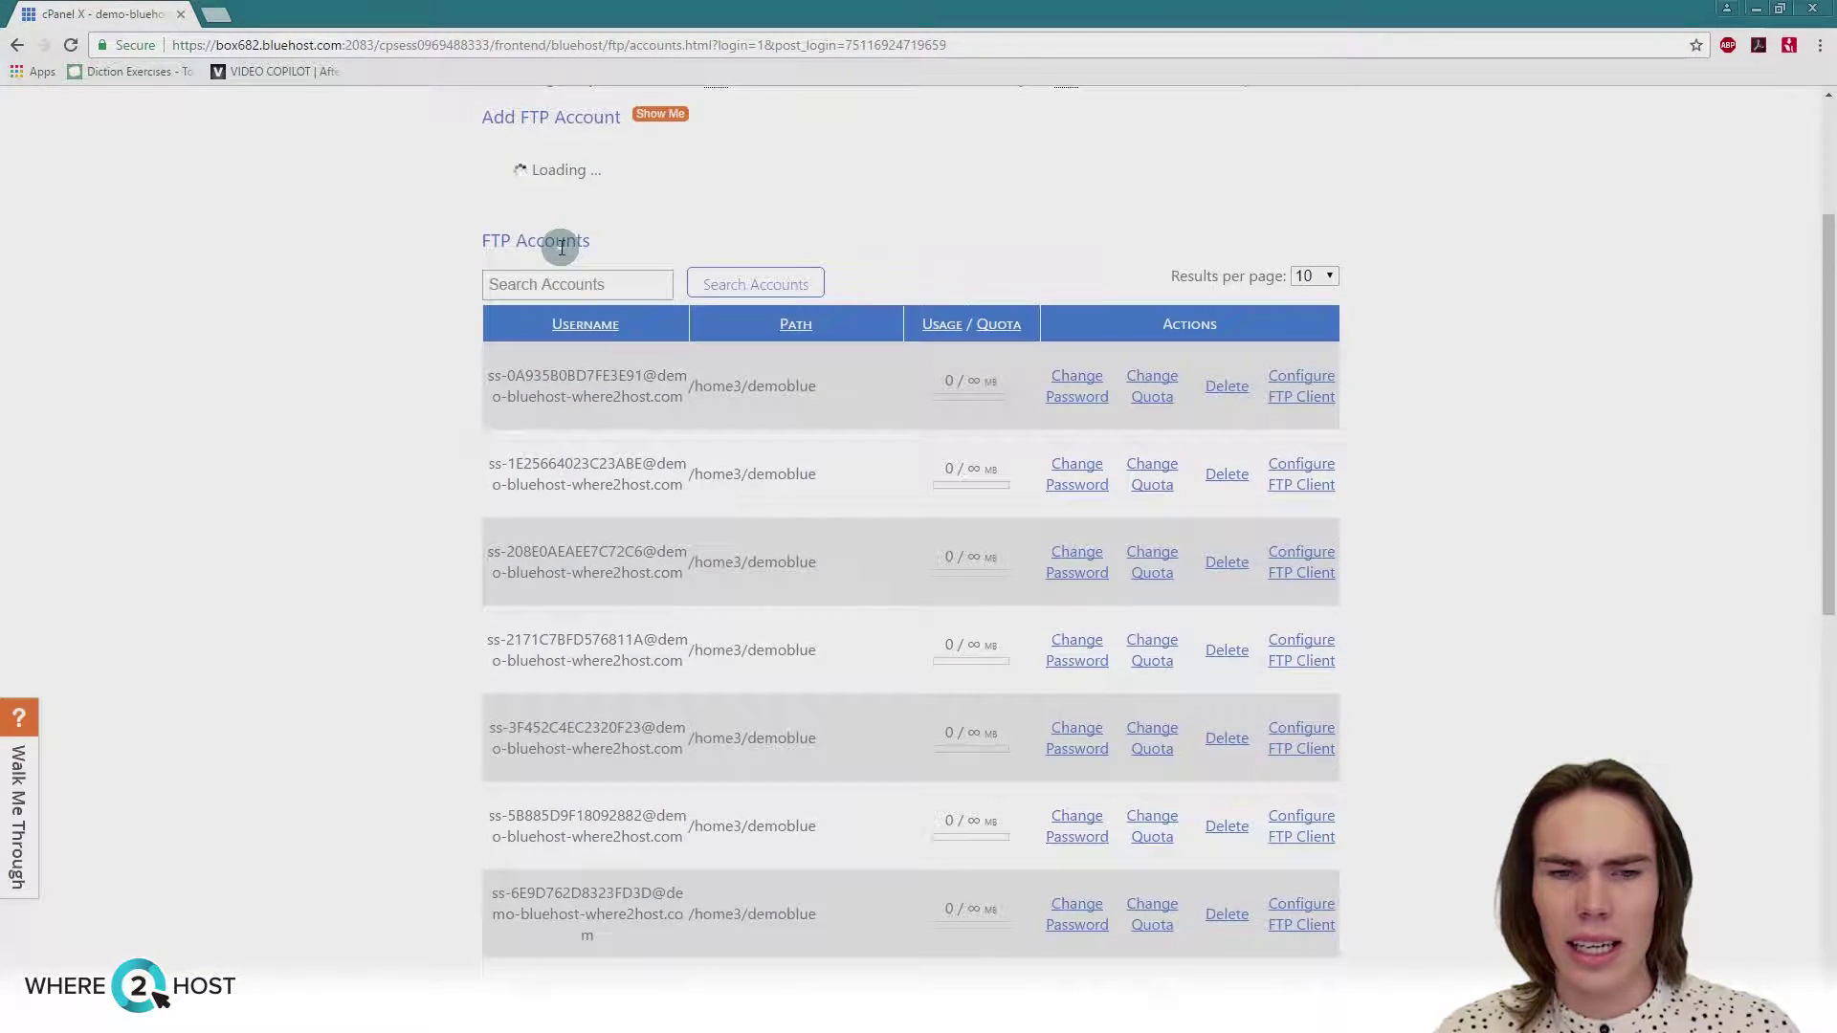
{"action": "scroll", "coordinate": [602, 330], "scroll_direction": "down", "scroll_amount": 1}
{"action": "scroll", "coordinate": [590, 474], "scroll_direction": "up", "scroll_amount": 1}
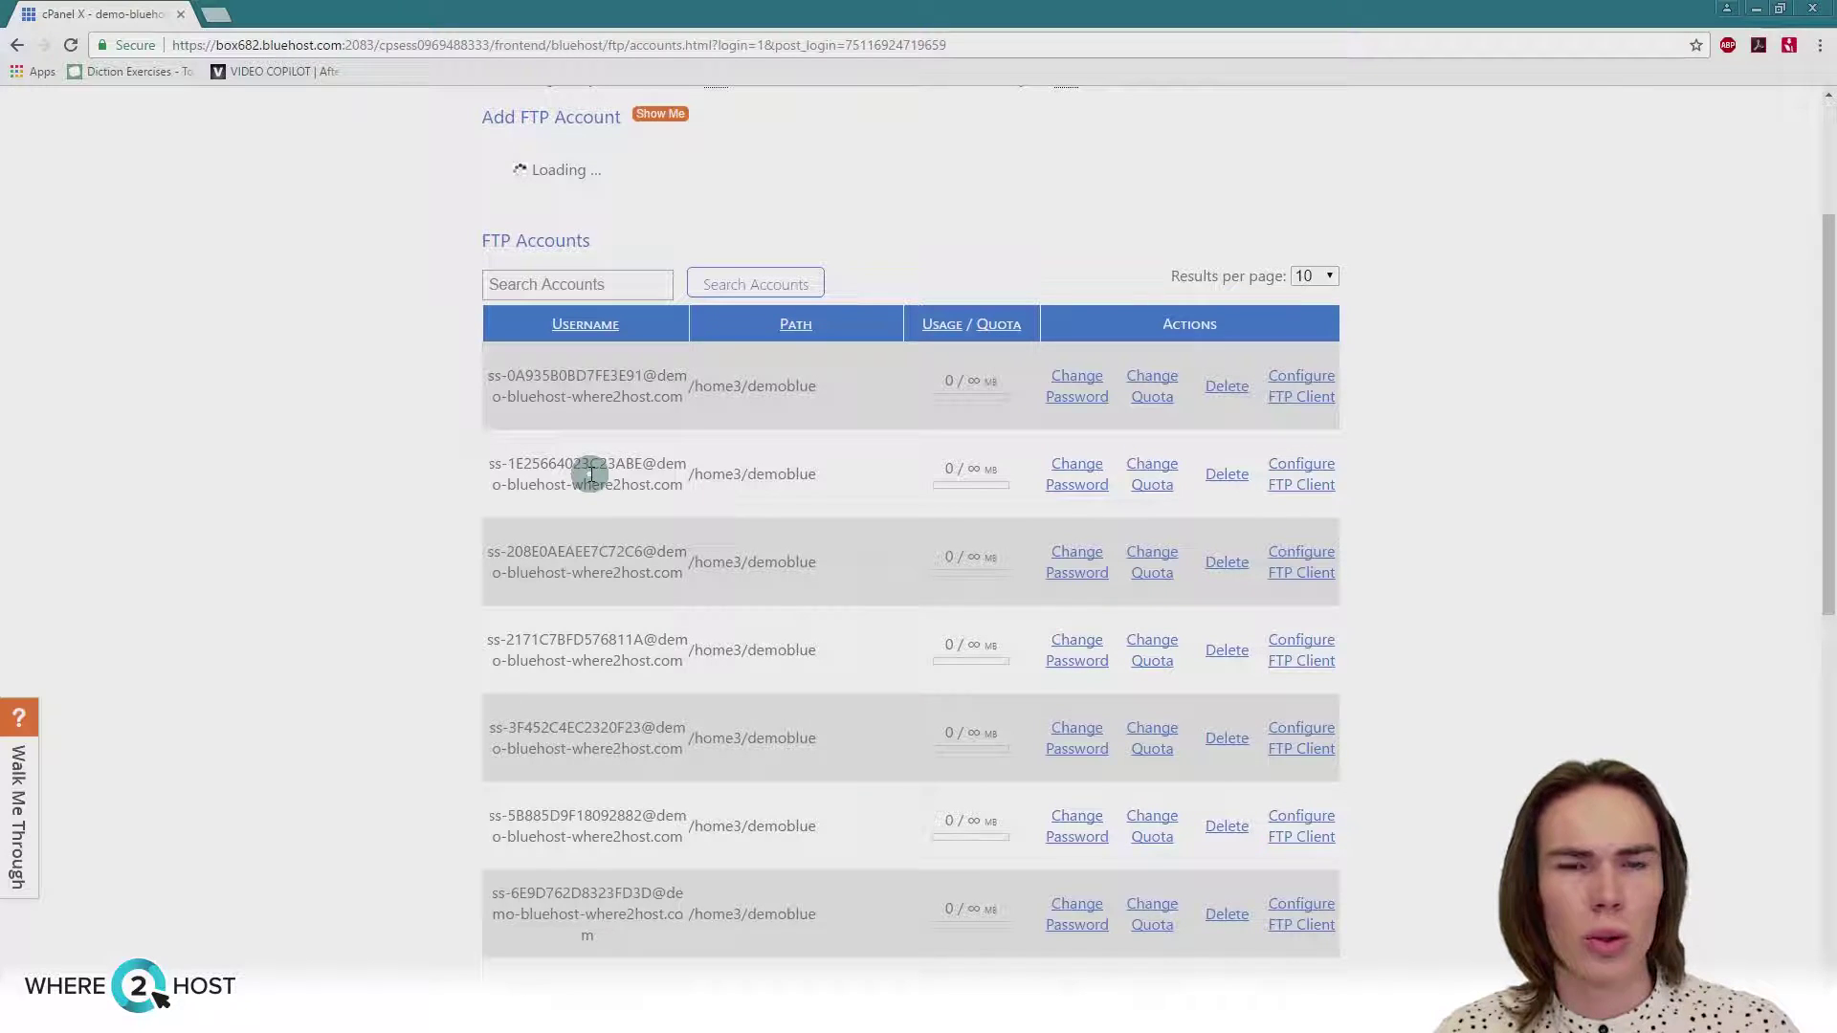
{"action": "scroll", "coordinate": [622, 574], "scroll_direction": "up", "scroll_amount": 2}
{"action": "scroll", "coordinate": [660, 706], "scroll_direction": "down", "scroll_amount": 1}
{"action": "scroll", "coordinate": [813, 651], "scroll_direction": "up", "scroll_amount": 1}
Set the FTP accounts list to show 25 results per page
{"action": "left_click", "coordinate": [1314, 530]}
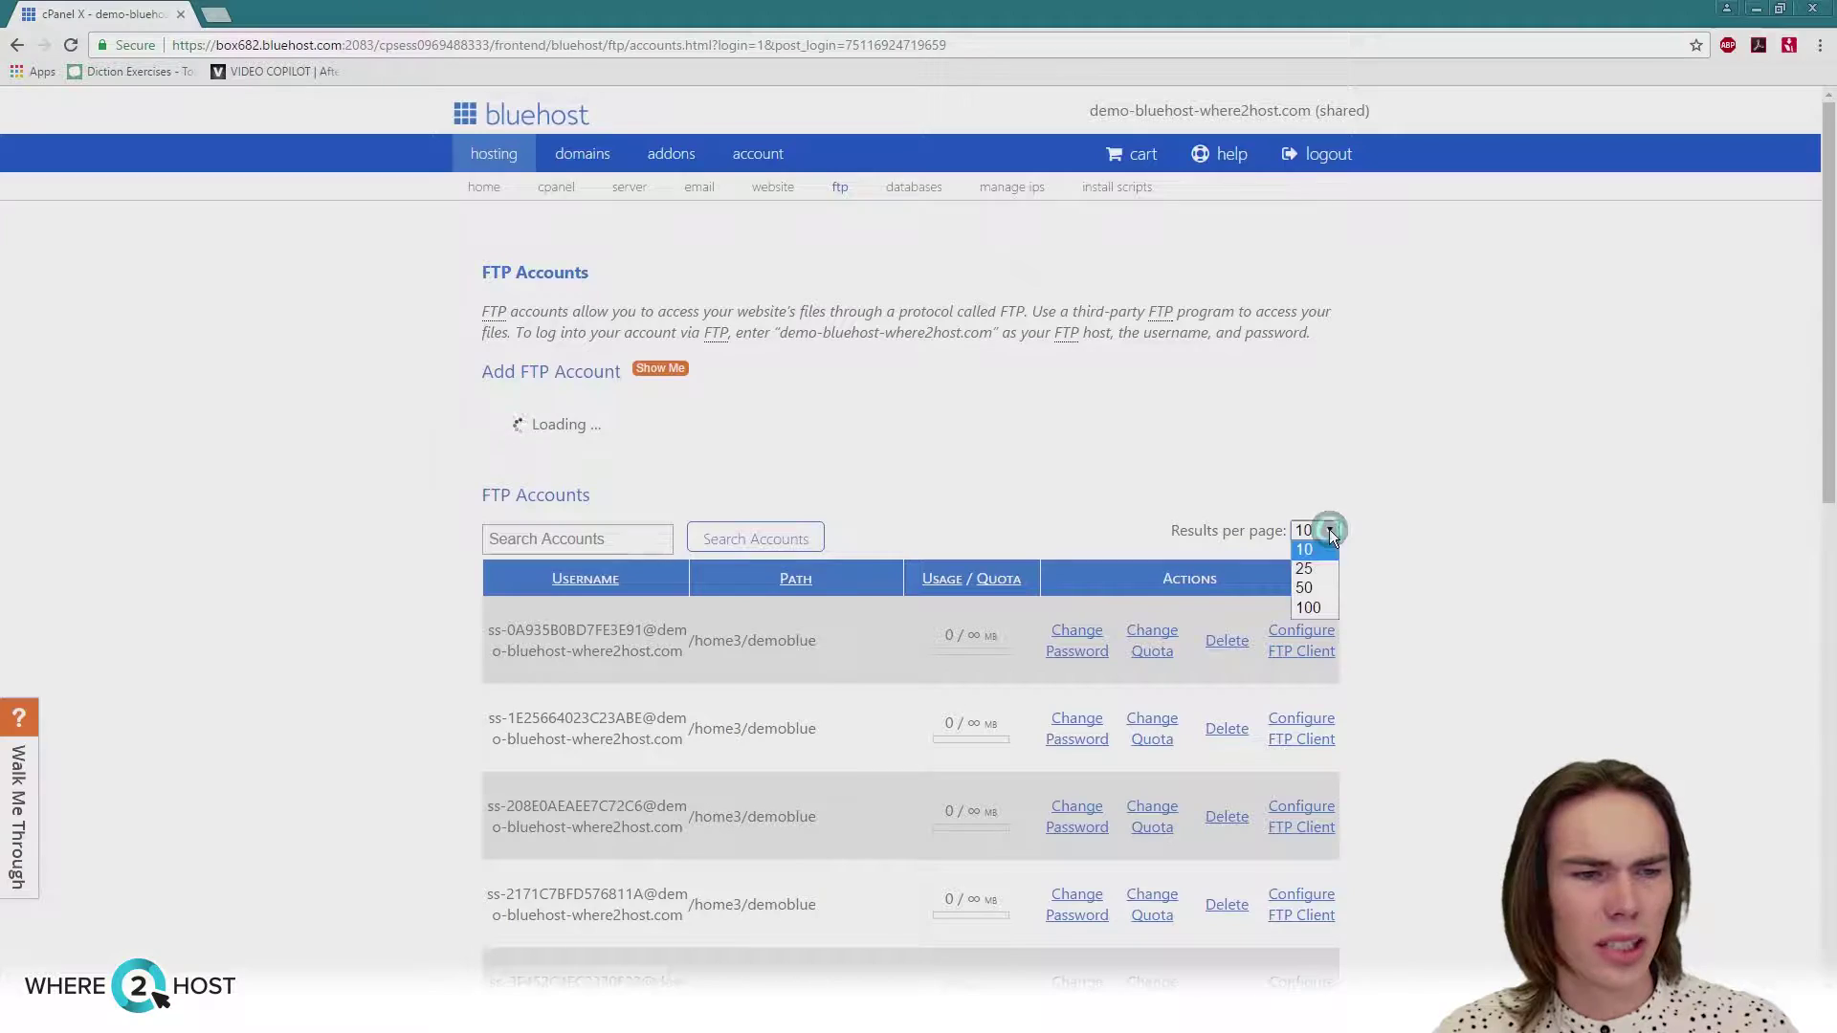
{"action": "left_click", "coordinate": [1308, 564]}
{"action": "scroll", "coordinate": [344, 409], "scroll_direction": "down", "scroll_amount": 5}
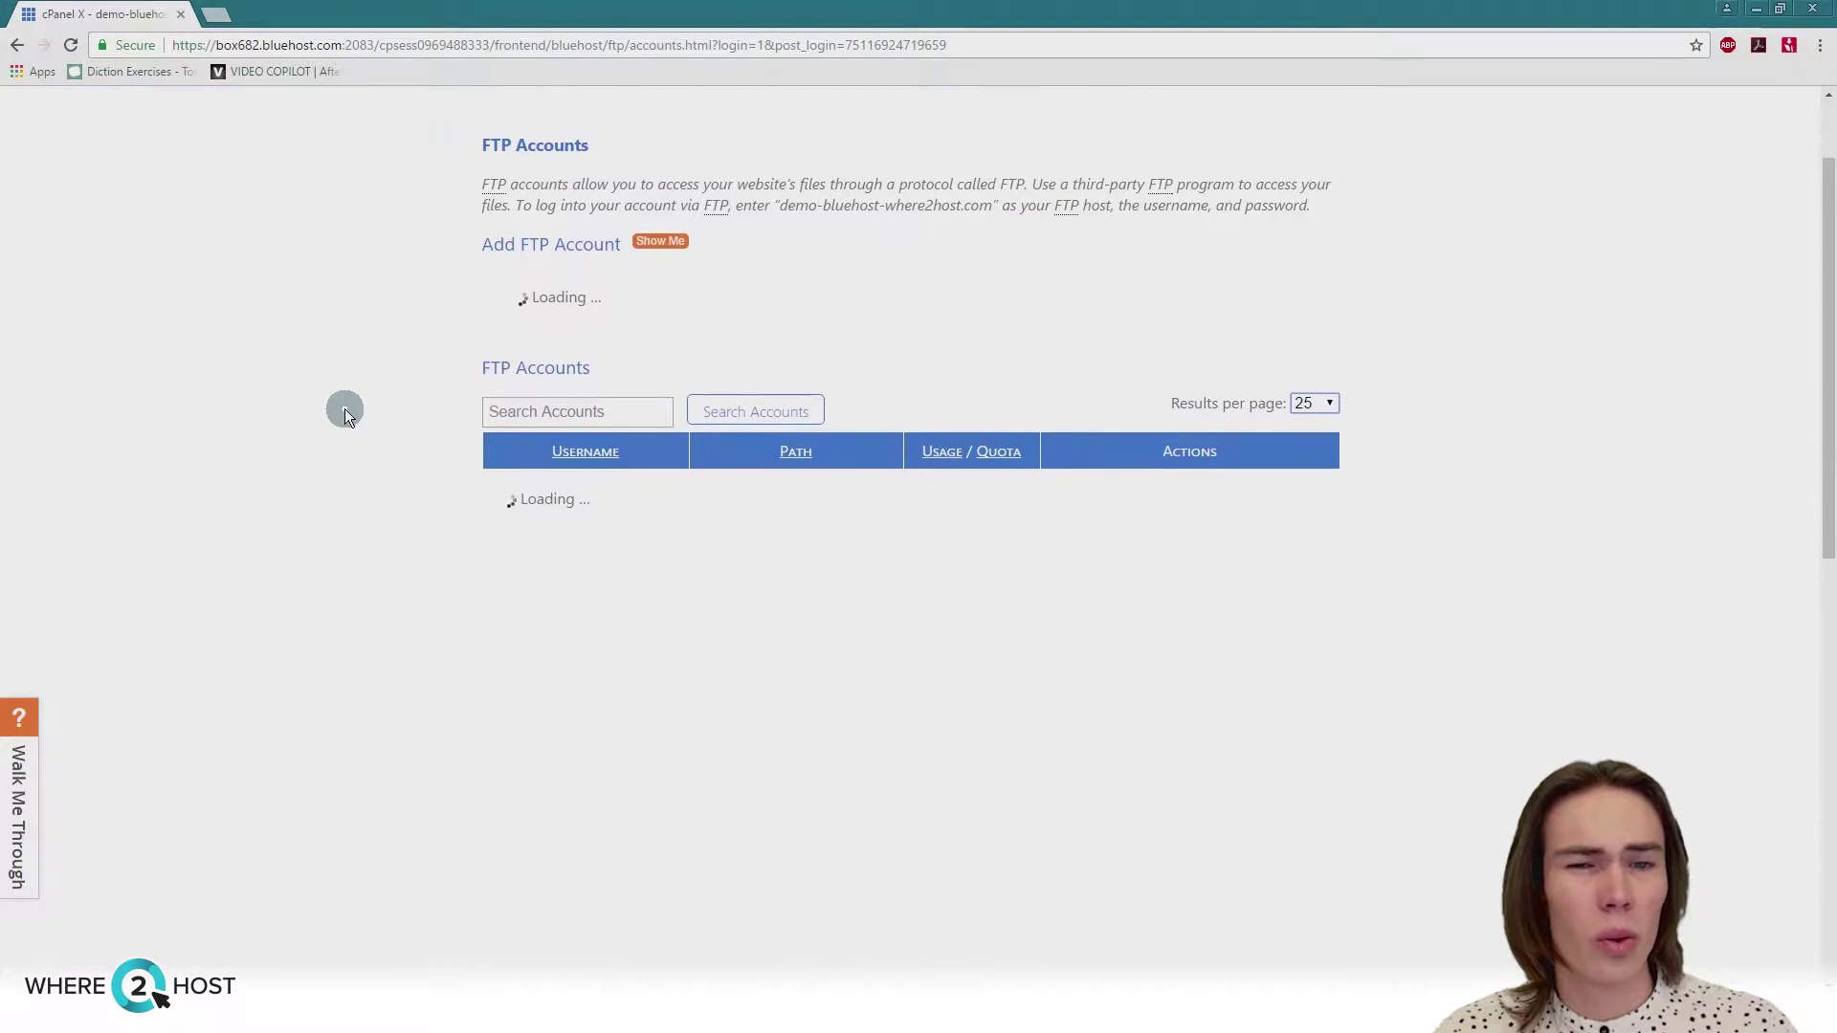
Review the full FTP accounts list through to the Special FTP Accounts section and check why those special accounts exist
{"action": "scroll", "coordinate": [344, 409], "scroll_direction": "up", "scroll_amount": 3}
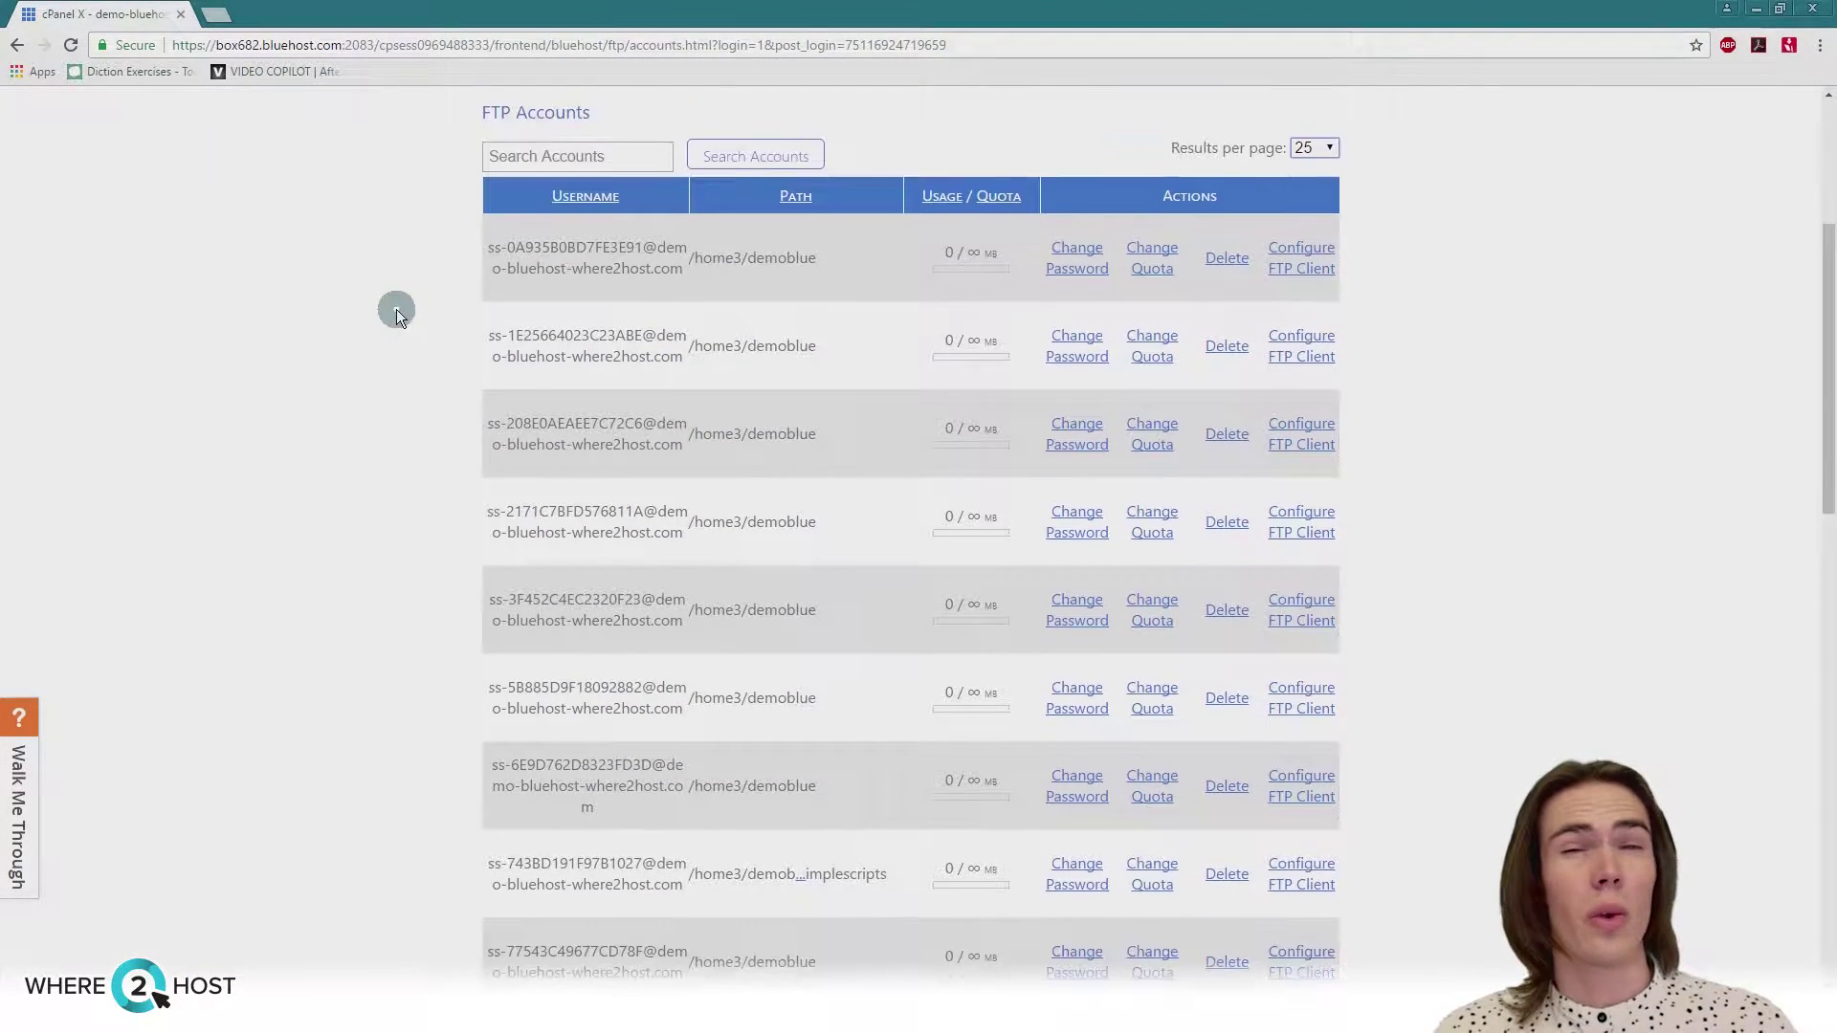
{"action": "scroll", "coordinate": [396, 308], "scroll_direction": "down", "scroll_amount": 1}
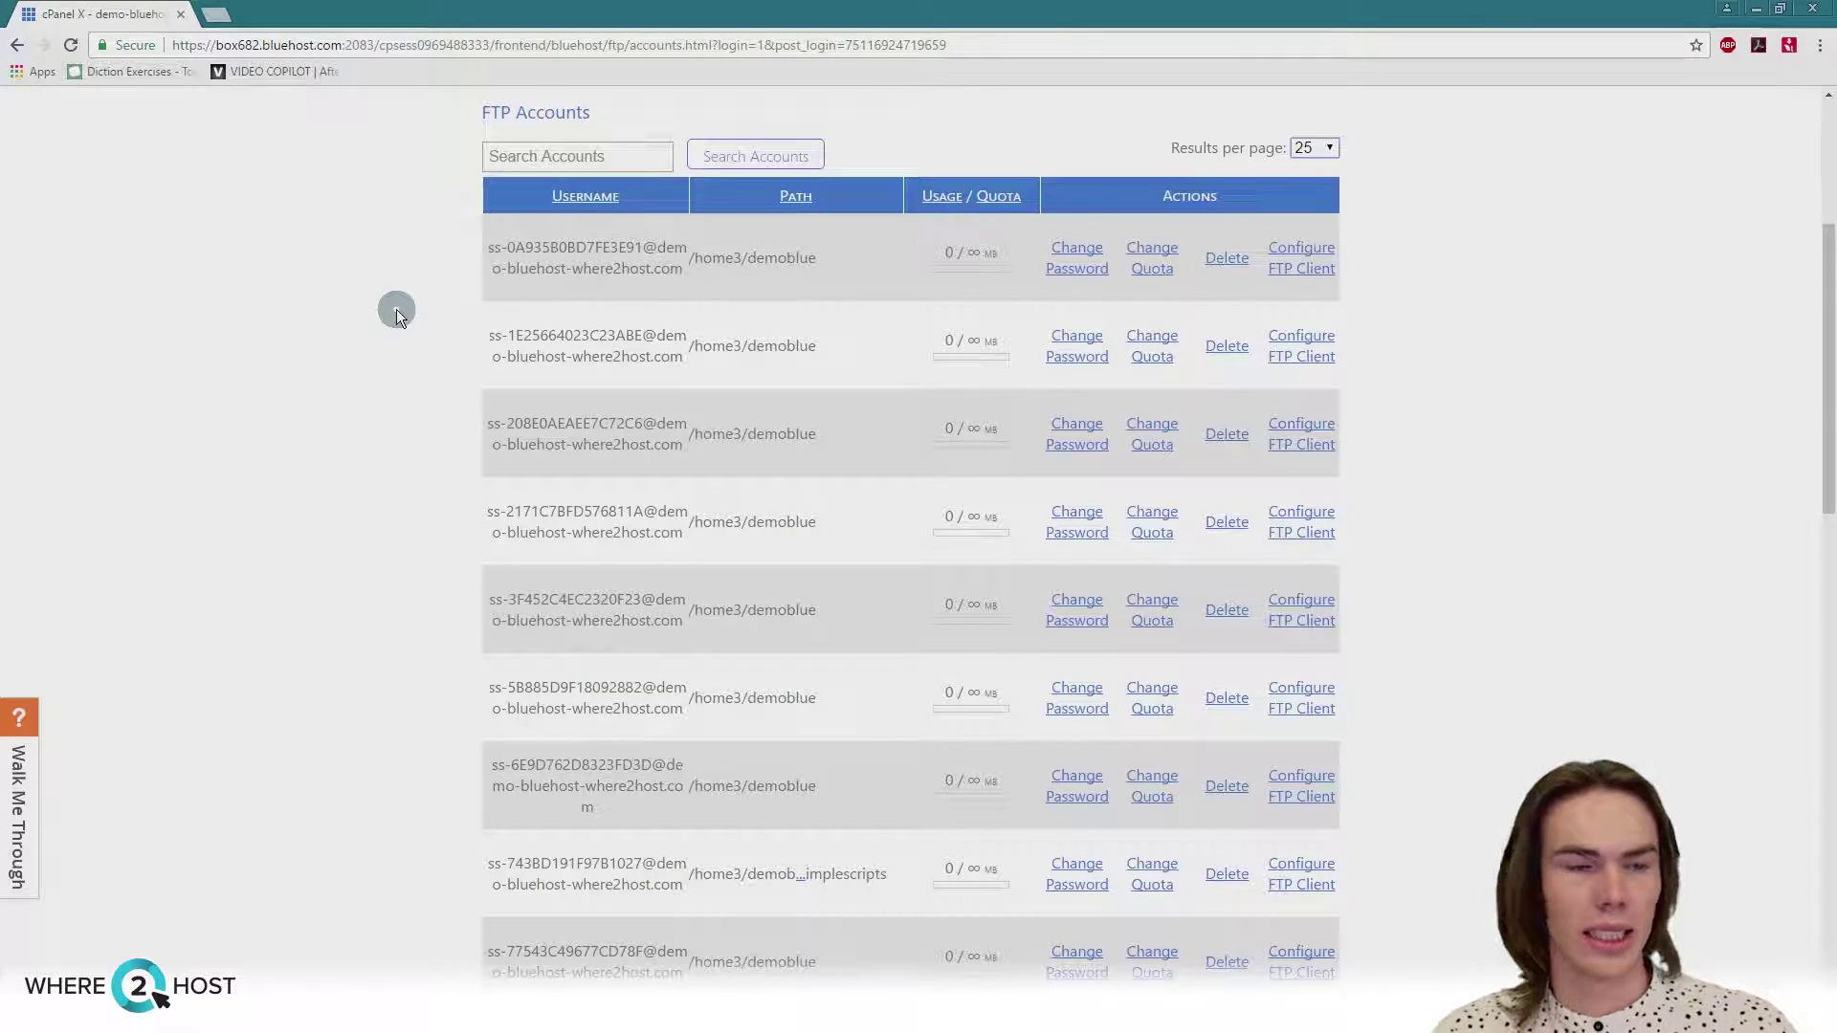
{"action": "scroll", "coordinate": [397, 308], "scroll_direction": "down", "scroll_amount": 5}
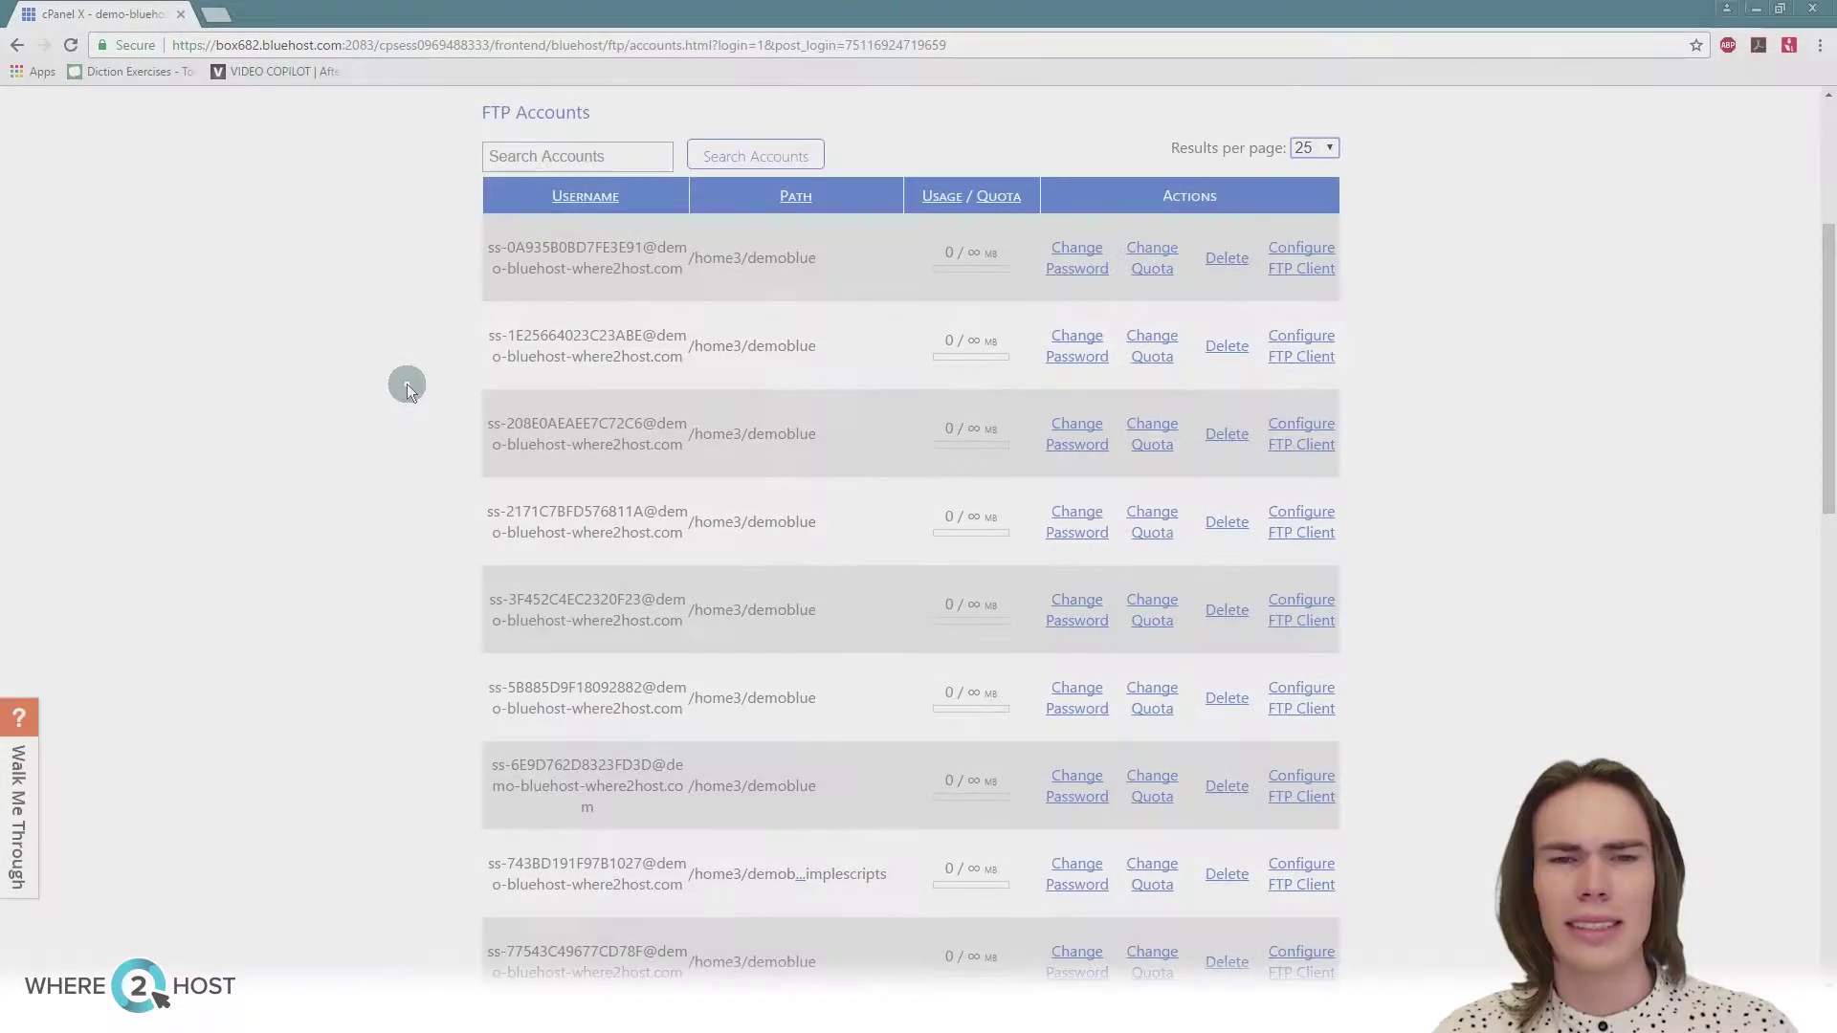
{"action": "scroll", "coordinate": [405, 383], "scroll_direction": "down", "scroll_amount": 1}
{"action": "scroll", "coordinate": [406, 382], "scroll_direction": "up", "scroll_amount": 1}
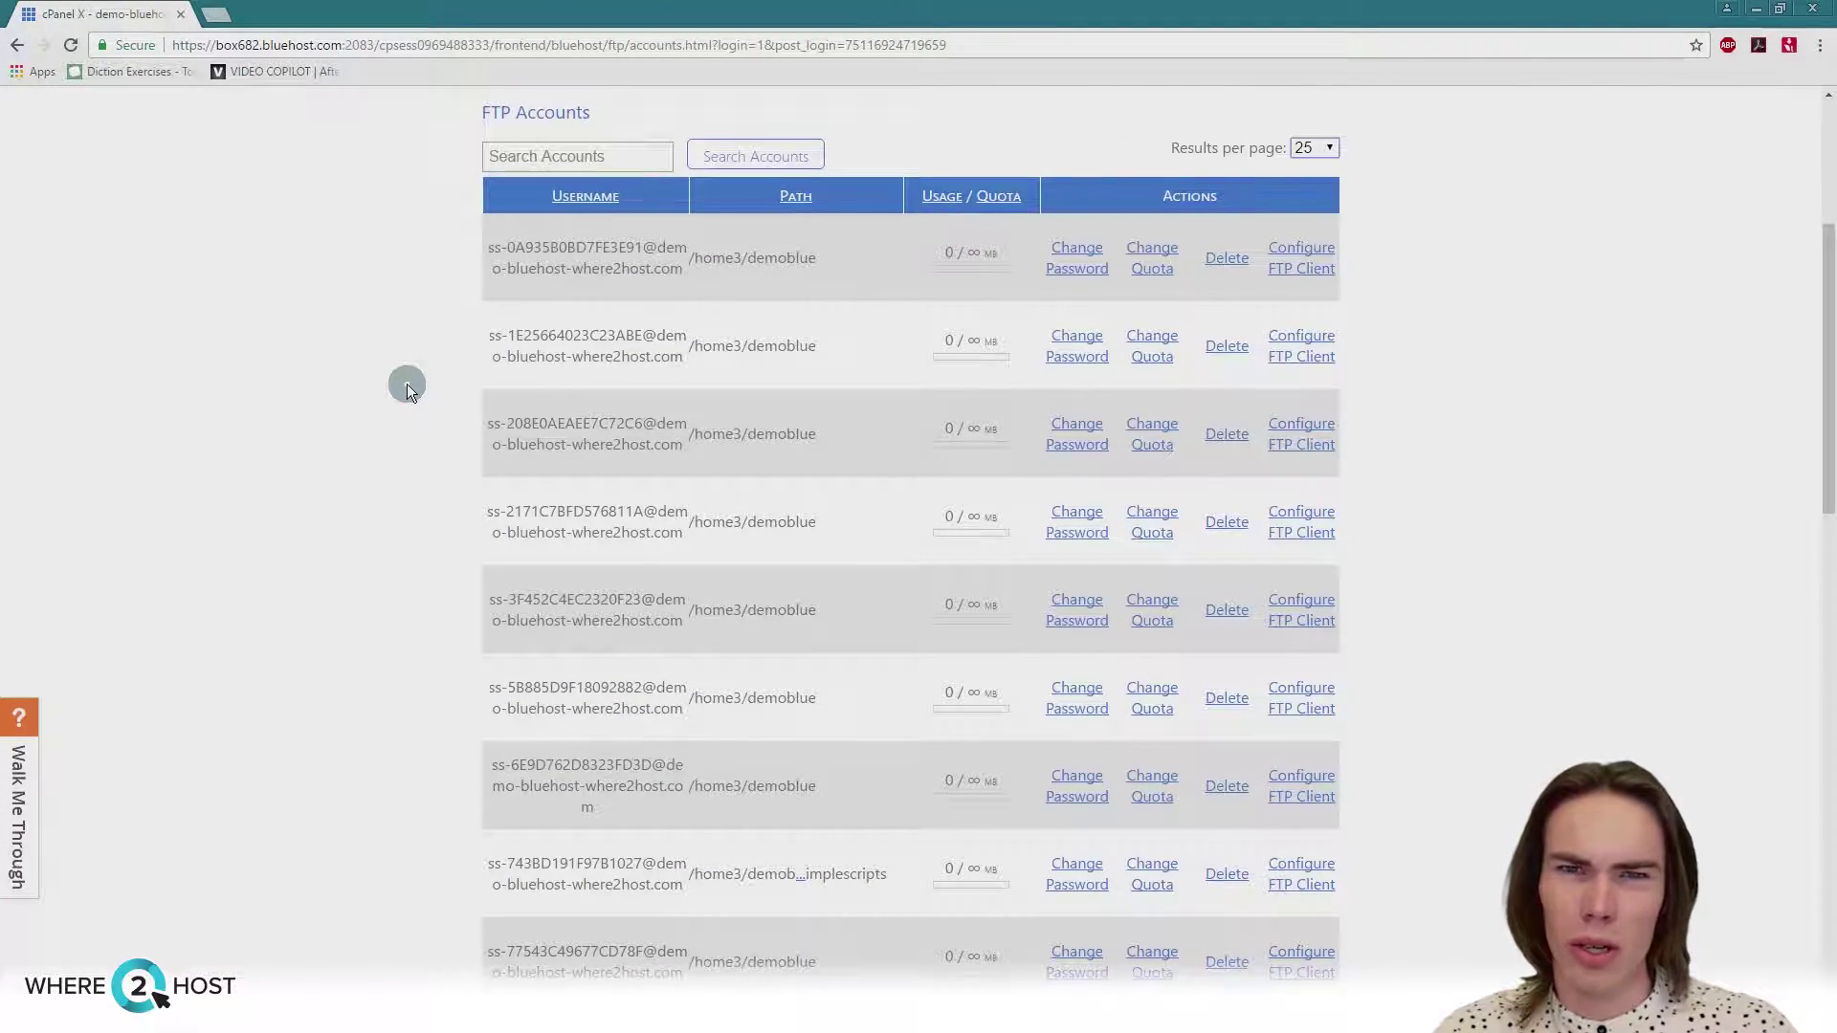
{"action": "scroll", "coordinate": [406, 382], "scroll_direction": "down", "scroll_amount": 4}
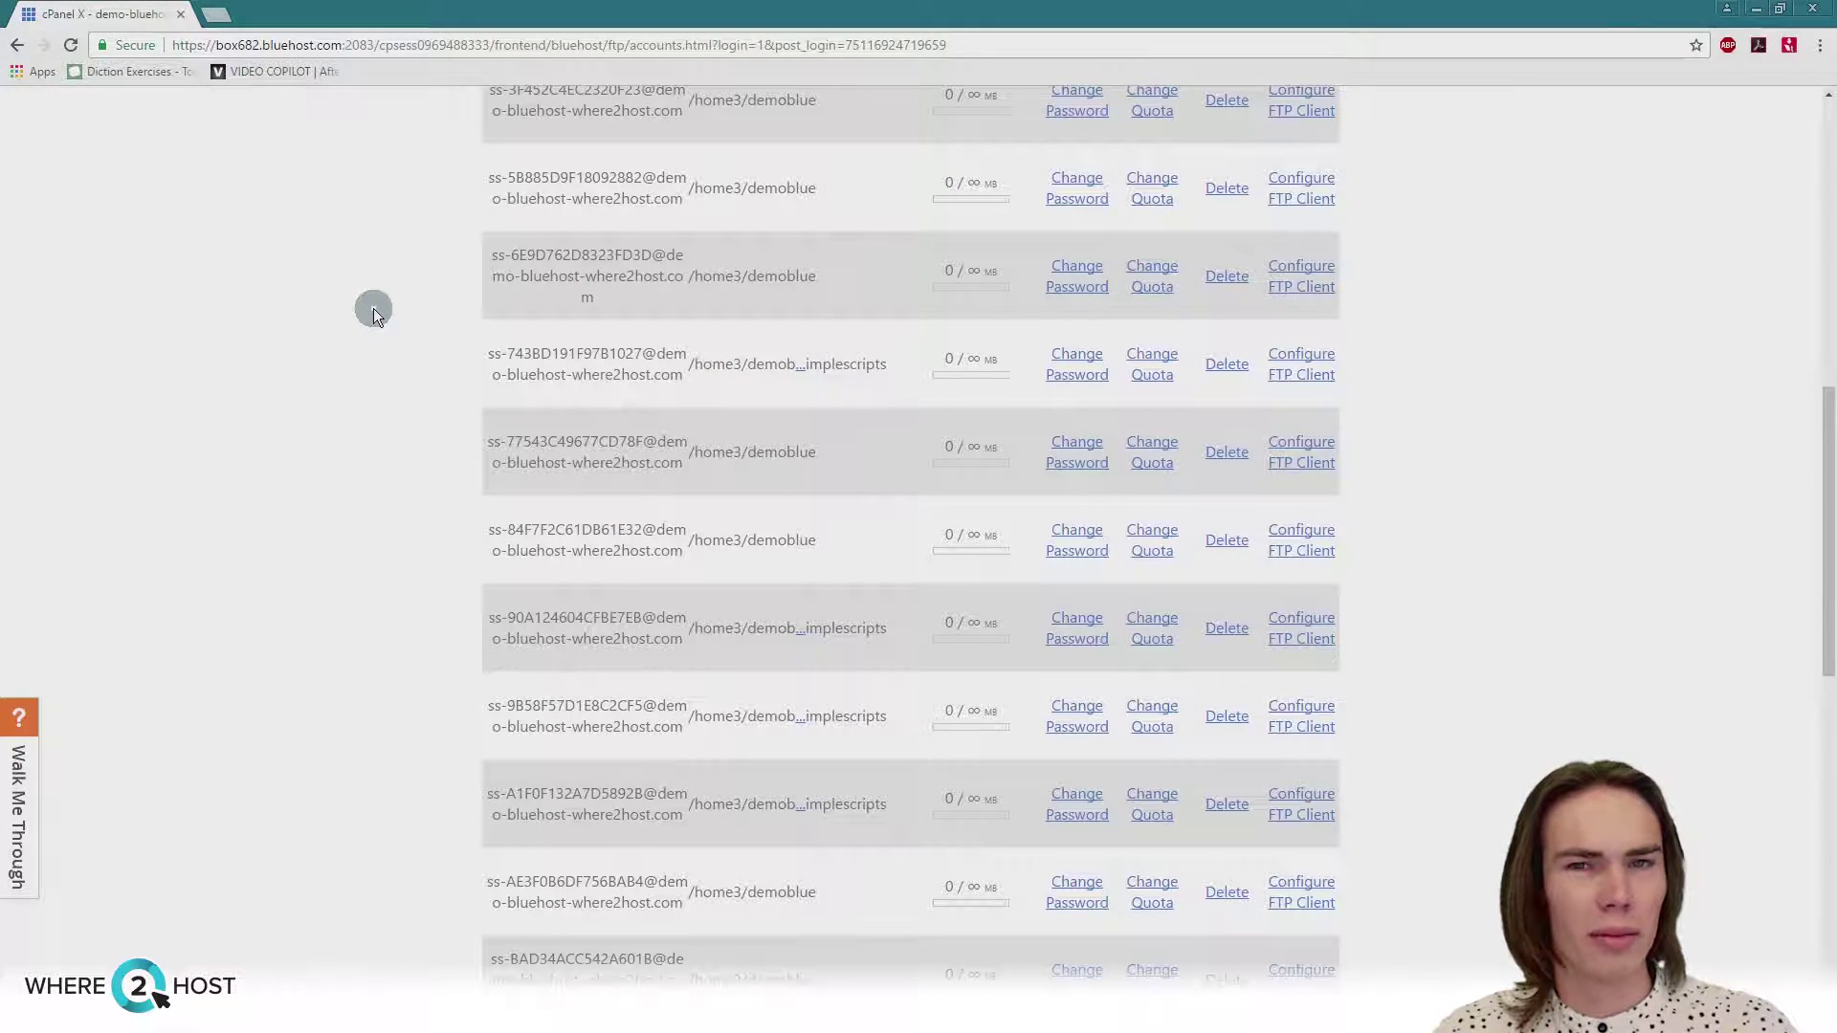
{"action": "scroll", "coordinate": [371, 308], "scroll_direction": "down", "scroll_amount": 6}
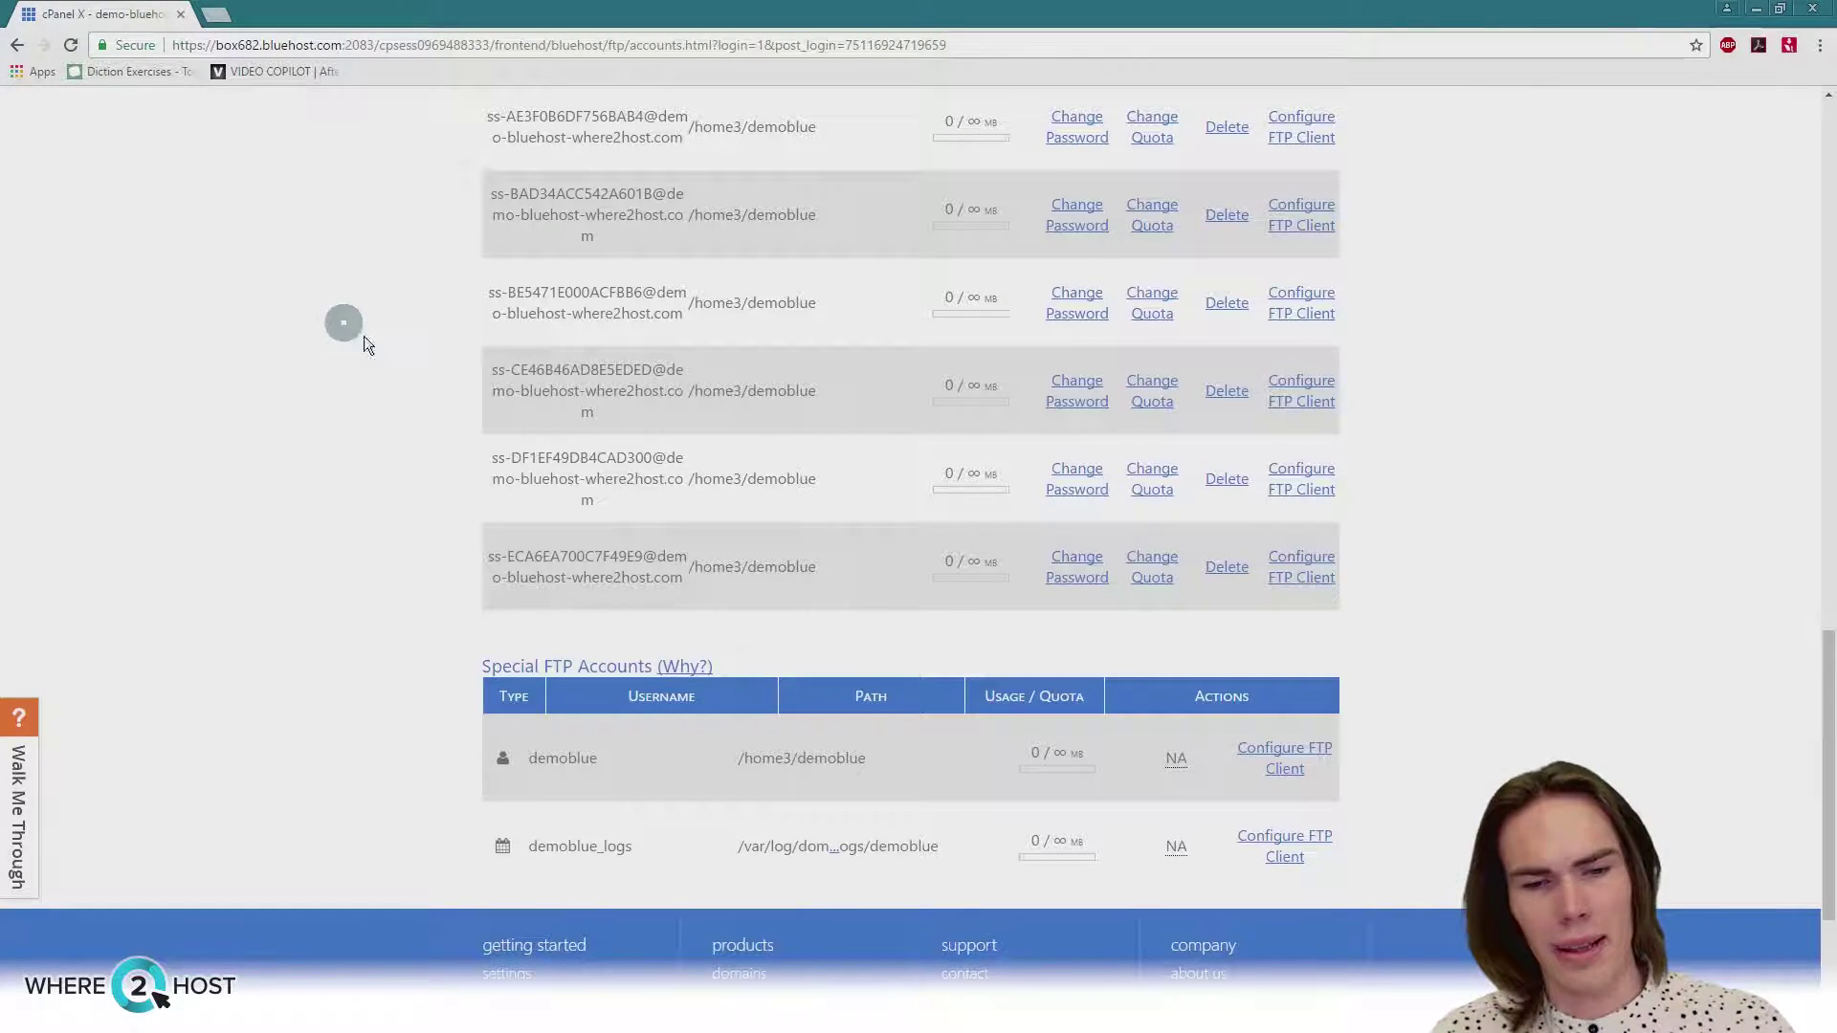
{"action": "scroll", "coordinate": [370, 622], "scroll_direction": "down", "scroll_amount": 2}
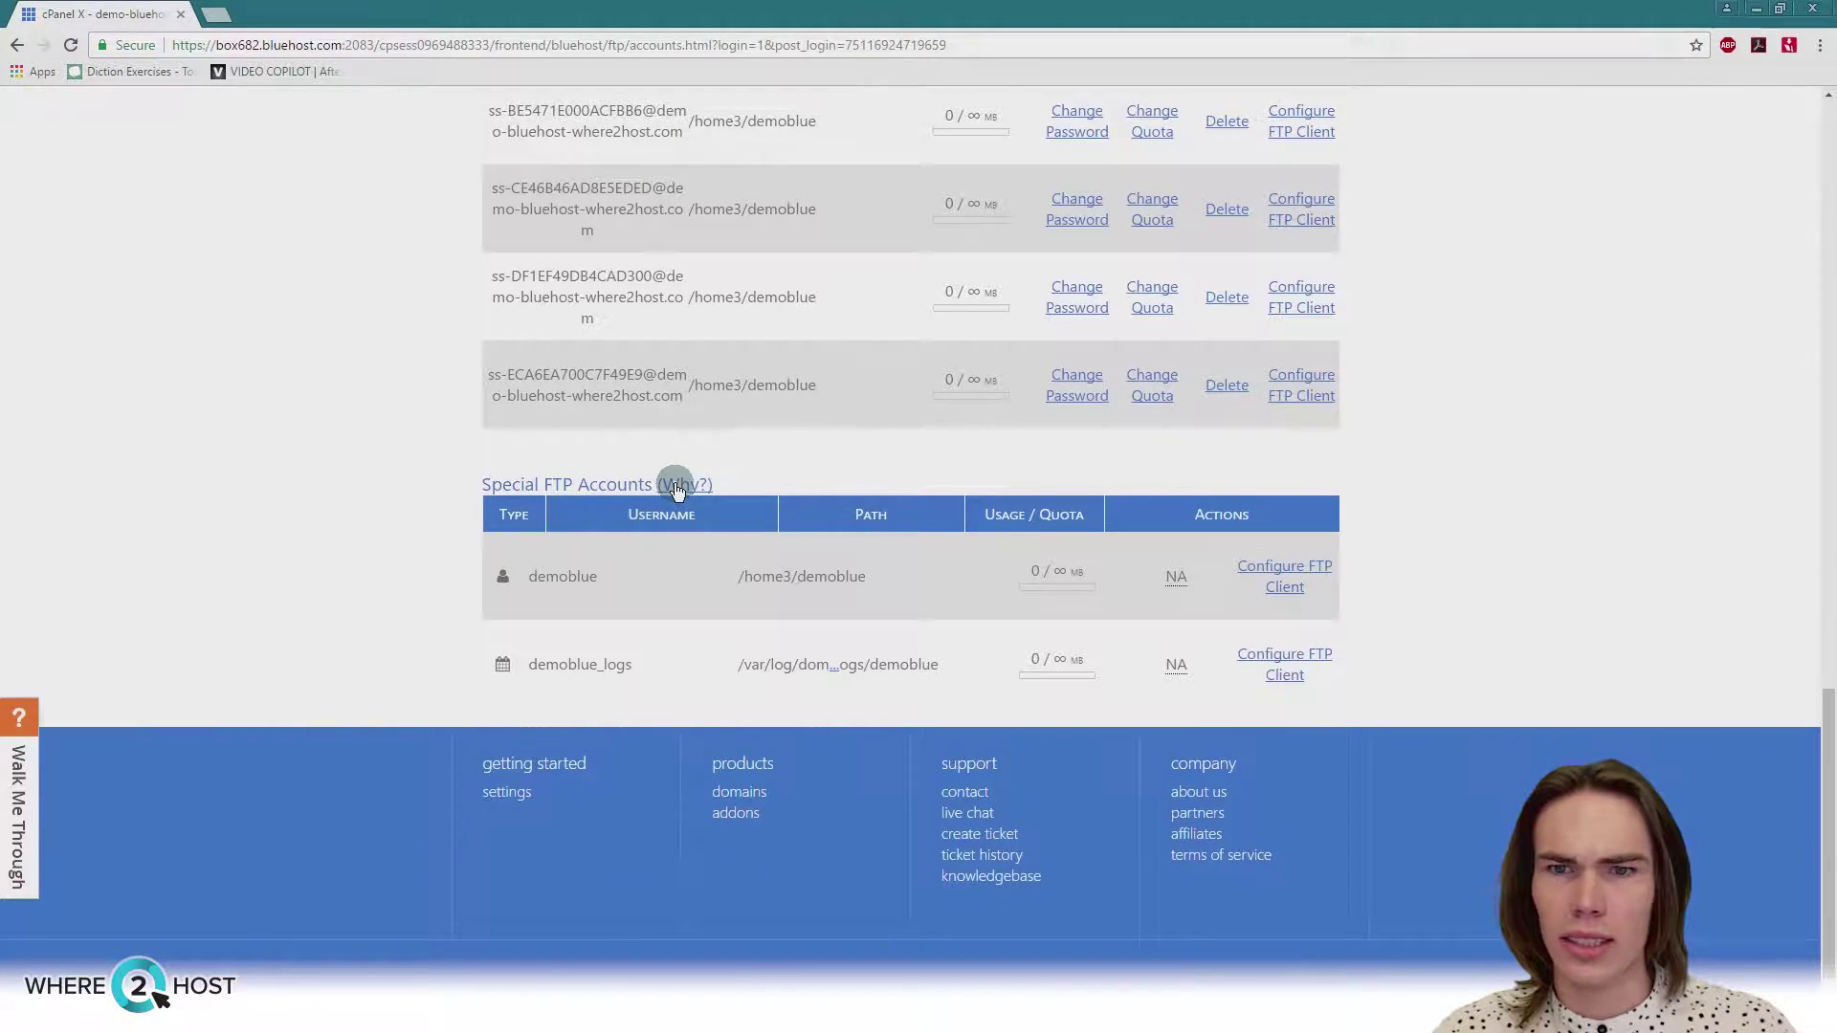
{"action": "left_click", "coordinate": [676, 489]}
{"action": "left_click", "coordinate": [674, 488]}
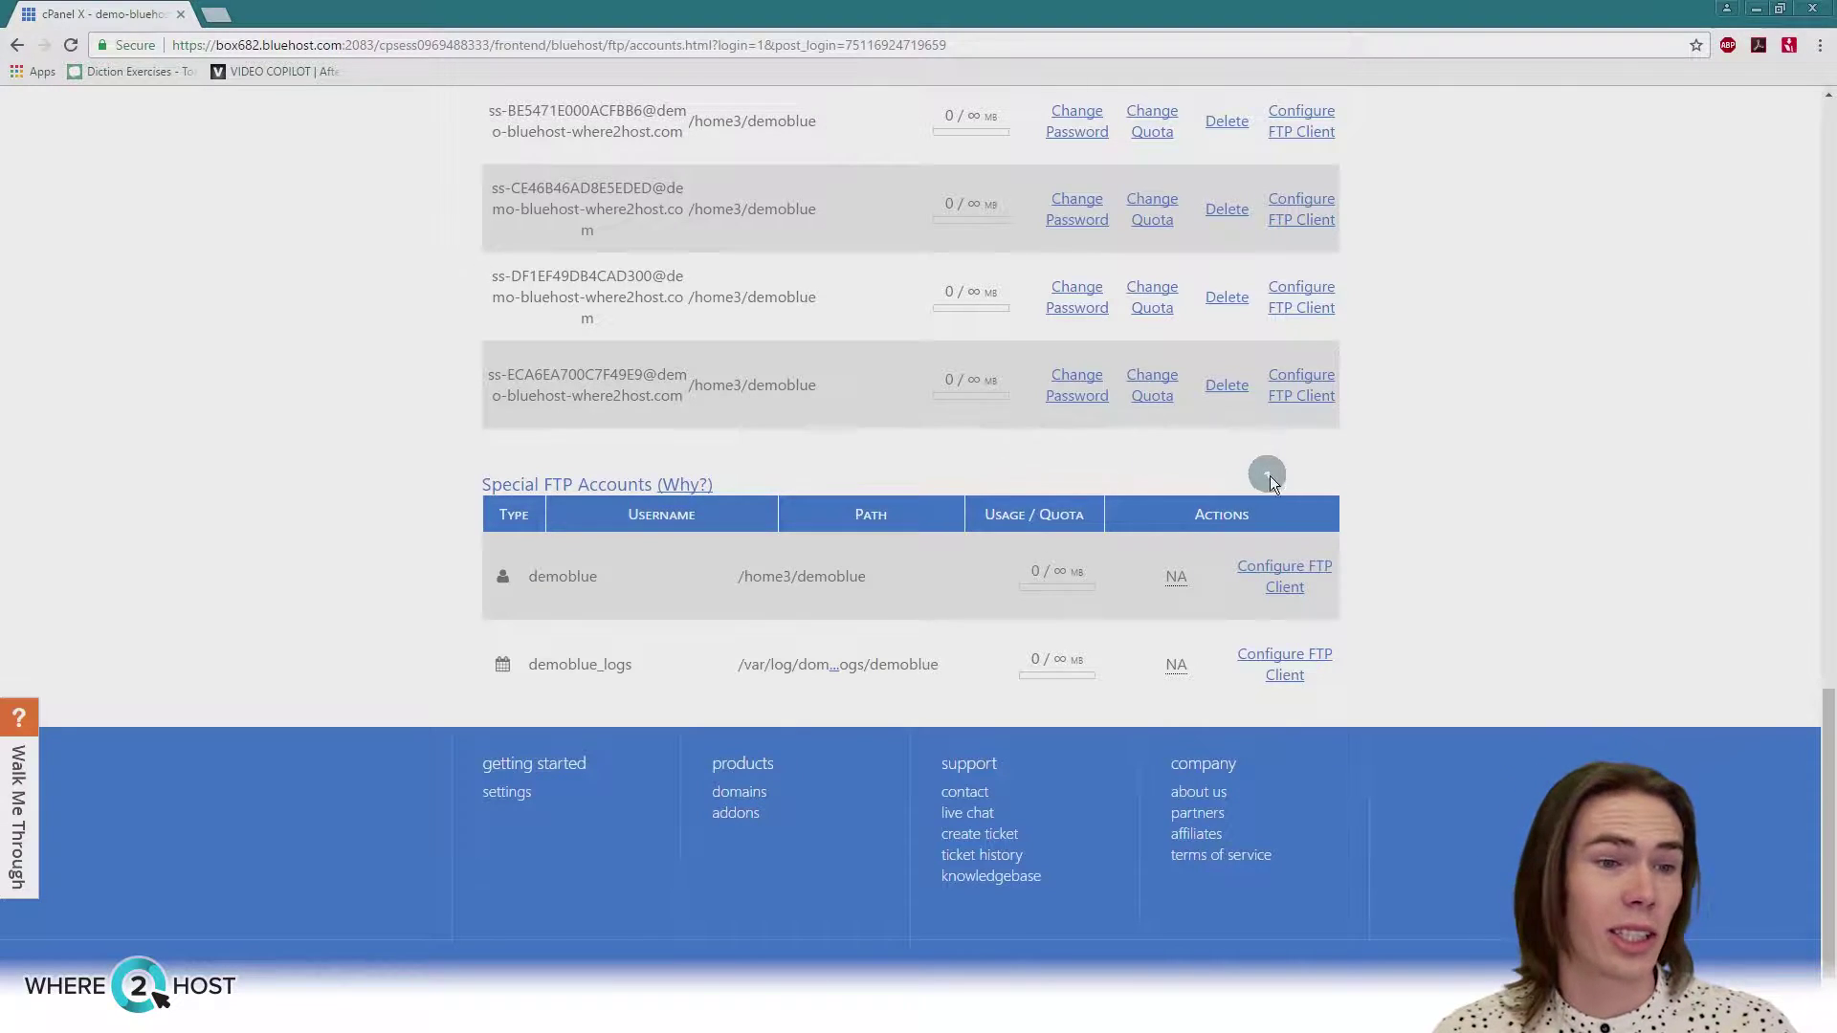
Show the FTP client settings of the first special FTP account and copy its FTP username into FileZilla's quick connection details
{"action": "left_click", "coordinate": [1284, 576]}
{"action": "scroll", "coordinate": [823, 480], "scroll_direction": "down", "scroll_amount": 3}
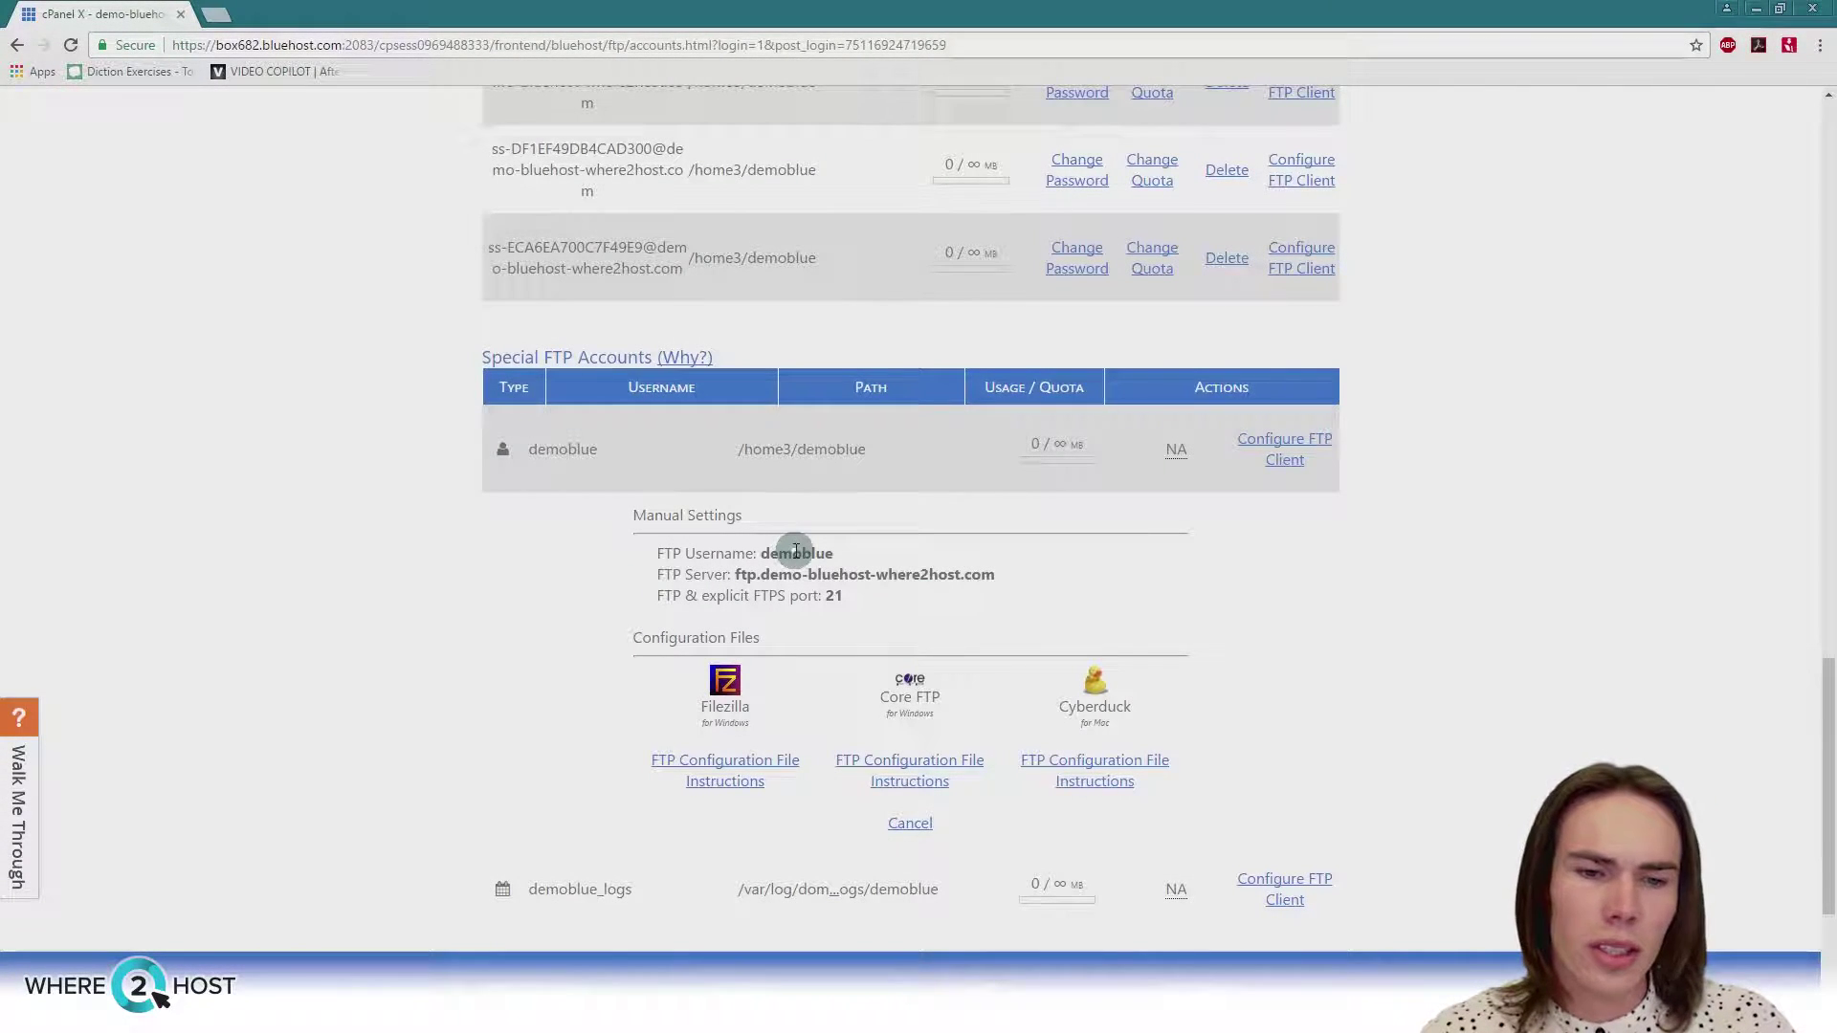
{"action": "double_click", "coordinate": [794, 553]}
{"action": "key", "text": "ctrl+c"}
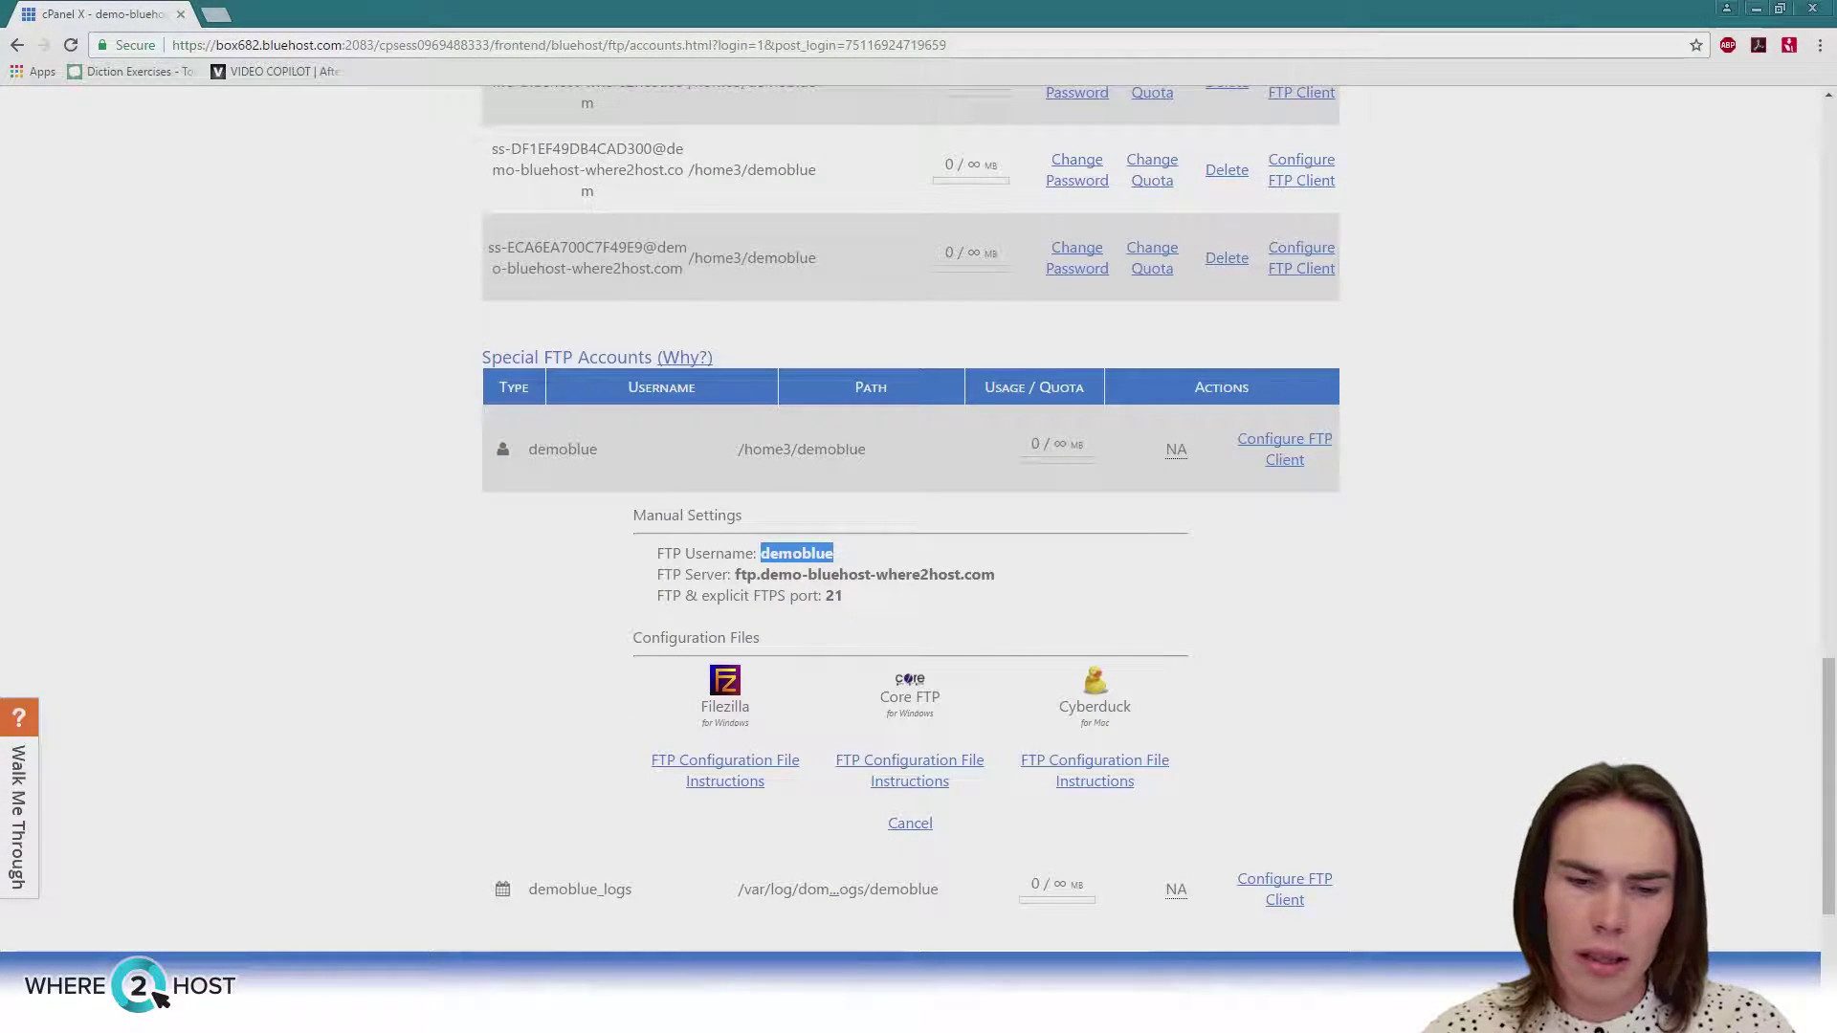
{"action": "key", "text": "alt+Tab"}
{"action": "left_click", "coordinate": [1033, 174]}
{"action": "key", "text": "ctrl+v"}
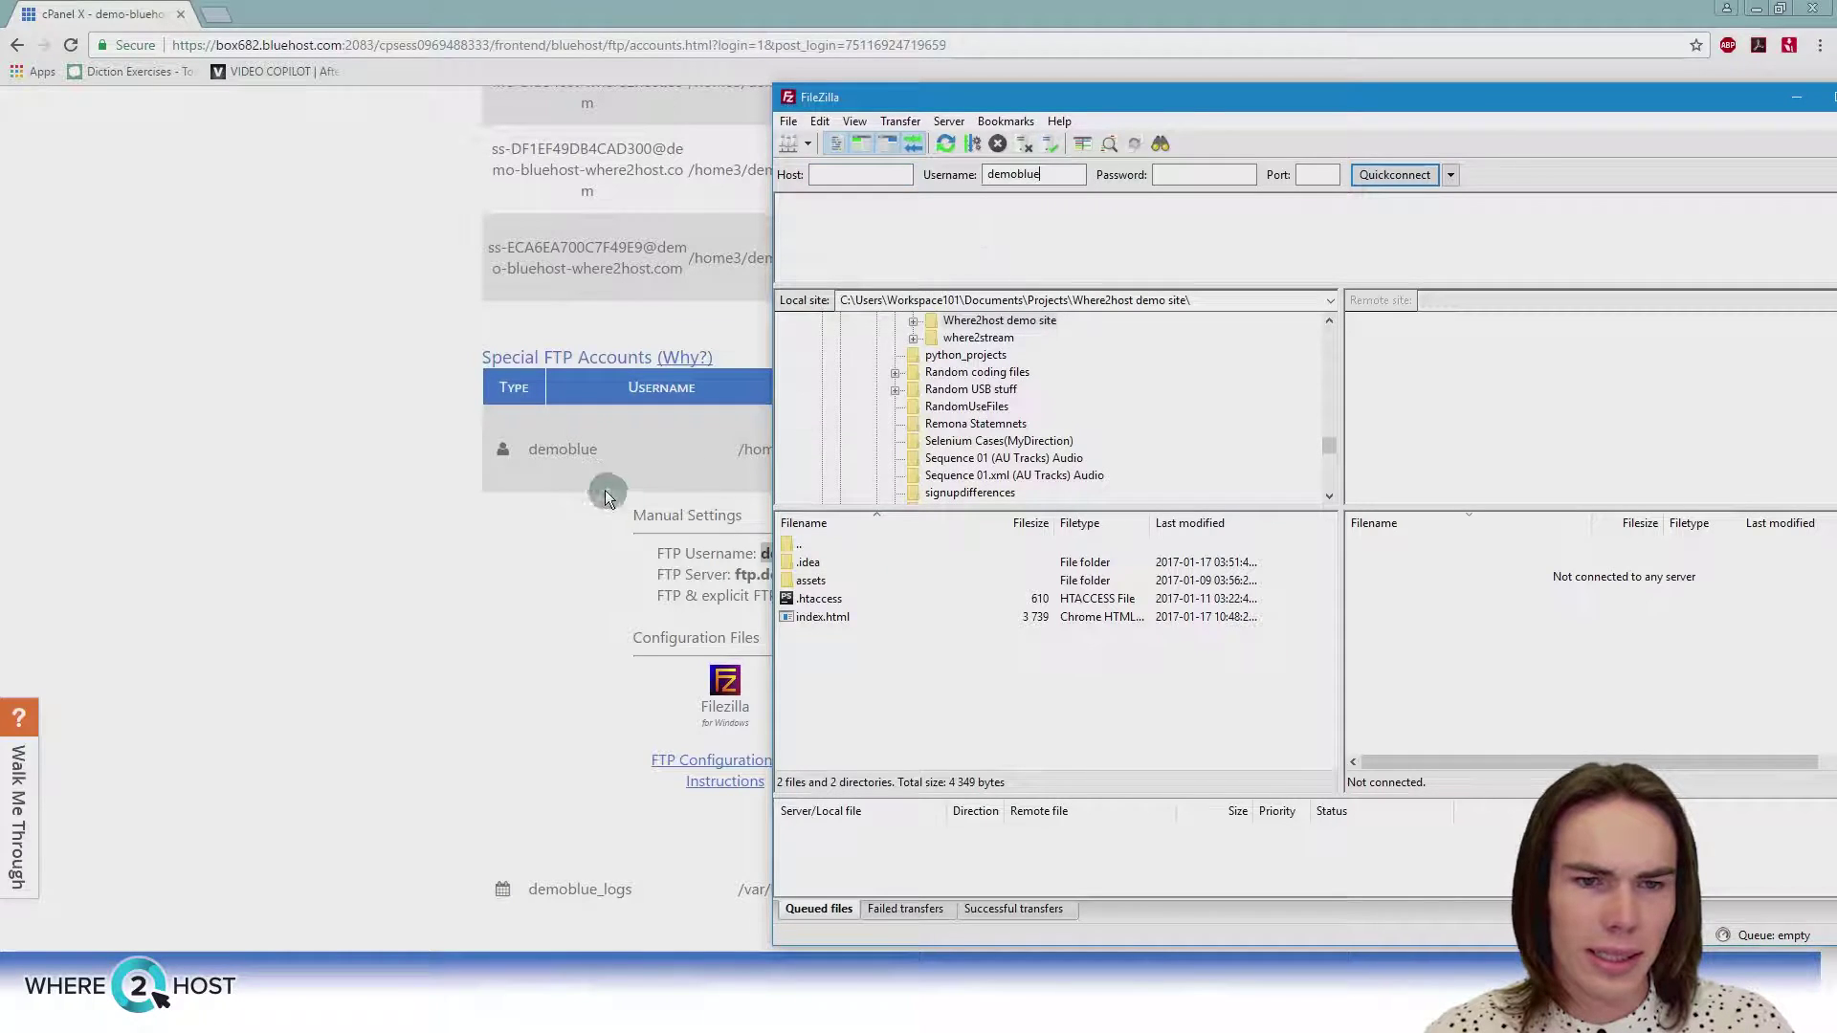
Copy the FTP server address ftp.demo-bluehost-where2host.com from cPanel into FileZilla as the host
{"action": "left_click", "coordinate": [623, 497]}
{"action": "left_click_drag", "start_coordinate": [735, 574], "coordinate": [1024, 574]}
{"action": "key", "text": "ctrl+c"}
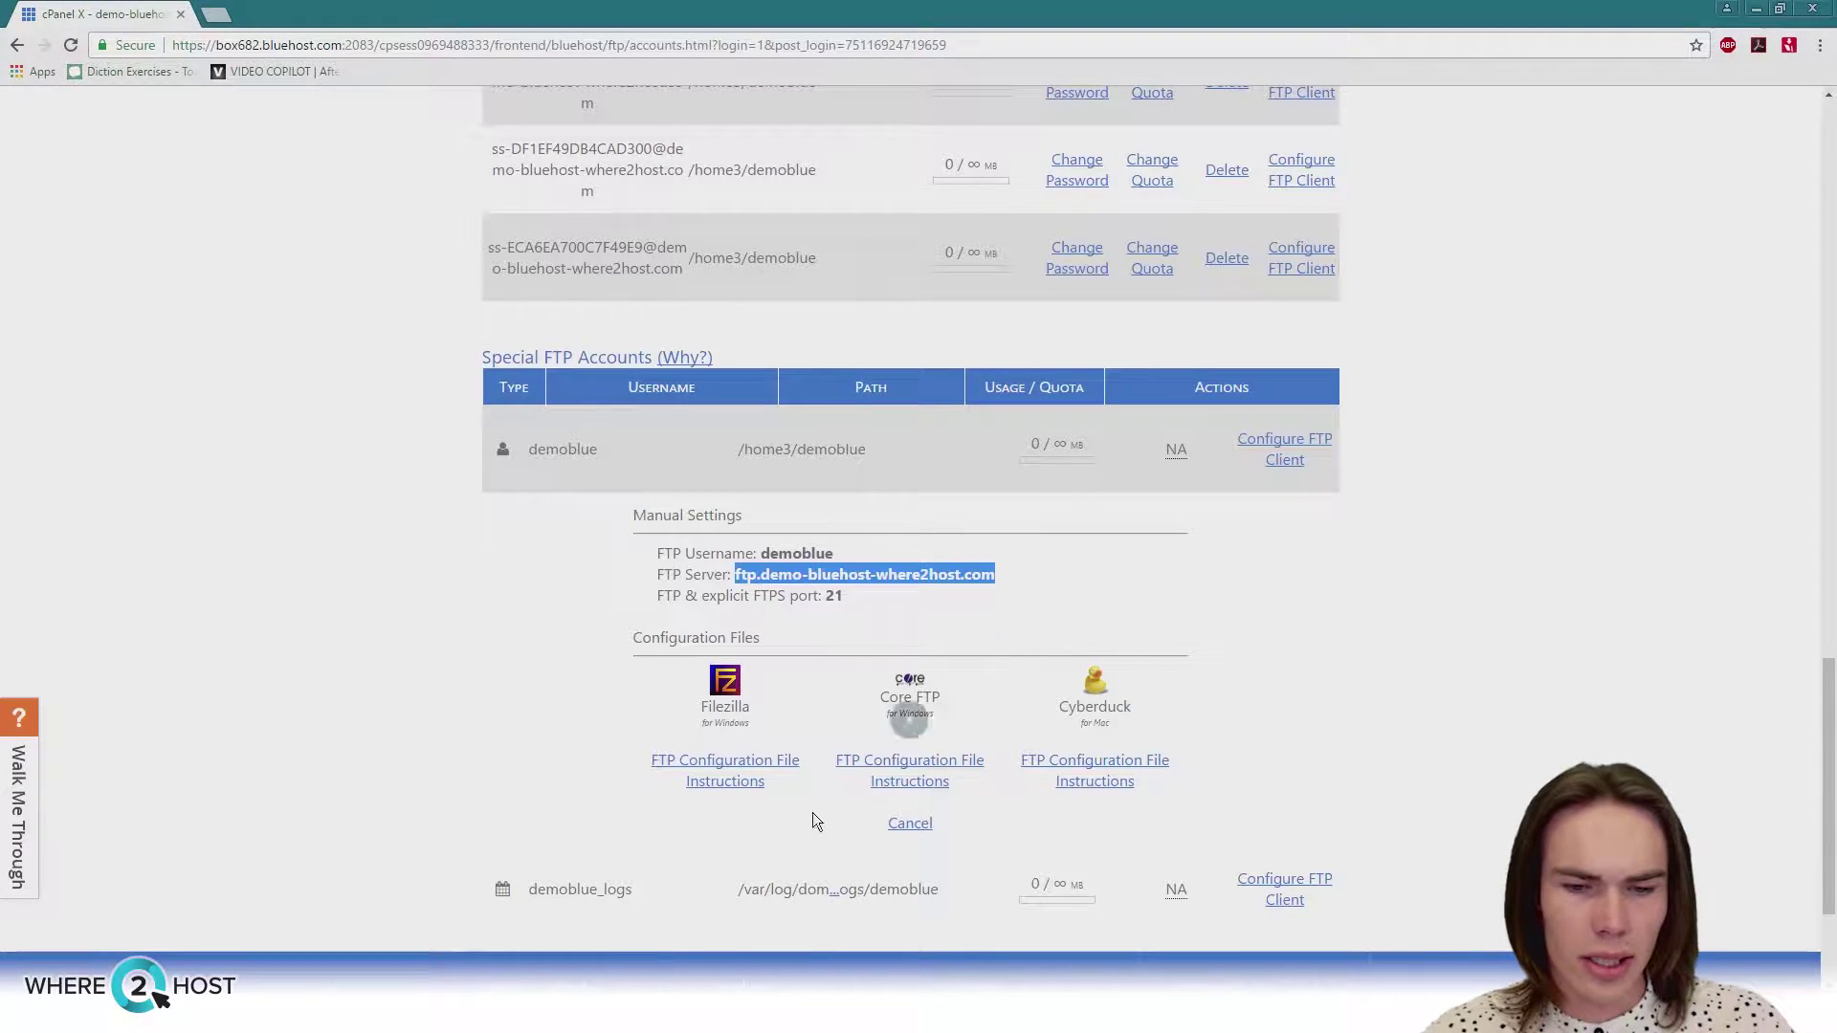
{"action": "key", "text": "alt+Tab"}
{"action": "left_click", "coordinate": [861, 174]}
{"action": "key", "text": "ctrl+v"}
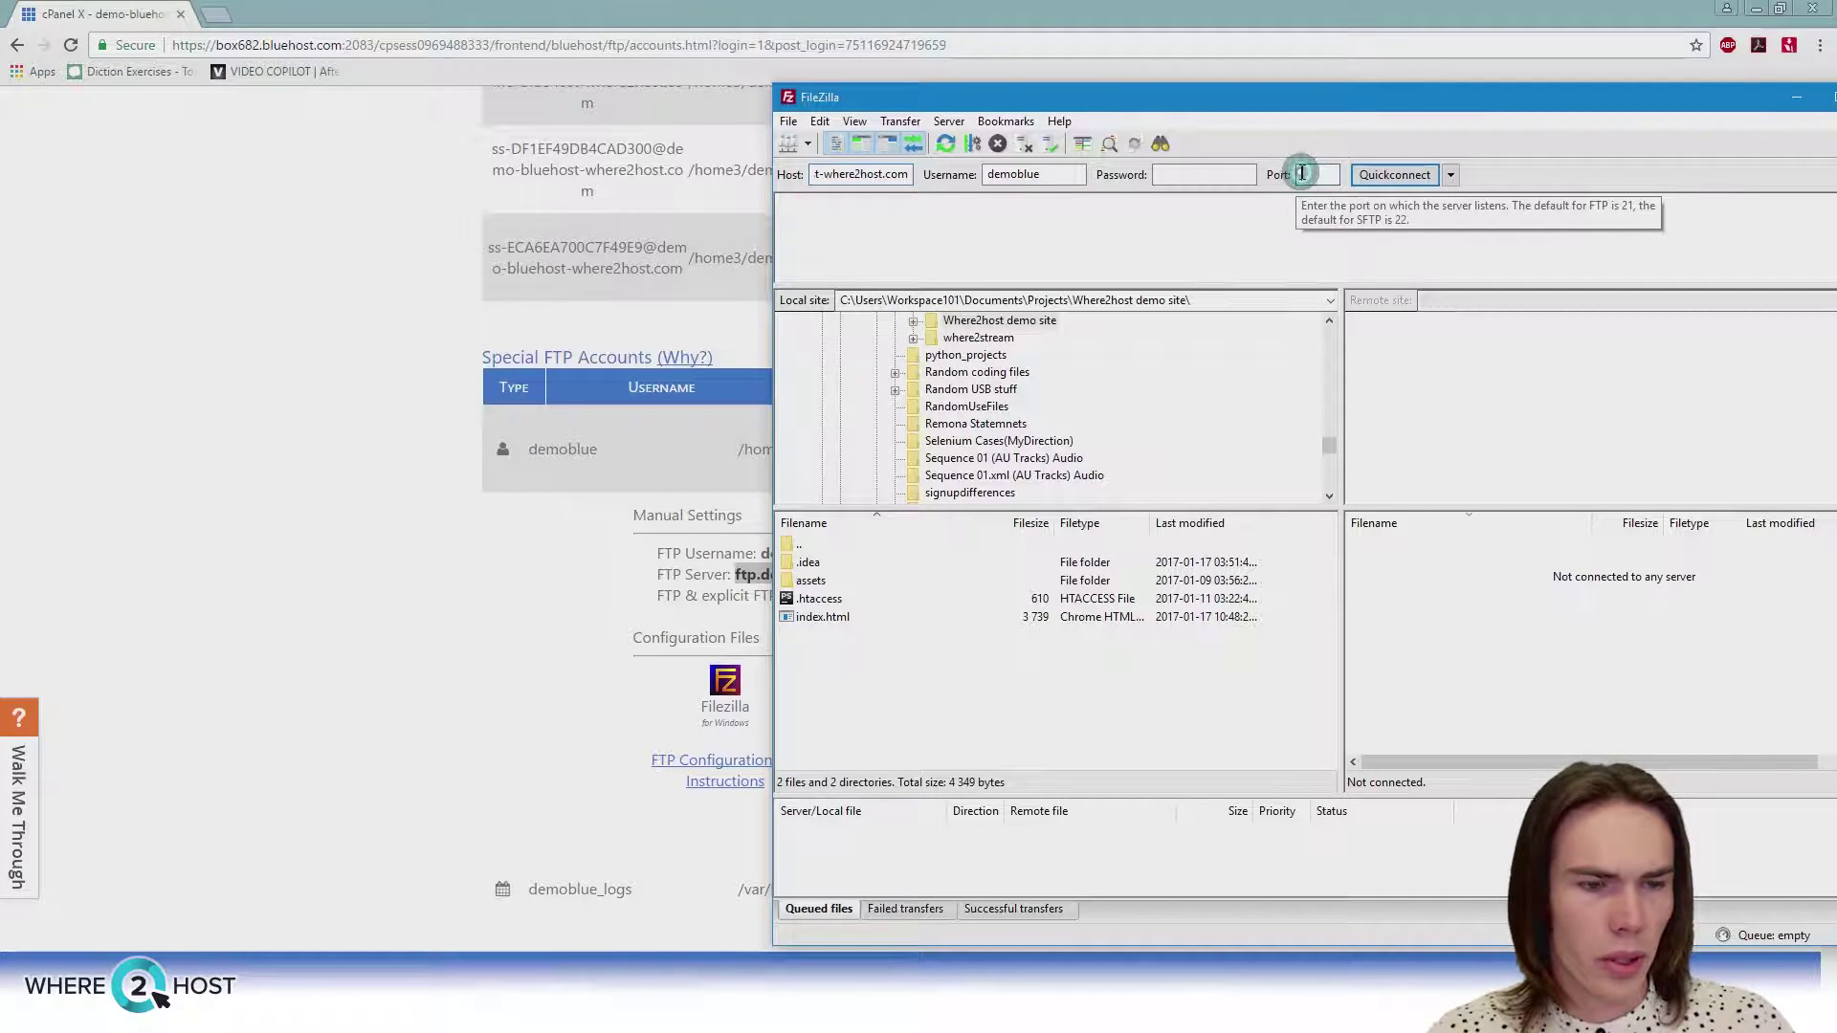
Set the port to 21, enter the FTP account password and connect to the server
{"action": "left_click", "coordinate": [1220, 174]}
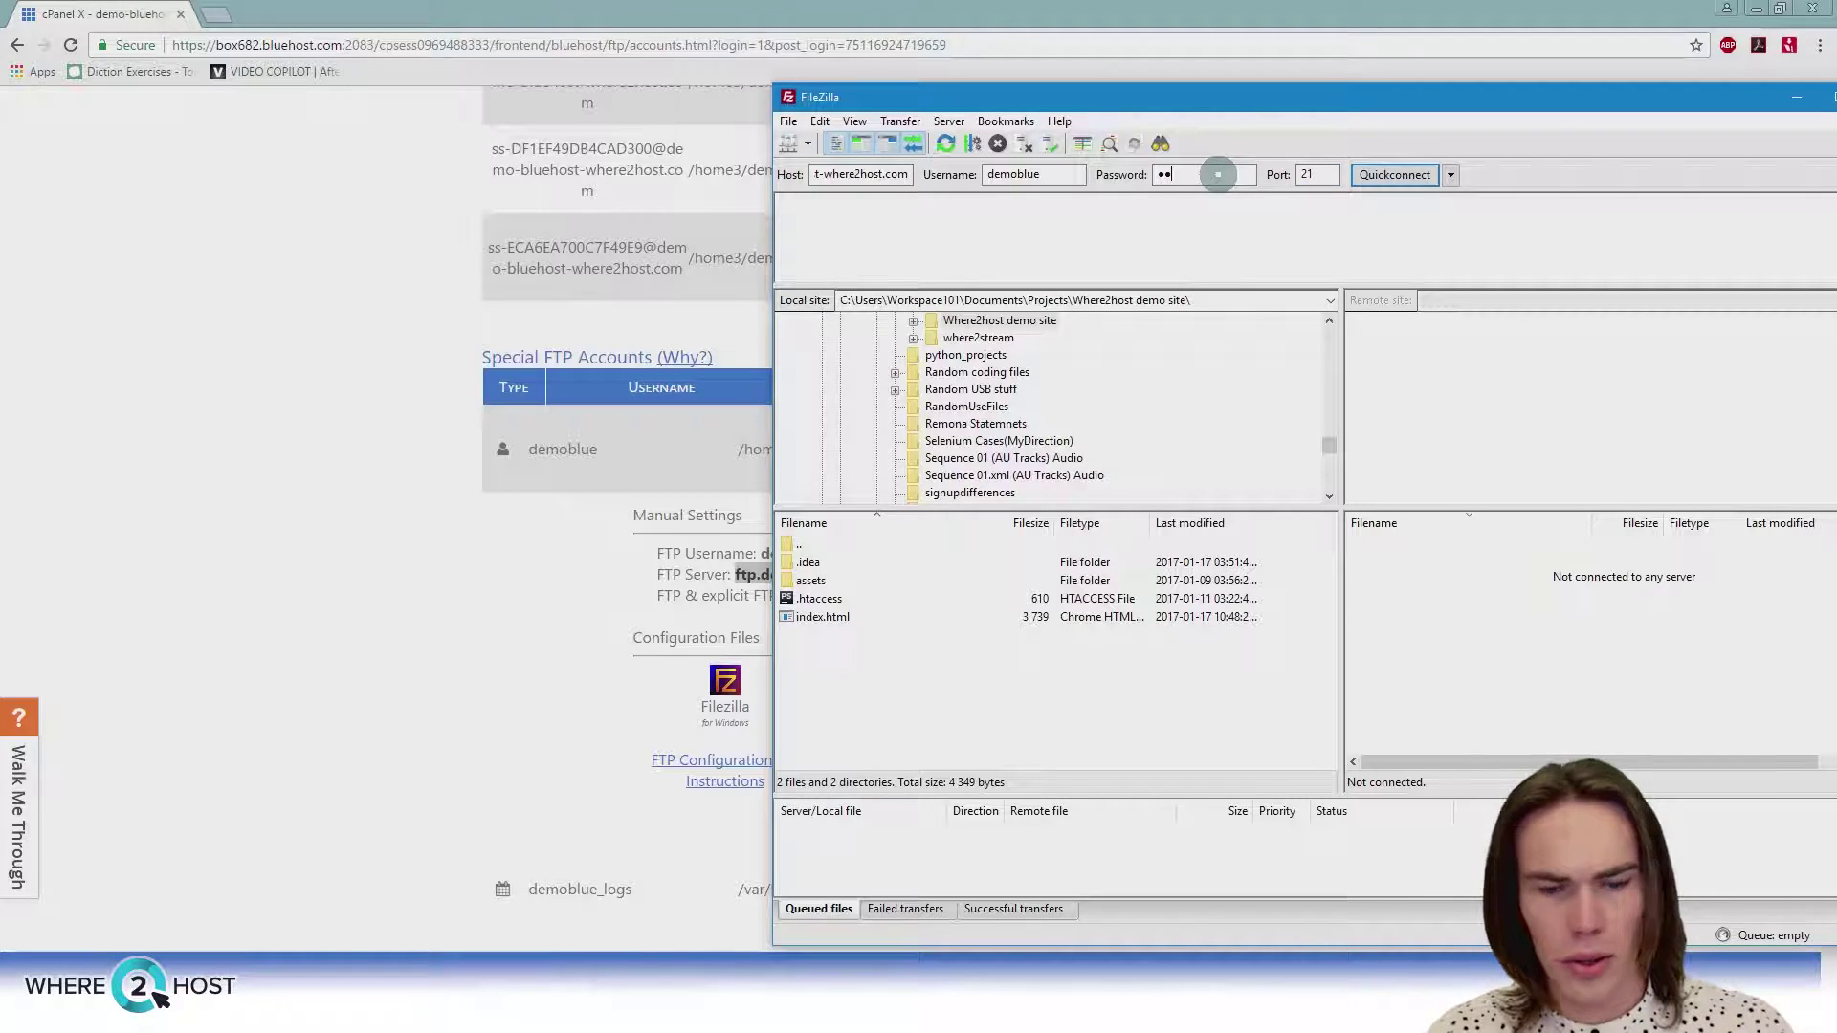
{"action": "type", "text": "••••••••••"}
{"action": "left_click", "coordinate": [1395, 174]}
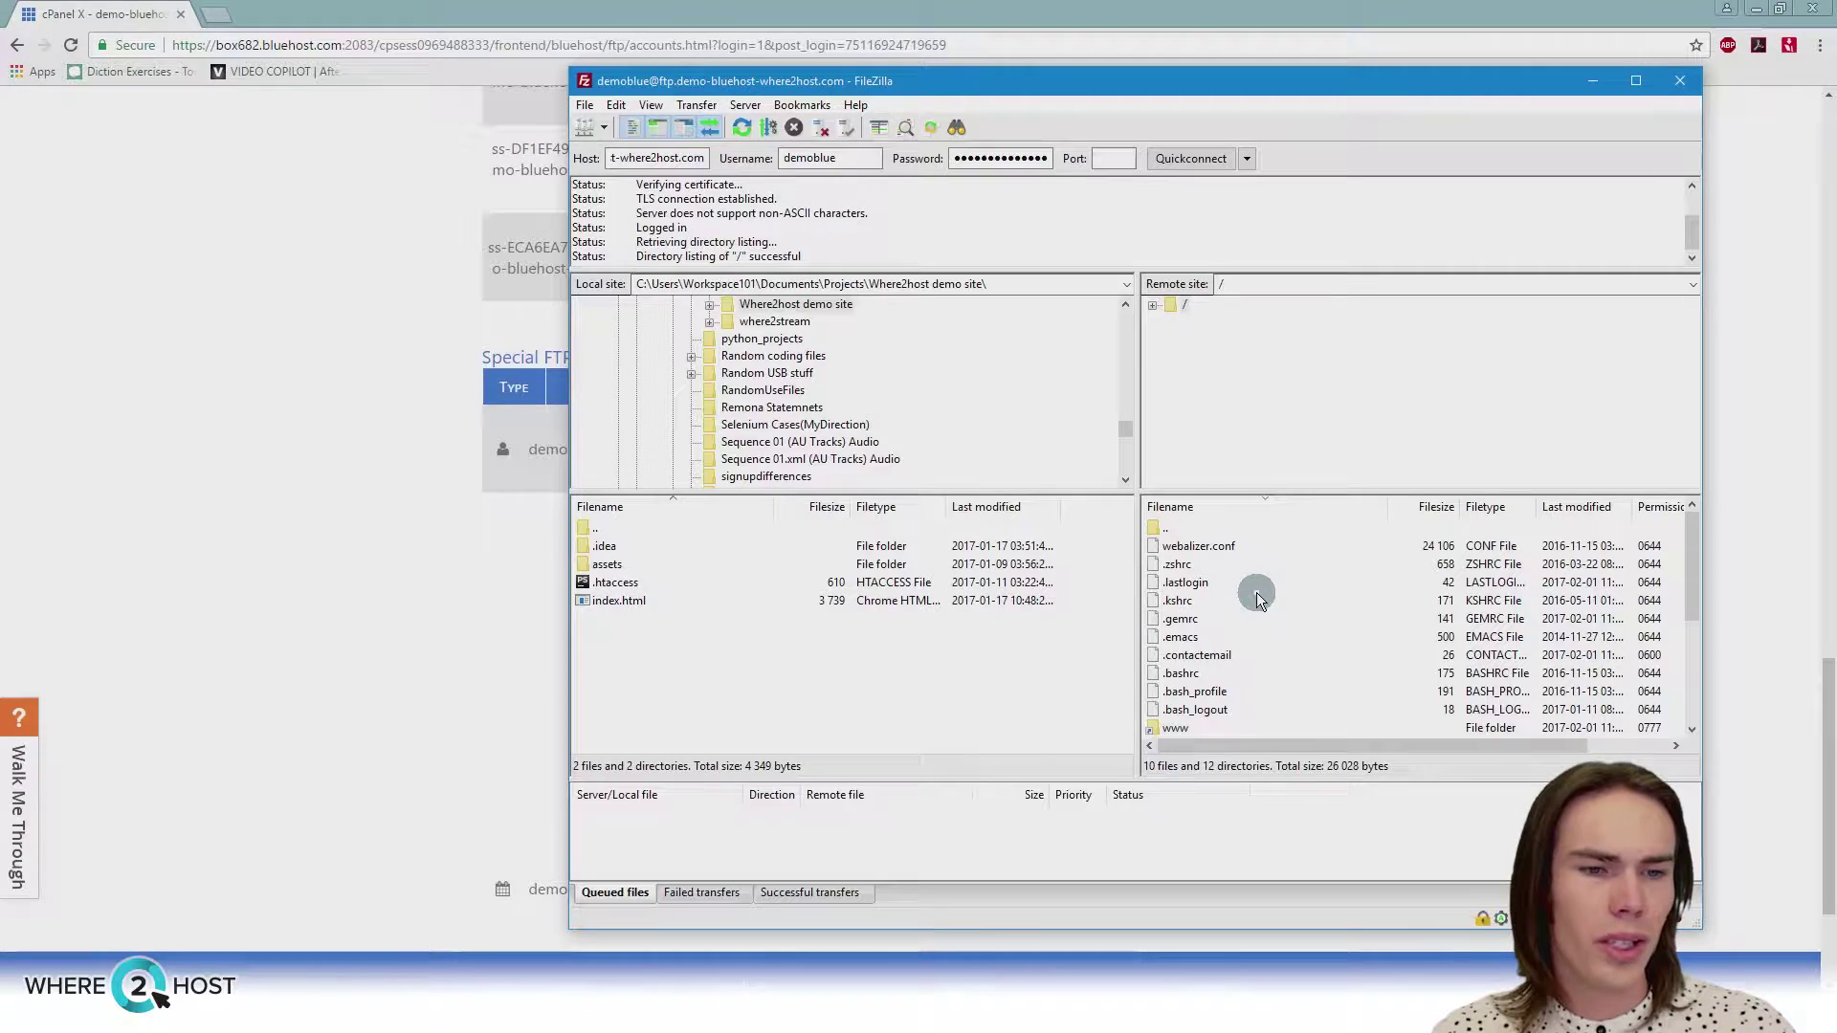
Go to the remote public_html folder and open its .htaccess file for editing
{"action": "scroll", "coordinate": [1255, 593], "scroll_direction": "down", "scroll_amount": 5}
{"action": "scroll", "coordinate": [1255, 594], "scroll_direction": "up", "scroll_amount": 5}
{"action": "scroll", "coordinate": [1234, 584], "scroll_direction": "down", "scroll_amount": 5}
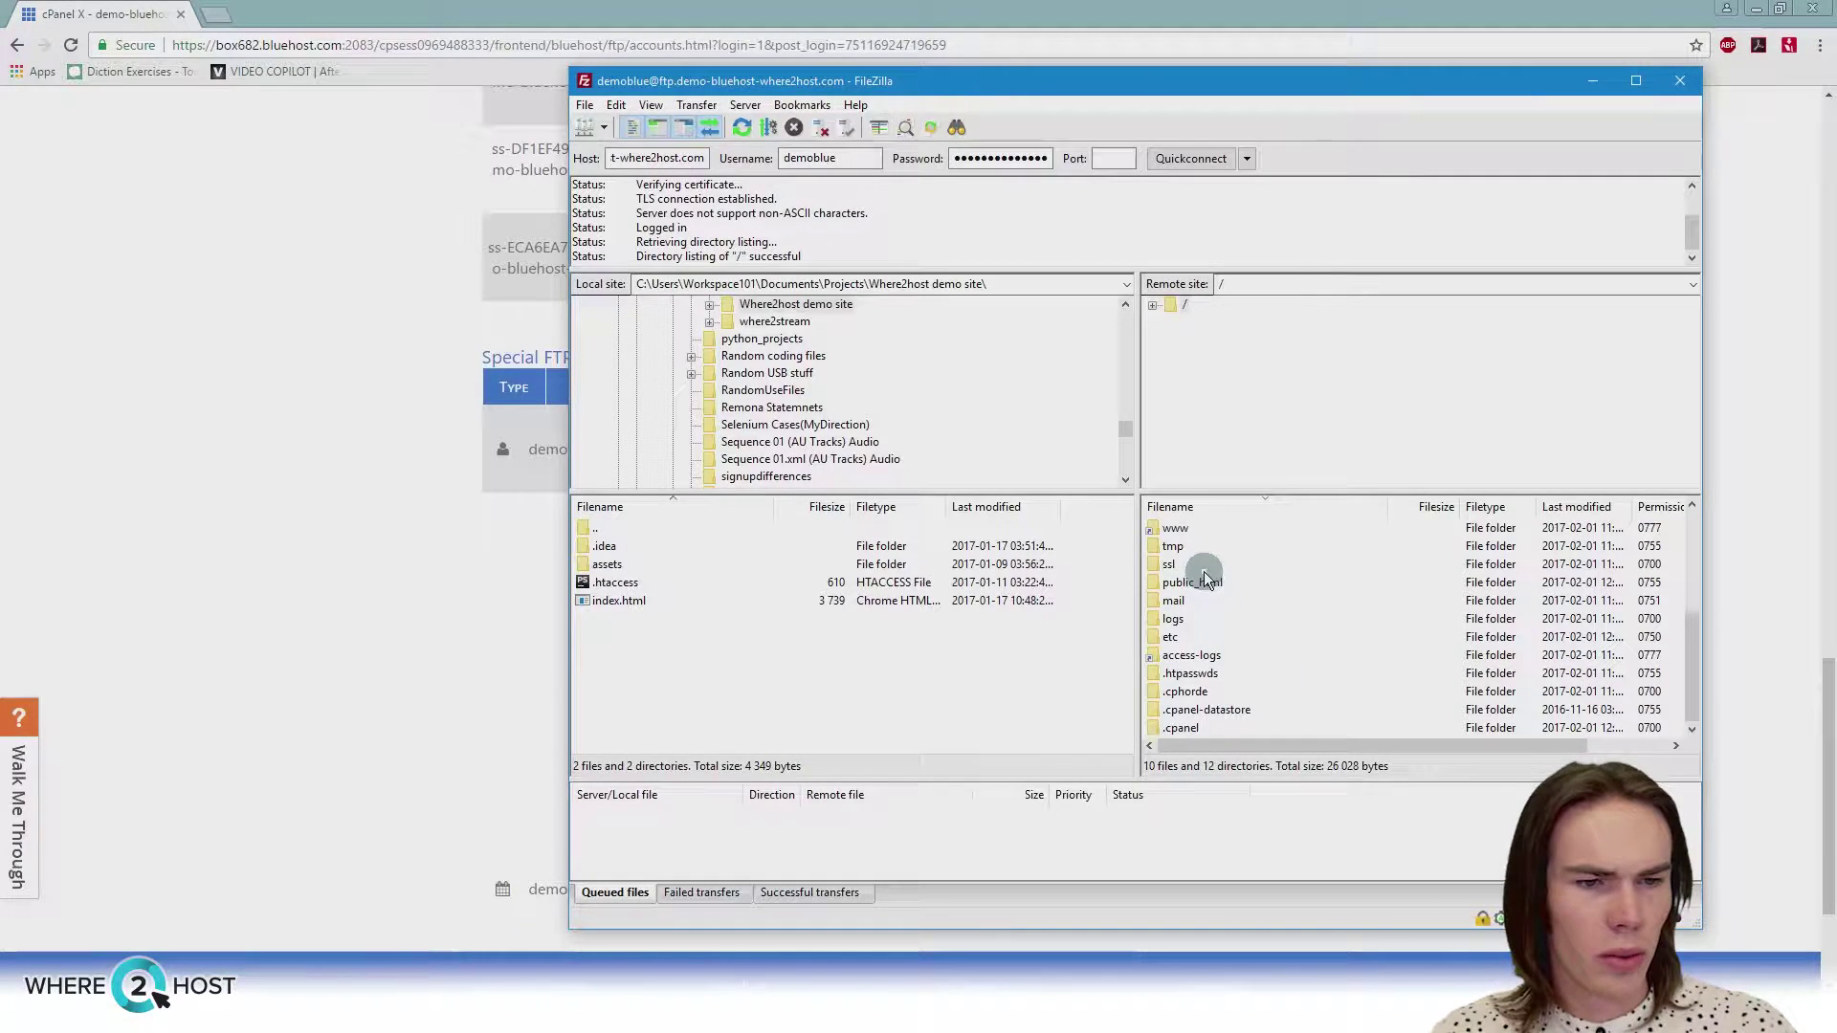
{"action": "double_click", "coordinate": [1192, 582]}
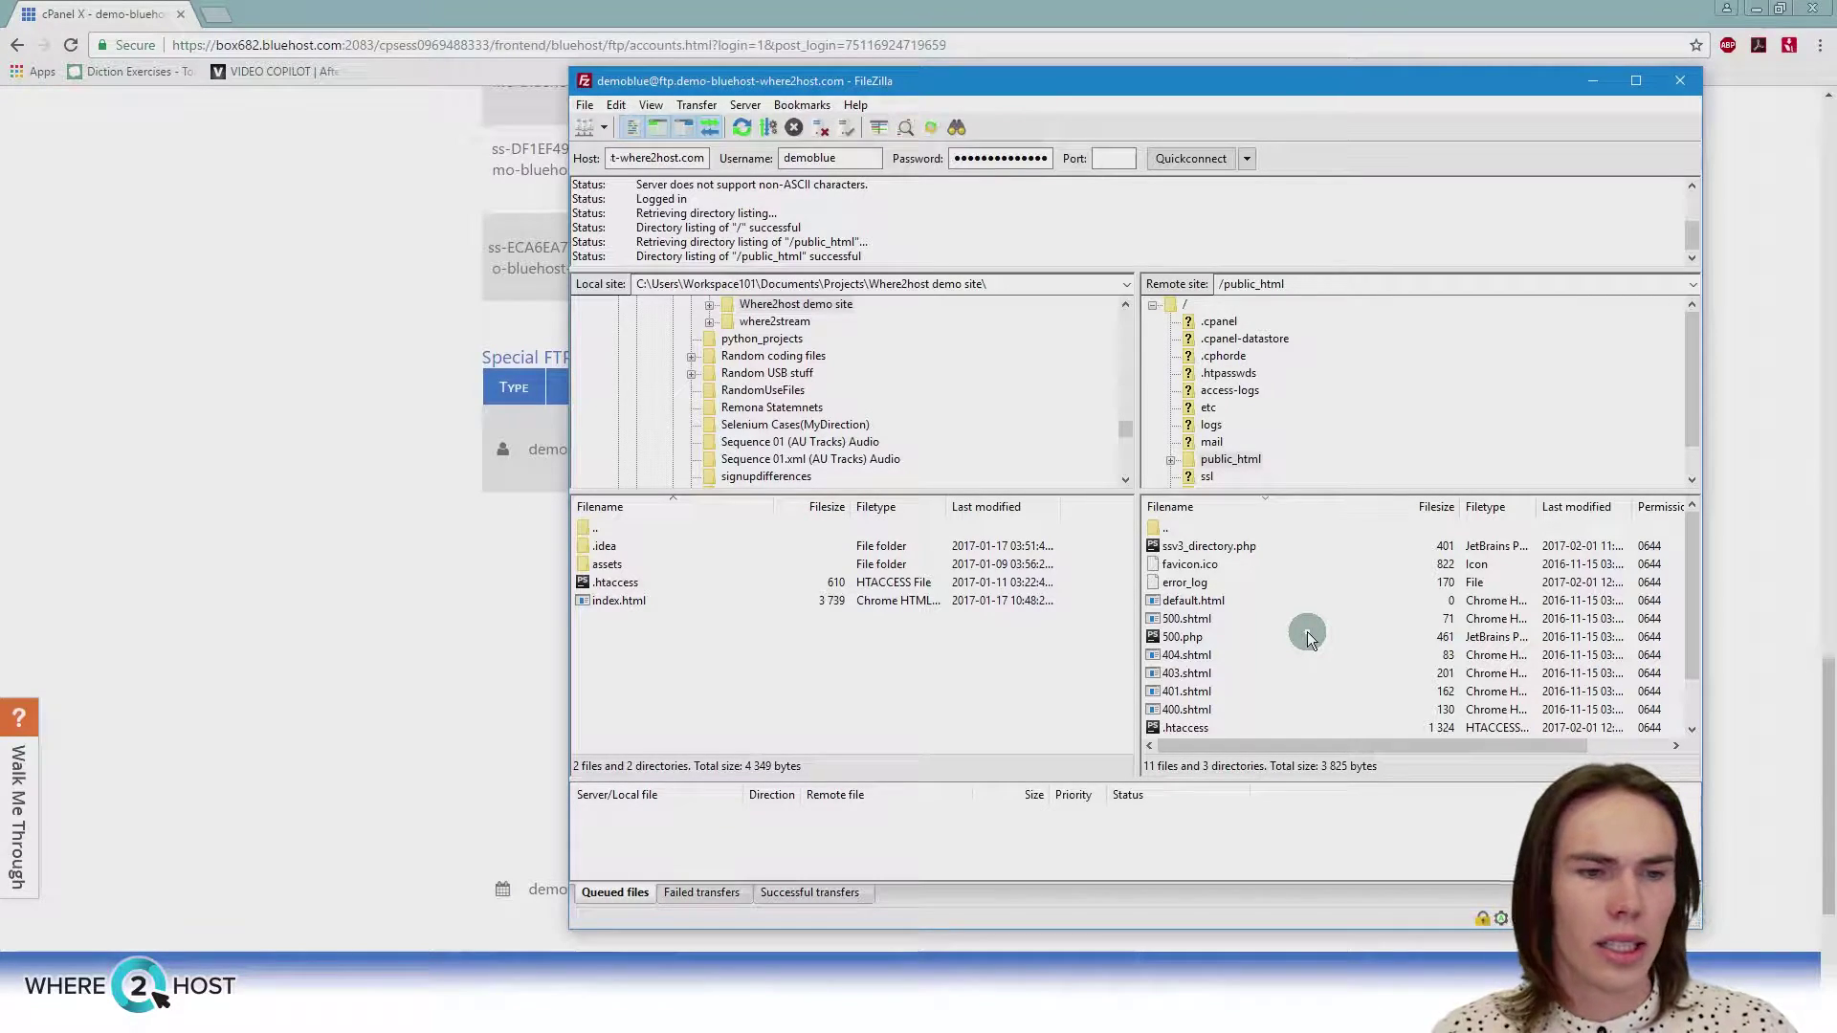
{"action": "scroll", "coordinate": [1307, 633], "scroll_direction": "down", "scroll_amount": 1}
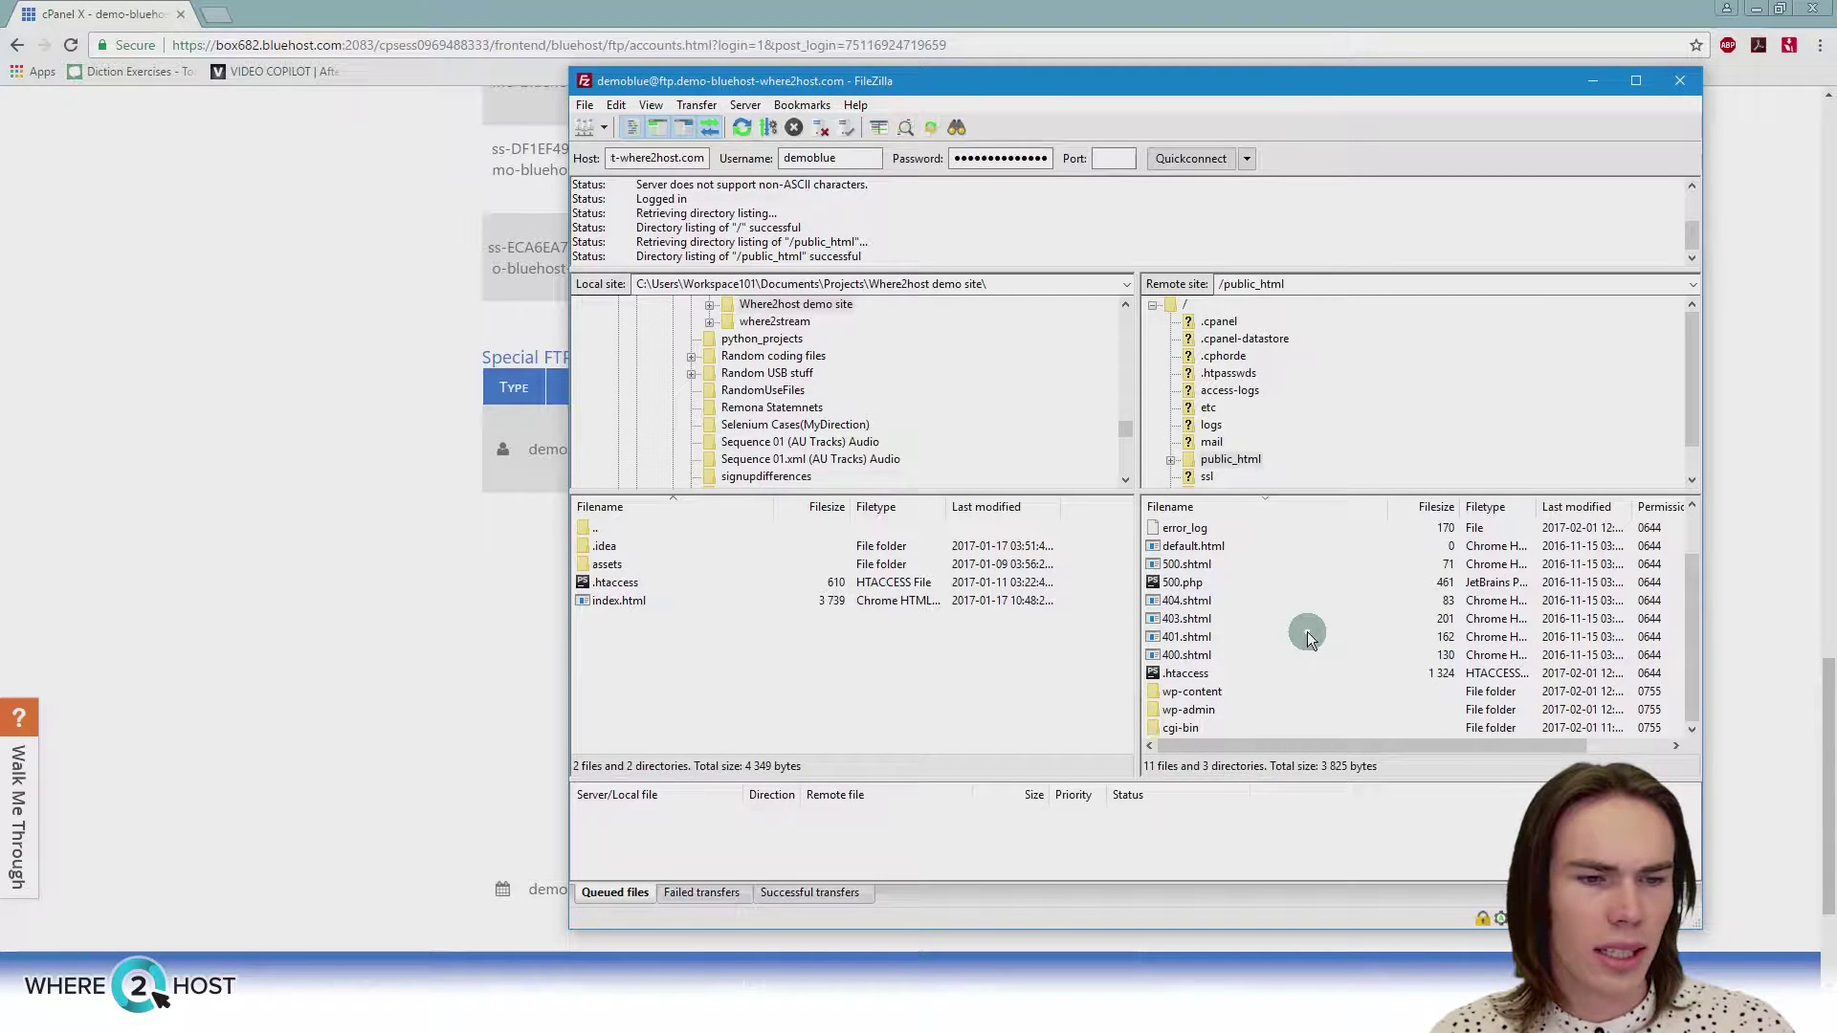
{"action": "left_click", "coordinate": [1191, 674]}
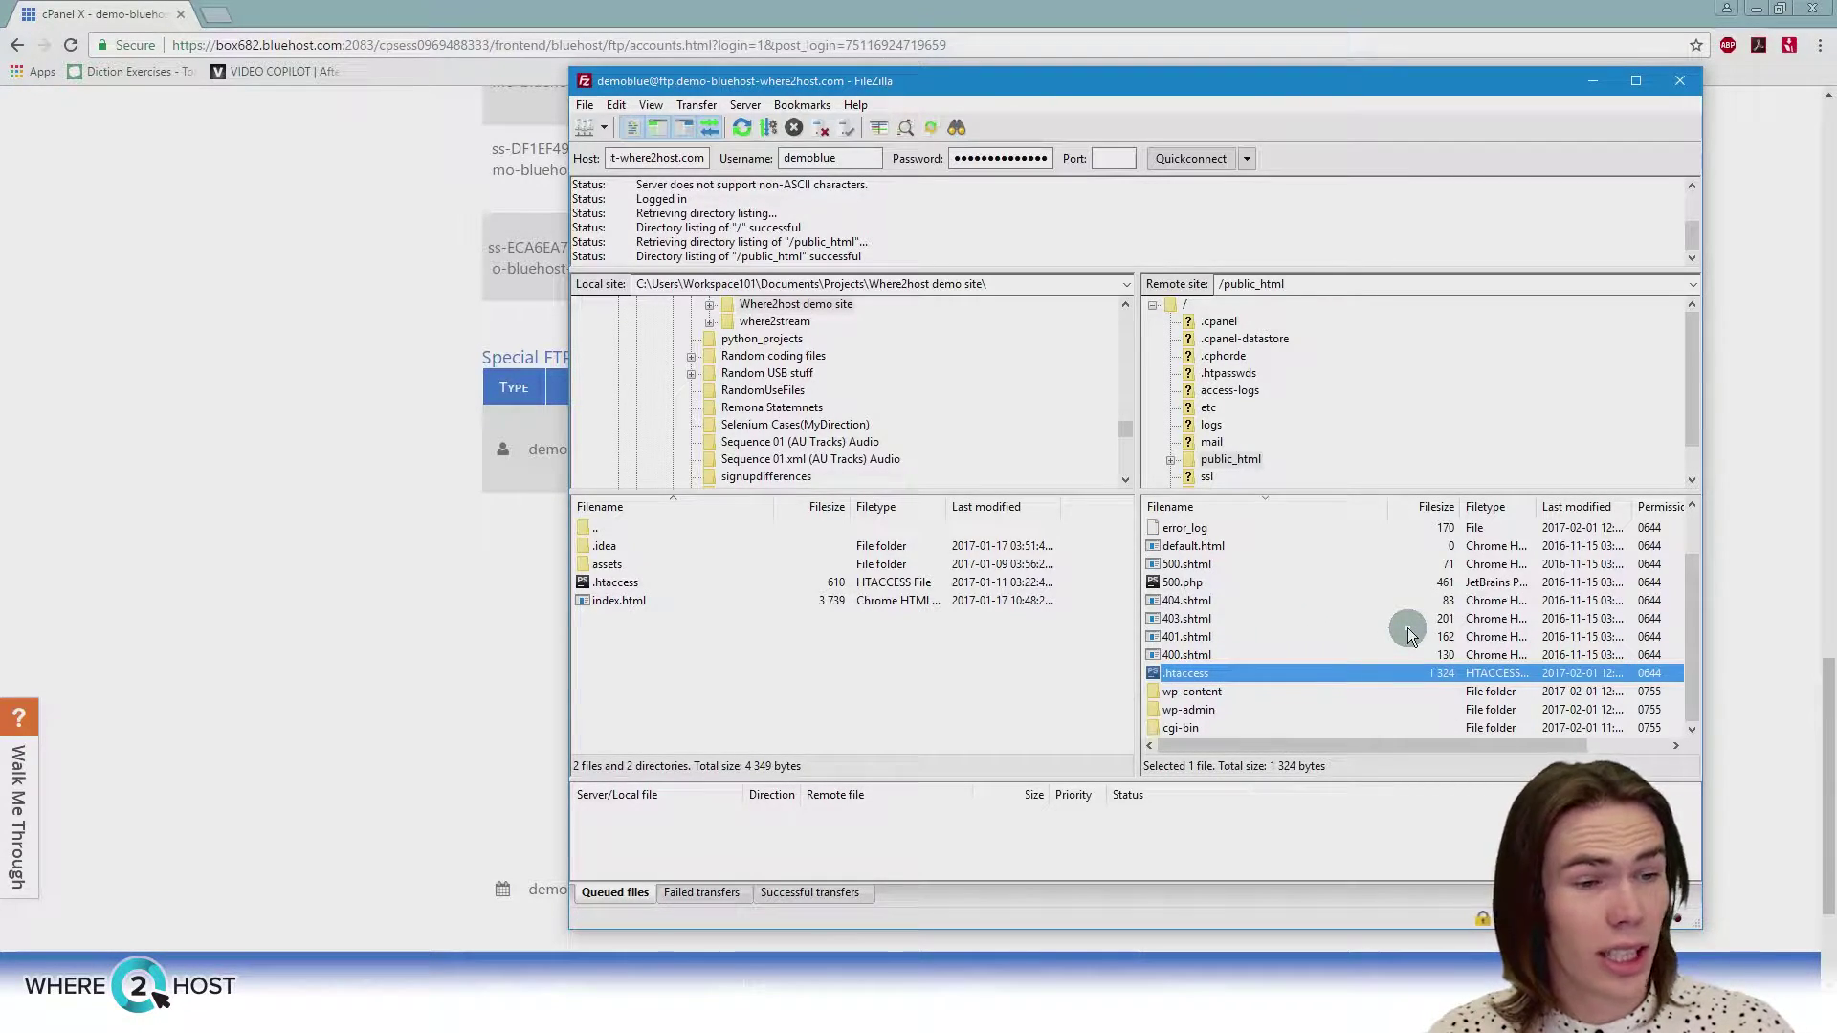
{"action": "right_click", "coordinate": [1186, 671]}
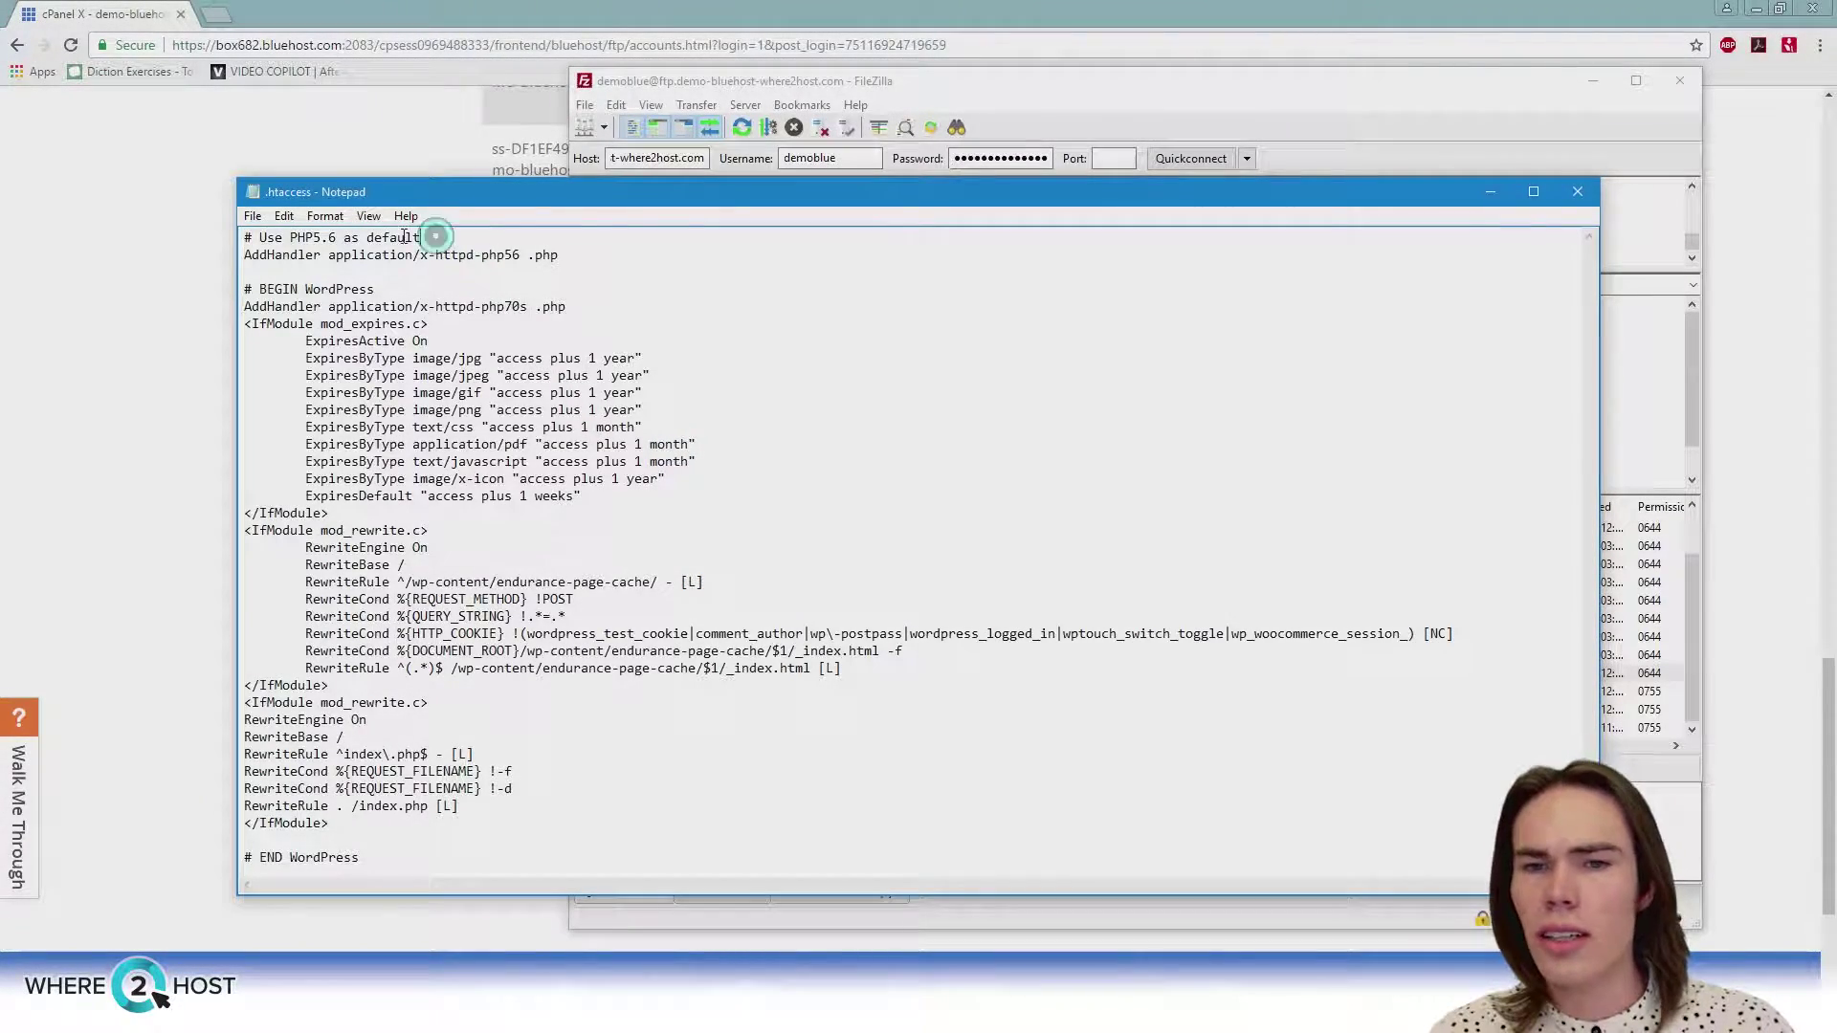
Delete the whole block from "# BEGIN WordPress" to "# END WordPress" in .htaccess, keeping the PHP5.6 handler lines
{"action": "left_click_drag", "start_coordinate": [422, 238], "coordinate": [245, 238]}
{"action": "left_click", "coordinate": [488, 289]}
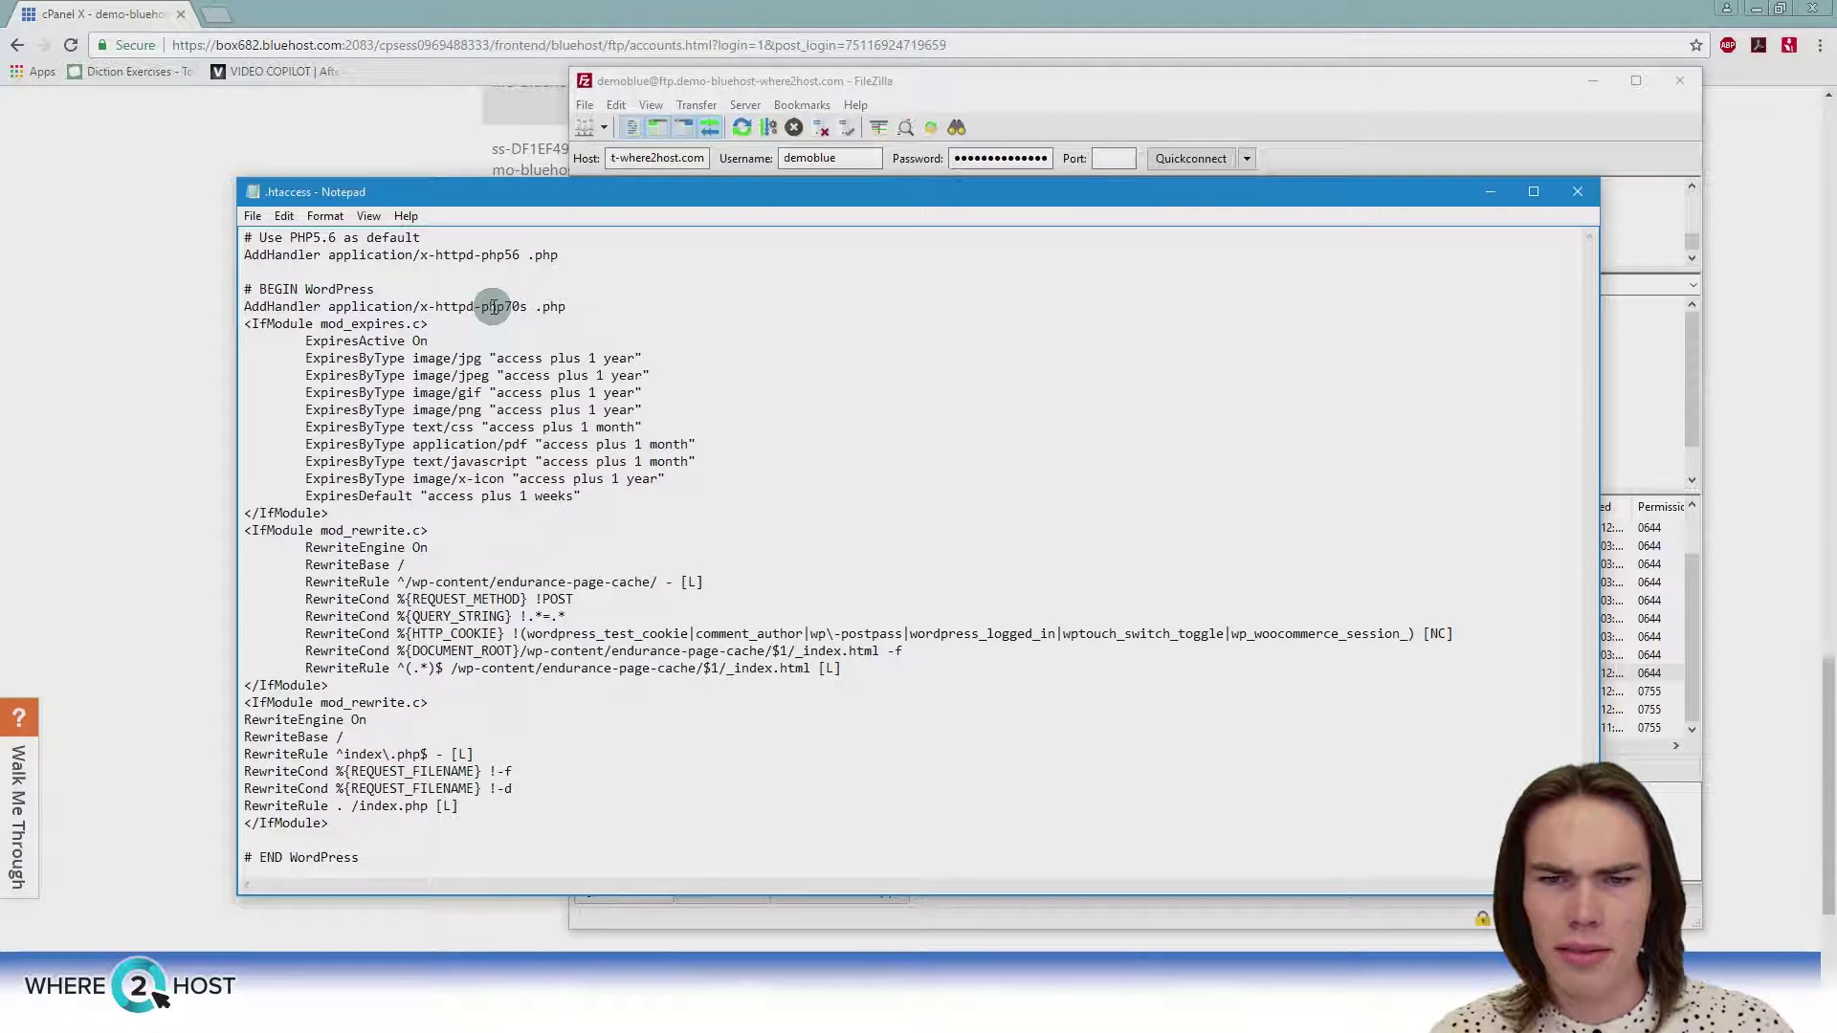
{"action": "double_click", "coordinate": [330, 289]}
{"action": "left_click", "coordinate": [558, 287]}
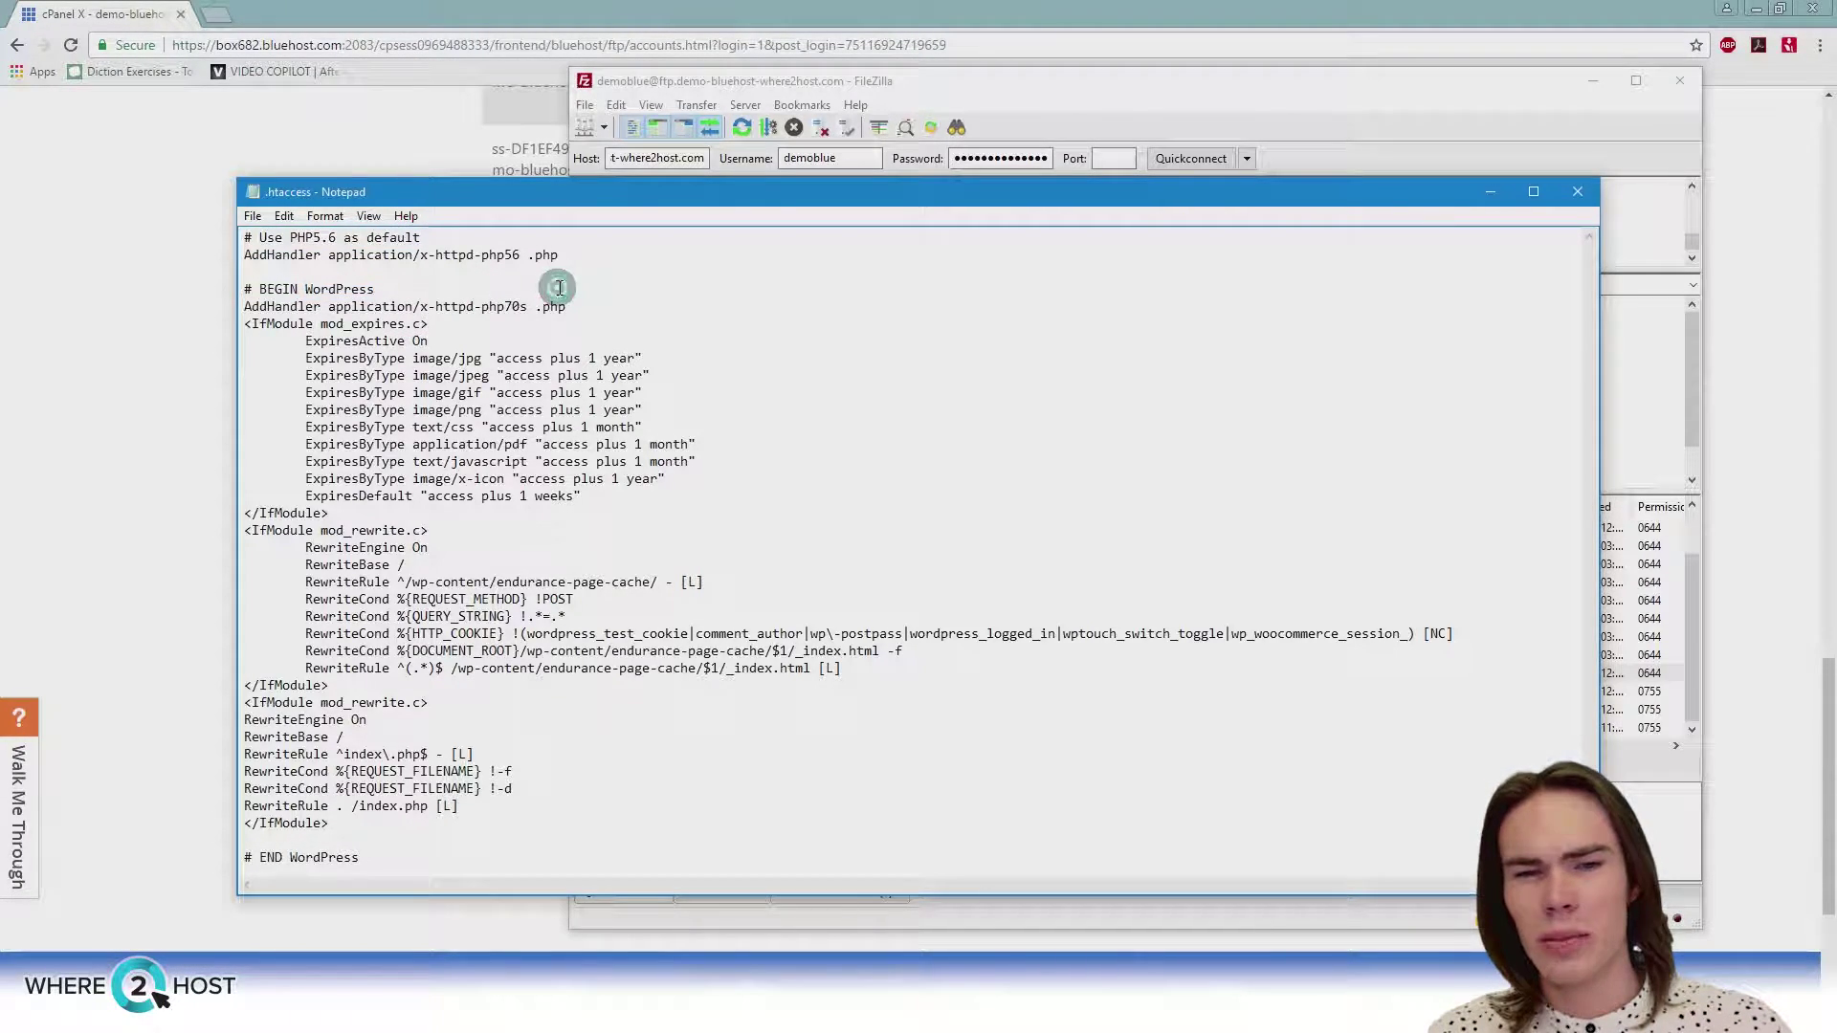
{"action": "left_click", "coordinate": [589, 342]}
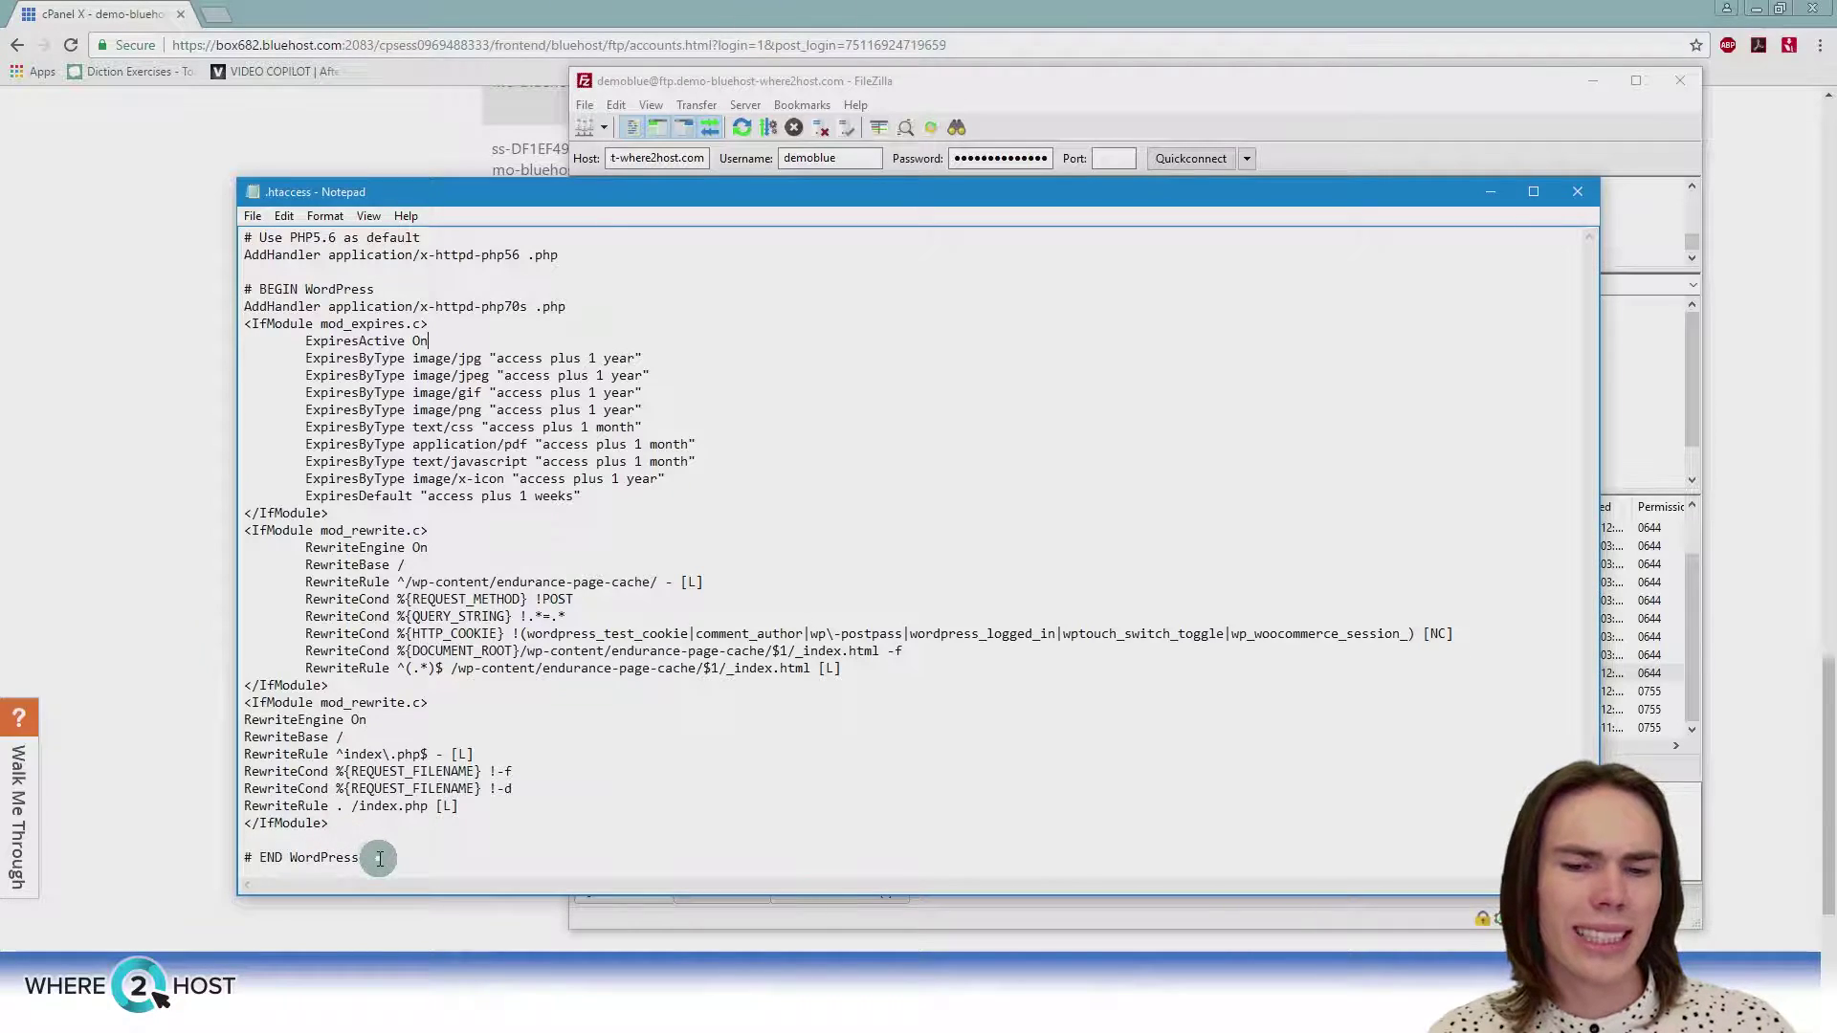
{"action": "left_click_drag", "start_coordinate": [379, 858], "coordinate": [232, 287]}
{"action": "key", "text": "Delete"}
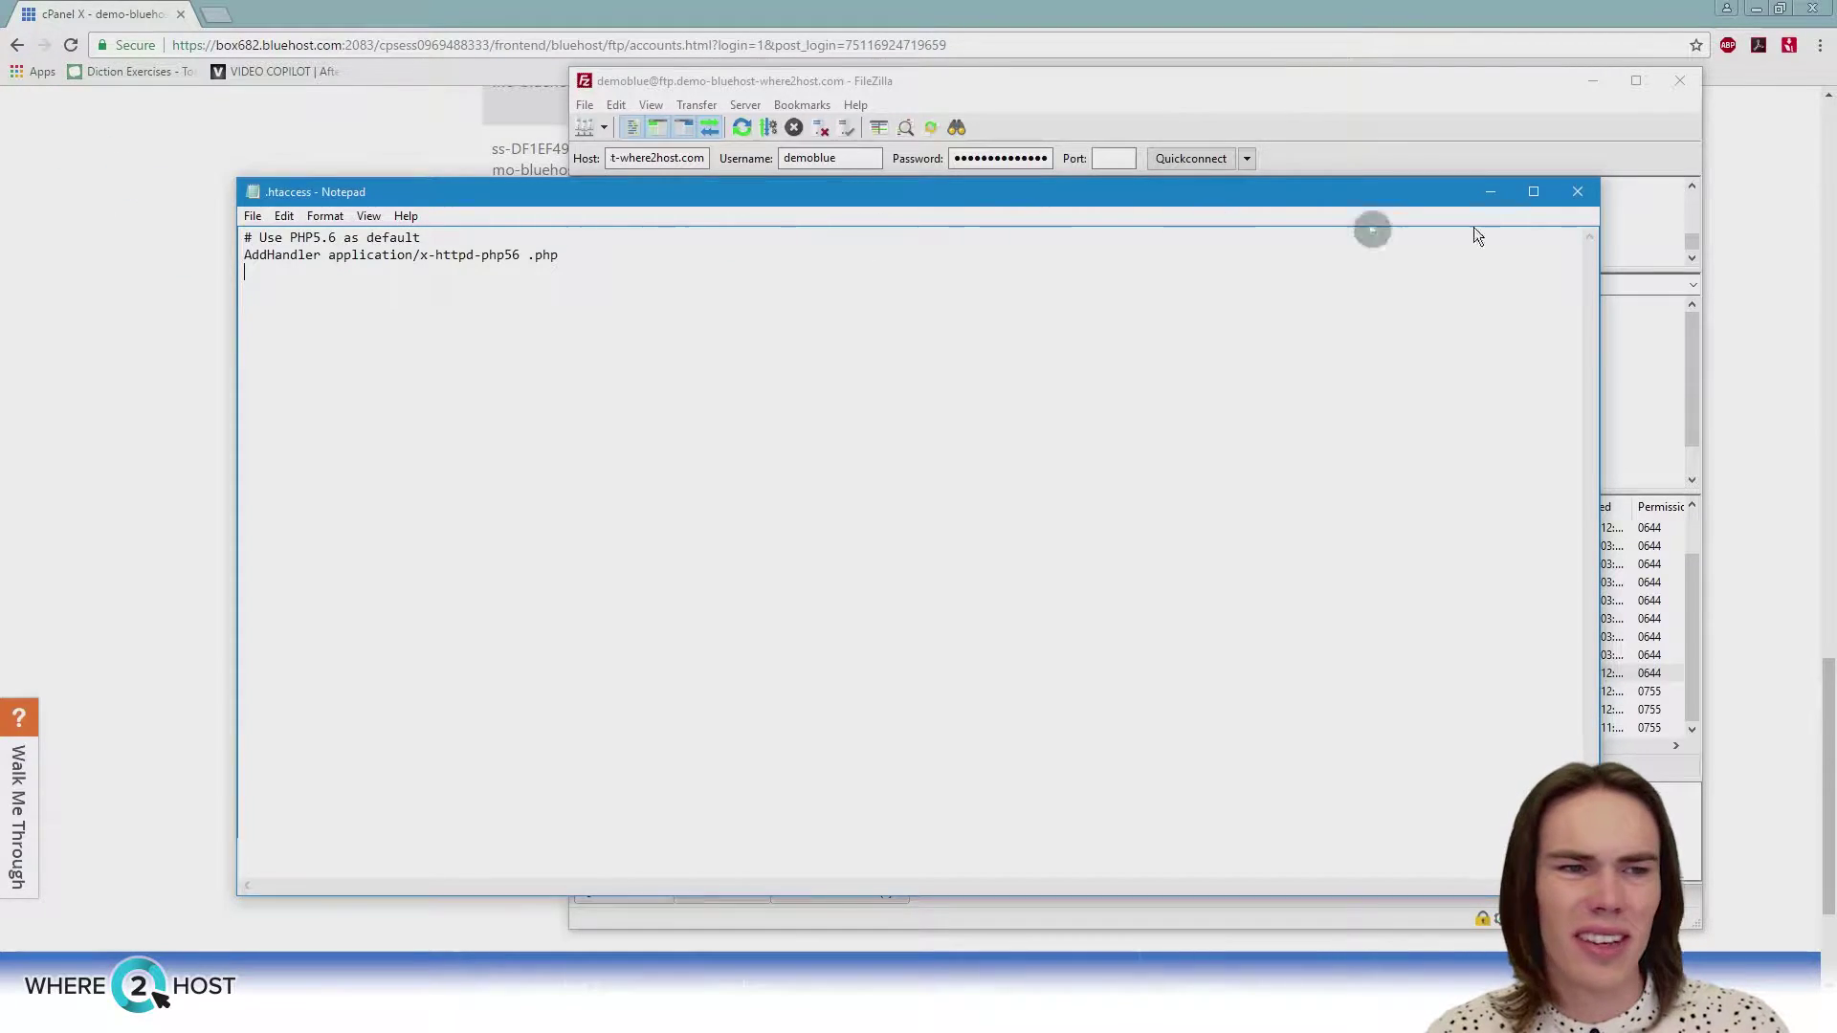
Close .htaccess with its changes saved and upload the edited file back to the server
{"action": "left_click", "coordinate": [1577, 192]}
{"action": "left_click", "coordinate": [861, 516]}
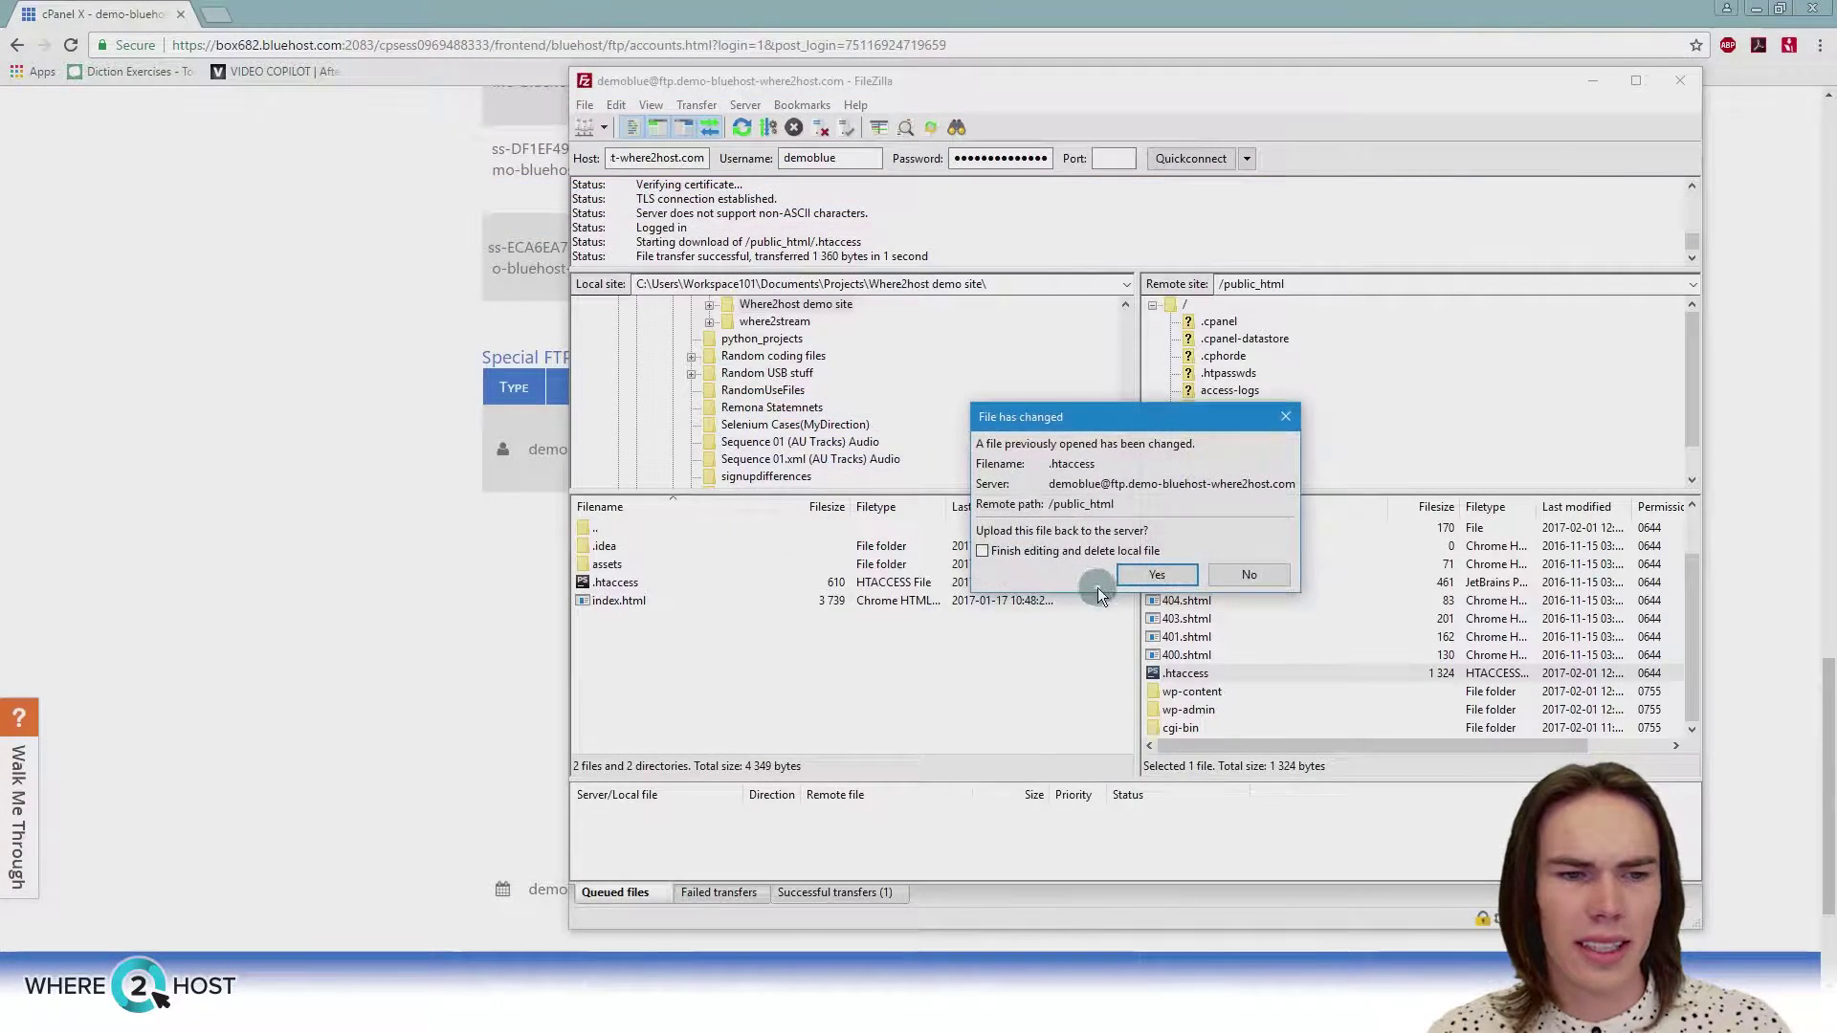
{"action": "left_click", "coordinate": [1148, 575]}
Inspect the leftover wp-content folder, including plugins and constant-contact-forms, and return to public_html
{"action": "left_click", "coordinate": [1220, 691]}
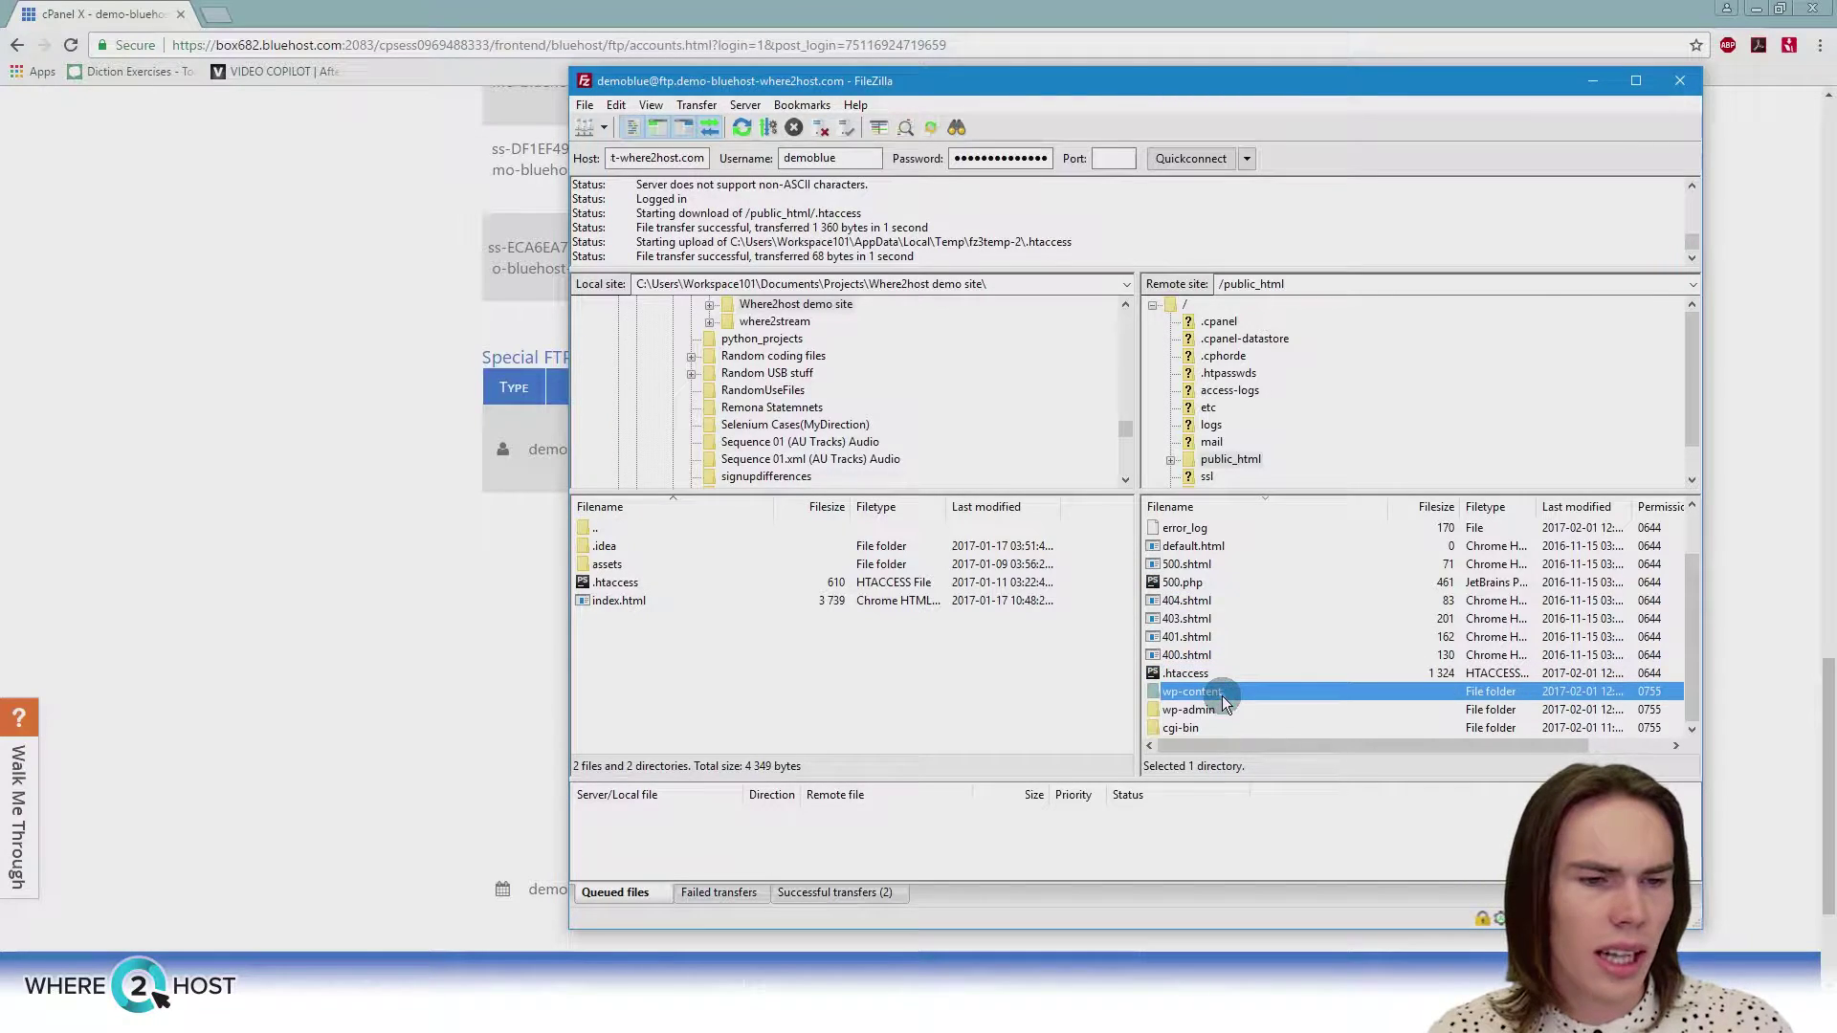
{"action": "double_click", "coordinate": [1196, 695]}
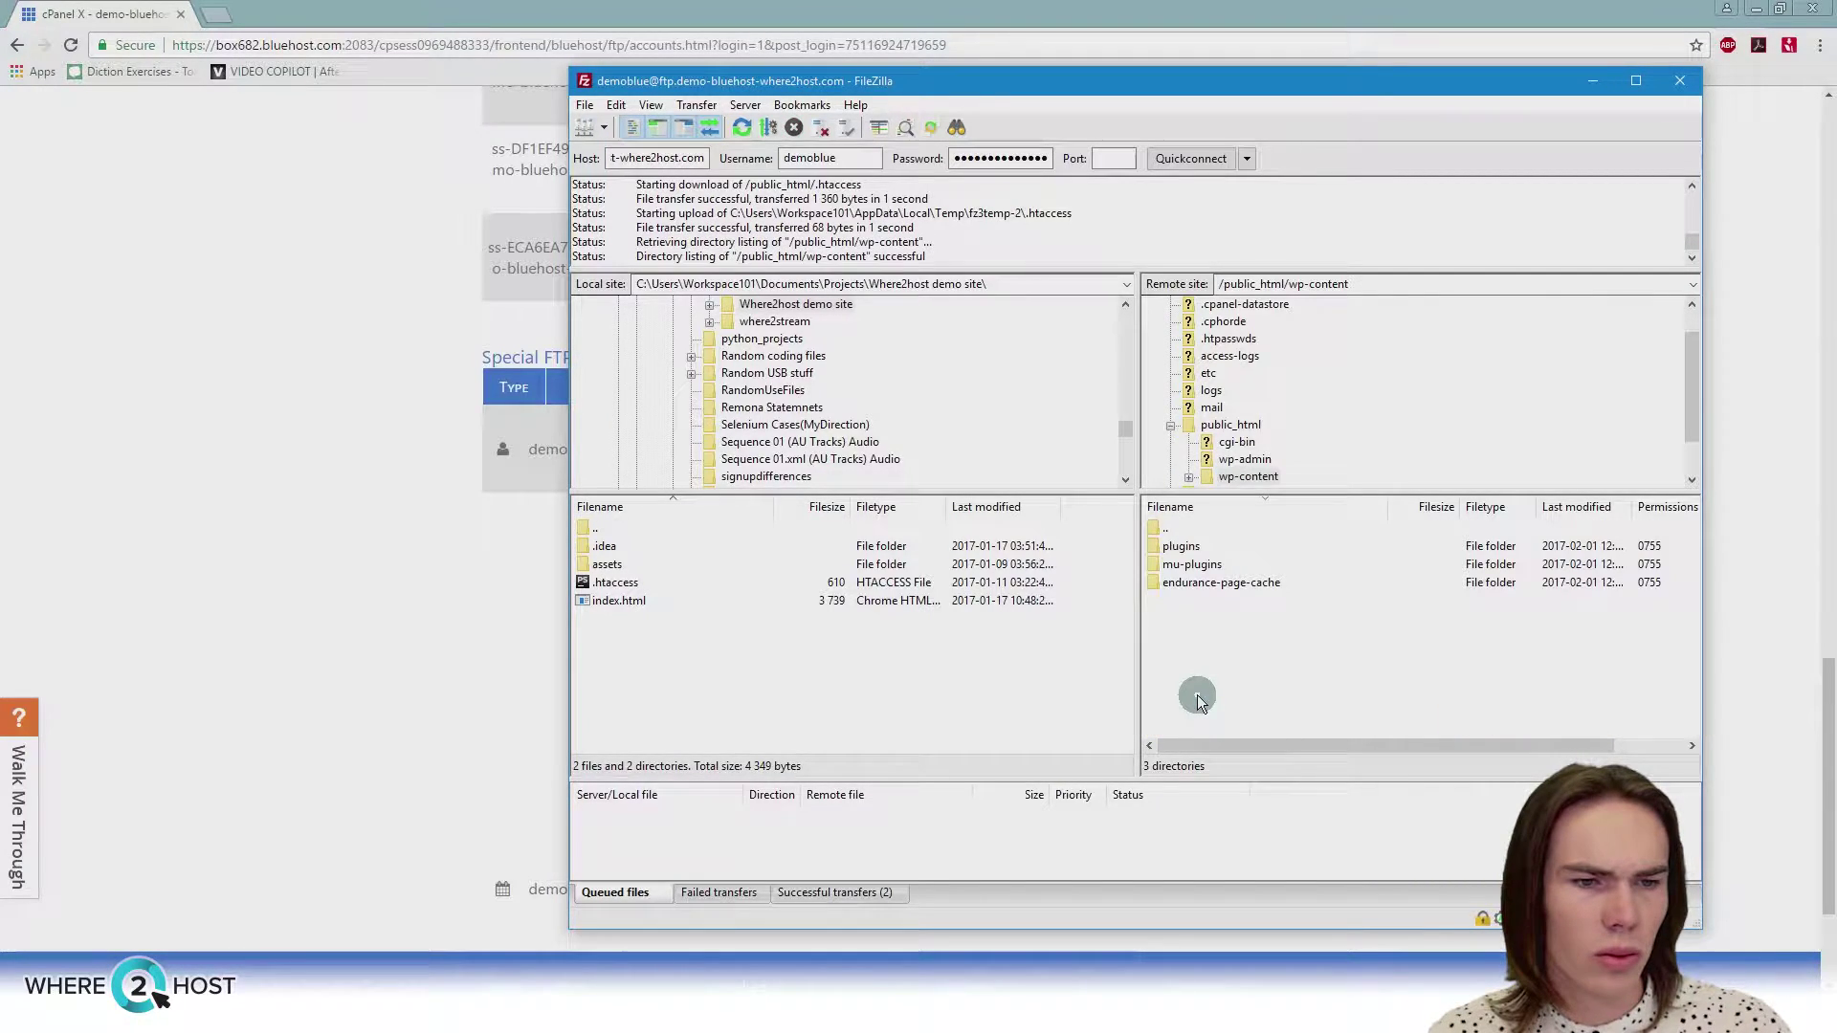
{"action": "double_click", "coordinate": [1198, 544]}
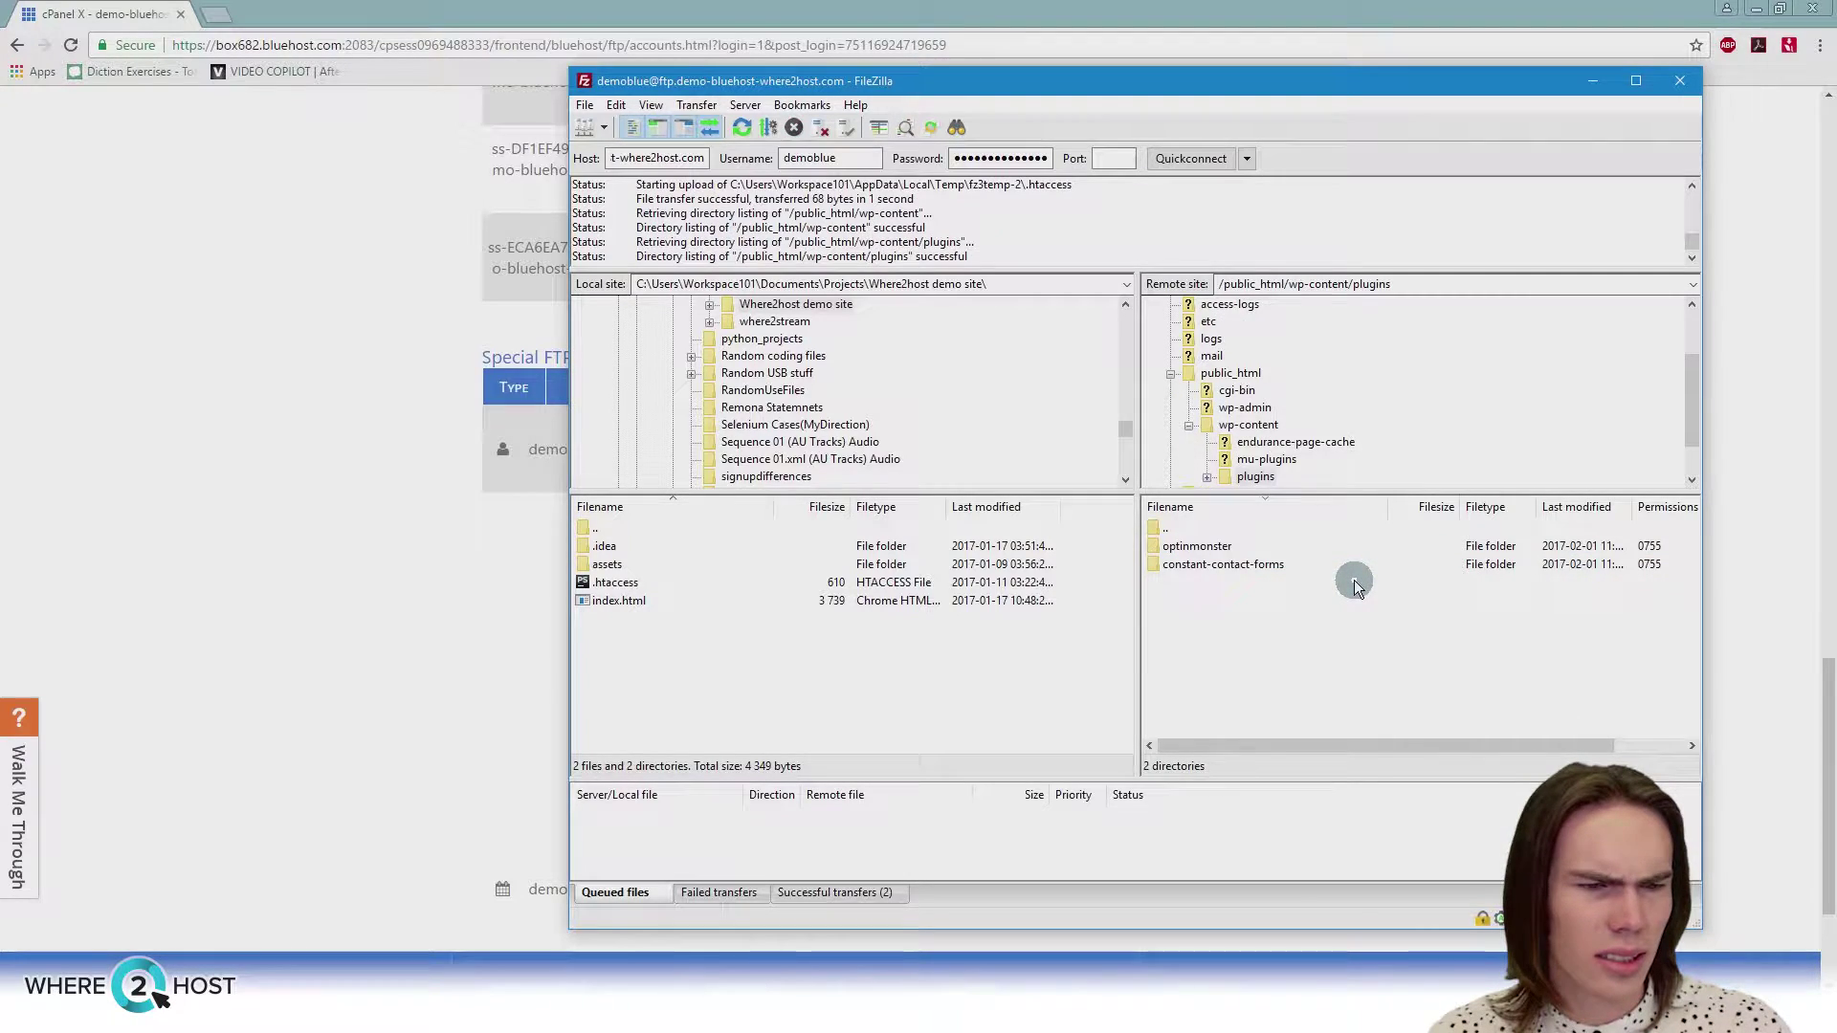
{"action": "double_click", "coordinate": [1207, 545]}
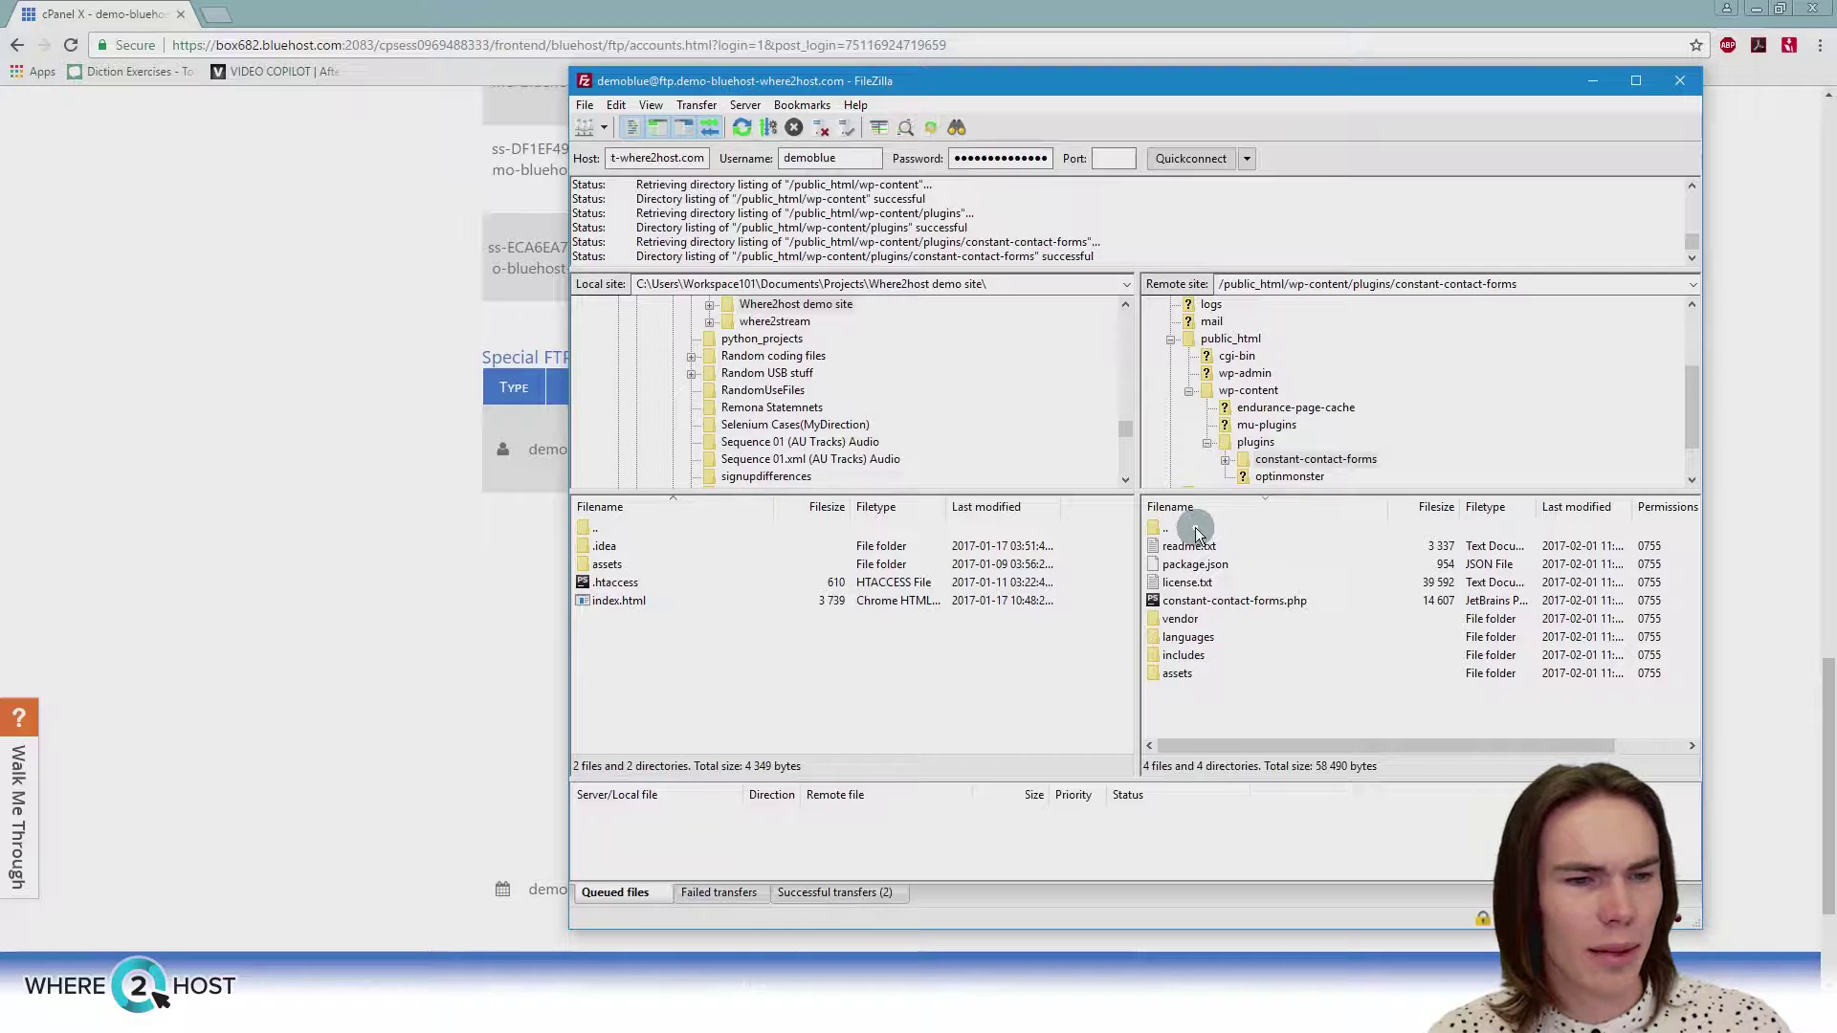
{"action": "double_click", "coordinate": [1177, 527]}
{"action": "double_click", "coordinate": [1176, 527]}
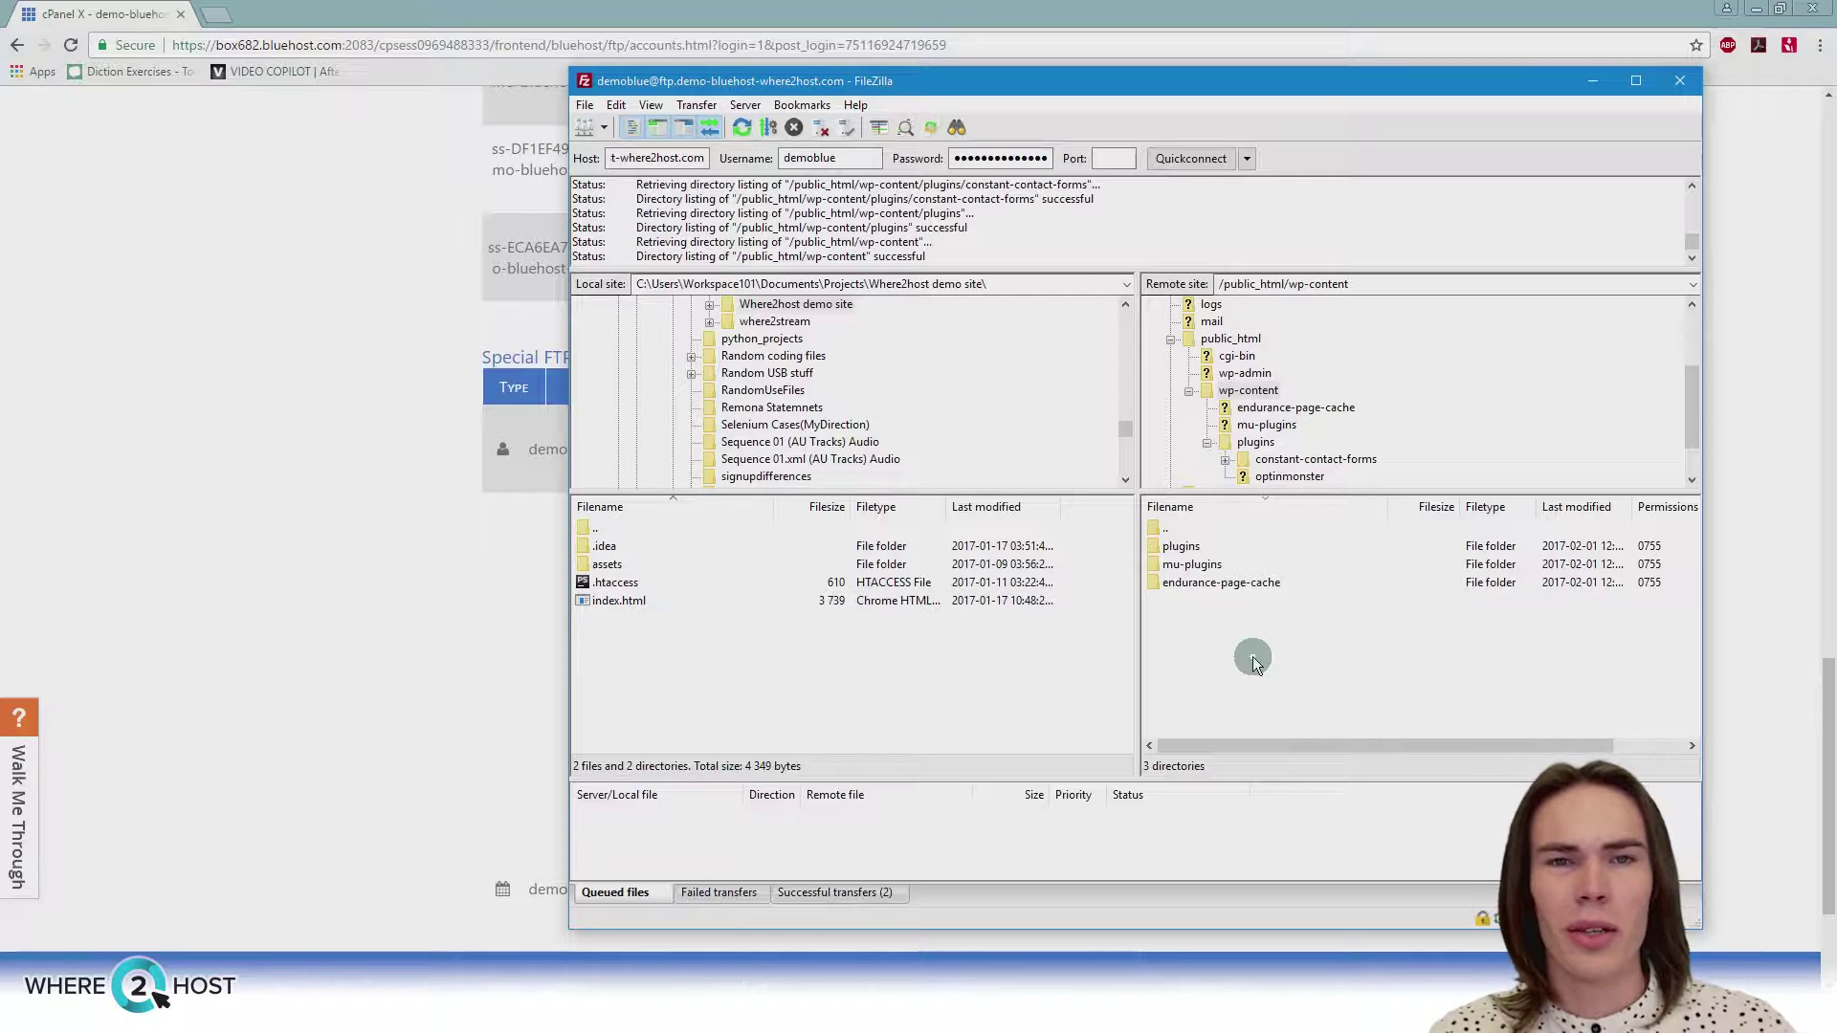
{"action": "double_click", "coordinate": [1312, 529]}
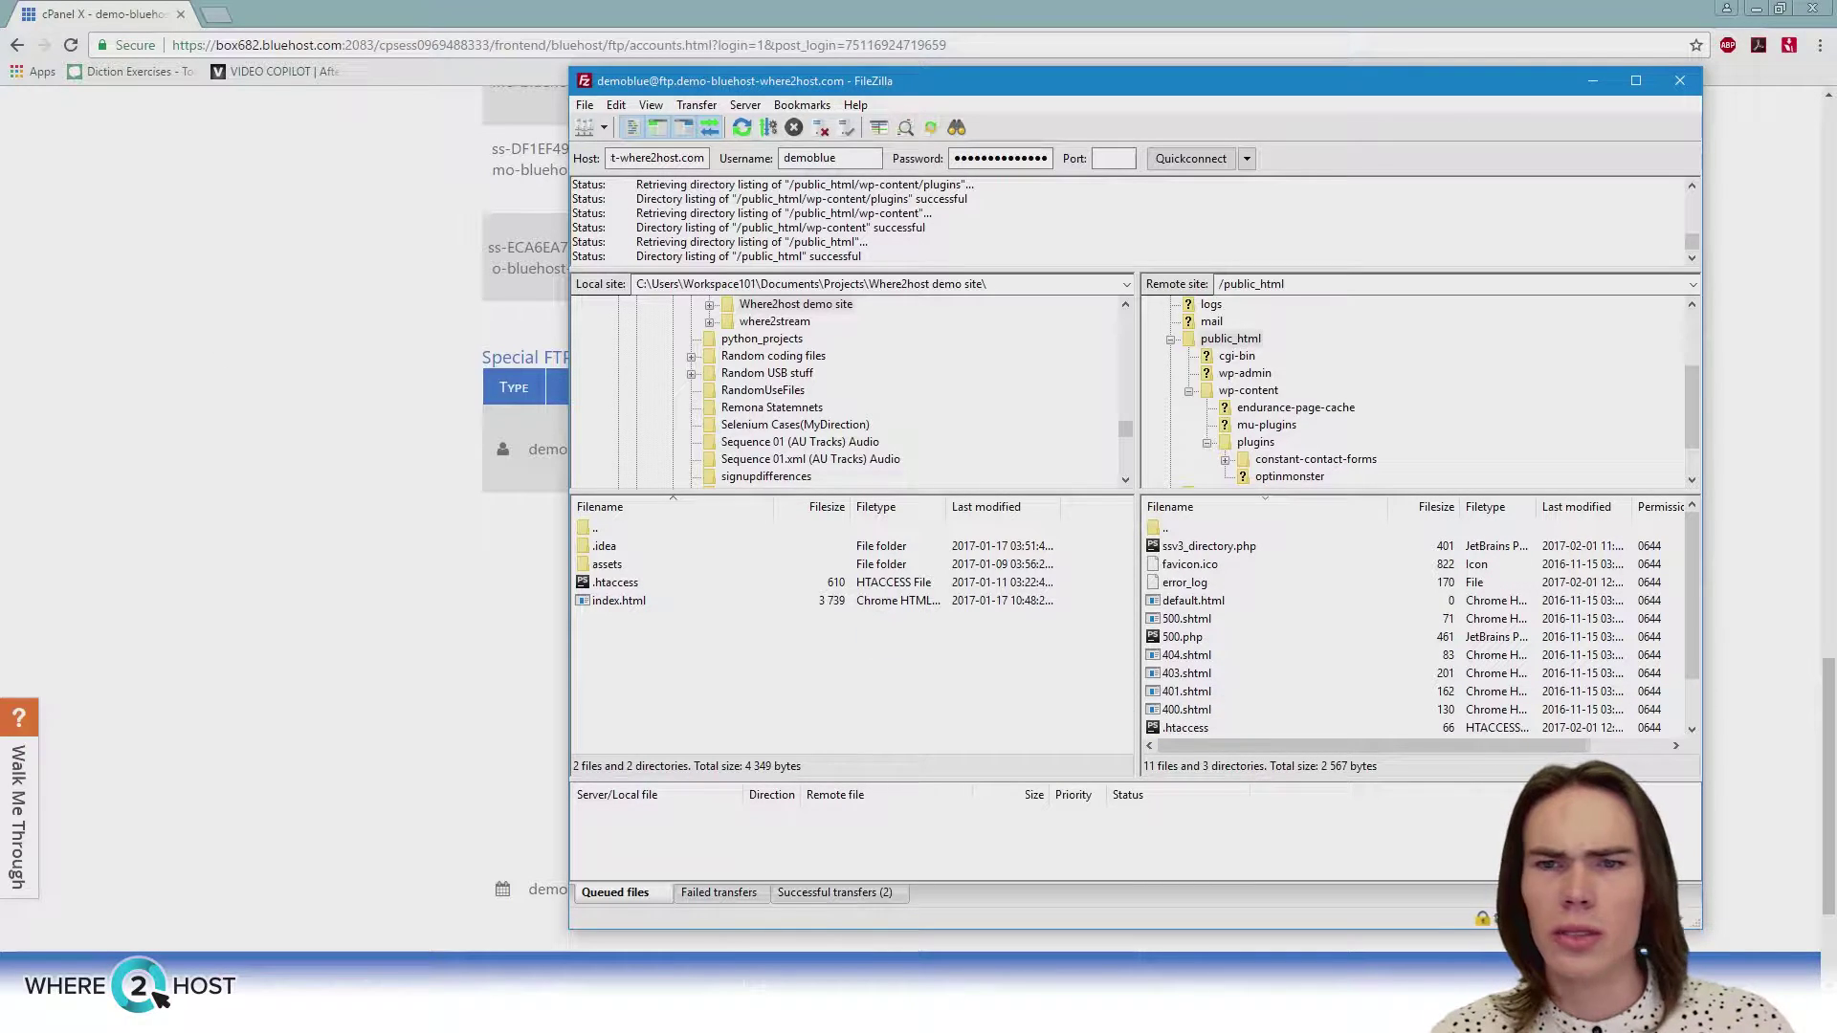
Check the demo site's home page in the browser and load the nonexistent address demo-bluehost-where2host.com/sdjfhns
{"action": "left_click", "coordinate": [255, 313]}
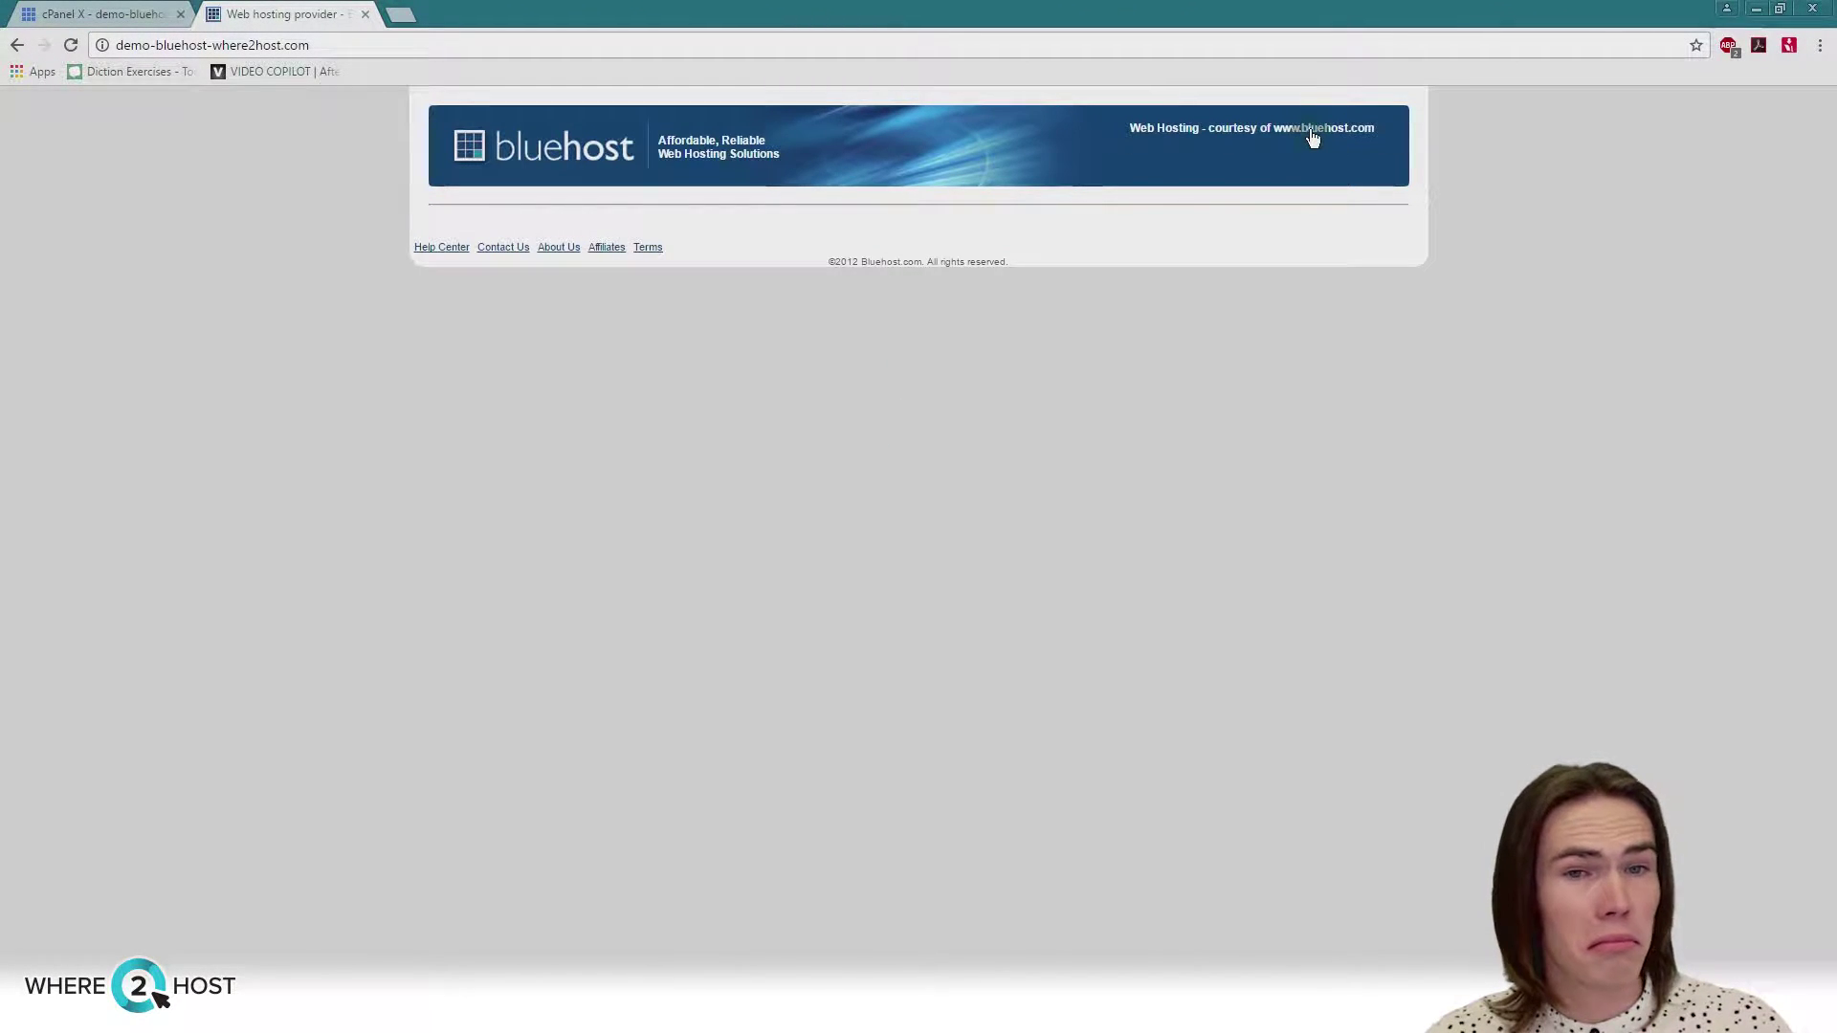
{"action": "left_click", "coordinate": [245, 272]}
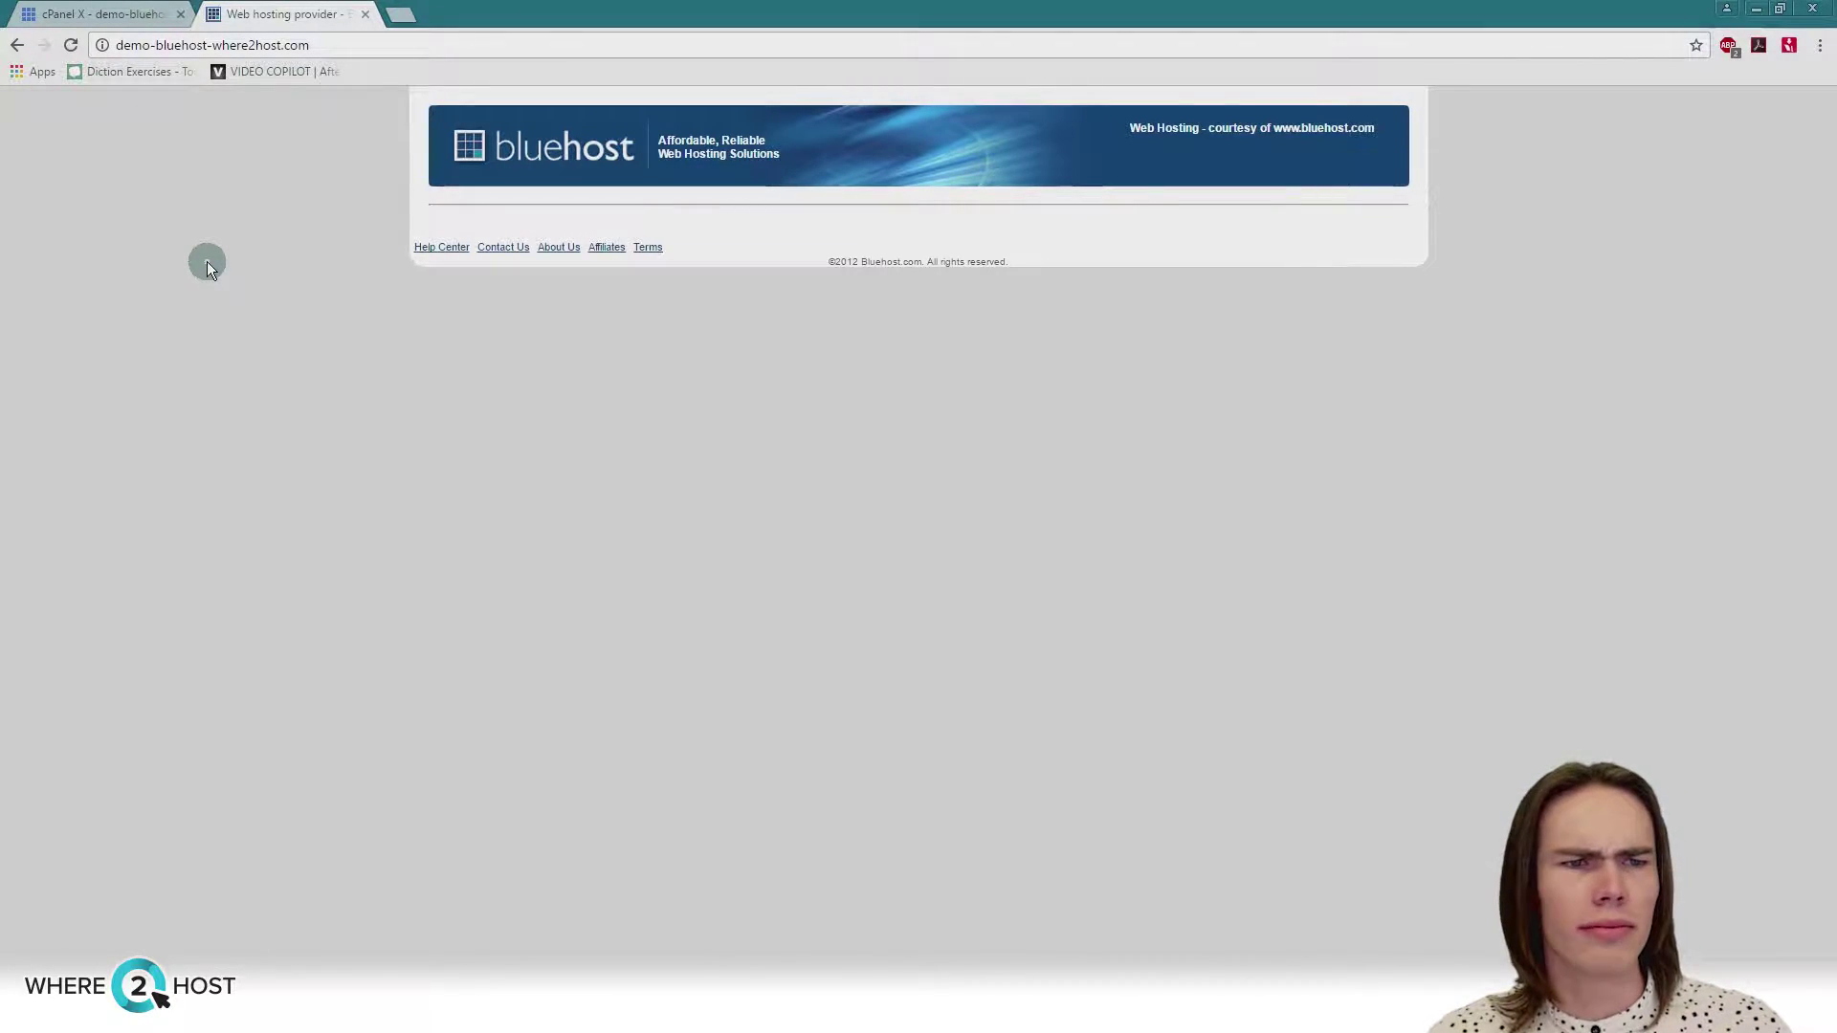
{"action": "left_click", "coordinate": [330, 45]}
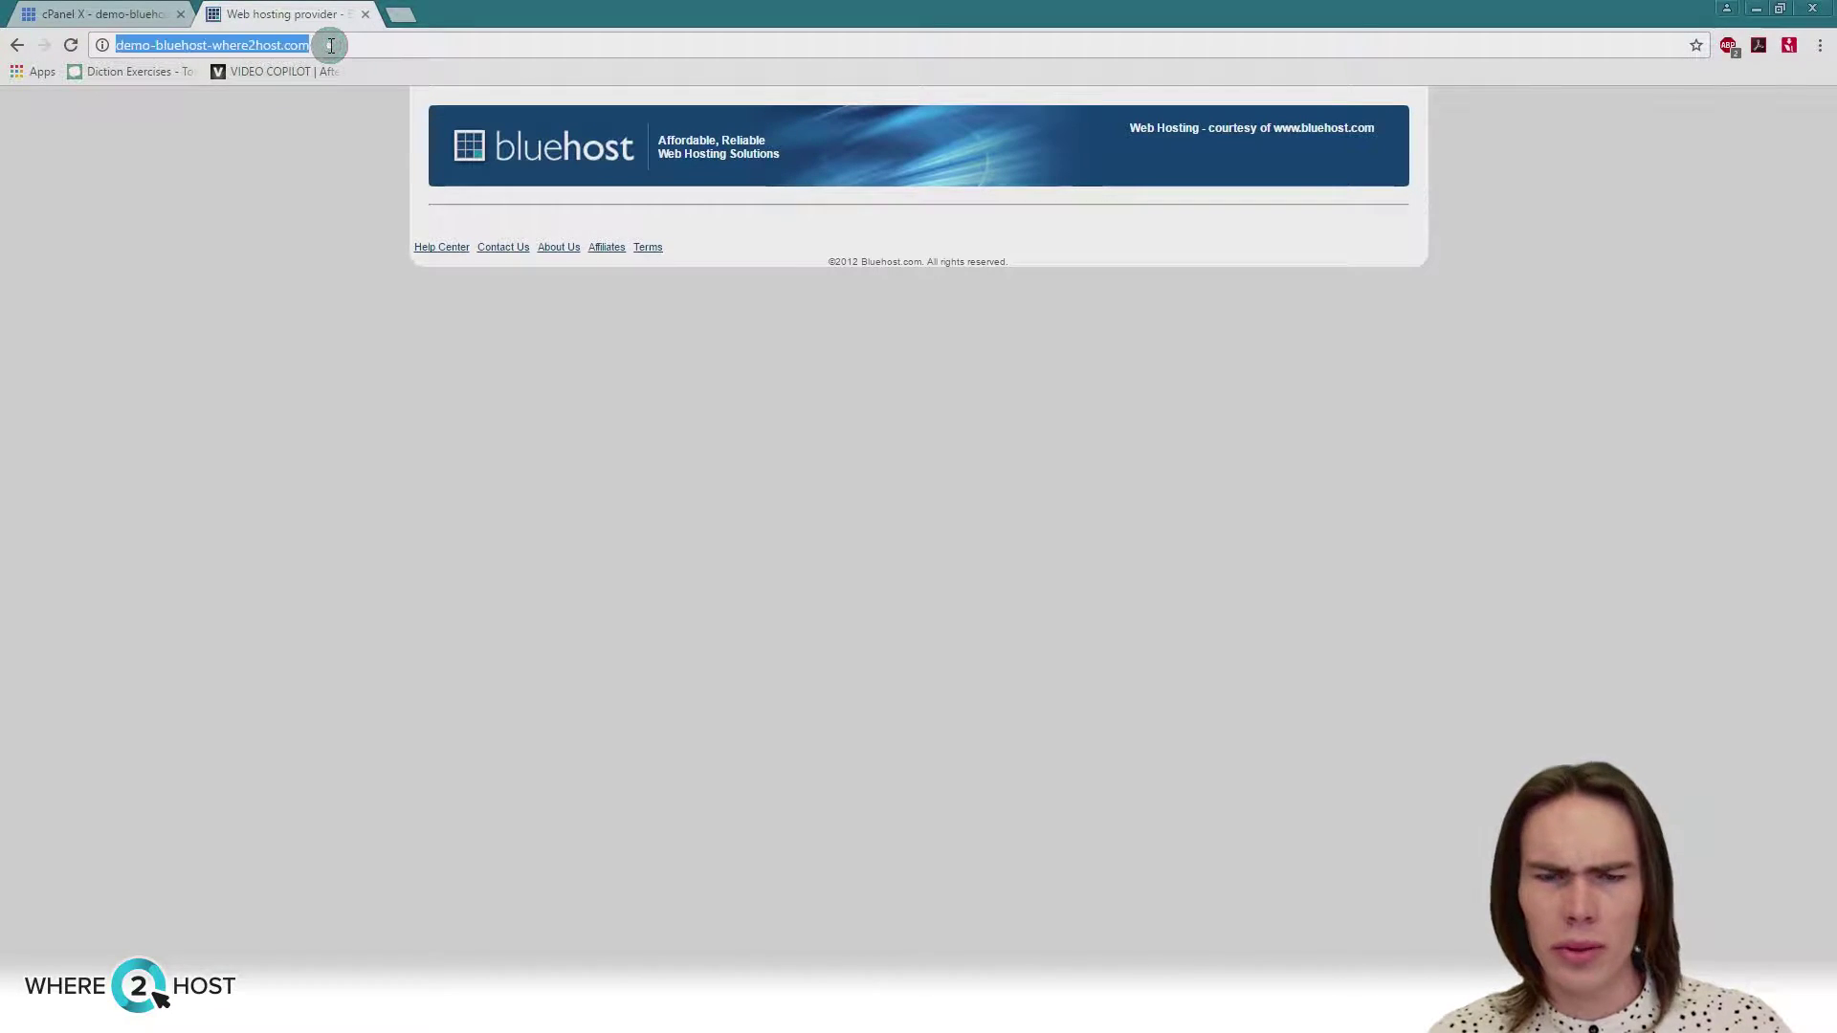
{"action": "left_click", "coordinate": [330, 45]}
{"action": "type", "text": "/sdfhns"}
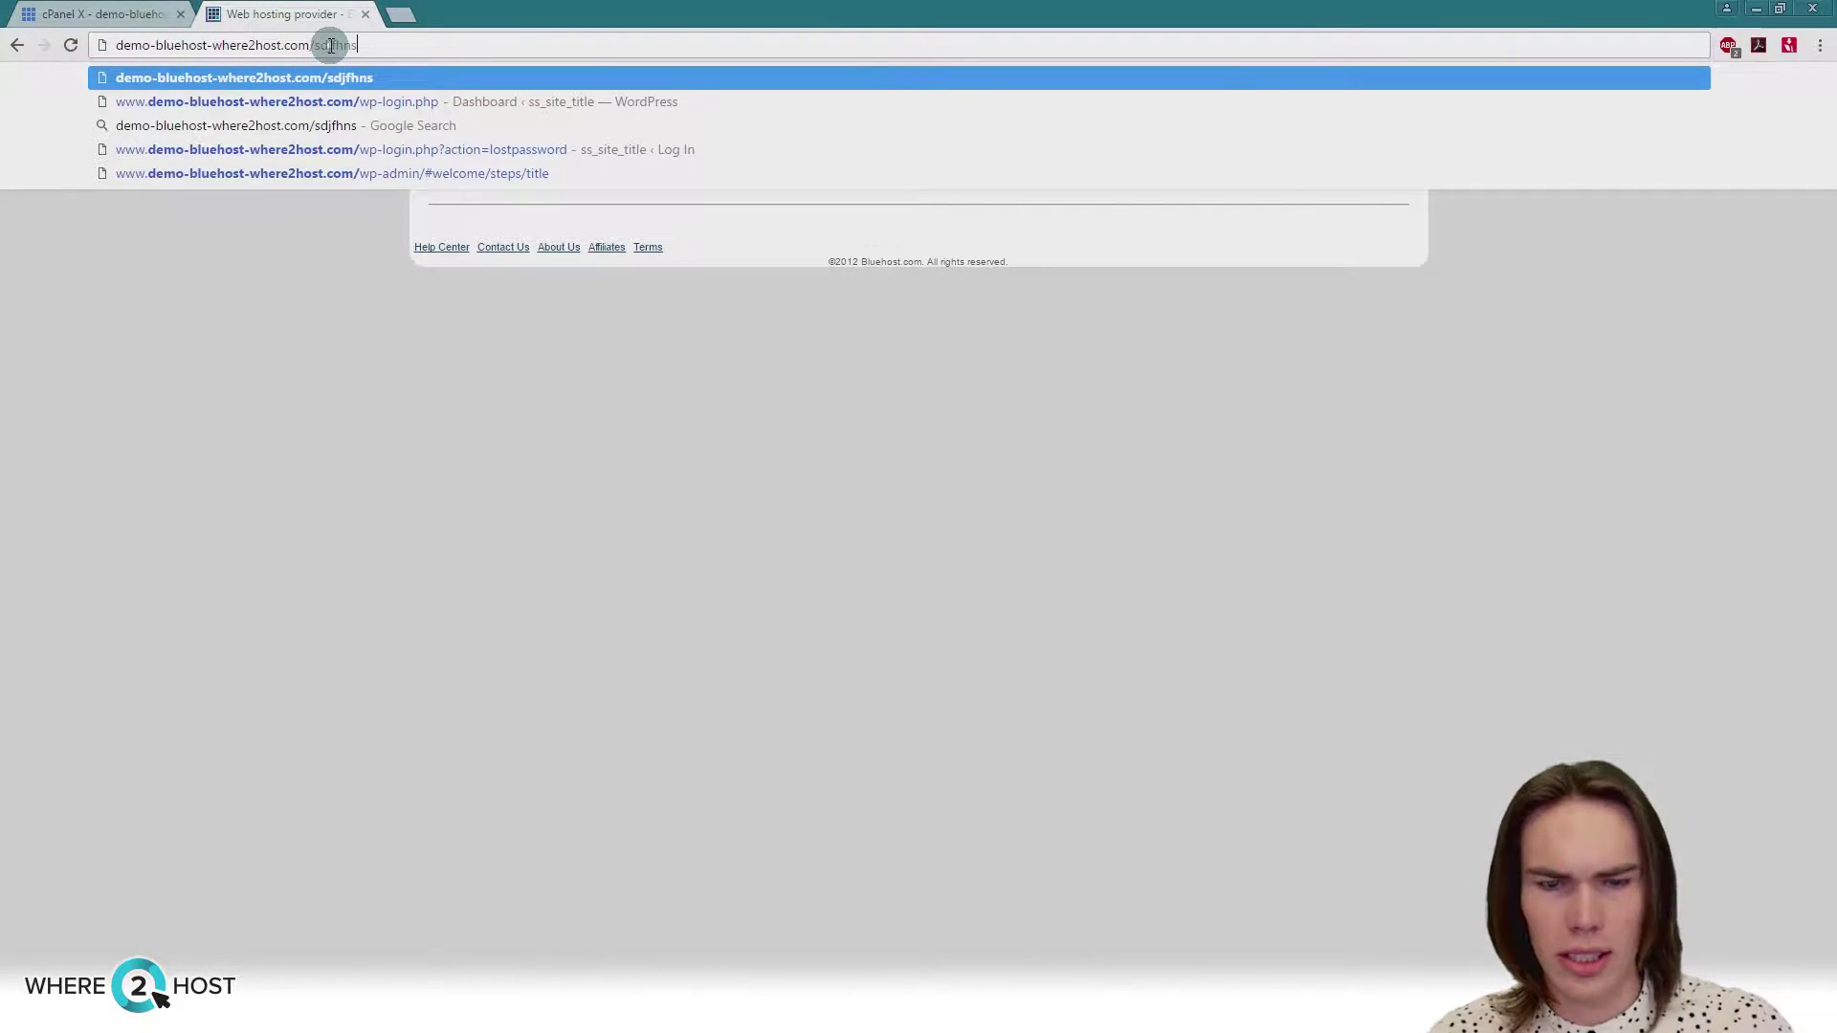
{"action": "key", "text": "Return"}
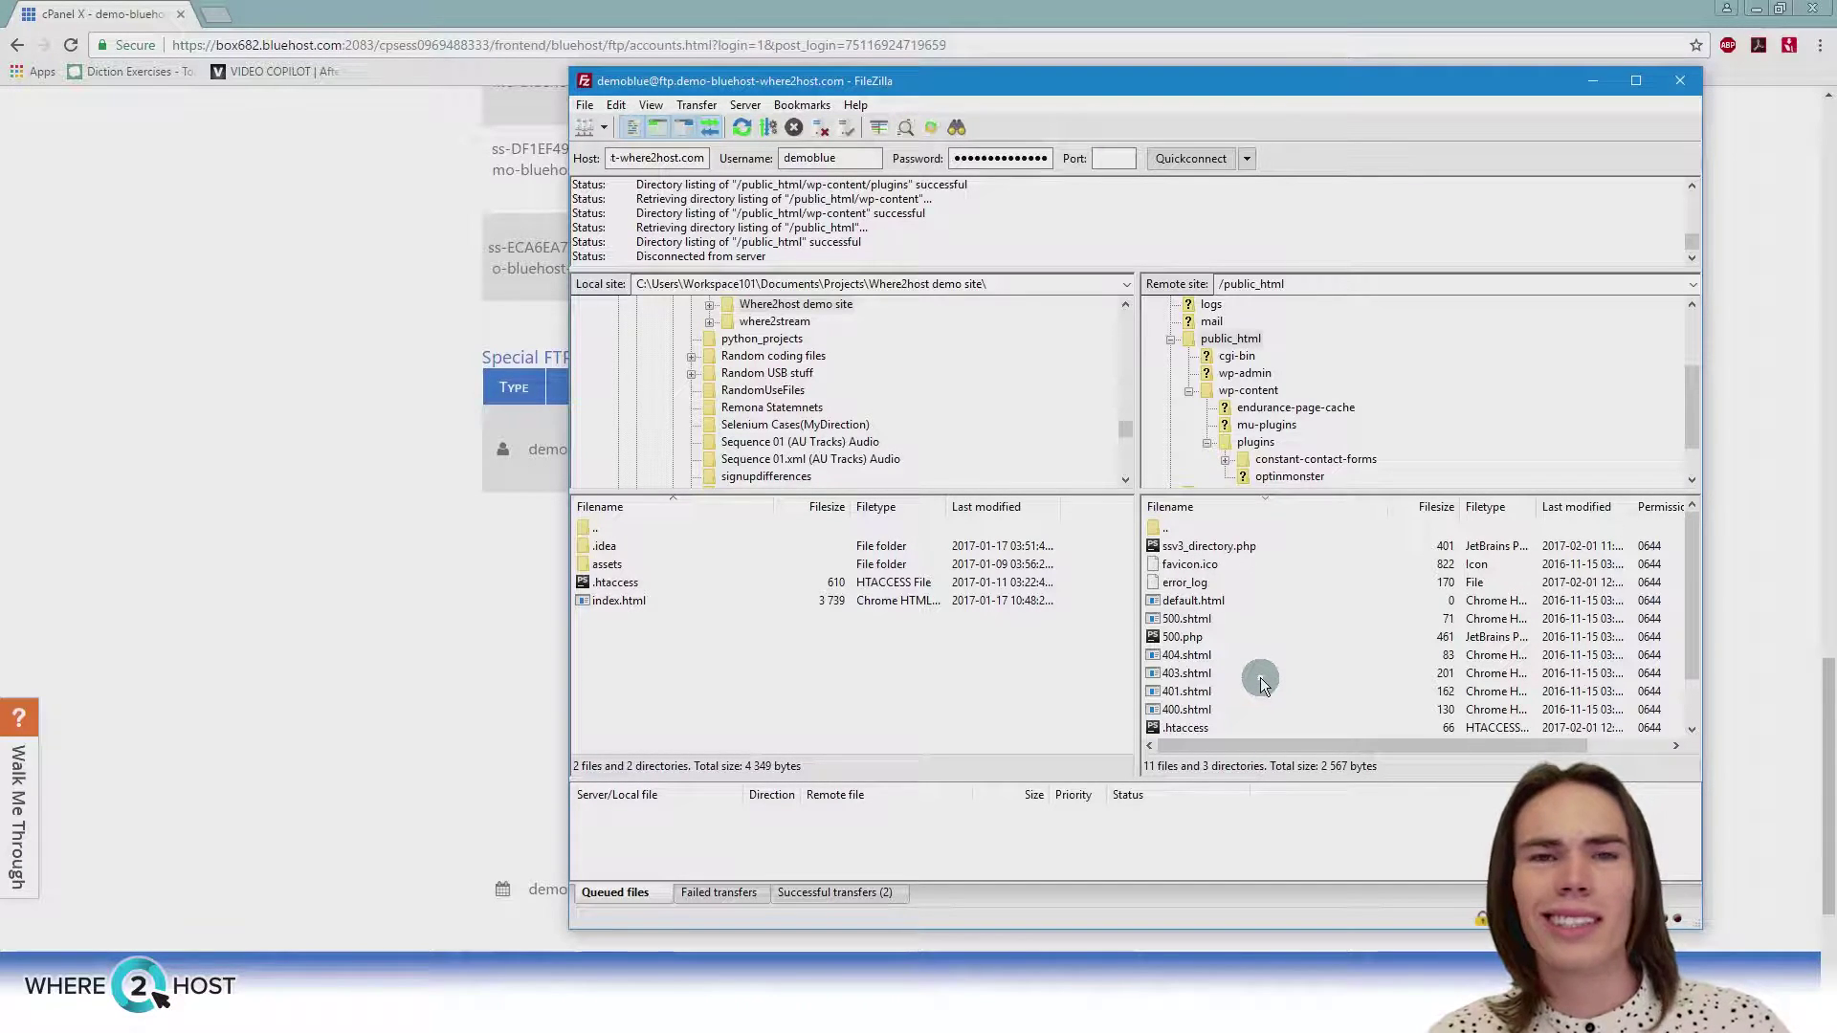
Delete the wp-content and wp-admin folders from the remote public_html folder in FileZilla
{"action": "scroll", "coordinate": [1260, 677], "scroll_direction": "down", "scroll_amount": 1}
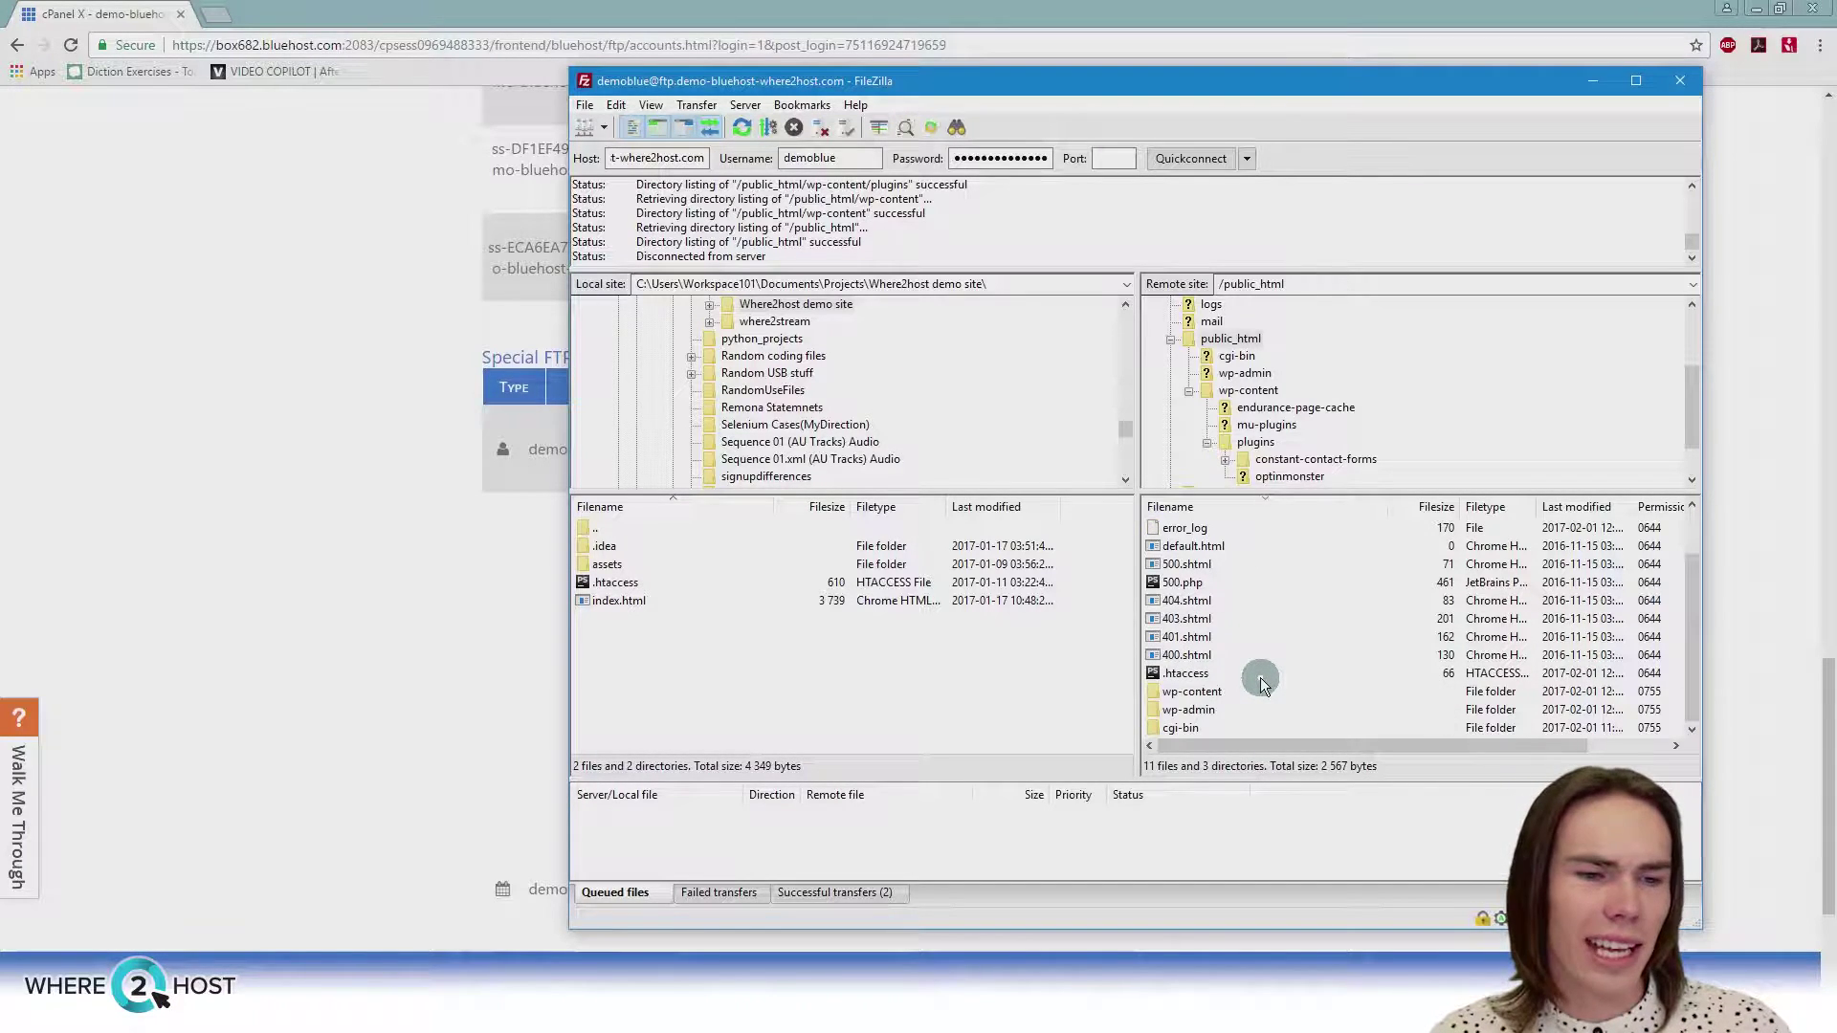
{"action": "left_click", "coordinate": [1222, 708]}
{"action": "left_click", "coordinate": [1205, 699], "text": "ctrl"}
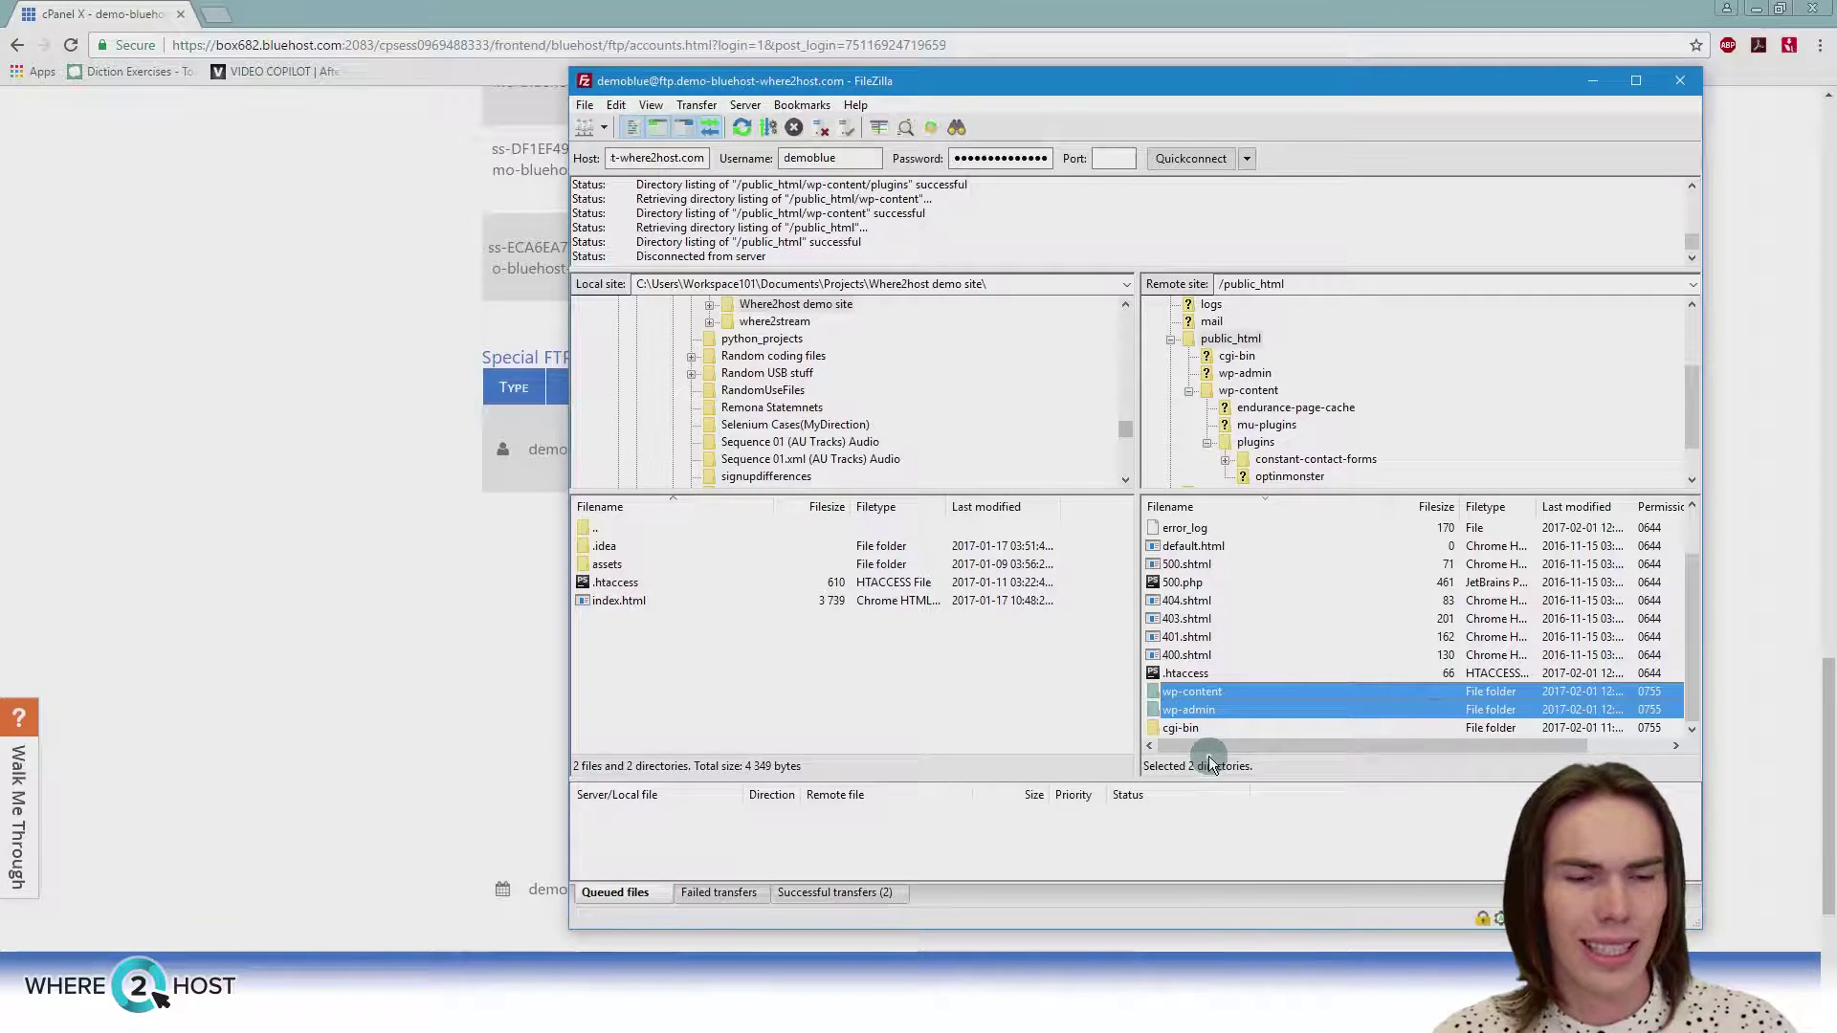
{"action": "key", "text": "Delete"}
{"action": "key", "text": "Return"}
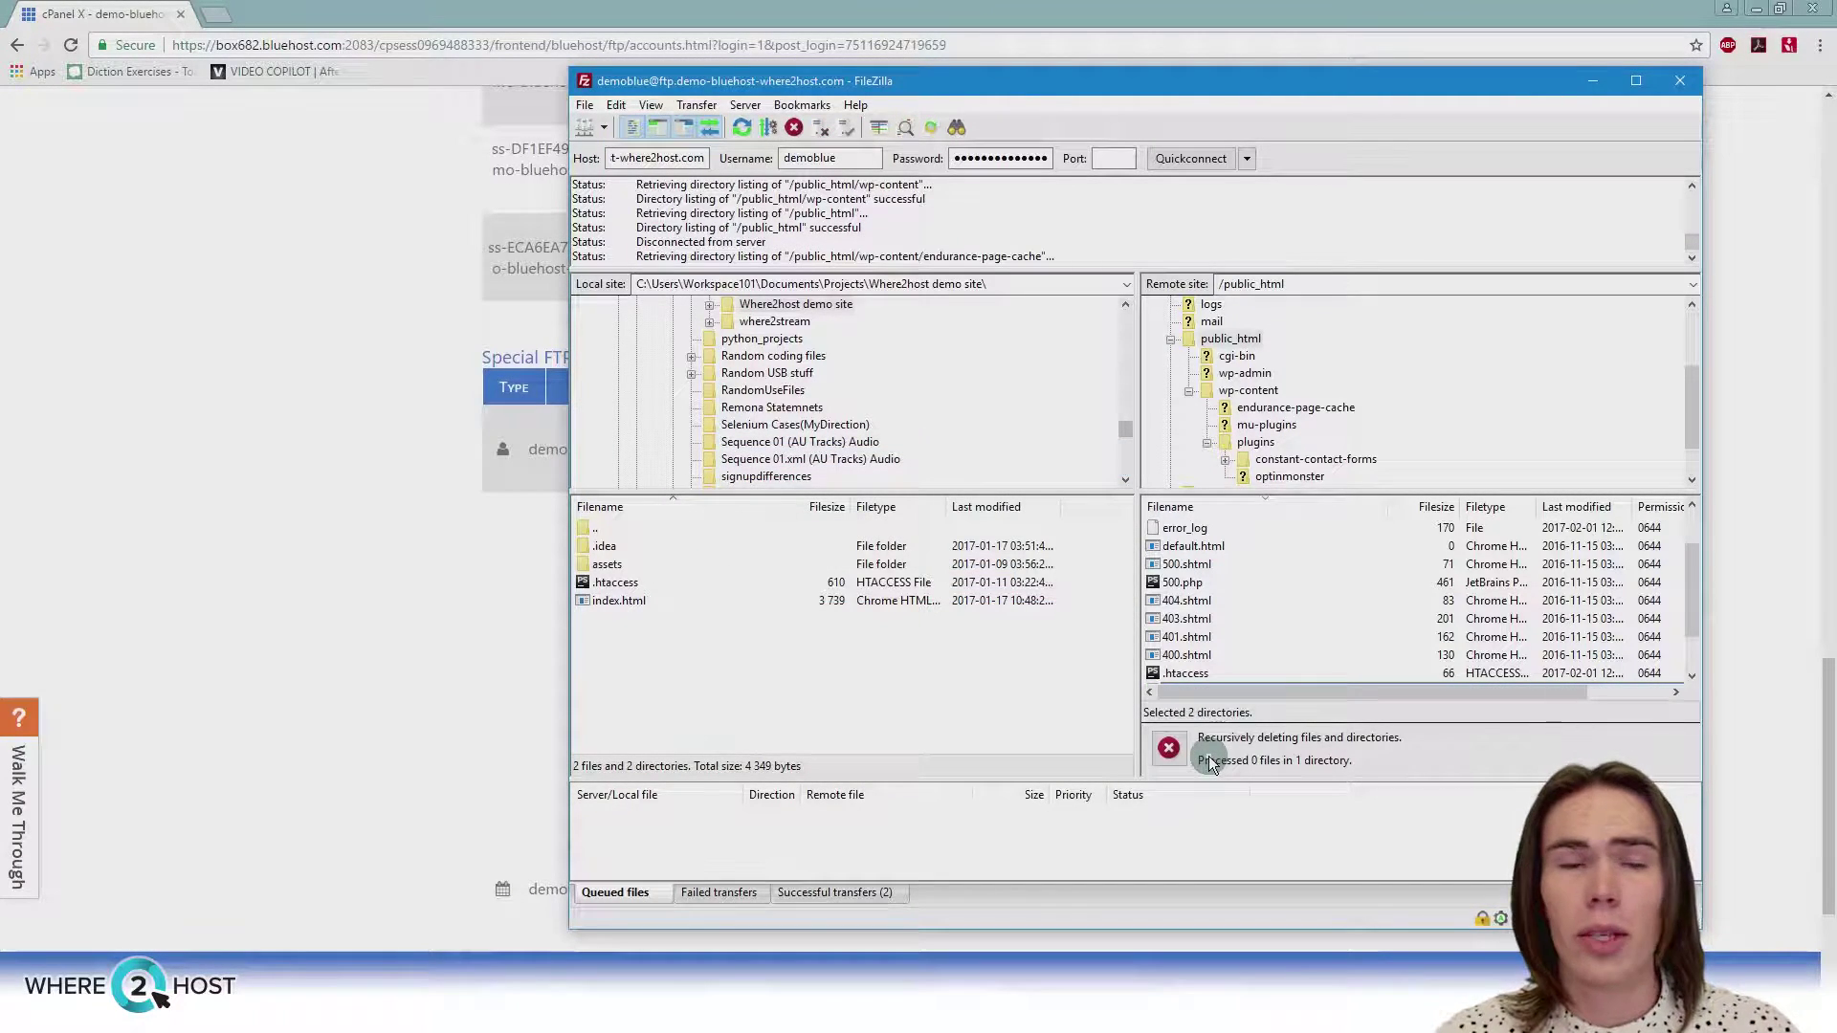